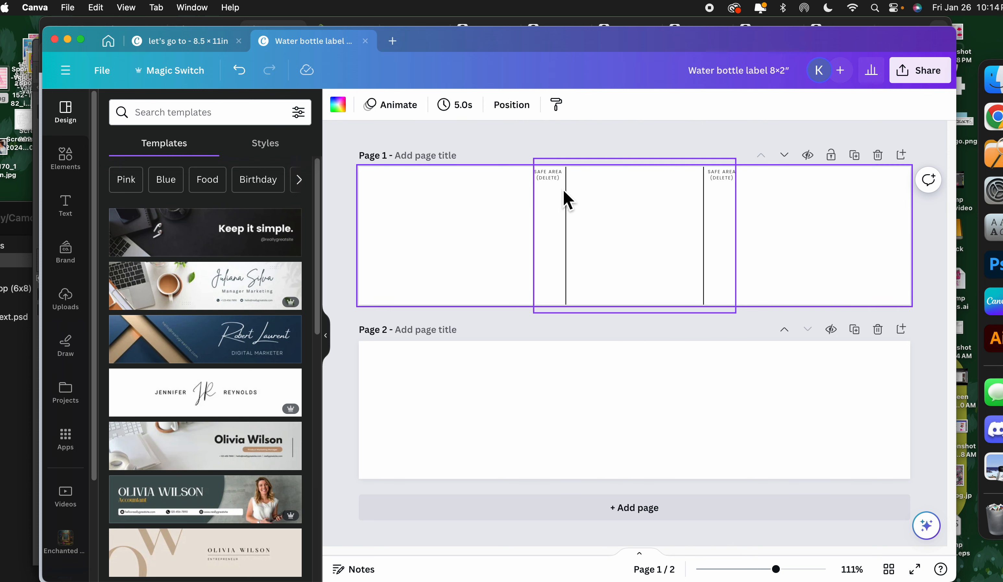
{"action": "left_click", "coordinate": [778, 429]}
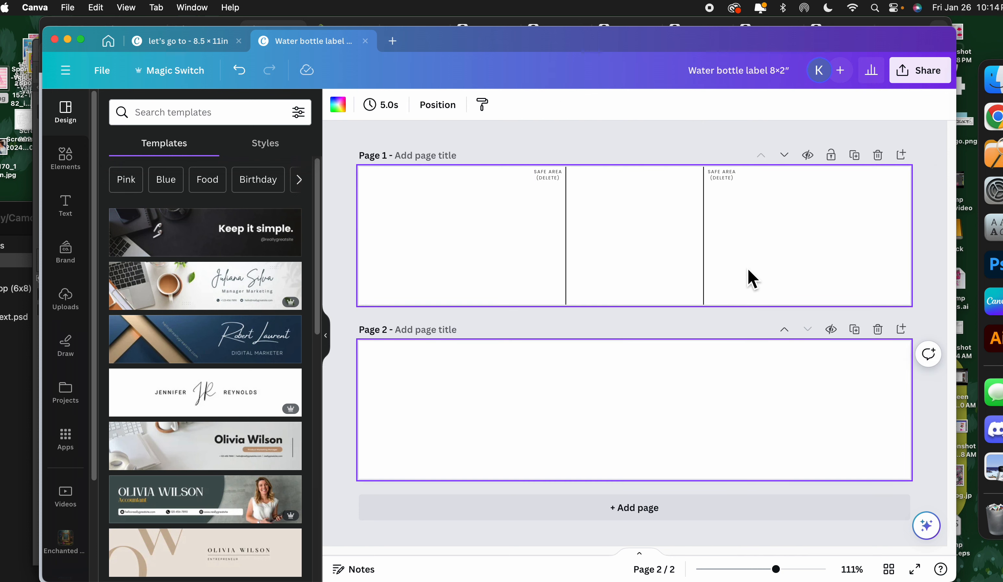
{"action": "left_click", "coordinate": [873, 251]}
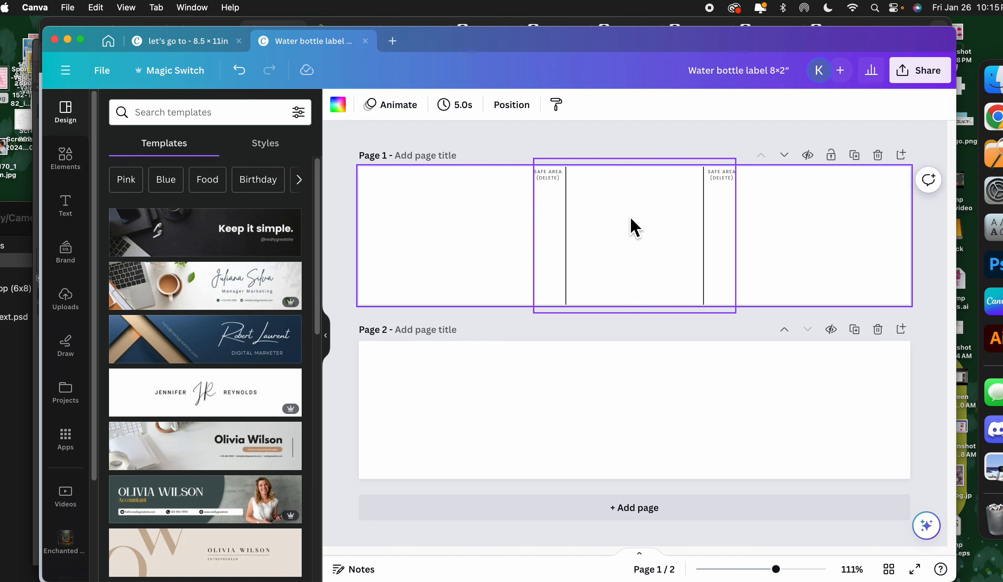
{"action": "left_click", "coordinate": [658, 430]}
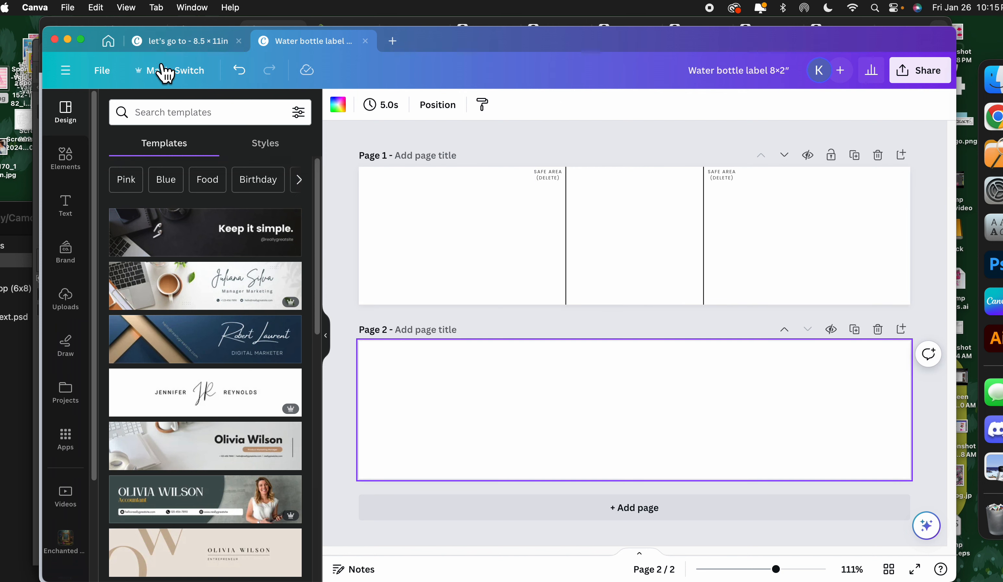
Step: Look through the sticker pages of the "let's go to" design for Plump Rx artwork that suits the water bottle label
{"action": "left_click", "coordinate": [191, 53]}
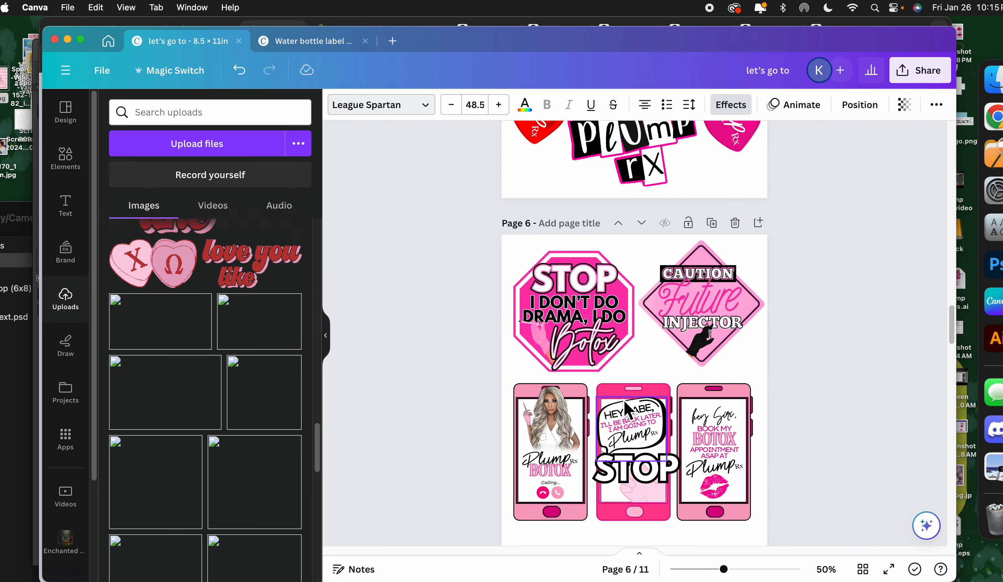
{"action": "left_click_drag", "start_coordinate": [732, 571], "coordinate": [739, 572]}
{"action": "scroll", "coordinate": [690, 425], "scroll_direction": "down", "scroll_amount": 15}
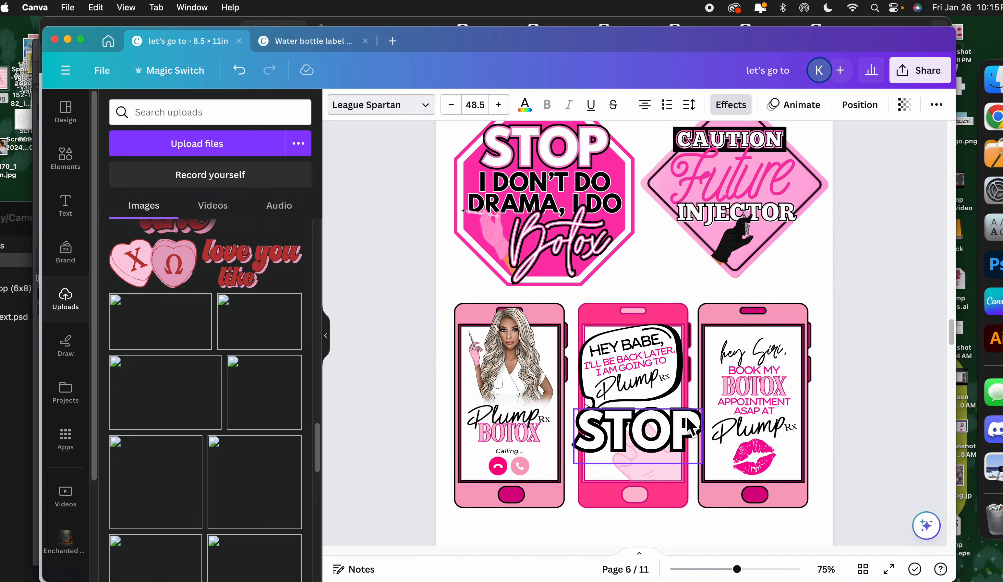
{"action": "scroll", "coordinate": [687, 425], "scroll_direction": "down", "scroll_amount": 10}
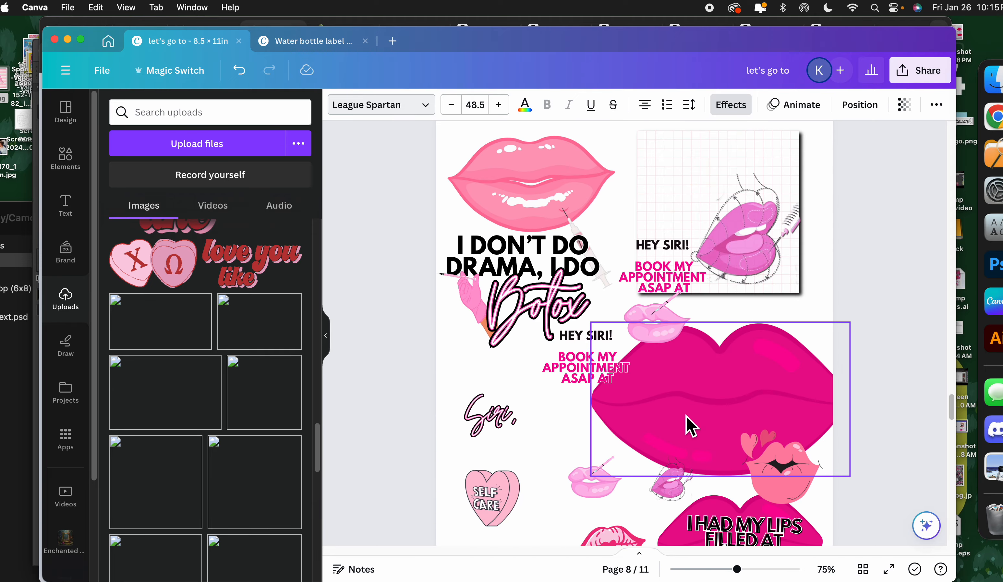
{"action": "scroll", "coordinate": [761, 448], "scroll_direction": "up", "scroll_amount": 20}
{"action": "scroll", "coordinate": [760, 442], "scroll_direction": "up", "scroll_amount": 20}
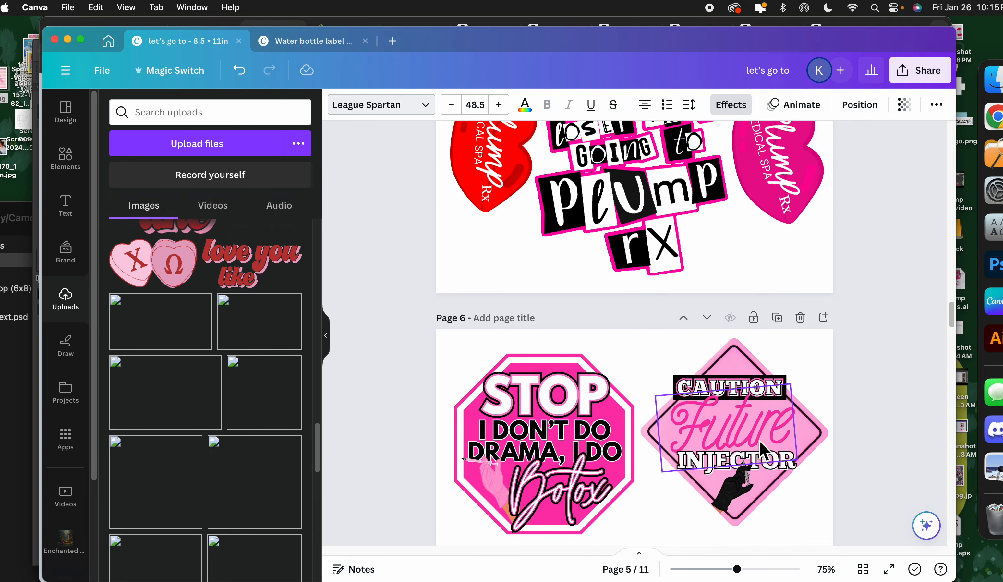
{"action": "scroll", "coordinate": [759, 440], "scroll_direction": "up", "scroll_amount": 20}
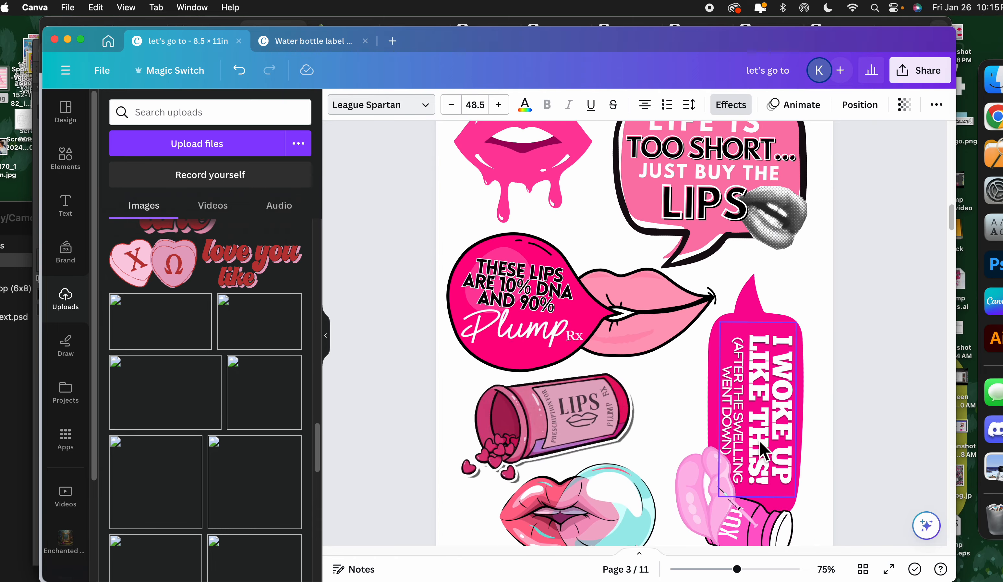
{"action": "scroll", "coordinate": [760, 440], "scroll_direction": "up", "scroll_amount": 5}
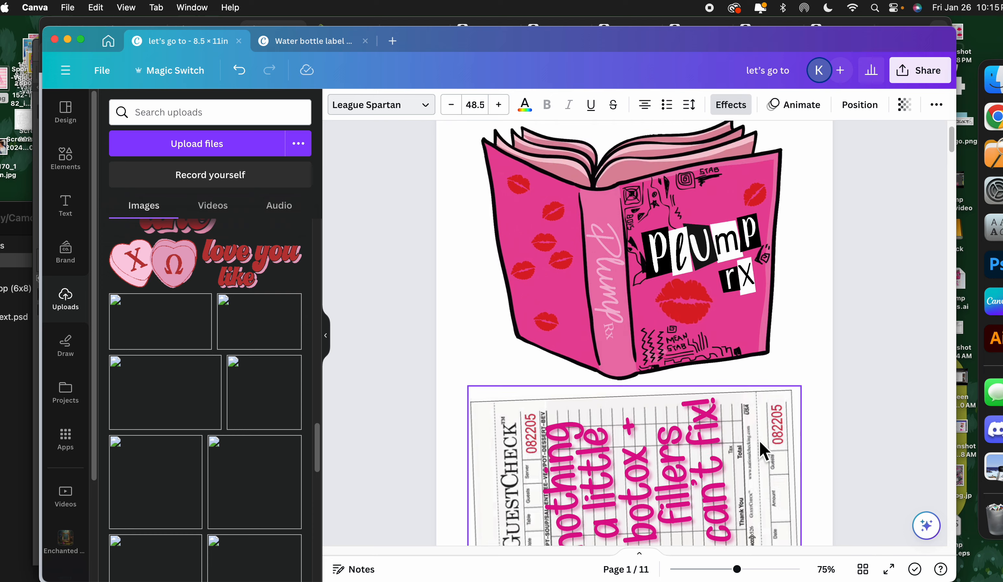
{"action": "scroll", "coordinate": [759, 441], "scroll_direction": "down", "scroll_amount": 20}
{"action": "scroll", "coordinate": [761, 449], "scroll_direction": "down", "scroll_amount": 15}
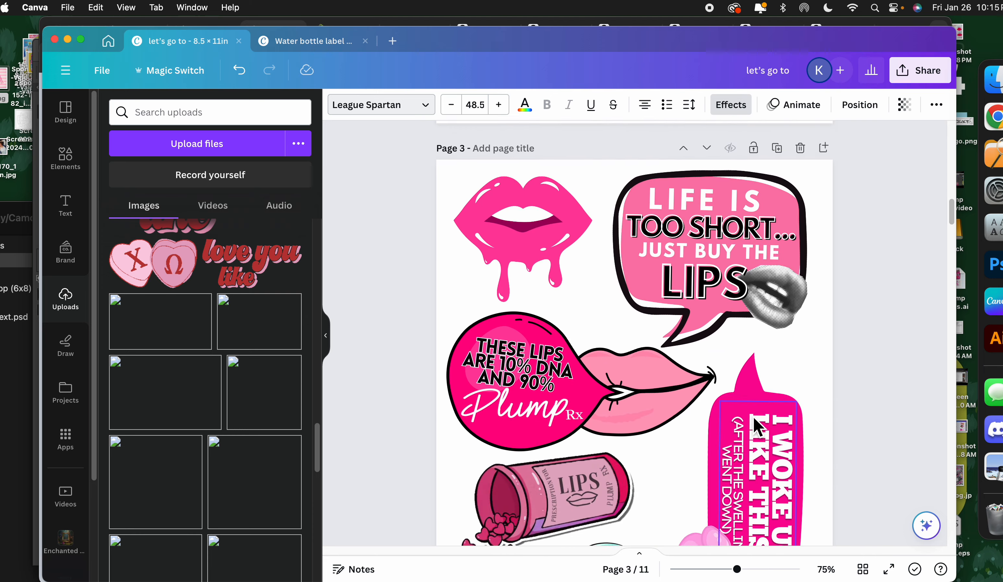
{"action": "scroll", "coordinate": [737, 399], "scroll_direction": "down", "scroll_amount": 12}
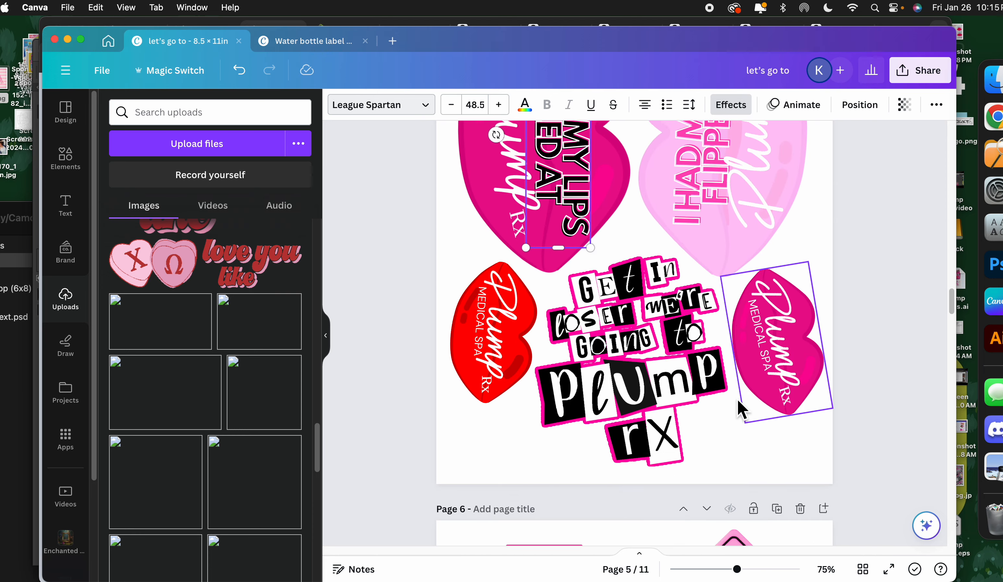
{"action": "scroll", "coordinate": [737, 407], "scroll_direction": "down", "scroll_amount": 5}
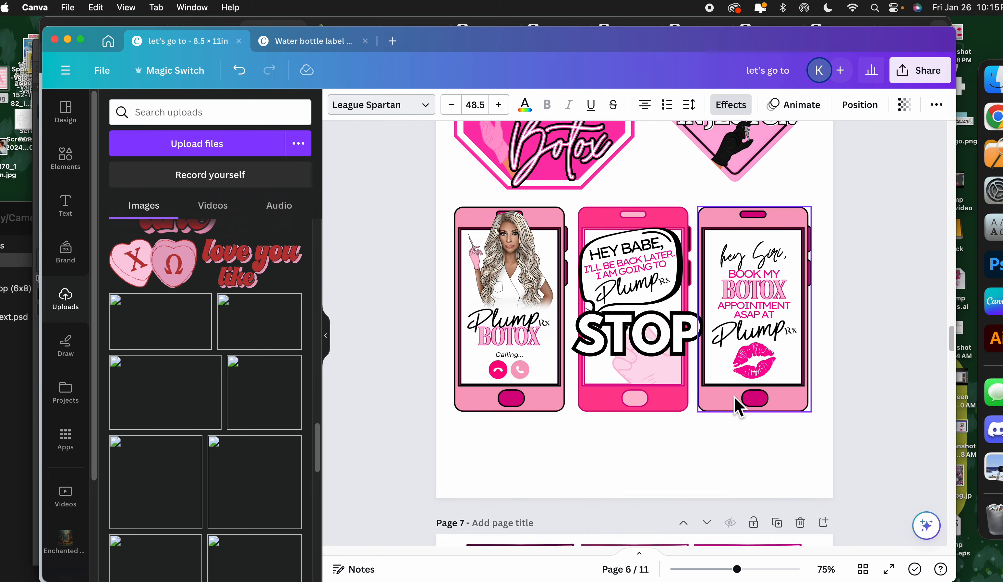
{"action": "scroll", "coordinate": [737, 406], "scroll_direction": "down", "scroll_amount": 12}
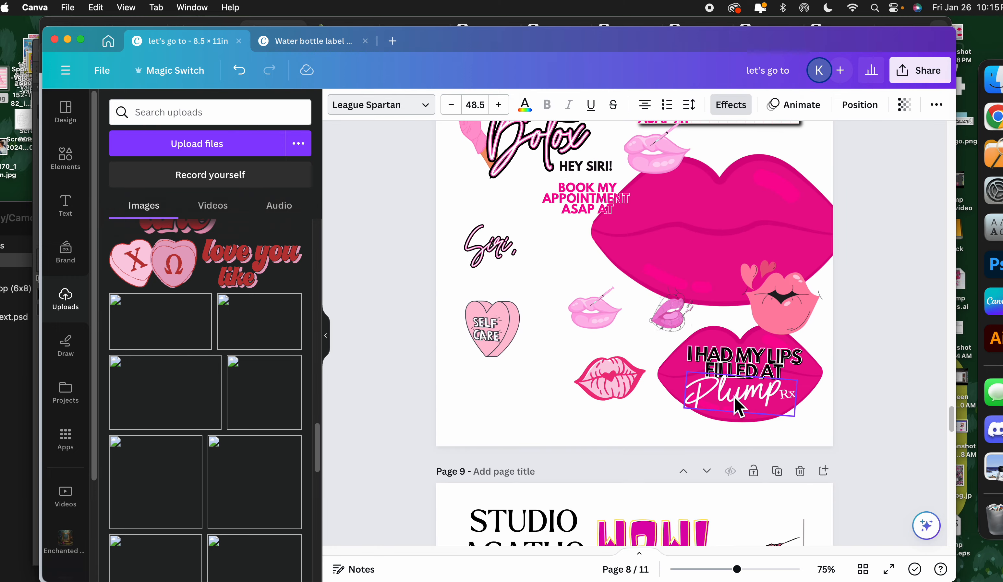
{"action": "left_click", "coordinate": [737, 407]}
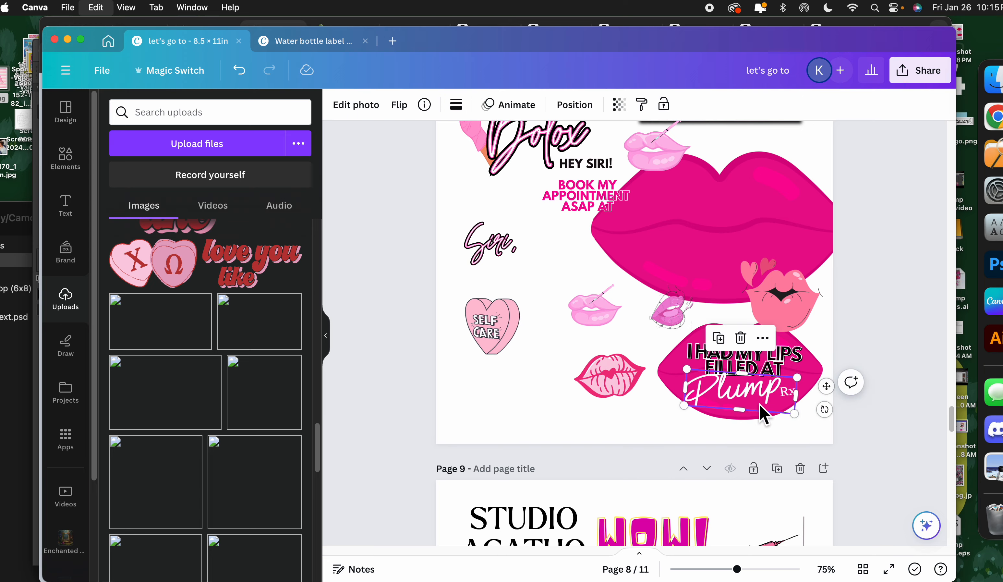
{"action": "scroll", "coordinate": [549, 395], "scroll_direction": "down", "scroll_amount": 9}
{"action": "scroll", "coordinate": [550, 395], "scroll_direction": "up", "scroll_amount": 20}
{"action": "scroll", "coordinate": [550, 393], "scroll_direction": "up", "scroll_amount": 10}
{"action": "scroll", "coordinate": [550, 393], "scroll_direction": "down", "scroll_amount": 5}
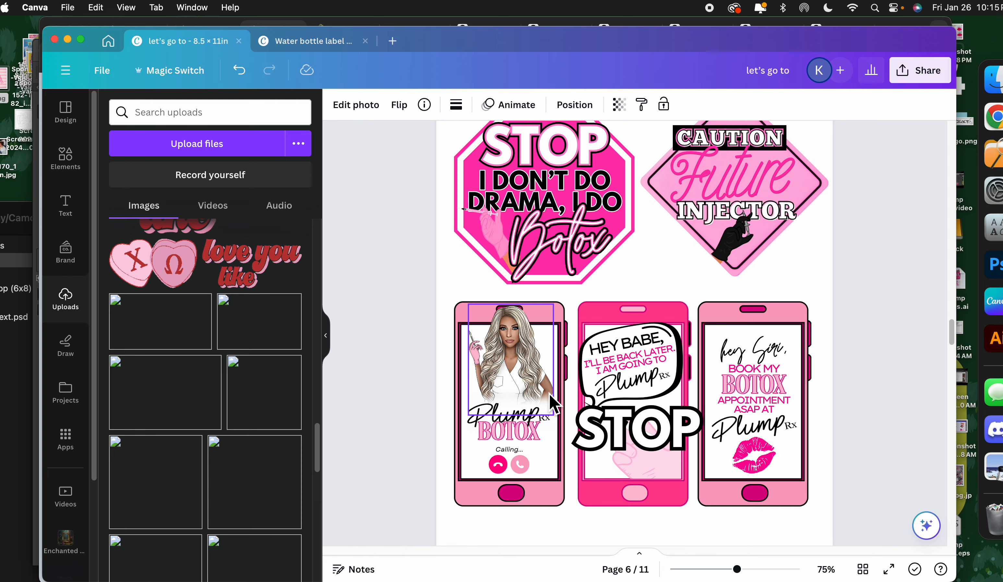
{"action": "scroll", "coordinate": [549, 393], "scroll_direction": "up", "scroll_amount": 8}
{"action": "scroll", "coordinate": [550, 393], "scroll_direction": "up", "scroll_amount": 6}
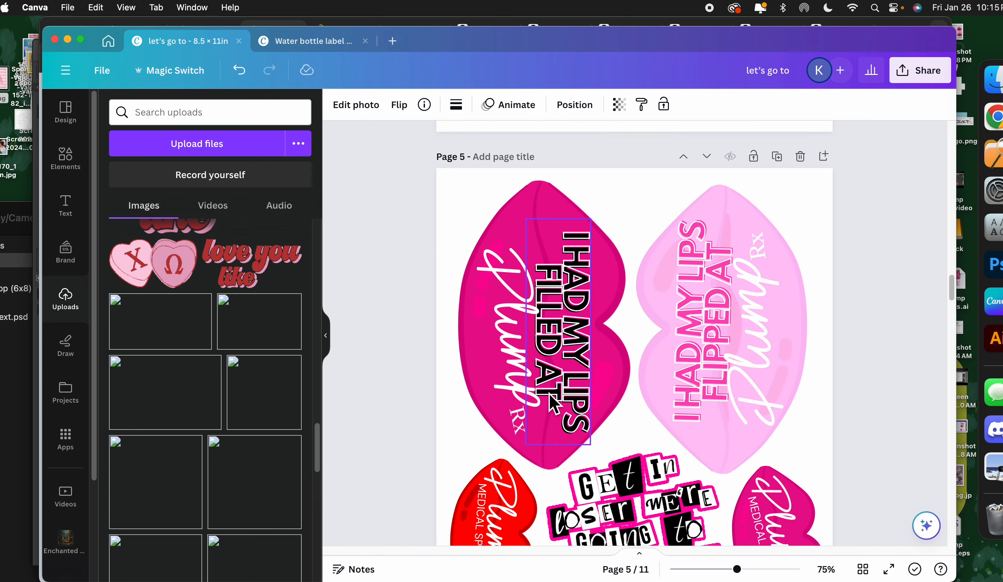
Step: Select the white Plump Rx logo together with its MEDICAL SPA text on page 5's red lips and copy them
{"action": "left_click", "coordinate": [549, 393]}
{"action": "scroll", "coordinate": [549, 393], "scroll_direction": "down", "scroll_amount": 3}
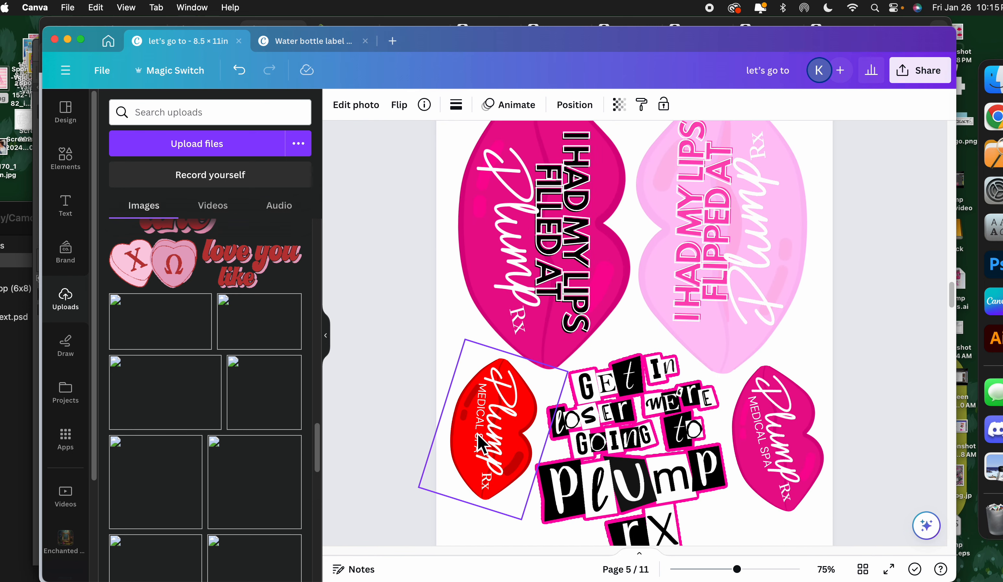
{"action": "left_click", "coordinate": [479, 442]}
{"action": "left_click", "coordinate": [513, 349]}
{"action": "left_click", "coordinate": [427, 431]}
{"action": "left_click", "coordinate": [481, 420]}
{"action": "left_click", "coordinate": [505, 418], "text": "shift"}
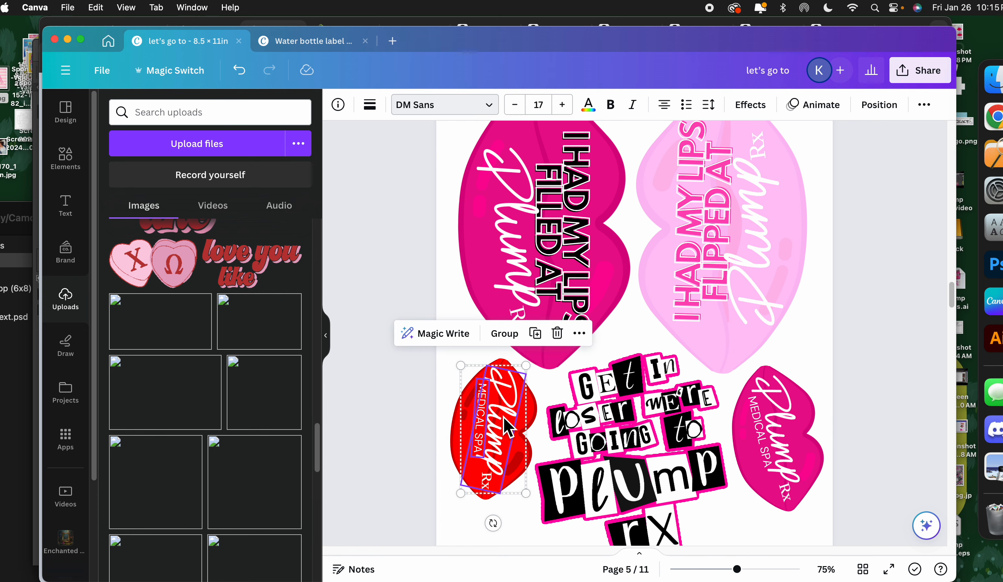
Step: Paste the logo and MEDICAL SPA text onto page 2 of the water bottle label, rotate them to a slight upward tilt and centre them
{"action": "left_click", "coordinate": [319, 43]}
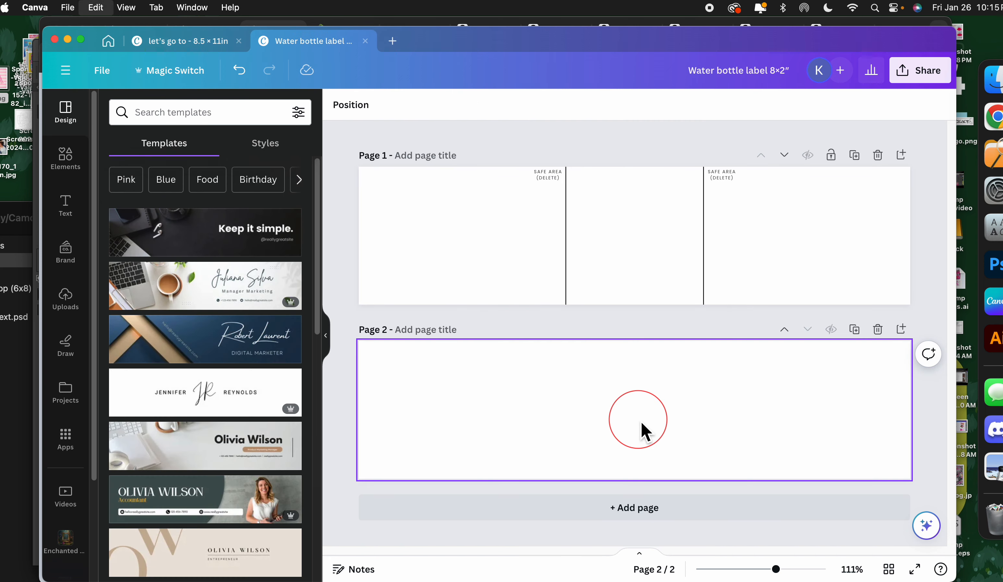
{"action": "key", "text": "cmd+v"}
{"action": "left_click_drag", "start_coordinate": [408, 420], "coordinate": [567, 433]}
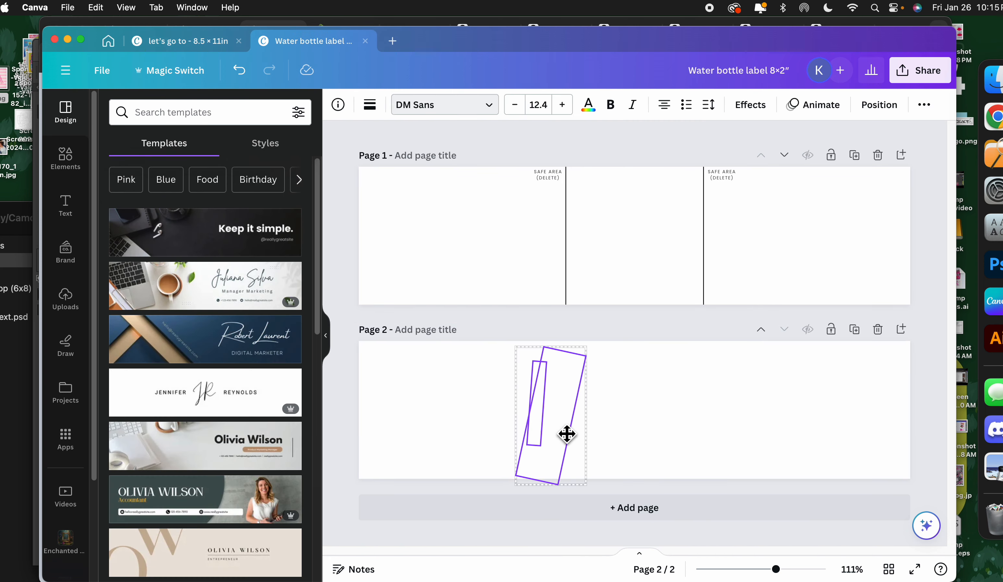
{"action": "left_click_drag", "start_coordinate": [561, 516], "coordinate": [626, 407]}
{"action": "left_click_drag", "start_coordinate": [571, 425], "coordinate": [644, 412]}
{"action": "key", "text": "Delete"}
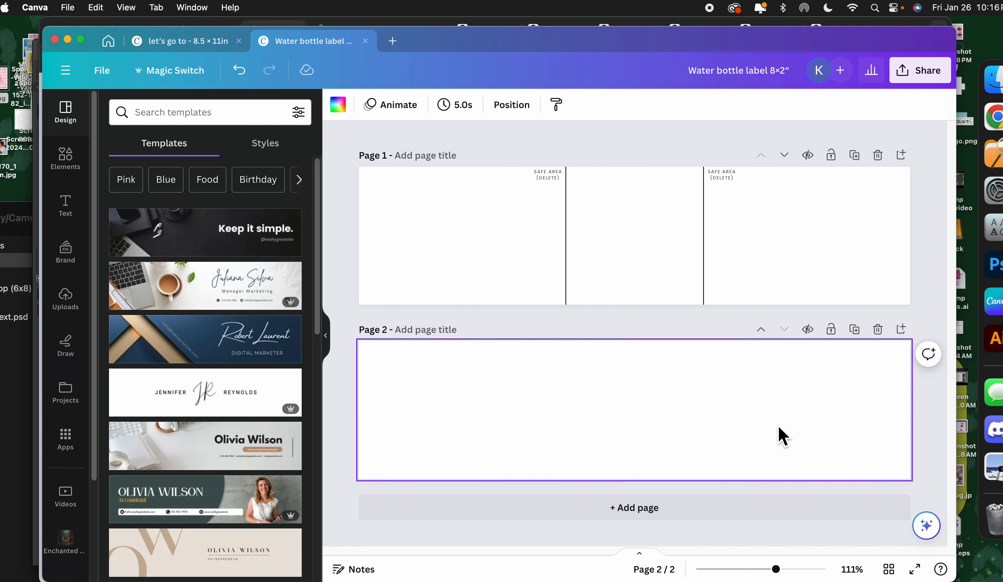
Step: Copy the large magenta lips graphic from page 5 of the "let's go to" design onto page 1 of the water bottle label
{"action": "left_click", "coordinate": [204, 39]}
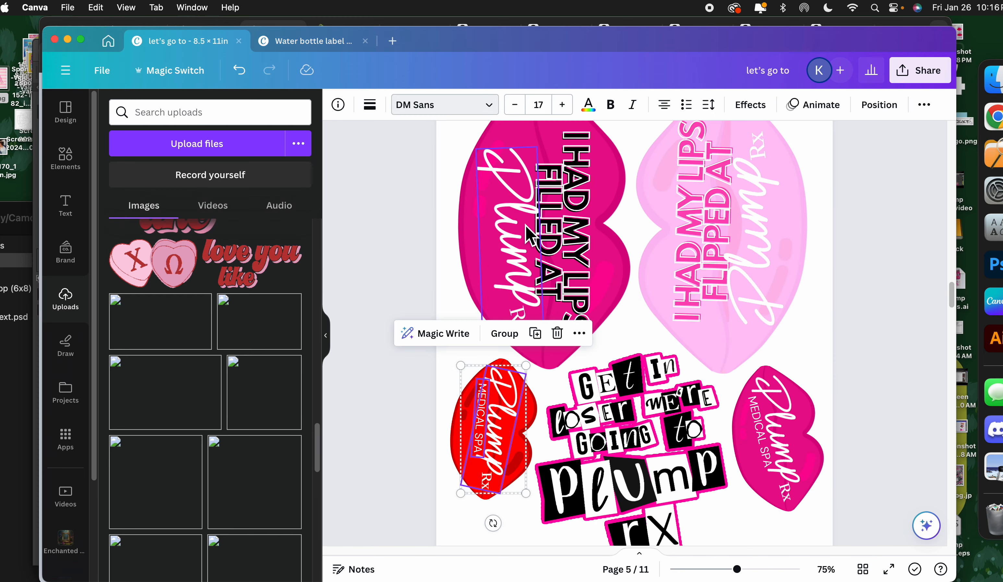
{"action": "left_click", "coordinate": [474, 216]}
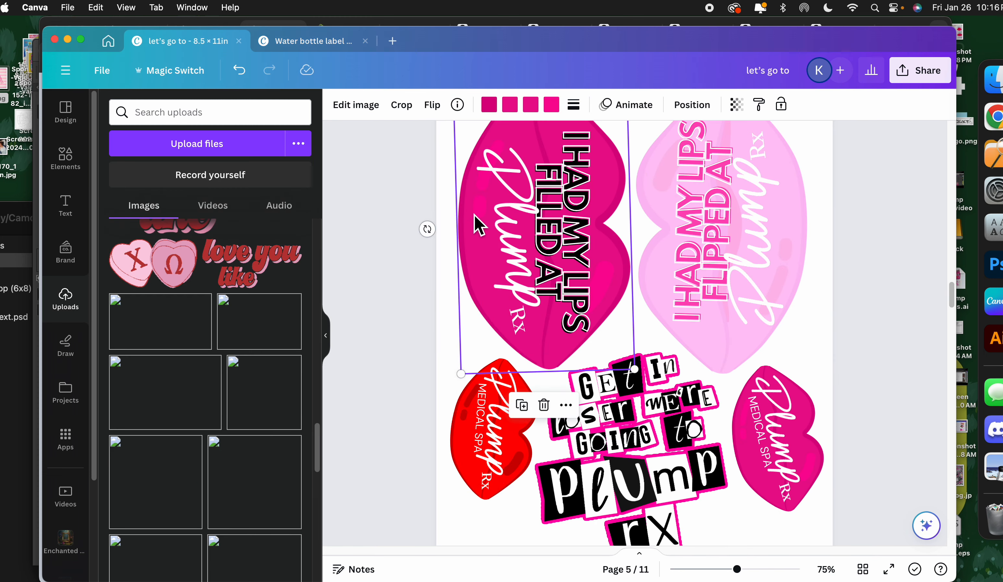
{"action": "left_click", "coordinate": [346, 48]}
{"action": "left_click", "coordinate": [625, 228]}
{"action": "key", "text": "super+v"}
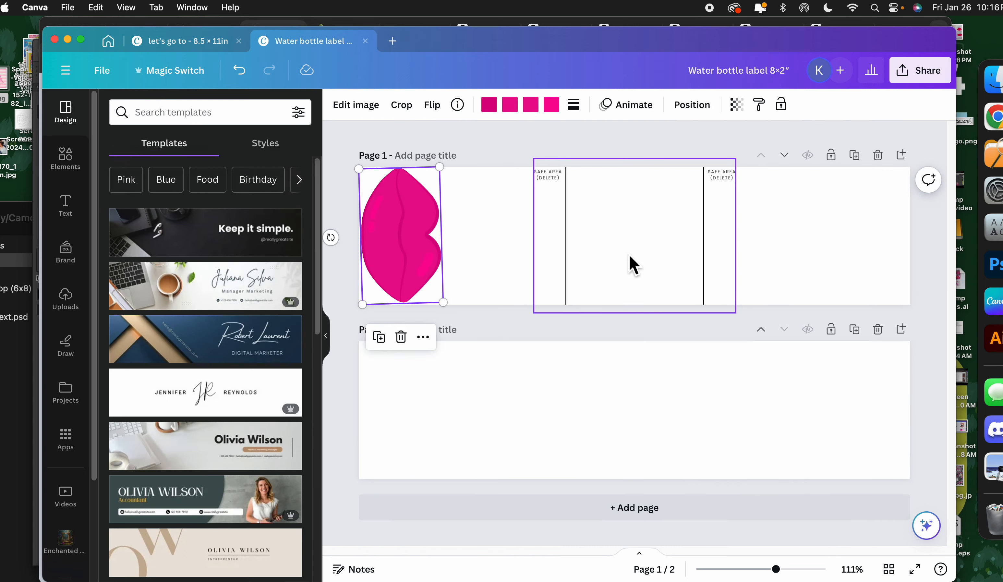
Step: Set page 2's background to the bright pink document color taken from the lips graphic
{"action": "left_click", "coordinate": [495, 411]}
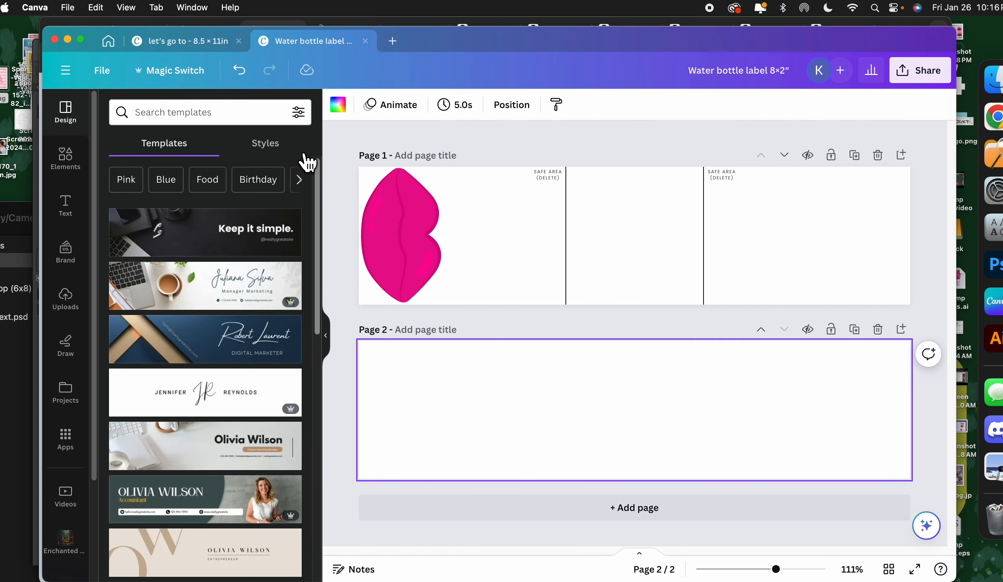
{"action": "left_click", "coordinate": [337, 110]}
{"action": "left_click", "coordinate": [288, 187]}
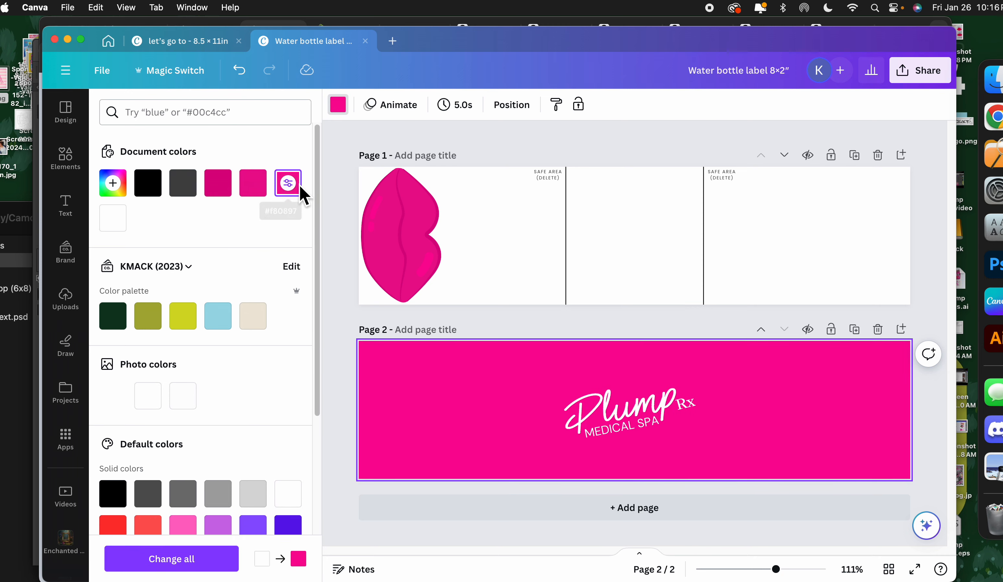
Step: Delete the magenta lips graphic from page 1 of the water bottle label
{"action": "left_click", "coordinate": [603, 250]}
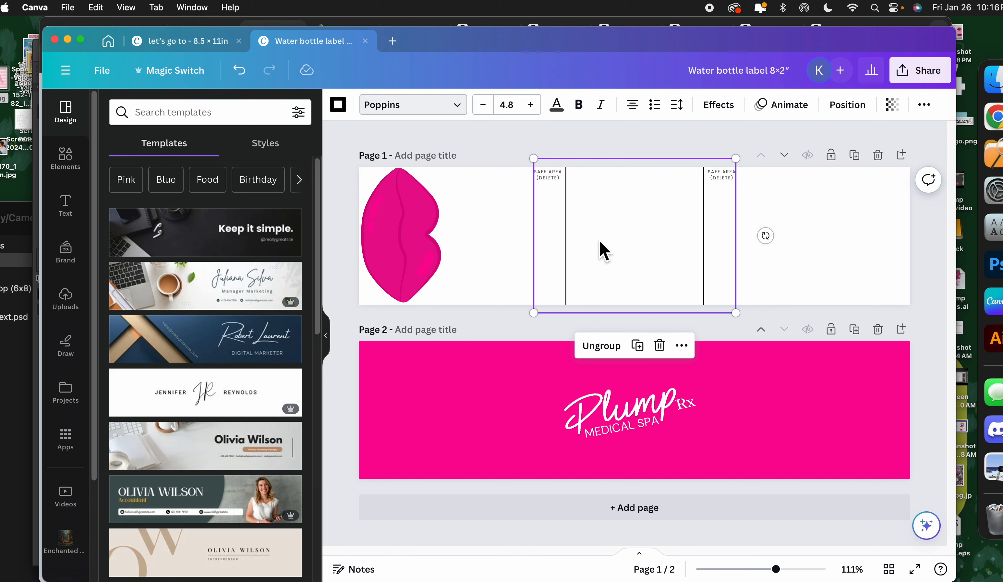
{"action": "left_click", "coordinate": [403, 257]}
{"action": "key", "text": "Delete"}
{"action": "left_click", "coordinate": [570, 403]}
{"action": "left_click", "coordinate": [465, 424]}
{"action": "right_click", "coordinate": [466, 424]}
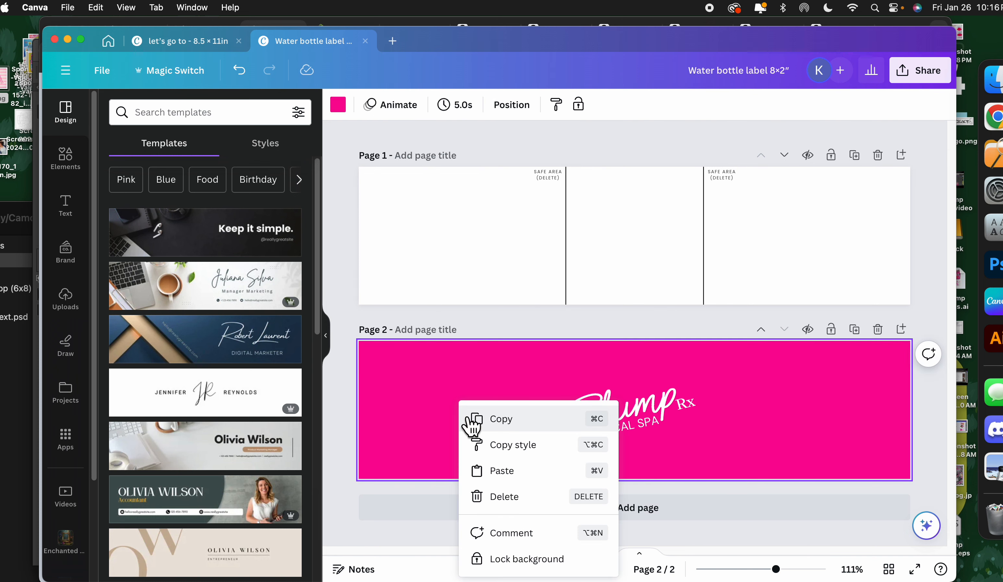
{"action": "left_click", "coordinate": [466, 376]}
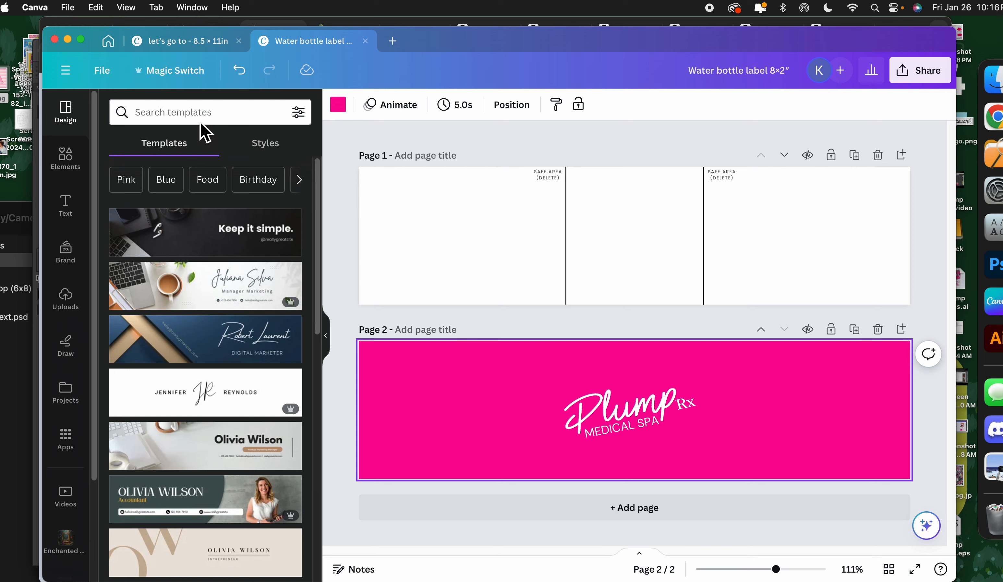
Step: Search the elements library for "pink texture"
{"action": "left_click", "coordinate": [76, 160]}
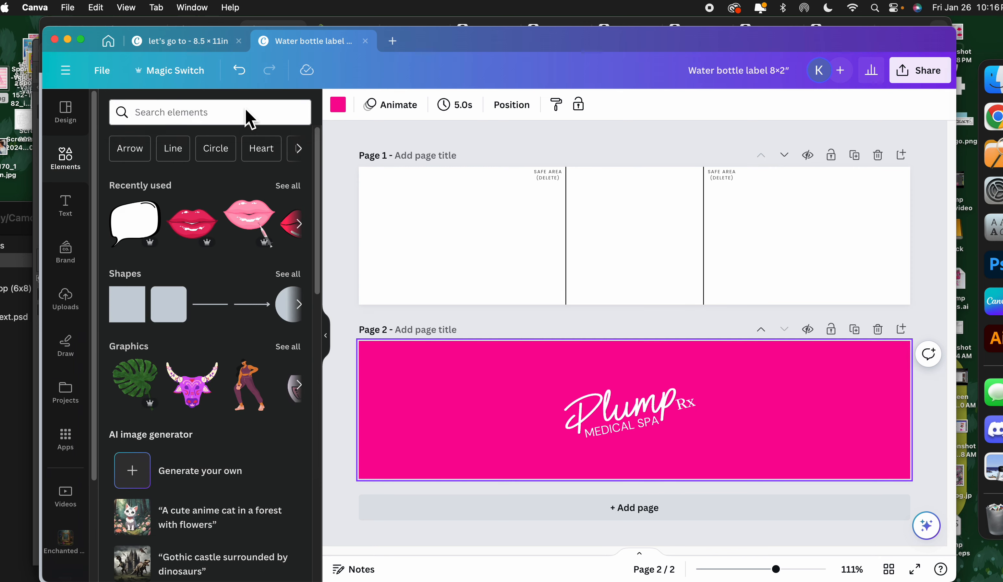
{"action": "left_click", "coordinate": [245, 116]}
{"action": "type", "text": "j"}
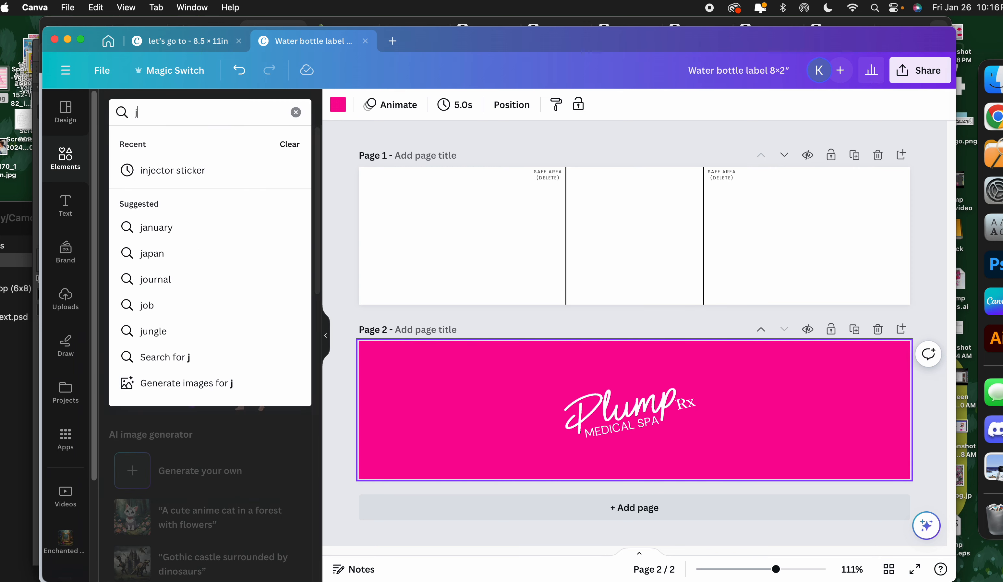
{"action": "key", "text": "BackSpace"}
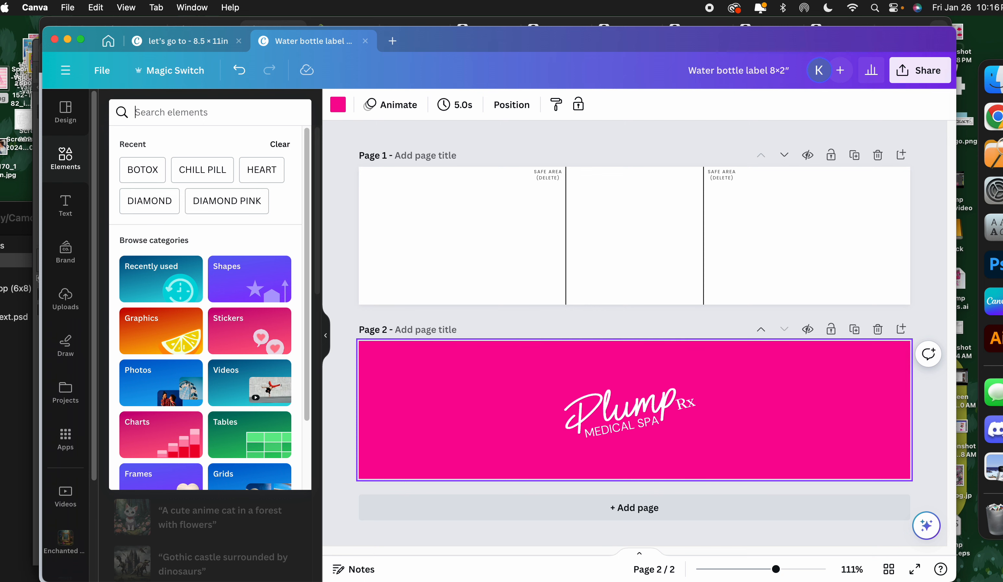
{"action": "type", "text": "pik"}
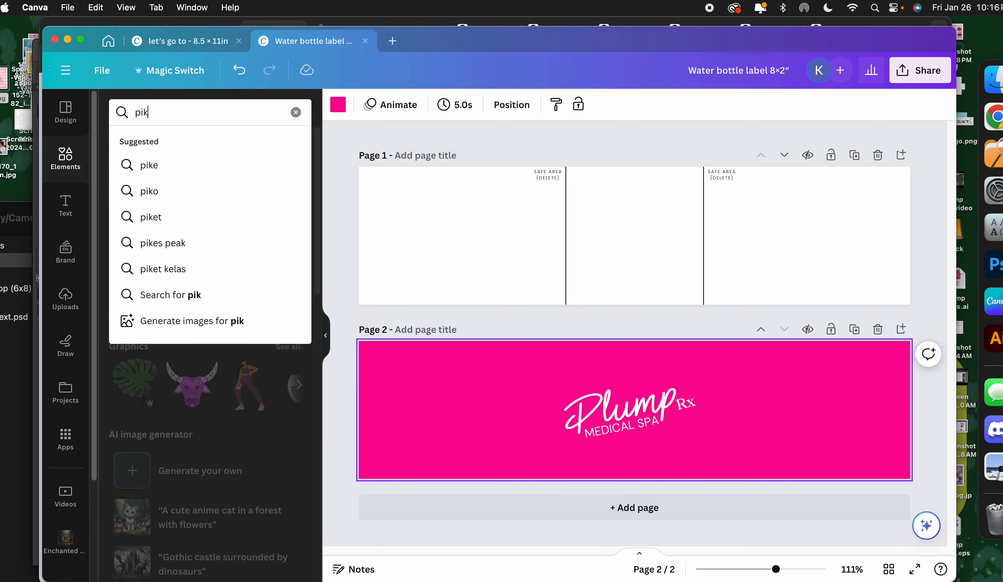
{"action": "key", "text": "BackSpace"}
{"action": "type", "text": "nk texture"}
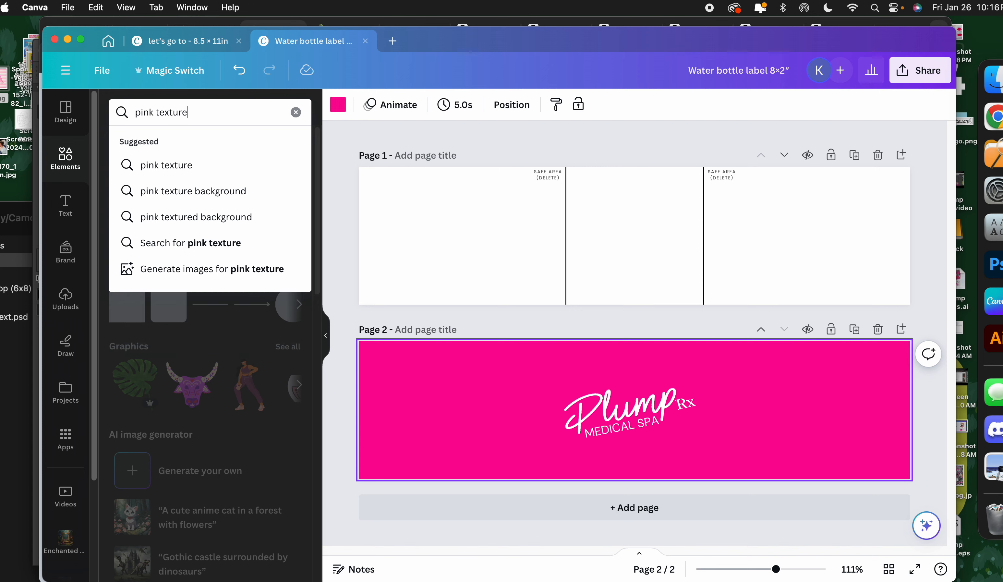
{"action": "key", "text": "Return"}
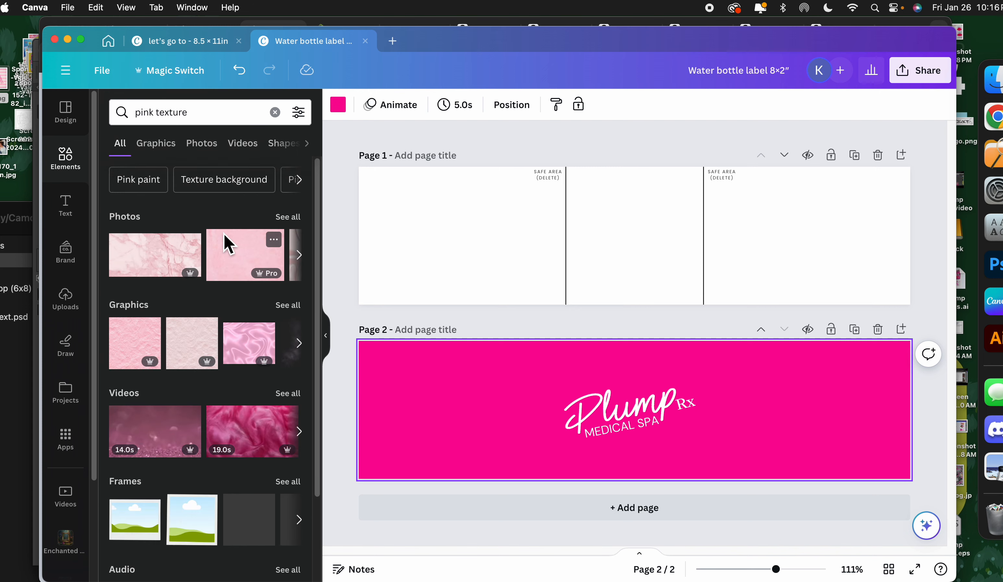
Step: Add the magenta watercolor texture photo from the search results to page 2 and enlarge it to cover the whole page
{"action": "scroll", "coordinate": [256, 256], "scroll_direction": "down", "scroll_amount": 1}
{"action": "left_click", "coordinate": [280, 199]}
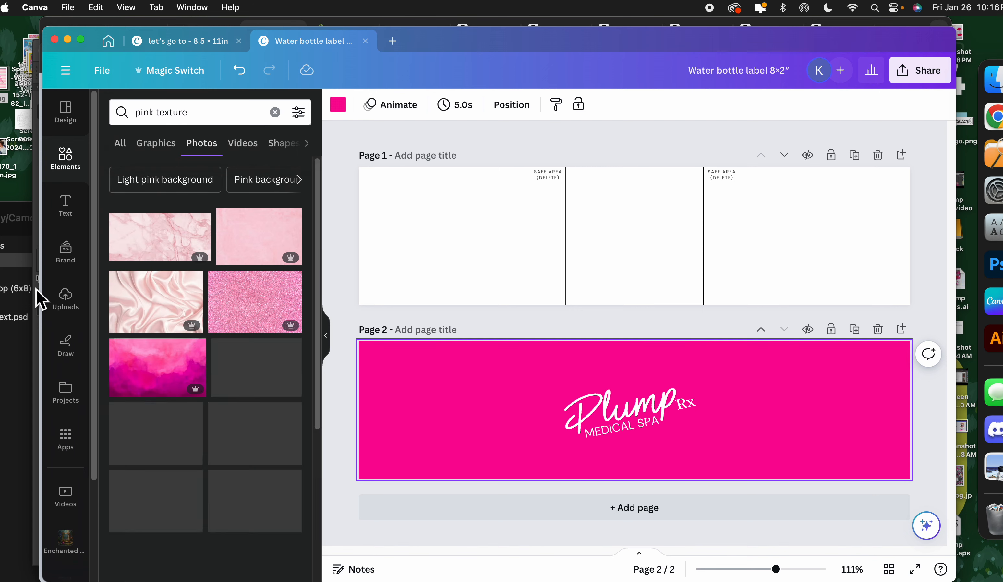
{"action": "scroll", "coordinate": [183, 430], "scroll_direction": "down", "scroll_amount": 3}
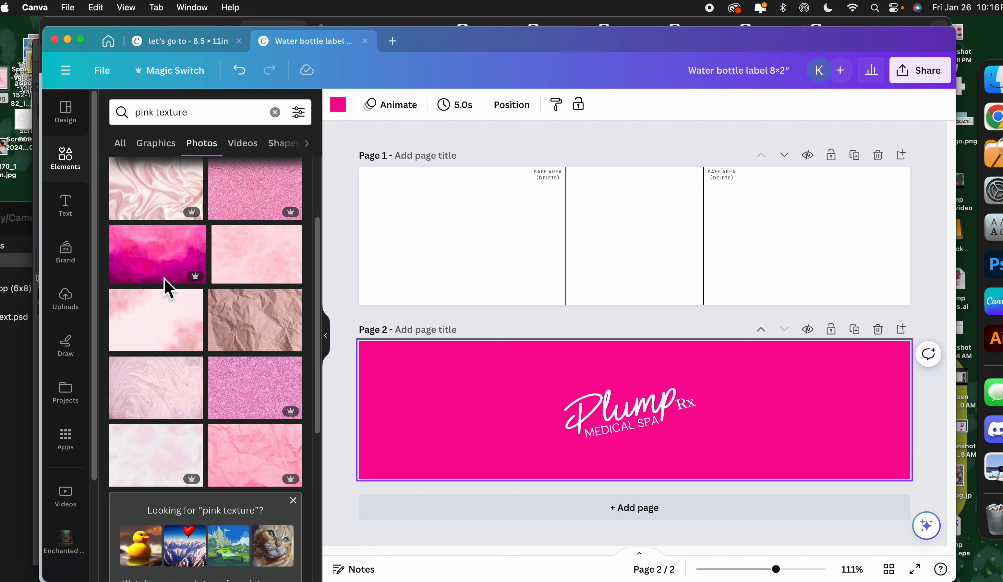
{"action": "left_click", "coordinate": [168, 260]}
{"action": "left_click_drag", "start_coordinate": [615, 401], "coordinate": [449, 382]}
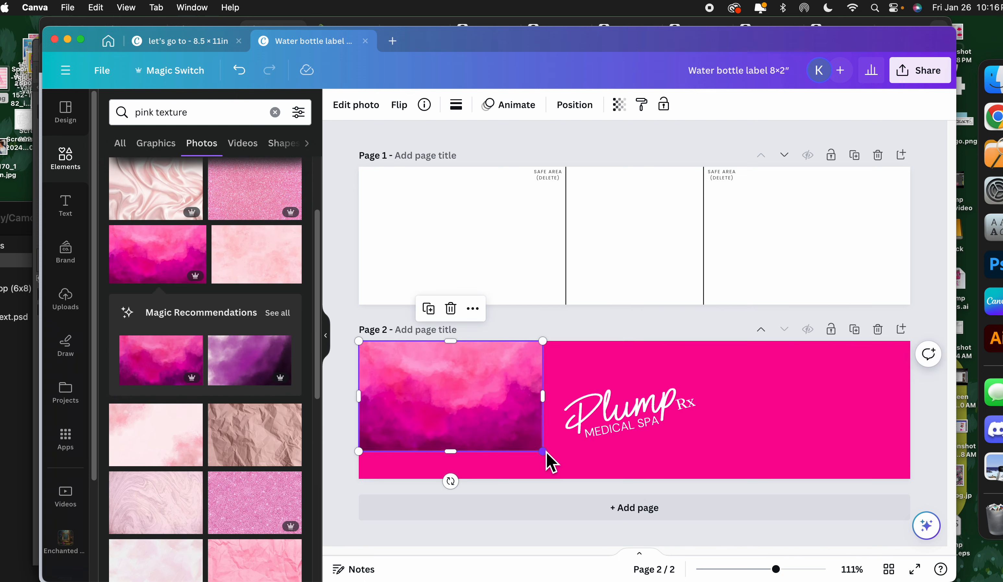
{"action": "left_click_drag", "start_coordinate": [542, 451], "coordinate": [602, 483]}
{"action": "left_click_drag", "start_coordinate": [600, 412], "coordinate": [917, 427]}
Step: Make the watercolor photo on page 2 partly transparent and send it backward behind the Plump Rx logo
{"action": "left_click", "coordinate": [698, 324]}
{"action": "left_click", "coordinate": [682, 358]}
{"action": "left_click", "coordinate": [619, 104]}
{"action": "left_click_drag", "start_coordinate": [619, 156], "coordinate": [553, 165]}
{"action": "right_click", "coordinate": [813, 429]}
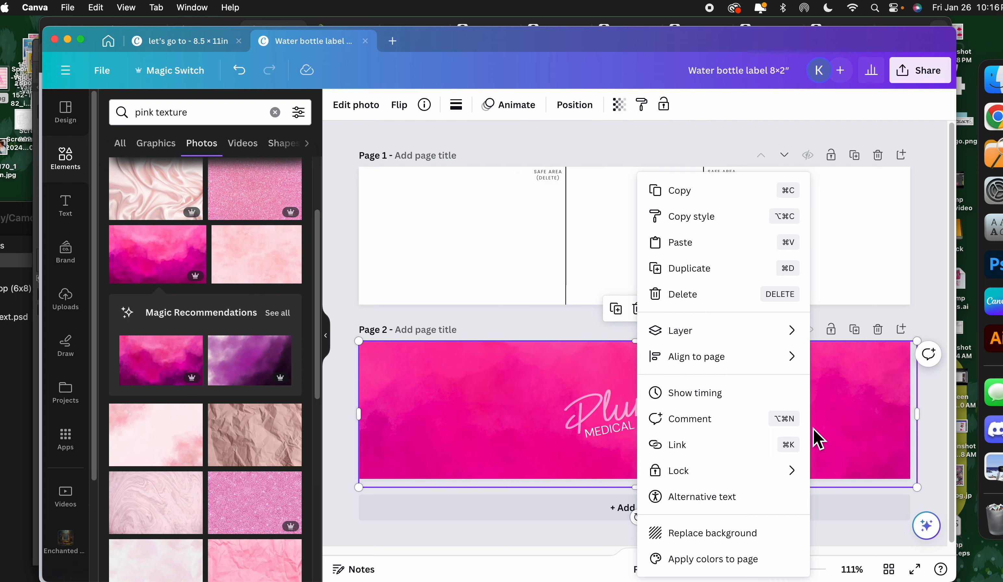
{"action": "mouse_move", "coordinate": [749, 336]}
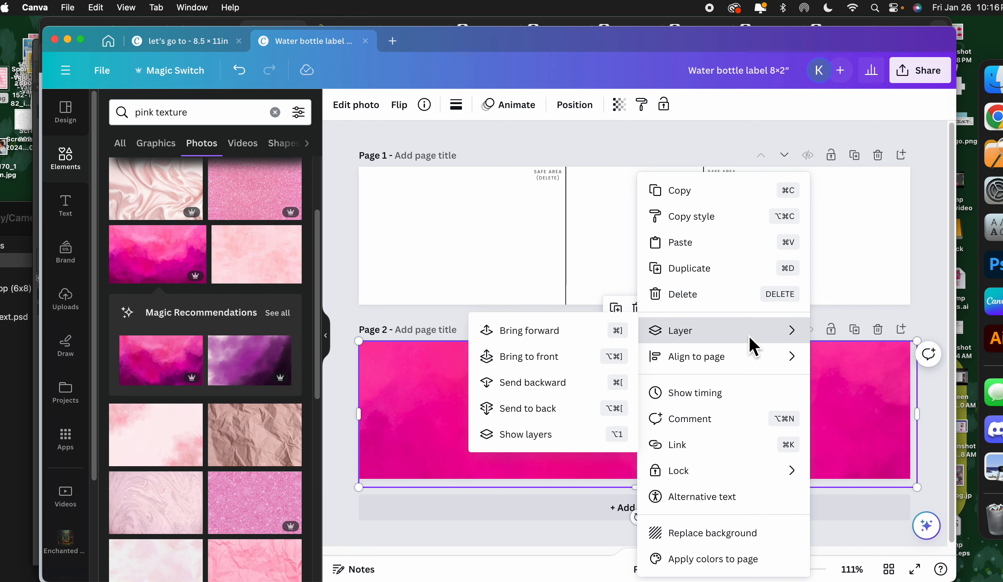
{"action": "left_click", "coordinate": [547, 387]}
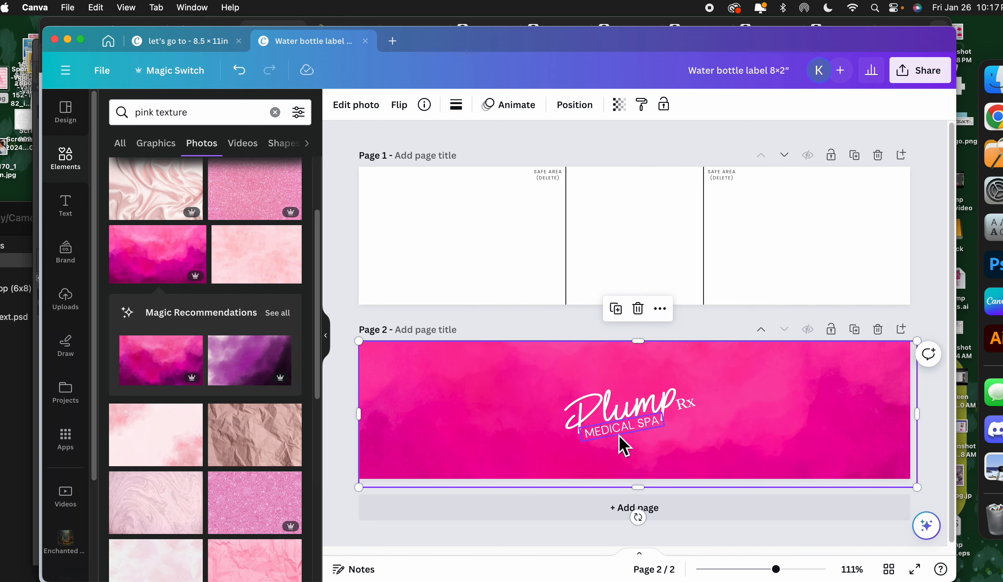
Step: Reposition the watercolor photo so it is centered on page 2 and covers the page on all sides
{"action": "left_click", "coordinate": [803, 275]}
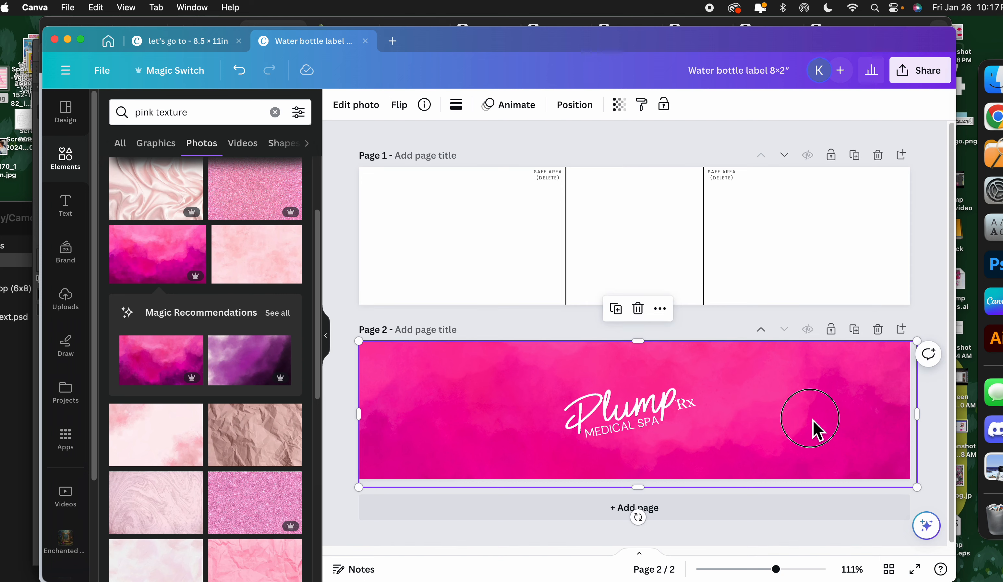
{"action": "left_click_drag", "start_coordinate": [812, 425], "coordinate": [812, 452]}
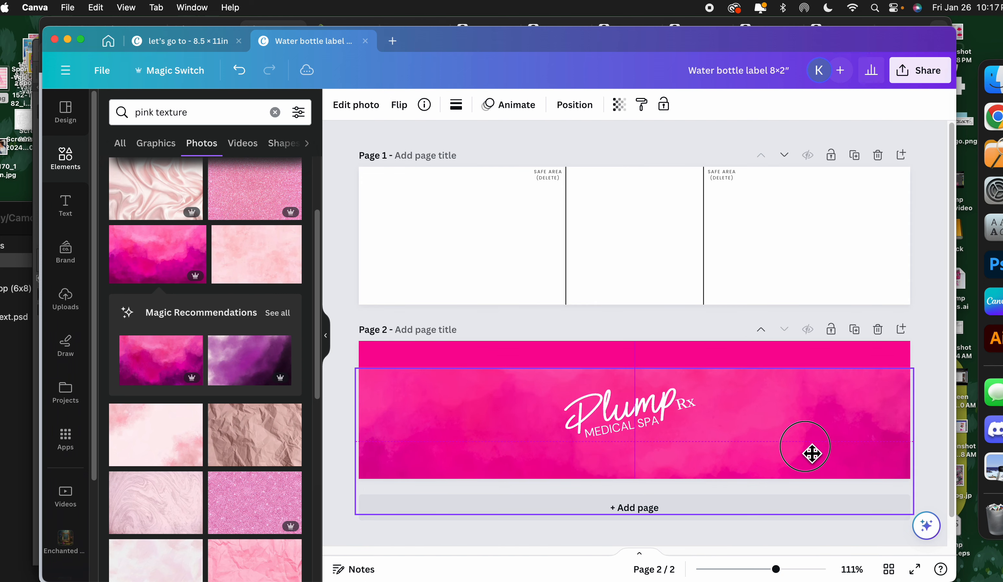
{"action": "left_click", "coordinate": [788, 359]}
{"action": "left_click_drag", "start_coordinate": [803, 416], "coordinate": [796, 394]}
{"action": "right_click", "coordinate": [796, 394]}
{"action": "left_click", "coordinate": [826, 399]}
{"action": "left_click", "coordinate": [749, 260]}
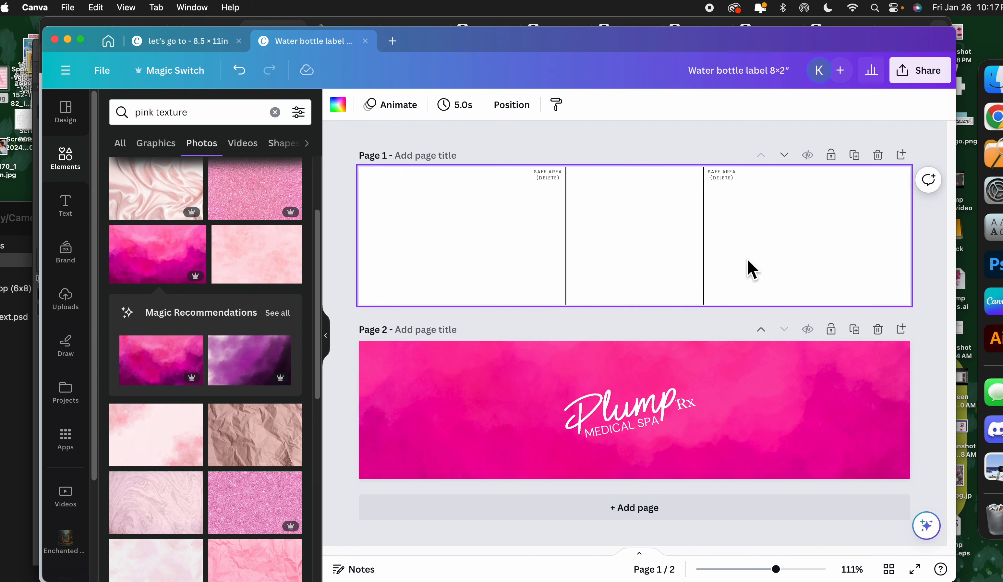
Step: Group the Plump Rx logo with the MEDICAL SPA text and shift the group slightly down and to the left
{"action": "left_click", "coordinate": [602, 423]}
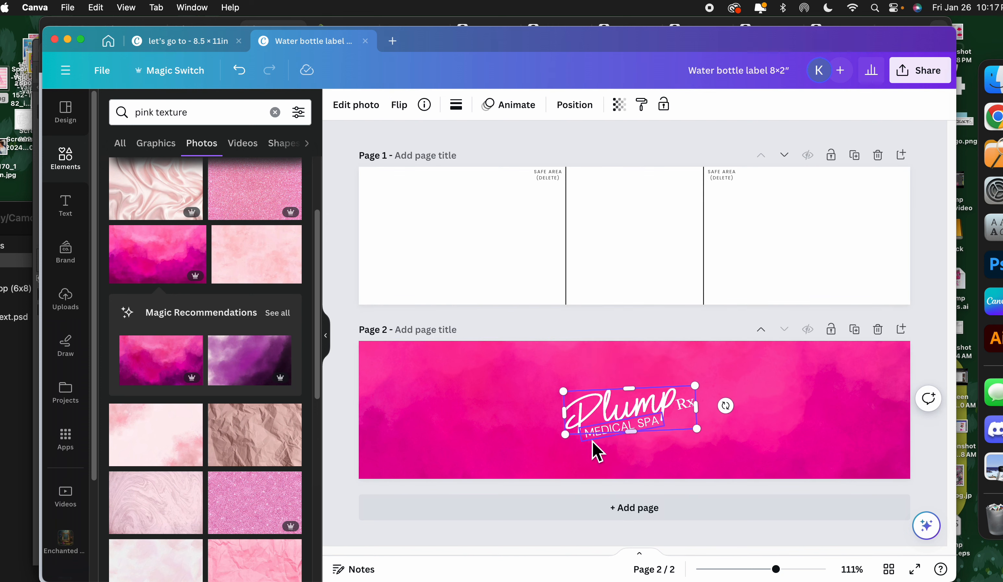
{"action": "left_click", "coordinate": [649, 449]}
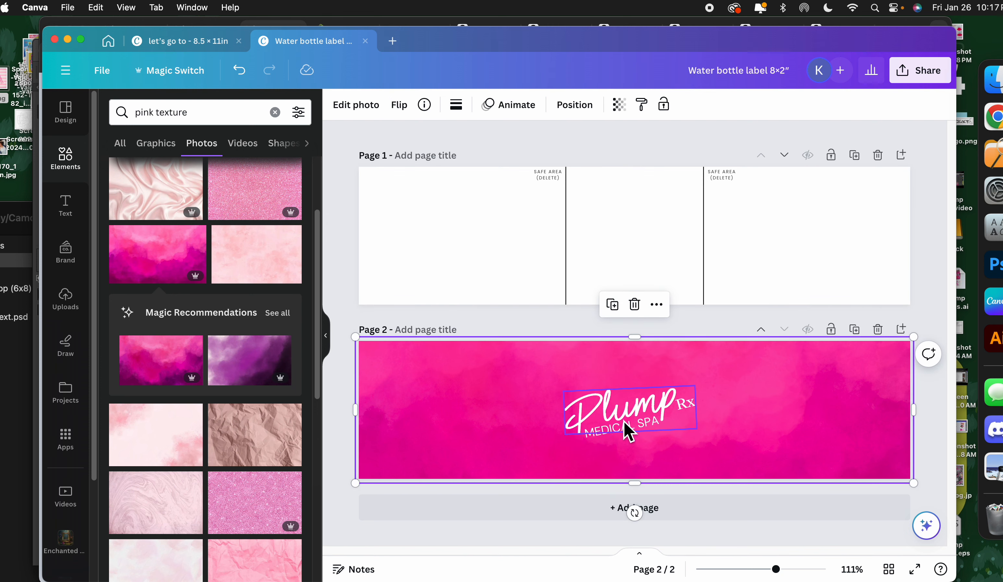
{"action": "left_click", "coordinate": [604, 445]}
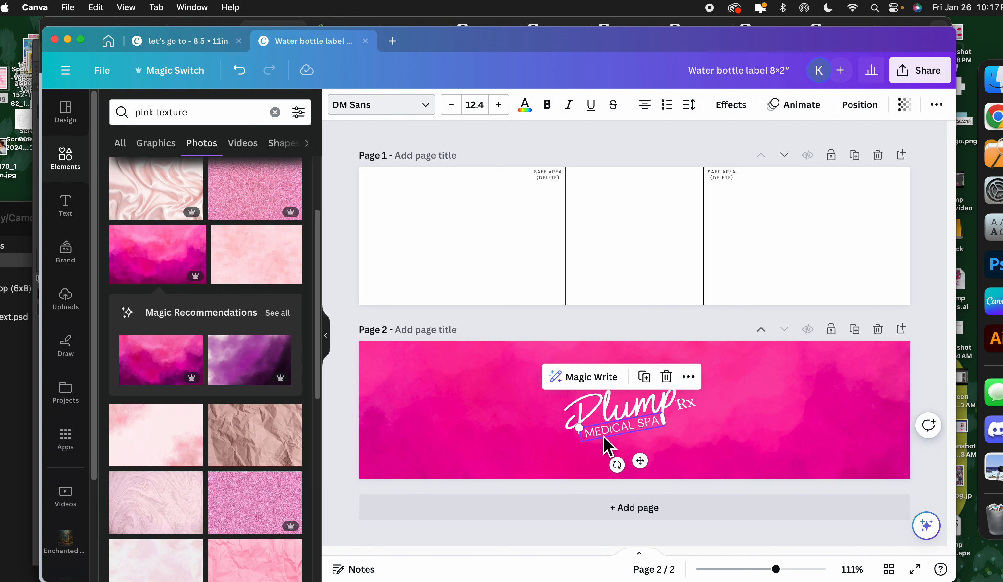
{"action": "left_click", "coordinate": [604, 405], "text": "shift"}
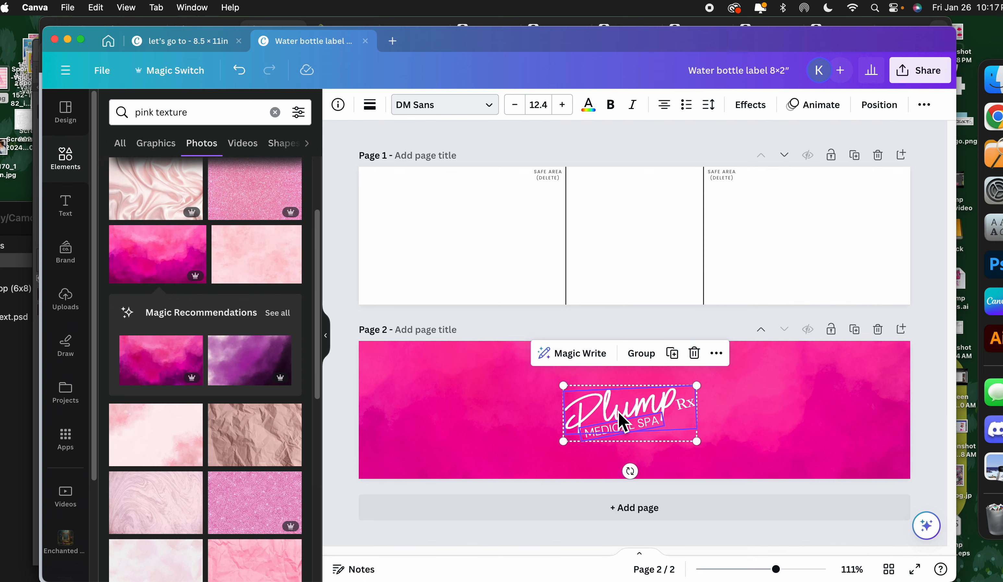
{"action": "right_click", "coordinate": [618, 414]}
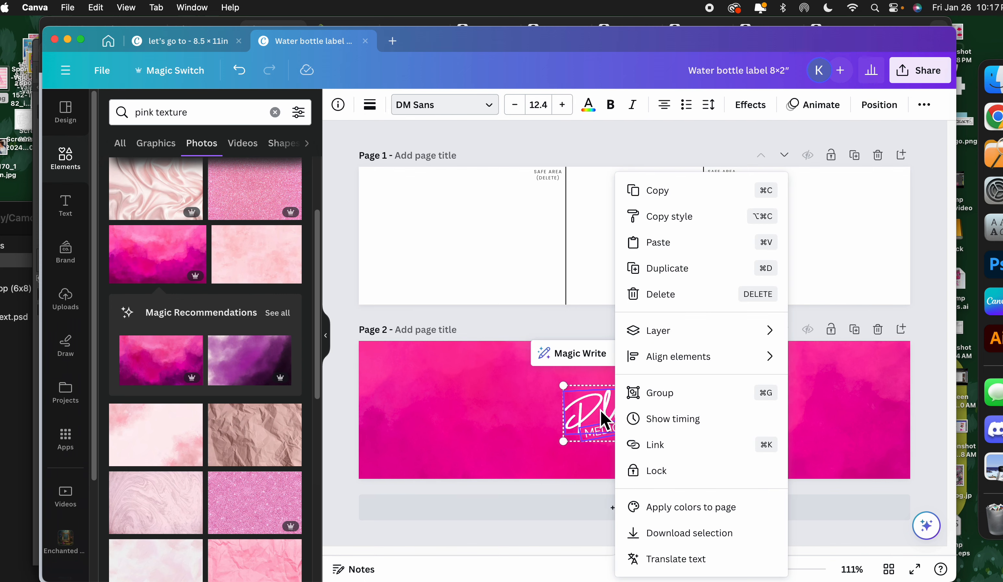
{"action": "left_click", "coordinate": [602, 432]}
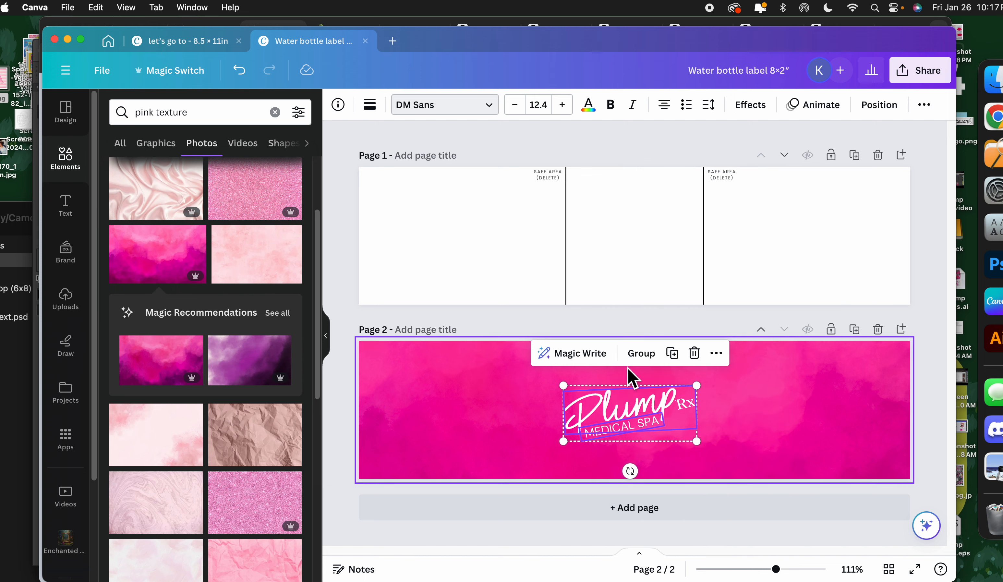
{"action": "left_click", "coordinate": [645, 356]}
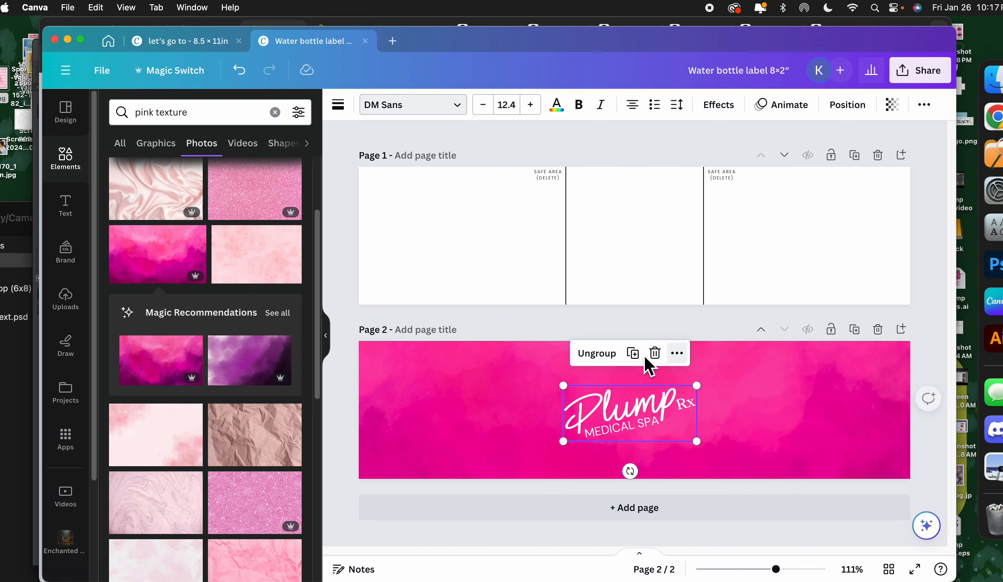
{"action": "left_click_drag", "start_coordinate": [646, 401], "coordinate": [645, 417]}
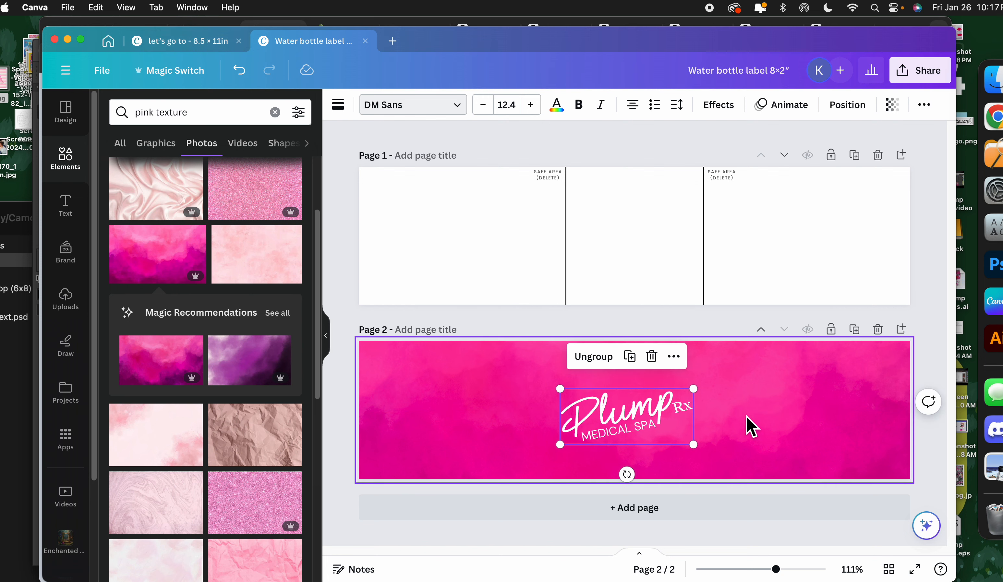
{"action": "left_click", "coordinate": [729, 412]}
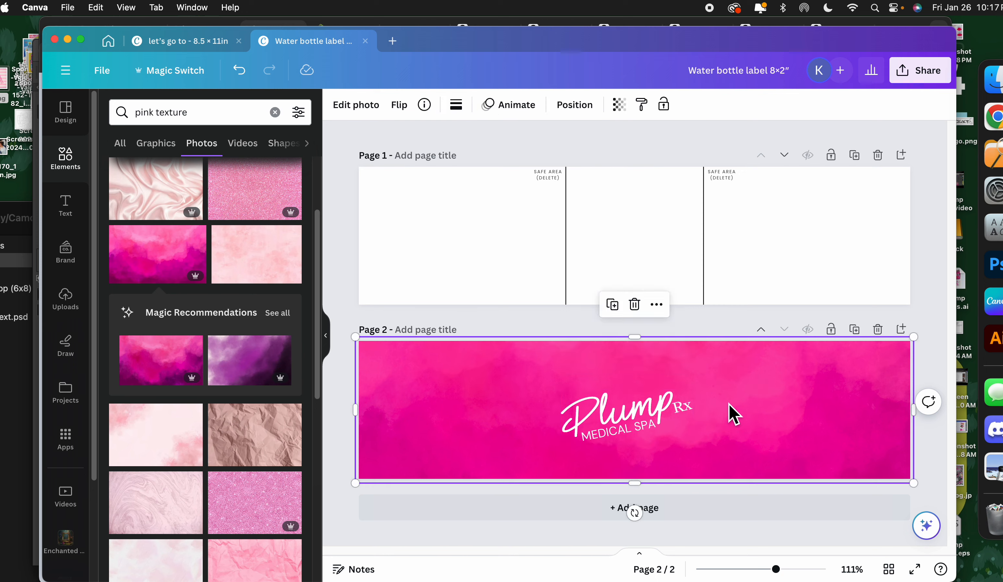
Step: In the "let's go to" design, select and copy the pink hand, the lips print and the black-gloved hand on page 6
{"action": "left_click", "coordinate": [176, 42]}
{"action": "scroll", "coordinate": [679, 360], "scroll_direction": "down", "scroll_amount": 10}
{"action": "scroll", "coordinate": [765, 393], "scroll_direction": "down", "scroll_amount": 3}
{"action": "scroll", "coordinate": [684, 394], "scroll_direction": "down", "scroll_amount": 12}
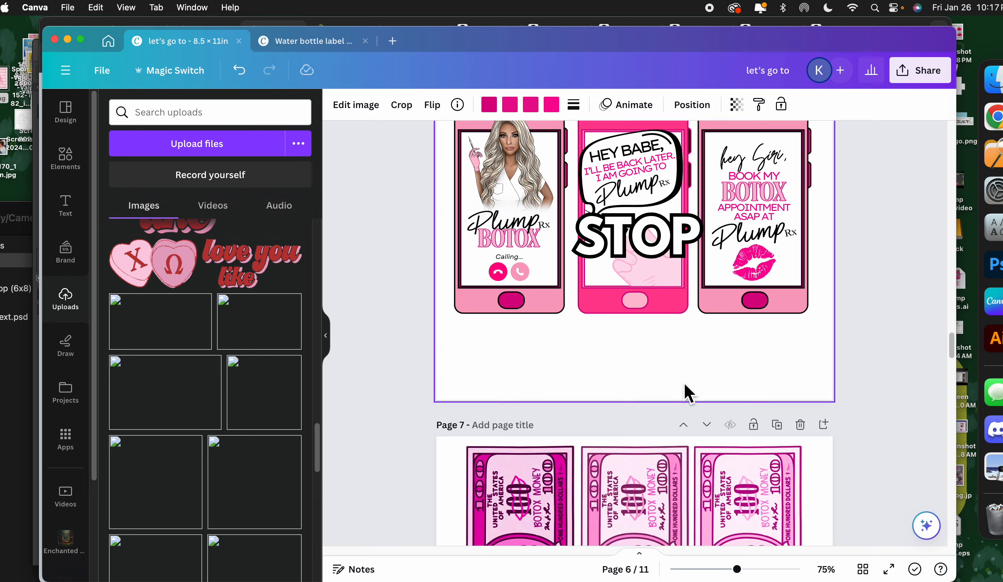
{"action": "scroll", "coordinate": [686, 393], "scroll_direction": "down", "scroll_amount": 10}
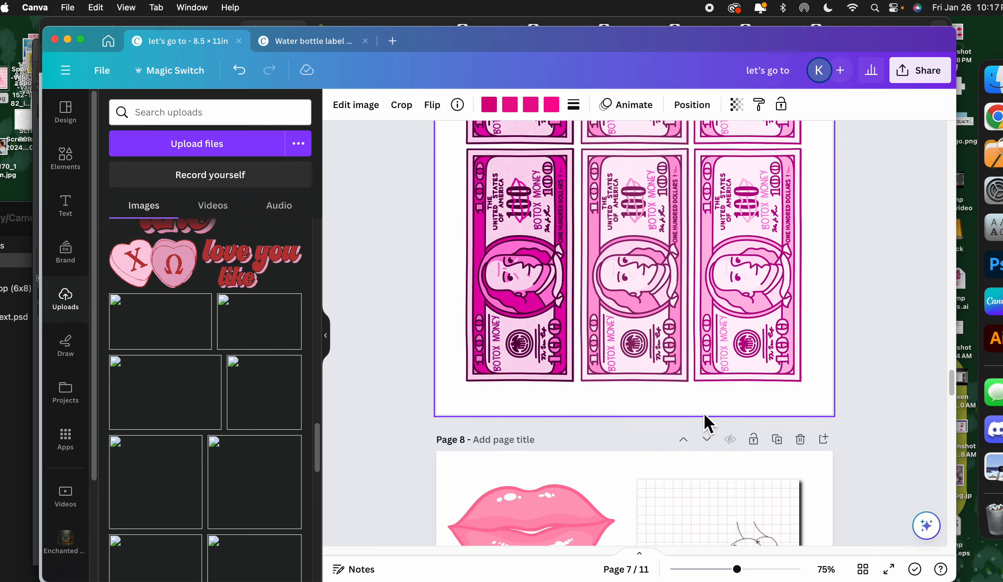
{"action": "scroll", "coordinate": [689, 398], "scroll_direction": "up", "scroll_amount": 20}
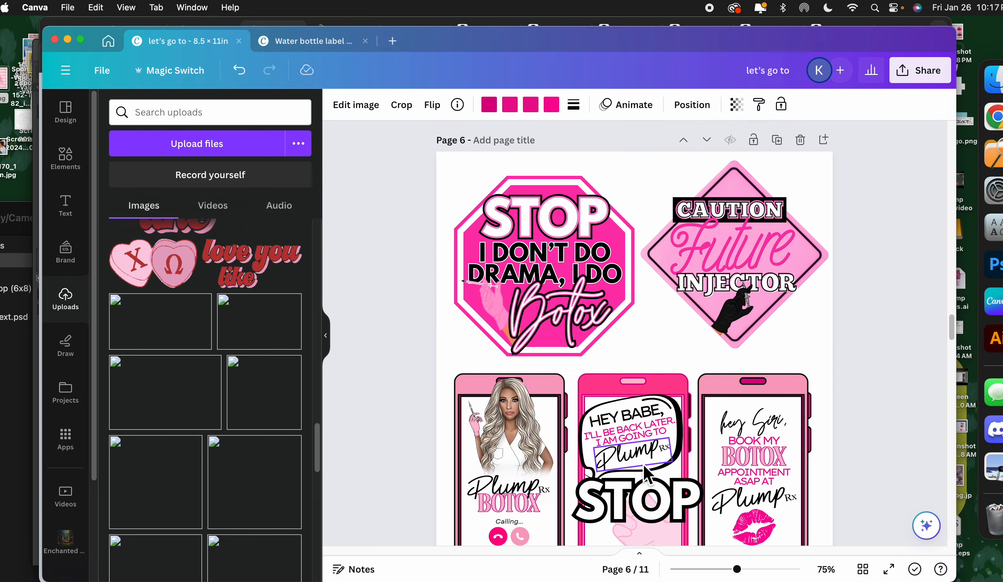
{"action": "scroll", "coordinate": [663, 464], "scroll_direction": "down", "scroll_amount": 1}
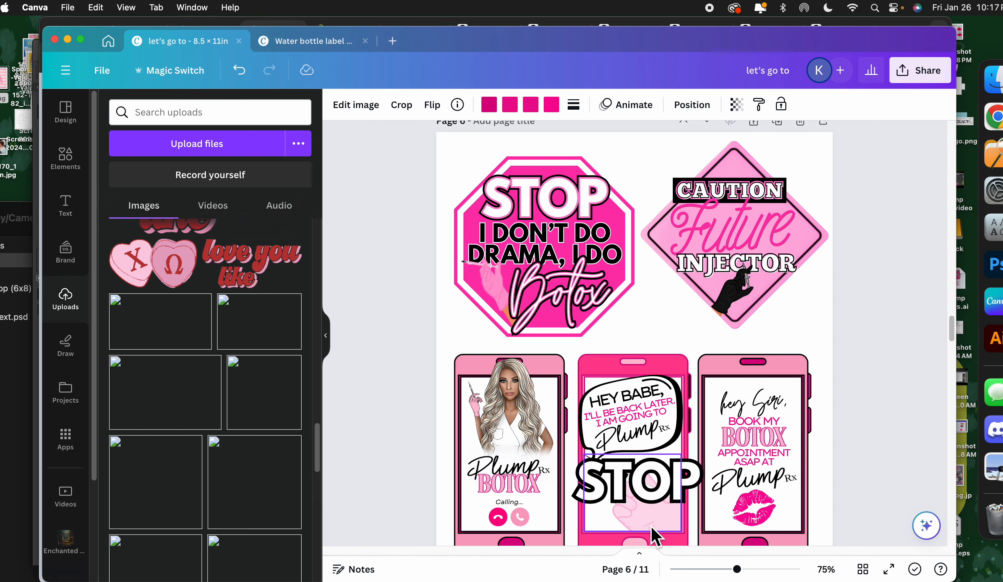
{"action": "left_click", "coordinate": [652, 528]}
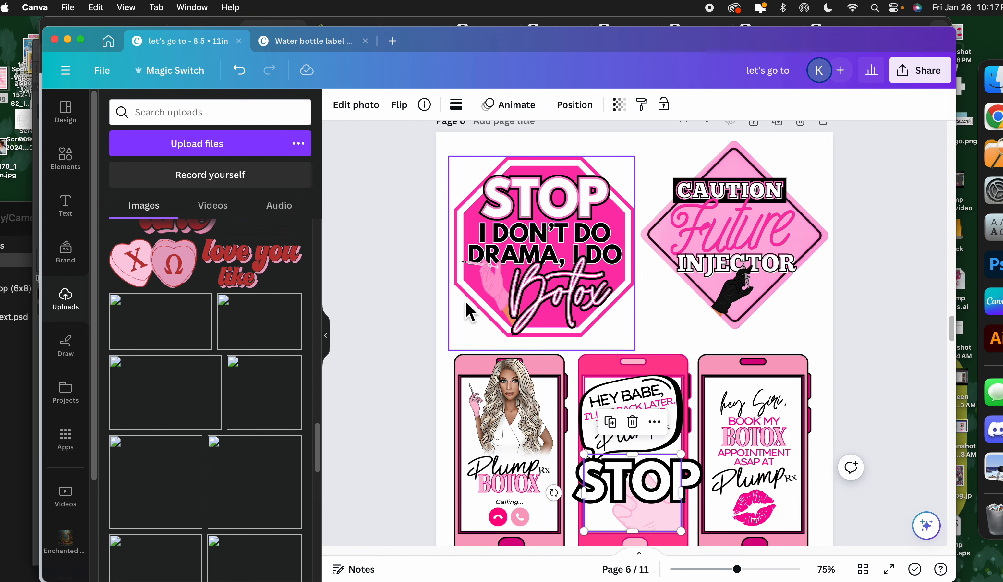
{"action": "scroll", "coordinate": [725, 495], "scroll_direction": "down", "scroll_amount": 5}
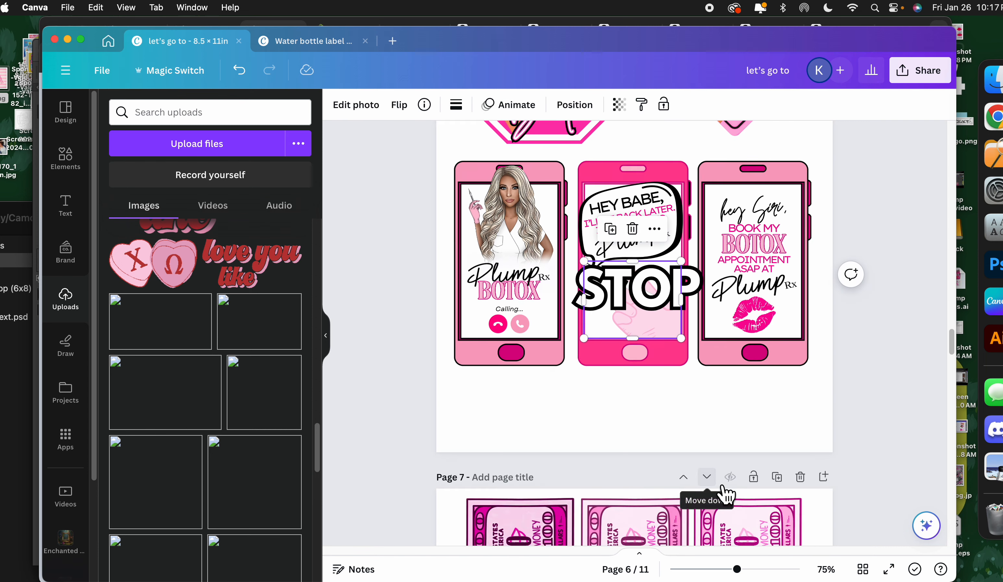
{"action": "scroll", "coordinate": [716, 481], "scroll_direction": "up", "scroll_amount": 6}
{"action": "scroll", "coordinate": [763, 490], "scroll_direction": "down", "scroll_amount": 2}
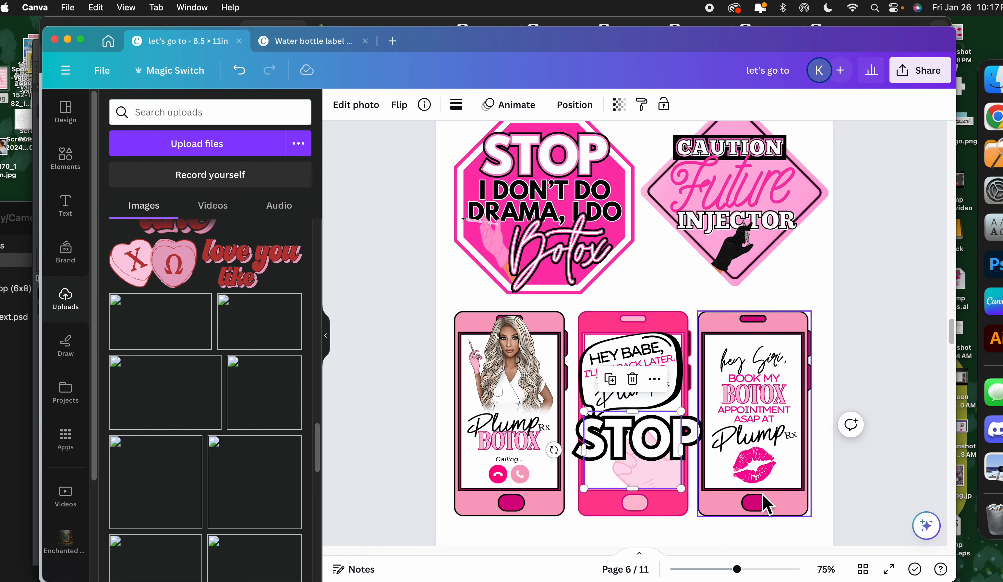
{"action": "left_click", "coordinate": [763, 479], "text": "shift"}
{"action": "left_click", "coordinate": [755, 264], "text": "shift"}
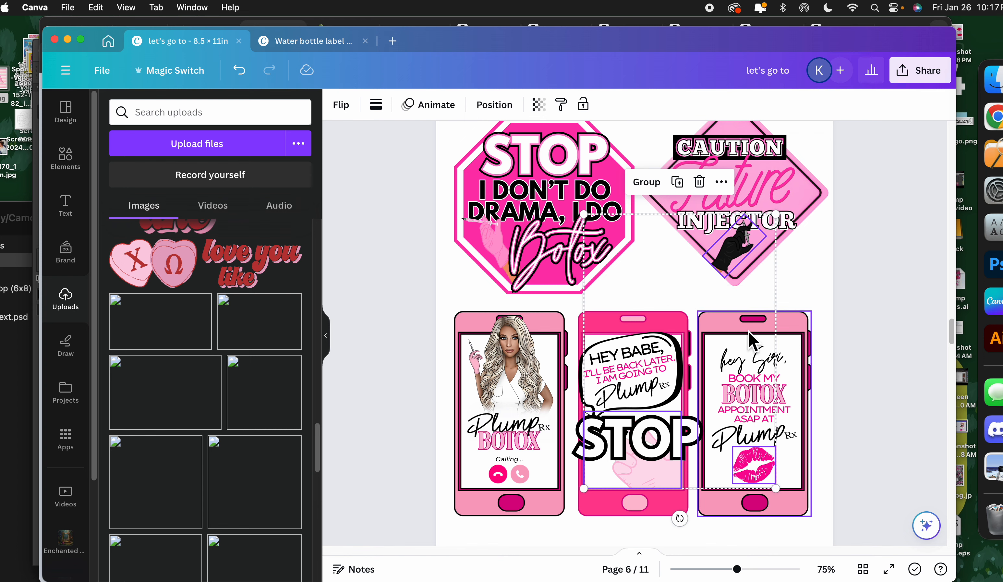
Step: Browse the earlier pages of lip graphics, then paste the copied hands and lips print onto page 2 of the water bottle label
{"action": "scroll", "coordinate": [749, 332], "scroll_direction": "up", "scroll_amount": 10}
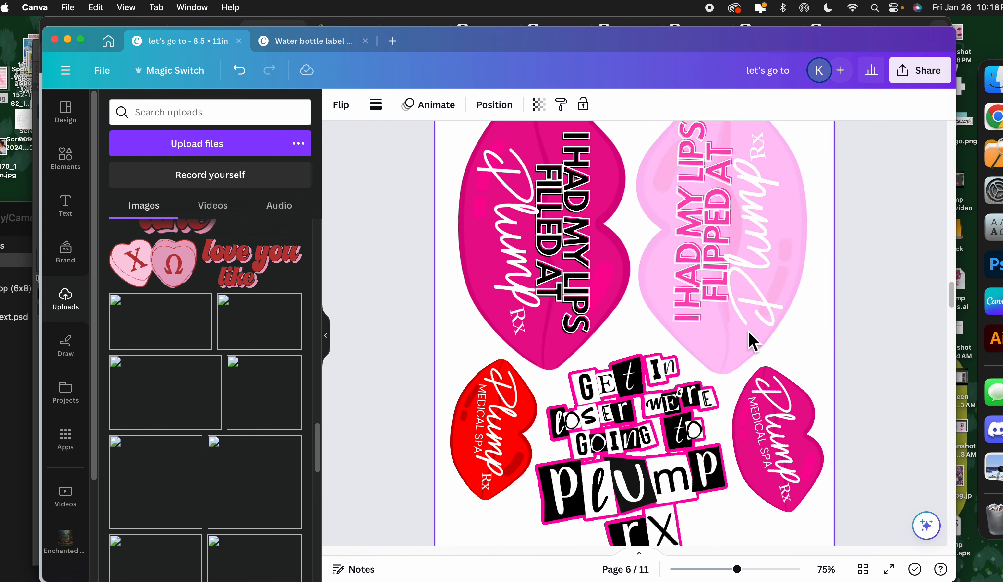
{"action": "scroll", "coordinate": [748, 331], "scroll_direction": "up", "scroll_amount": 15}
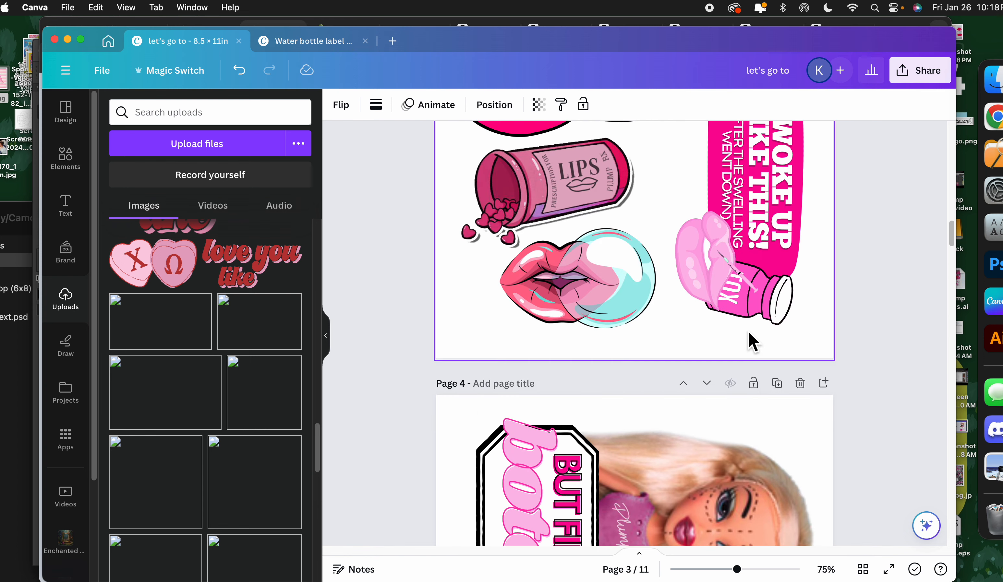
{"action": "scroll", "coordinate": [751, 340], "scroll_direction": "up", "scroll_amount": 10}
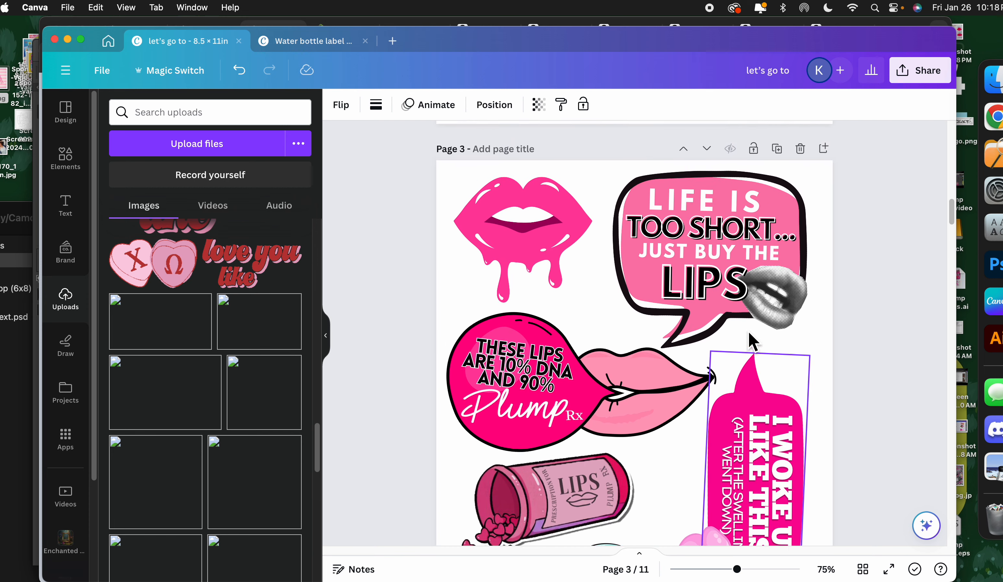
{"action": "scroll", "coordinate": [749, 332], "scroll_direction": "up", "scroll_amount": 5}
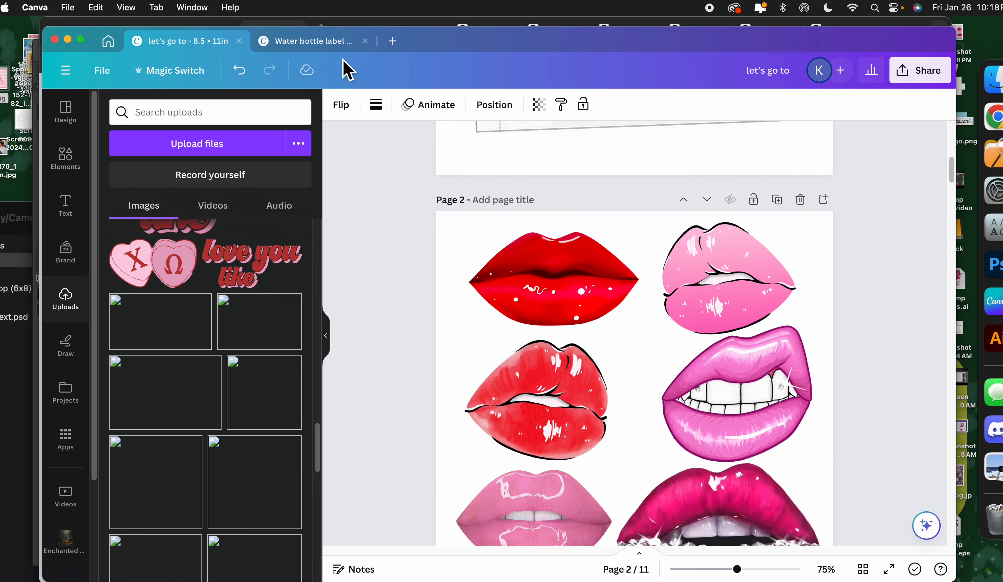
{"action": "left_click", "coordinate": [325, 51]}
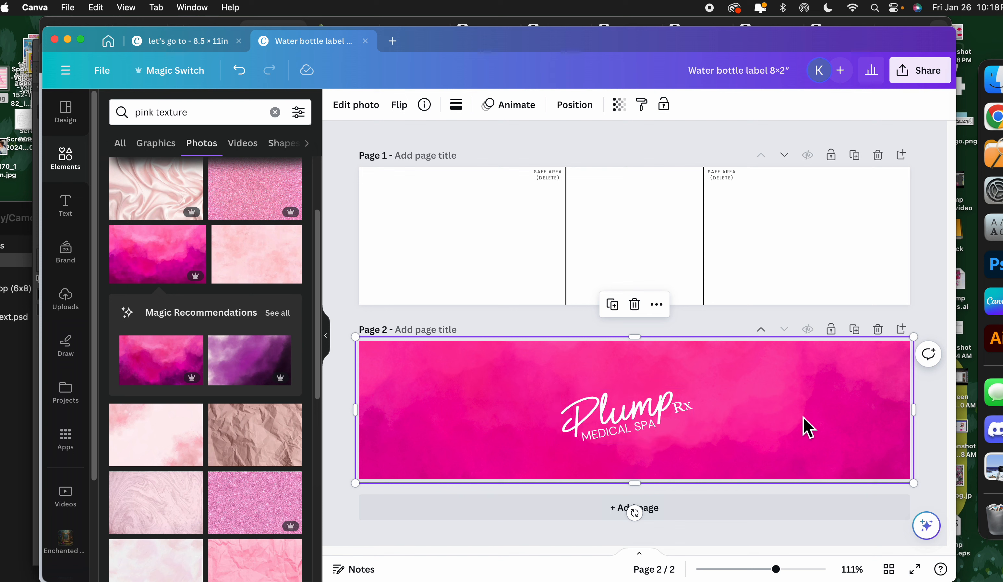
{"action": "key", "text": "super+v"}
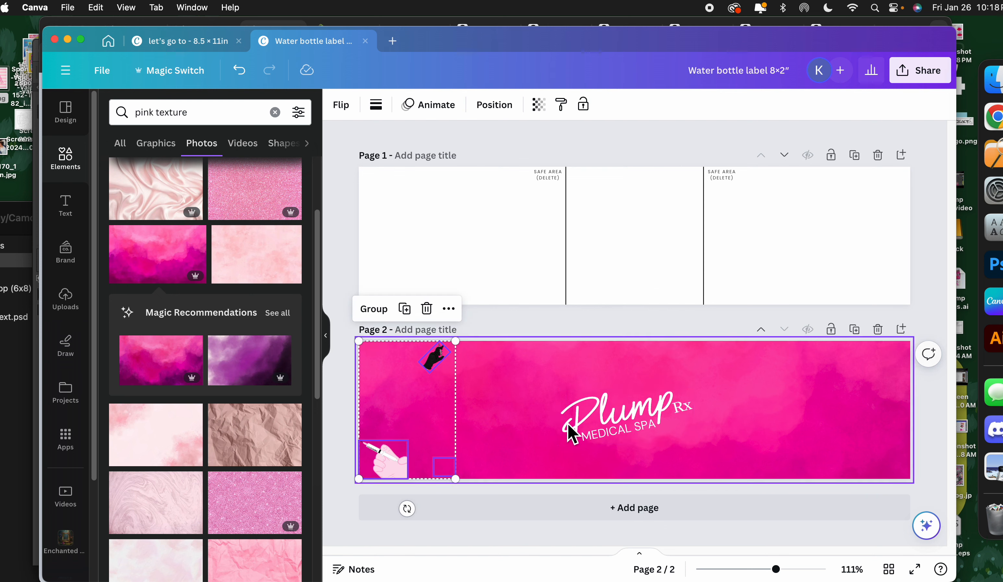
Step: Move the two hands and the lips print from page 2 to page 1, placing them slightly in from the left edge
{"action": "left_click", "coordinate": [510, 420]}
{"action": "left_click", "coordinate": [445, 469]}
{"action": "left_click", "coordinate": [398, 471], "text": "shift"}
{"action": "left_click", "coordinate": [432, 359], "text": "shift"}
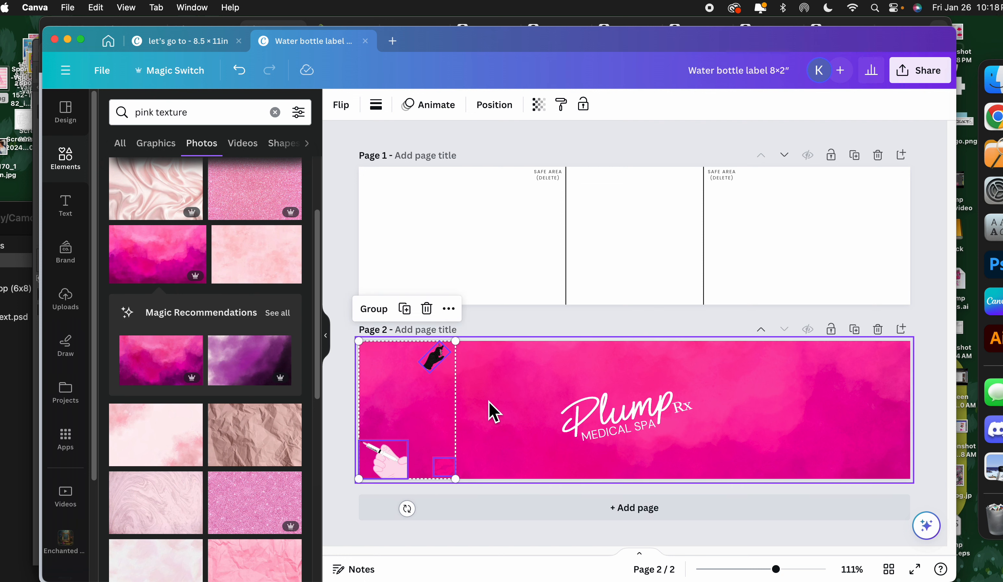
{"action": "key", "text": "super+x"}
{"action": "left_click", "coordinate": [464, 226]}
{"action": "key", "text": "super+v"}
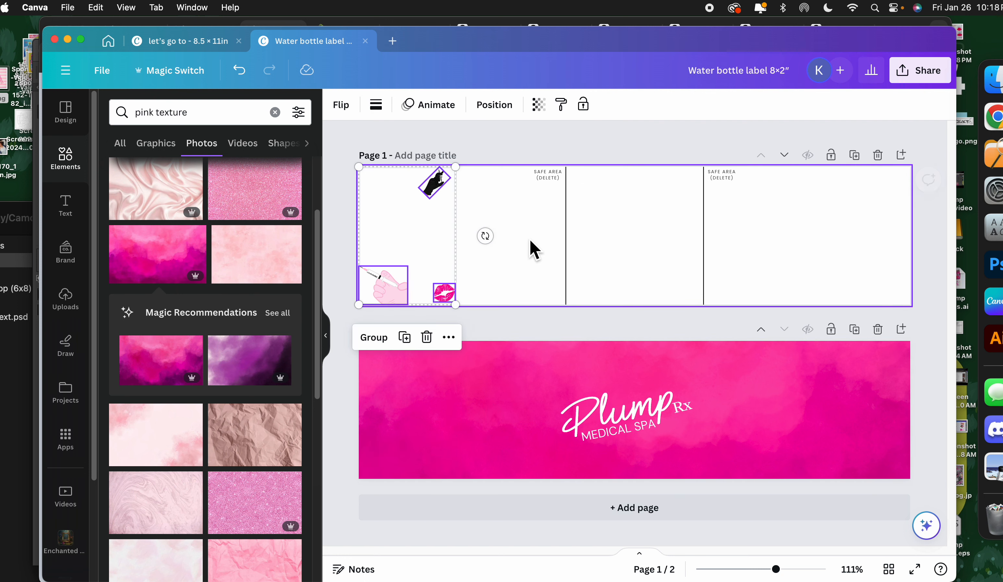
{"action": "left_click_drag", "start_coordinate": [448, 288], "coordinate": [462, 287]}
{"action": "left_click", "coordinate": [544, 237]}
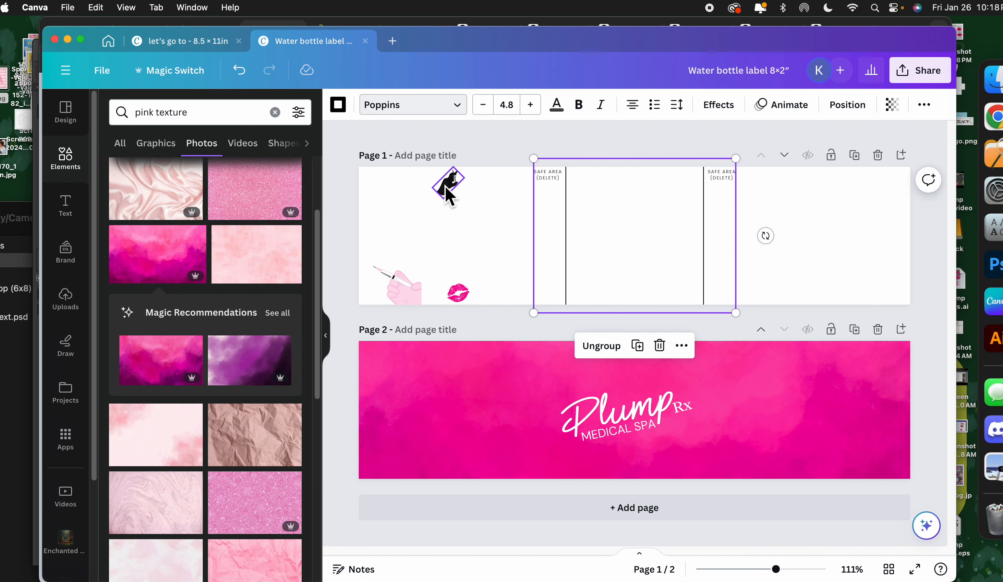
Step: Move the black-gloved hand, the lips print and the pink hand to mid-height on the left part of page 1
{"action": "left_click_drag", "start_coordinate": [446, 188], "coordinate": [434, 253]}
{"action": "left_click_drag", "start_coordinate": [464, 294], "coordinate": [479, 254]}
{"action": "left_click_drag", "start_coordinate": [410, 300], "coordinate": [410, 263]}
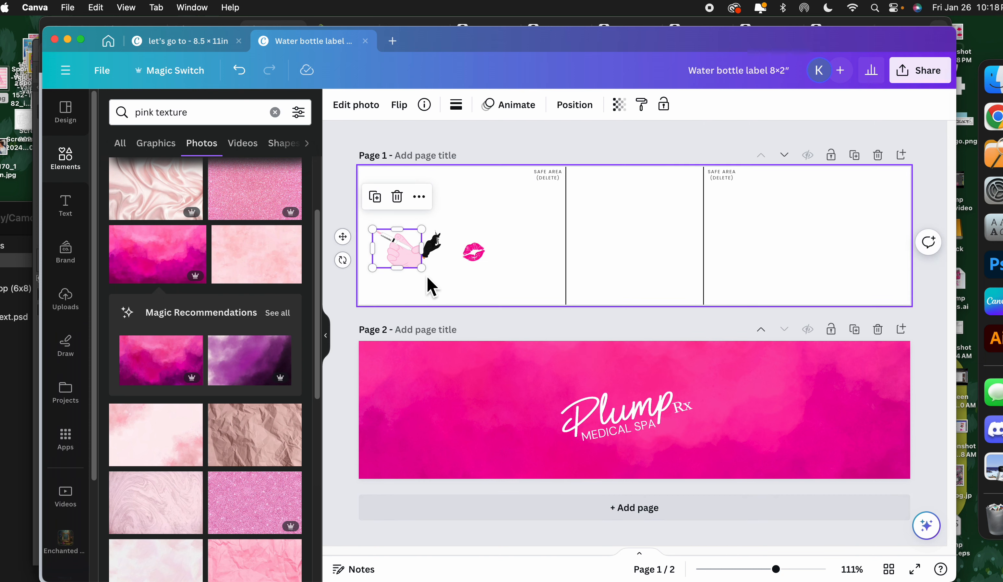
{"action": "left_click", "coordinate": [491, 208]}
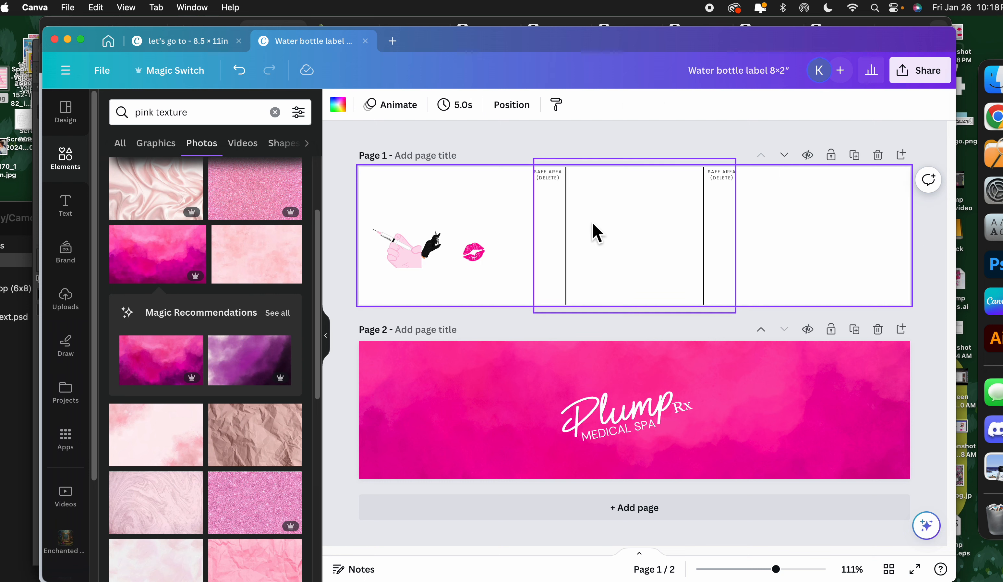
Step: Enlarge the pink hand holding the syringe on page 1 and extend its cropped edges to about 2.7 × 1.9 in
{"action": "left_click", "coordinate": [416, 263]}
{"action": "left_click_drag", "start_coordinate": [409, 252], "coordinate": [517, 180]}
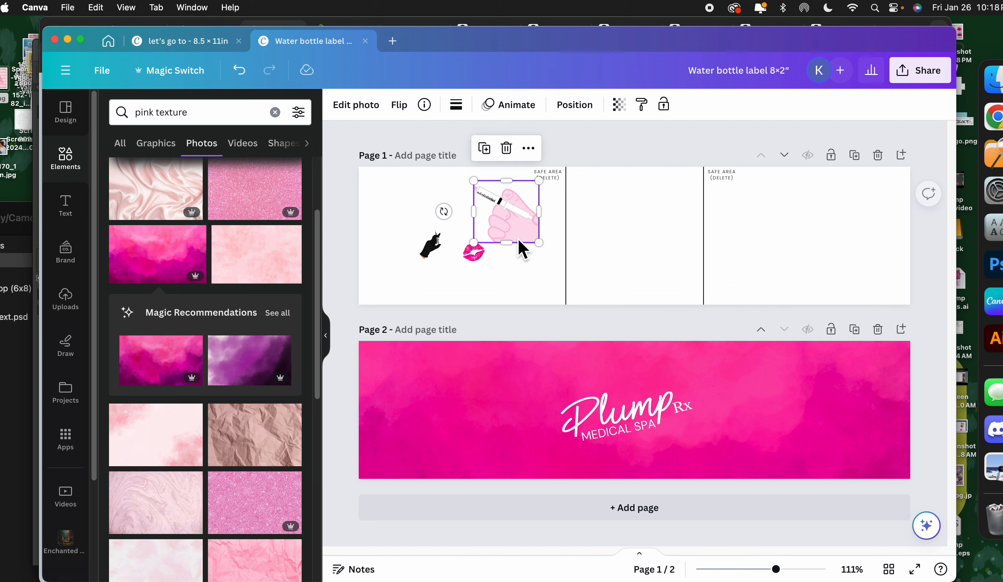
{"action": "left_click_drag", "start_coordinate": [538, 242], "coordinate": [602, 290]}
{"action": "left_click_drag", "start_coordinate": [596, 239], "coordinate": [635, 239]}
{"action": "left_click_drag", "start_coordinate": [479, 239], "coordinate": [453, 239]}
{"action": "left_click_drag", "start_coordinate": [546, 187], "coordinate": [540, 175]}
{"action": "left_click_drag", "start_coordinate": [553, 308], "coordinate": [537, 302]}
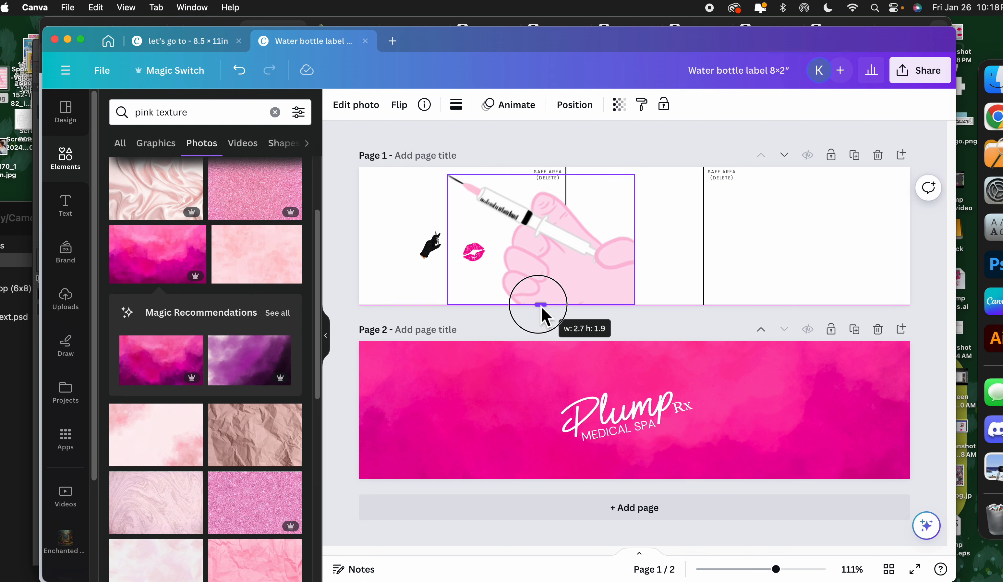
Step: Scale down the pink syringe hand, restore its cropped lower part, and place it between the two safe-area lines on page 1
{"action": "left_click_drag", "start_coordinate": [548, 262], "coordinate": [548, 251]}
{"action": "left_click_drag", "start_coordinate": [639, 306], "coordinate": [579, 255]}
{"action": "double_click", "coordinate": [553, 235]}
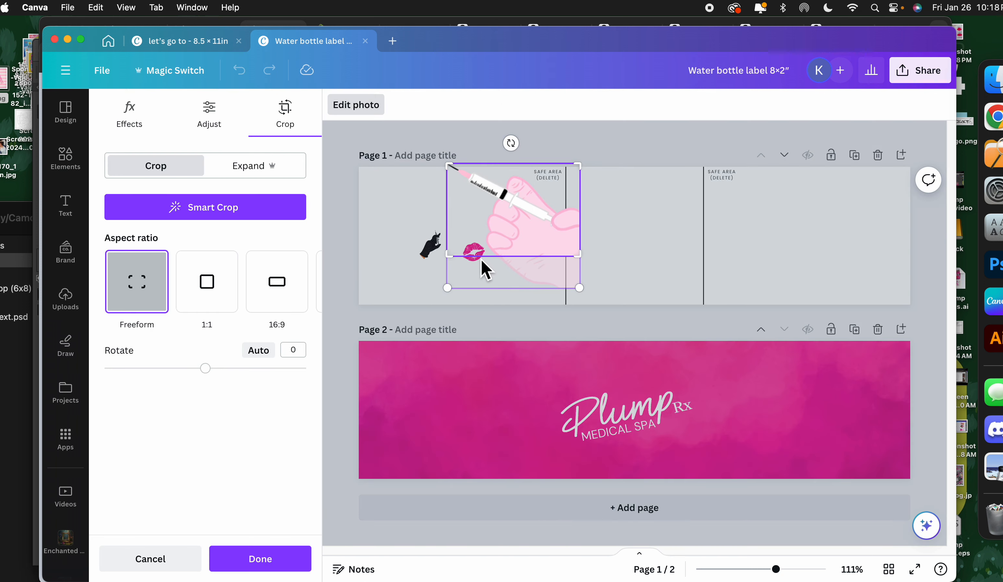
{"action": "left_click_drag", "start_coordinate": [461, 295], "coordinate": [462, 294]}
{"action": "left_click_drag", "start_coordinate": [453, 256], "coordinate": [411, 324]}
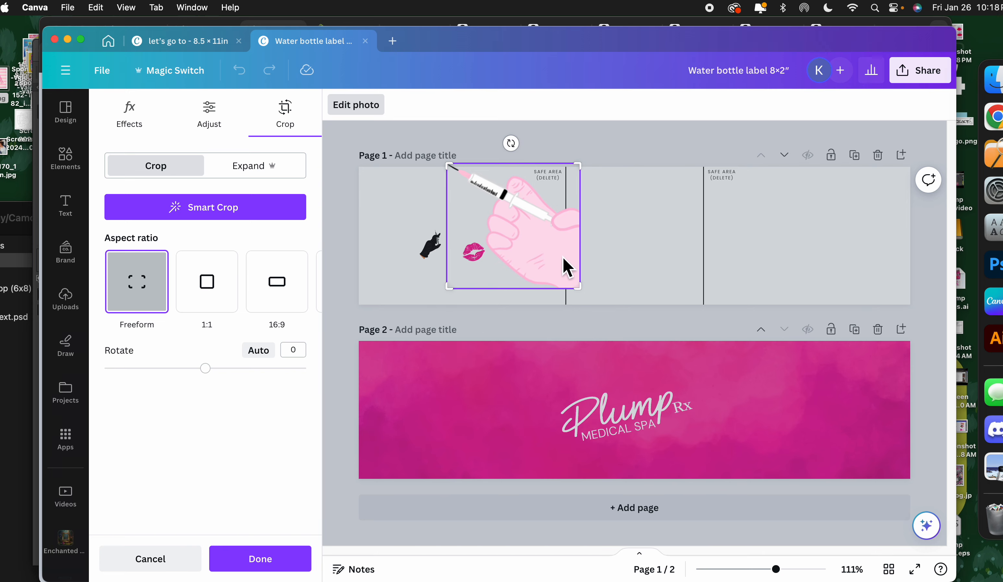
{"action": "left_click_drag", "start_coordinate": [579, 291], "coordinate": [658, 283]}
{"action": "left_click", "coordinate": [599, 302]}
{"action": "left_click_drag", "start_coordinate": [554, 185], "coordinate": [611, 231]}
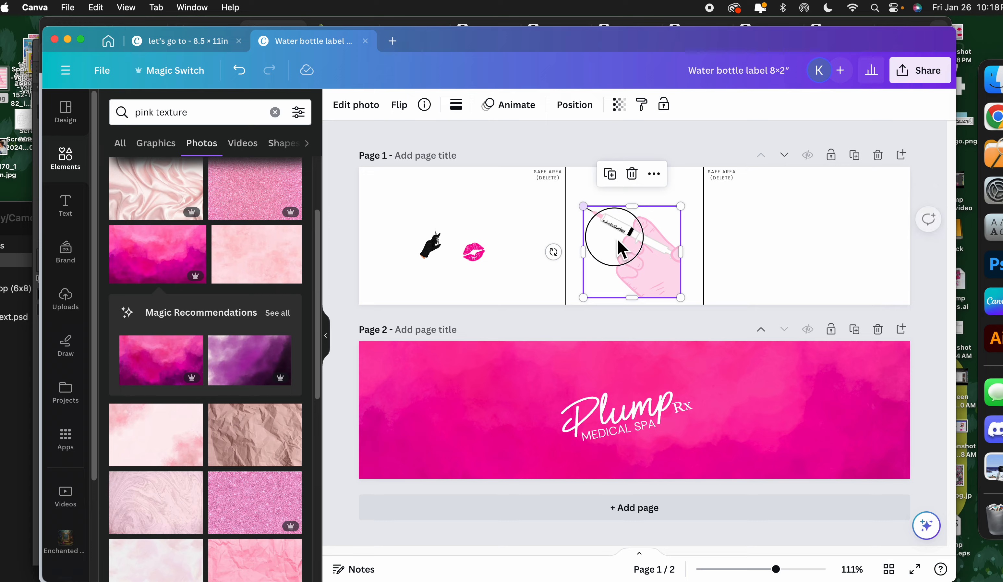
Step: Copy the pink-gloved hand with the syringe from page 8 of the "let's go to" design and paste it onto page 2 of the water bottle label
{"action": "left_click", "coordinate": [428, 259]}
{"action": "left_click", "coordinate": [187, 41]}
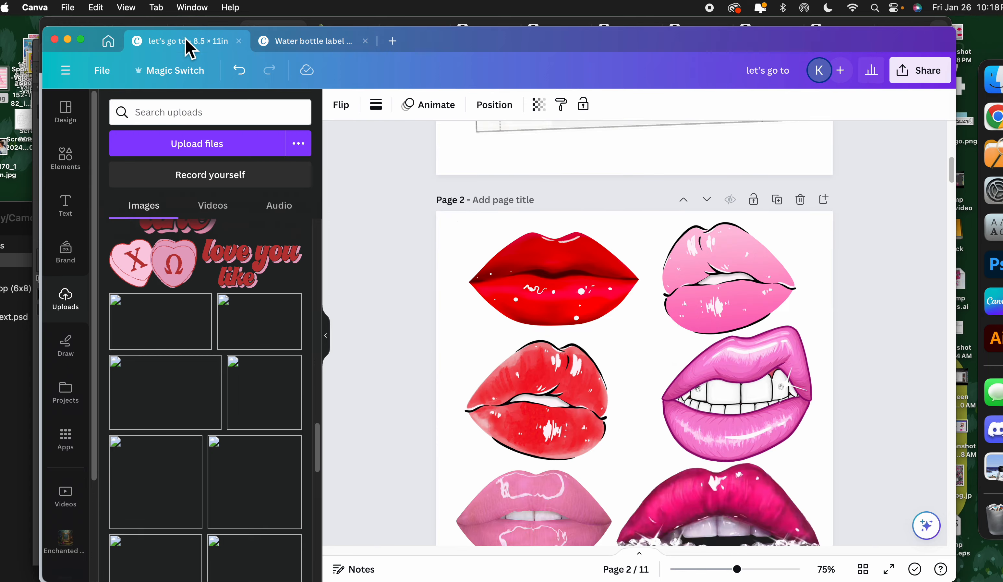
{"action": "scroll", "coordinate": [683, 396], "scroll_direction": "down", "scroll_amount": 10}
{"action": "scroll", "coordinate": [683, 398], "scroll_direction": "down", "scroll_amount": 10}
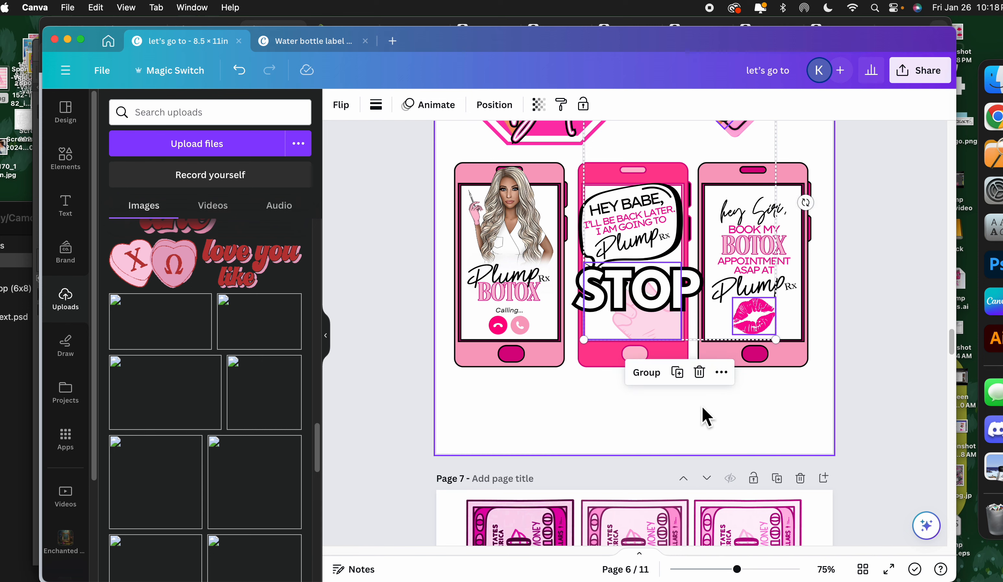
{"action": "scroll", "coordinate": [706, 416], "scroll_direction": "down", "scroll_amount": 15}
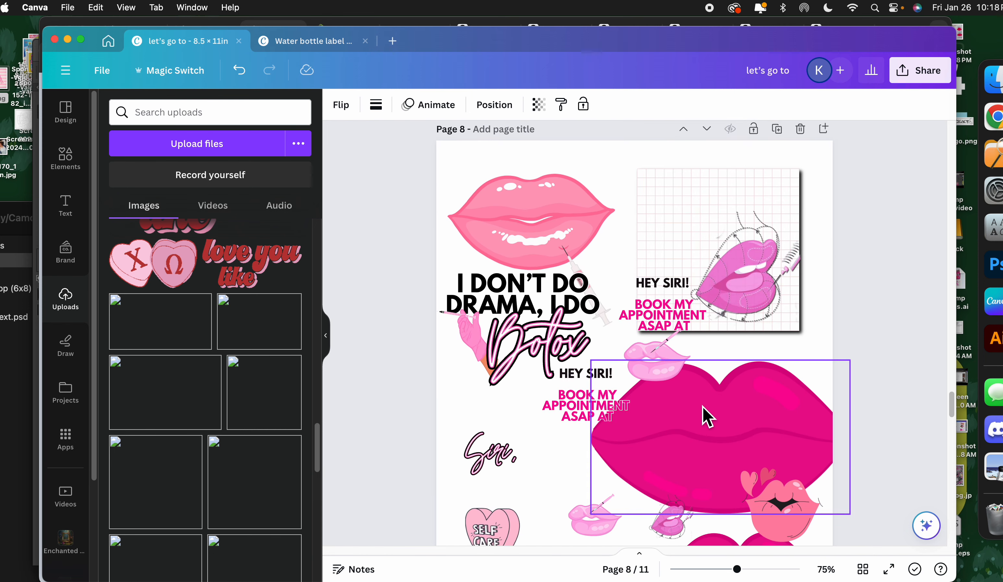
{"action": "left_click", "coordinate": [455, 346]}
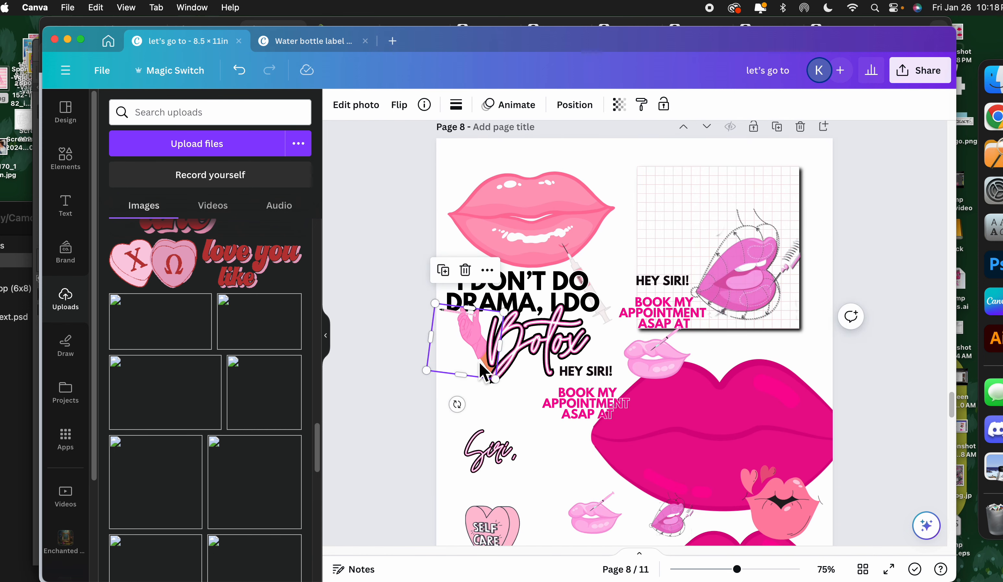
{"action": "left_click", "coordinate": [308, 42]}
{"action": "left_click", "coordinate": [773, 457]}
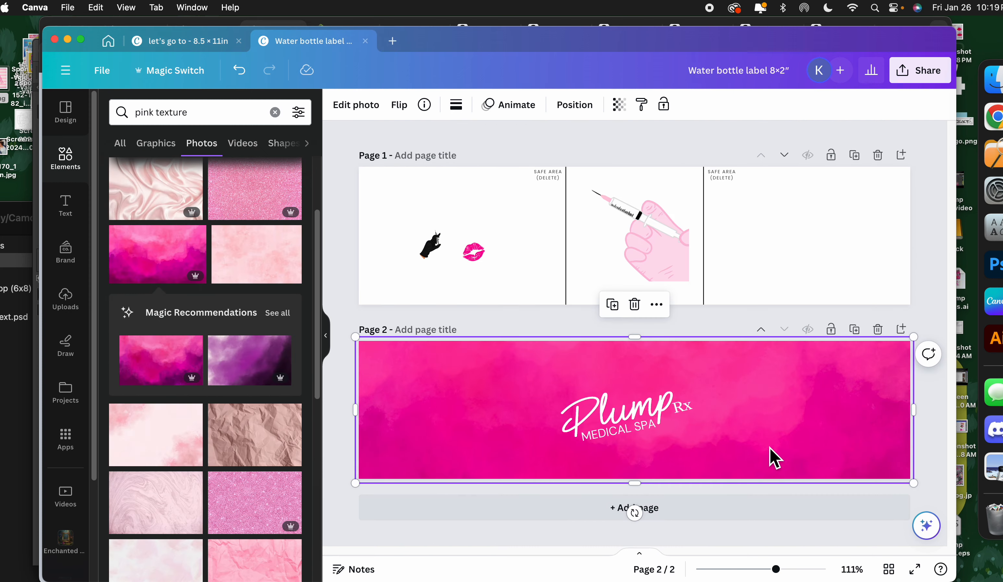
{"action": "key", "text": "super+v"}
Step: Shrink the pasted pink-gloved hand and place it over the upper part of the Plump Rx logo on page 2
{"action": "left_click_drag", "start_coordinate": [442, 407], "coordinate": [634, 403]}
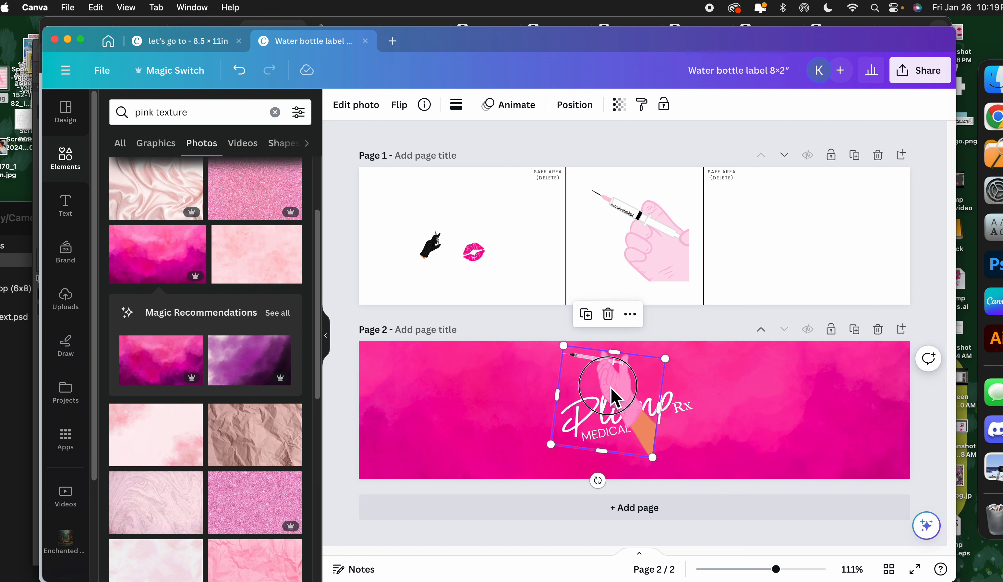
{"action": "left_click_drag", "start_coordinate": [652, 457], "coordinate": [625, 444]}
{"action": "left_click_drag", "start_coordinate": [614, 398], "coordinate": [675, 402]}
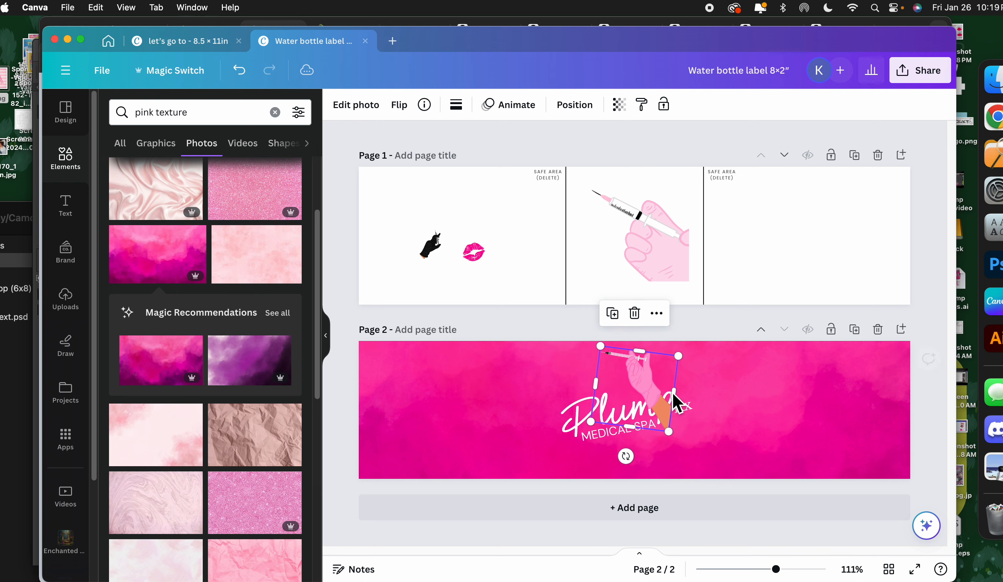
Step: Bring the Plump Rx MEDICAL SPA logo group to the front so it overlaps the gloved hand
{"action": "left_click", "coordinate": [737, 428]}
{"action": "left_click", "coordinate": [581, 431]}
{"action": "right_click", "coordinate": [581, 431]}
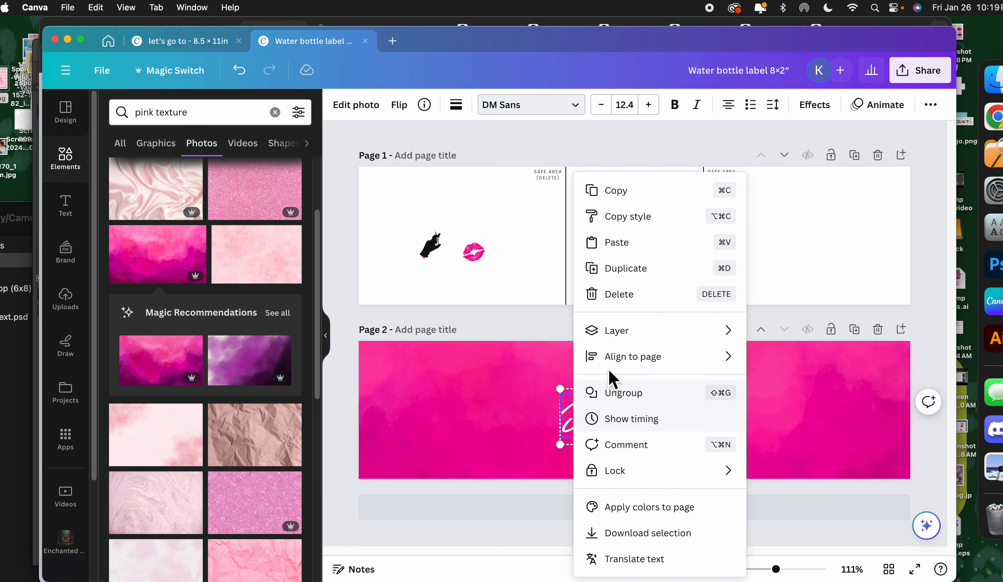
{"action": "mouse_move", "coordinate": [621, 347]}
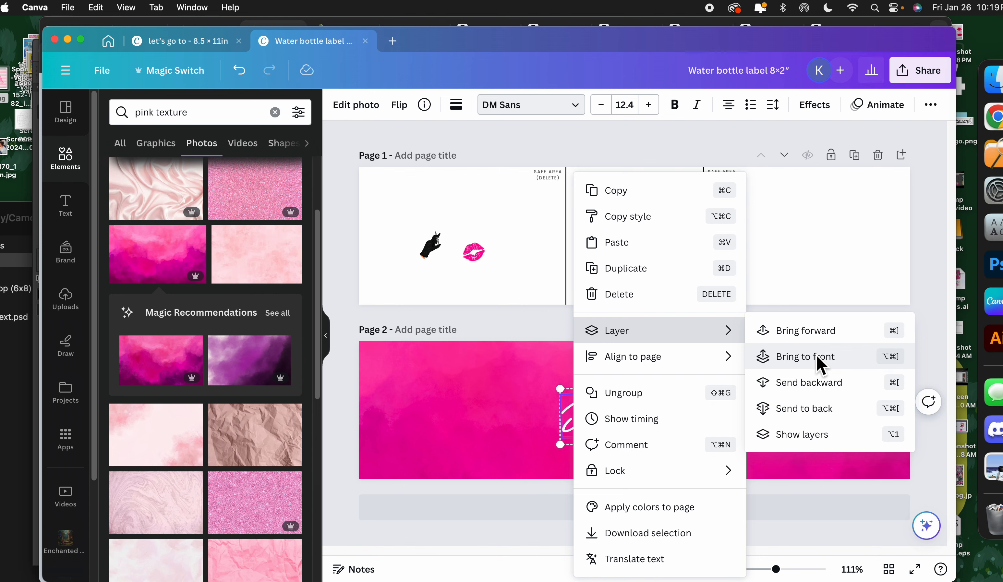
{"action": "left_click", "coordinate": [805, 356]}
{"action": "left_click", "coordinate": [718, 420]}
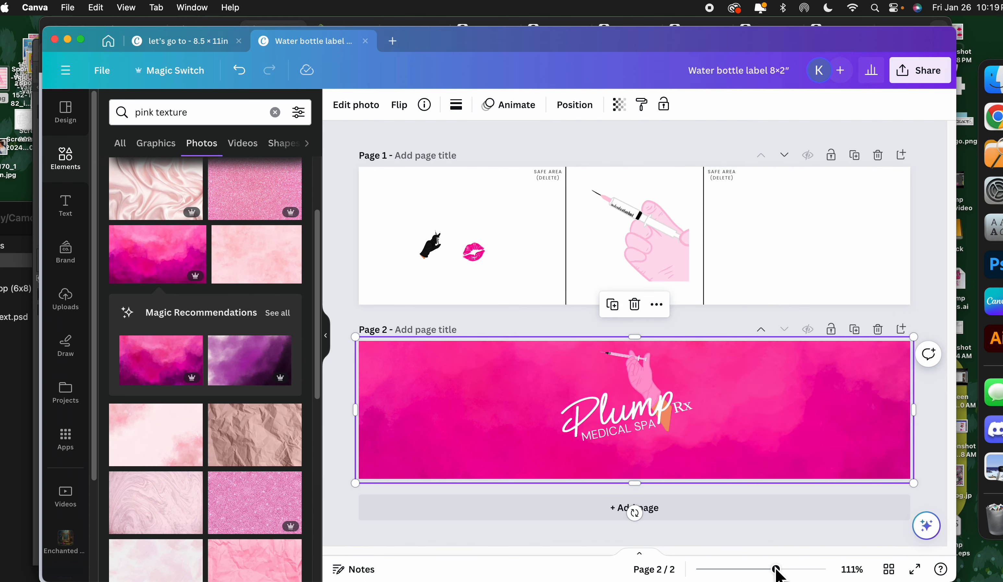
Step: Enlarge the logo group slightly, to a text size of 12.7, and shift it a little down and to the right
{"action": "left_click_drag", "start_coordinate": [775, 568], "coordinate": [791, 568]}
{"action": "scroll", "coordinate": [615, 454], "scroll_direction": "down", "scroll_amount": 3}
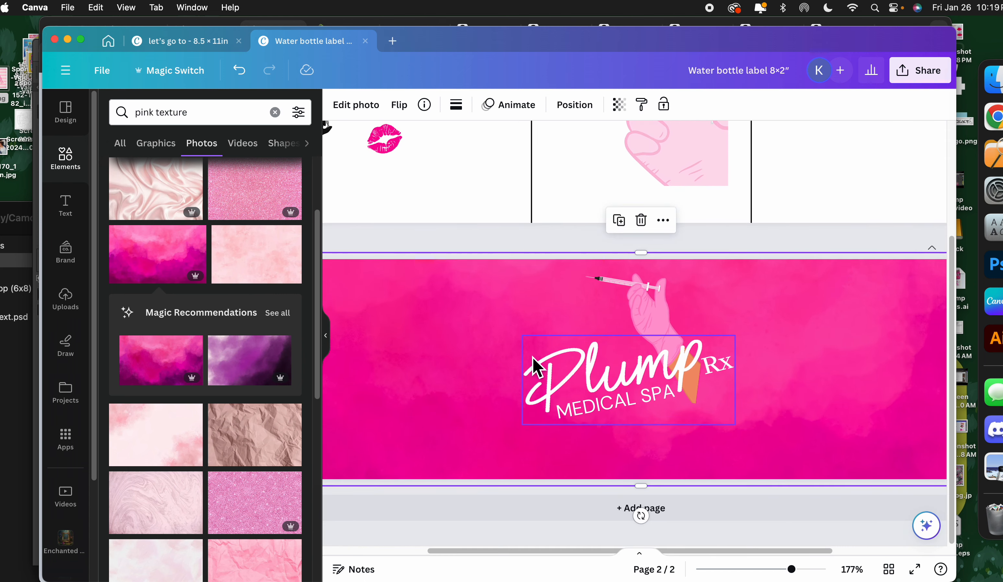
{"action": "scroll", "coordinate": [643, 327], "scroll_direction": "up", "scroll_amount": 1}
{"action": "left_click", "coordinate": [636, 345]}
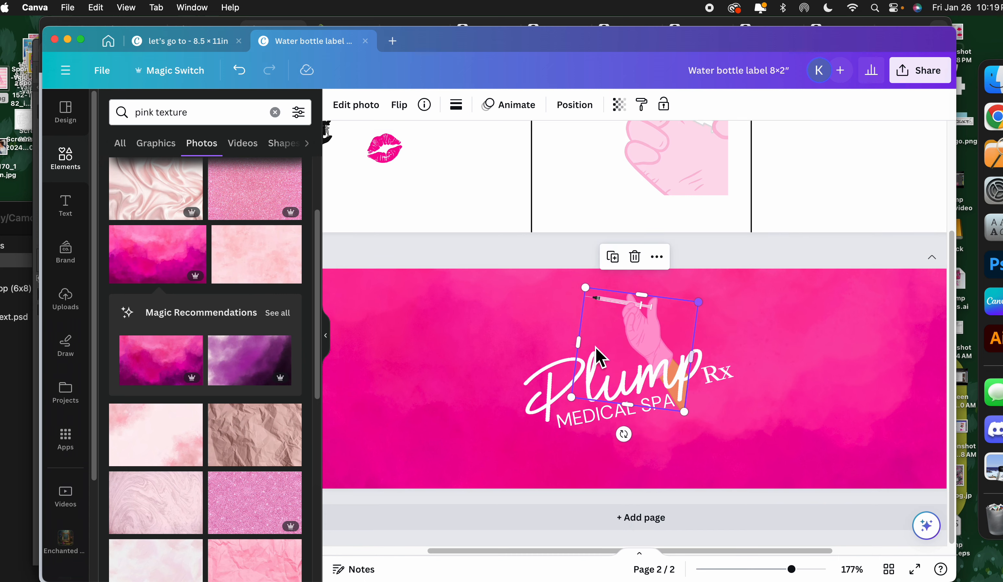
{"action": "left_click", "coordinate": [570, 389]}
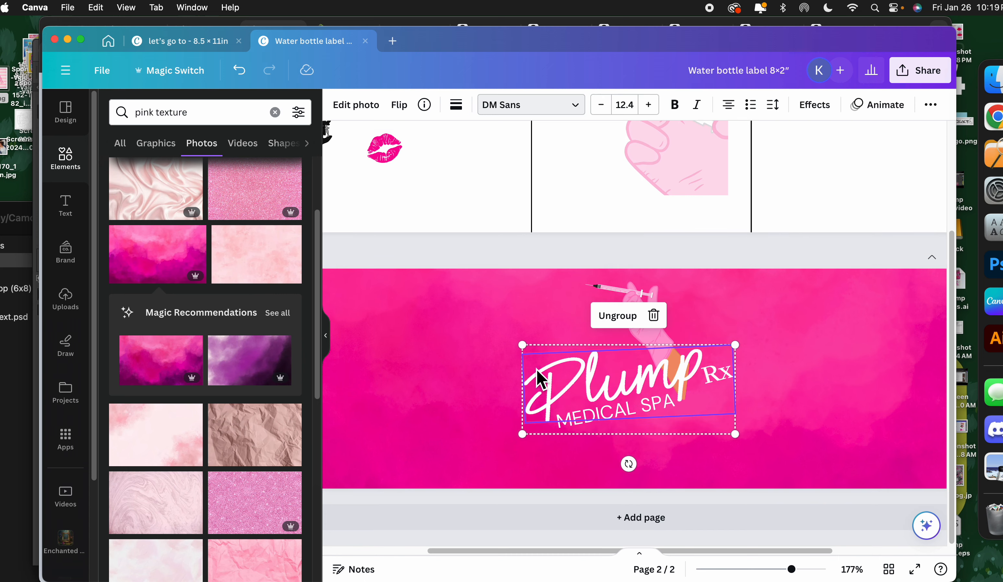
{"action": "left_click_drag", "start_coordinate": [523, 344], "coordinate": [512, 340]}
{"action": "mouse_move", "coordinate": [594, 407]}
{"action": "left_mouse_down"}
{"action": "mouse_move", "coordinate": [610, 412]}
{"action": "mouse_move", "coordinate": [590, 421]}
{"action": "left_mouse_up"}
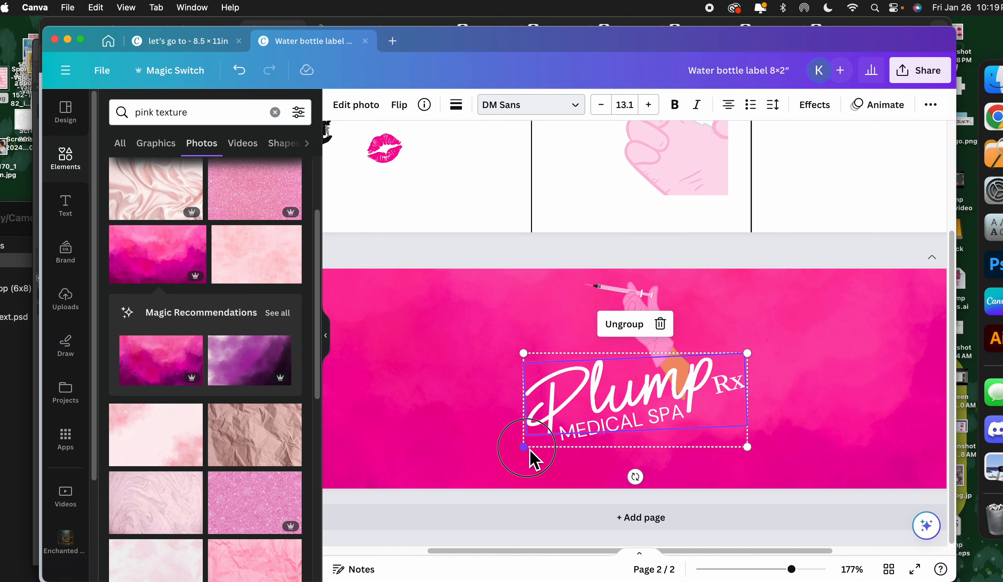
{"action": "left_click_drag", "start_coordinate": [524, 447], "coordinate": [529, 444]}
{"action": "left_click_drag", "start_coordinate": [615, 415], "coordinate": [616, 411]}
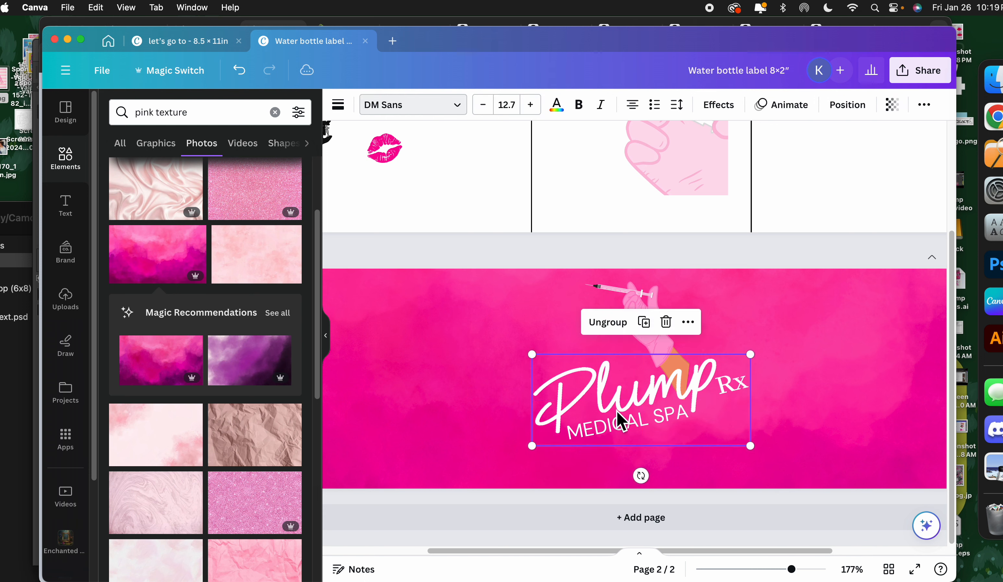
Step: Move the gloved hand left above the "Plu" of the logo, crop its lower edge, and scale it down slightly
{"action": "left_click", "coordinate": [676, 343]}
{"action": "left_click_drag", "start_coordinate": [687, 353], "coordinate": [631, 343]}
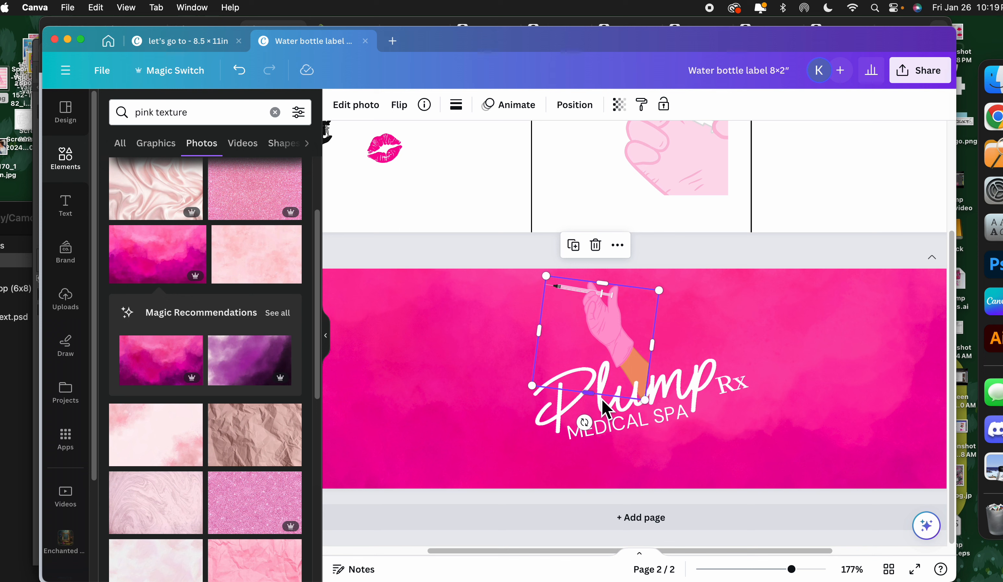
{"action": "left_click_drag", "start_coordinate": [599, 404], "coordinate": [599, 393]}
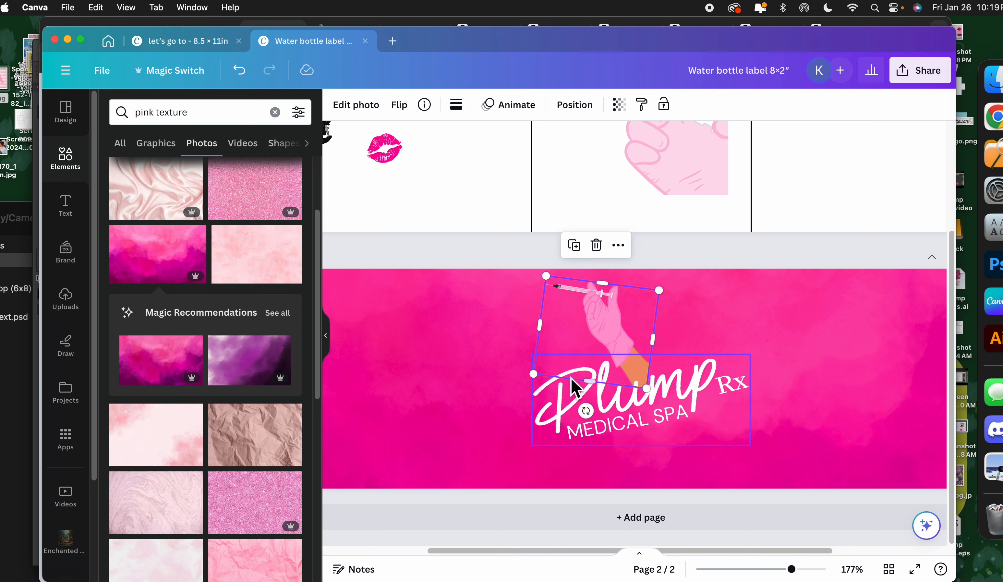
{"action": "left_click_drag", "start_coordinate": [551, 284], "coordinate": [561, 295]}
Step: Rotate the gloved hand counterclockwise so the syringe points down to the left, and rest its cuff behind the top of the logo
{"action": "left_click_drag", "start_coordinate": [612, 320], "coordinate": [599, 324]}
{"action": "left_click_drag", "start_coordinate": [581, 417], "coordinate": [644, 412]}
{"action": "left_click_drag", "start_coordinate": [597, 333], "coordinate": [586, 342]}
{"action": "left_click_drag", "start_coordinate": [604, 423], "coordinate": [619, 427]}
{"action": "left_click", "coordinate": [443, 294]}
{"action": "scroll", "coordinate": [478, 294], "scroll_direction": "up", "scroll_amount": 1}
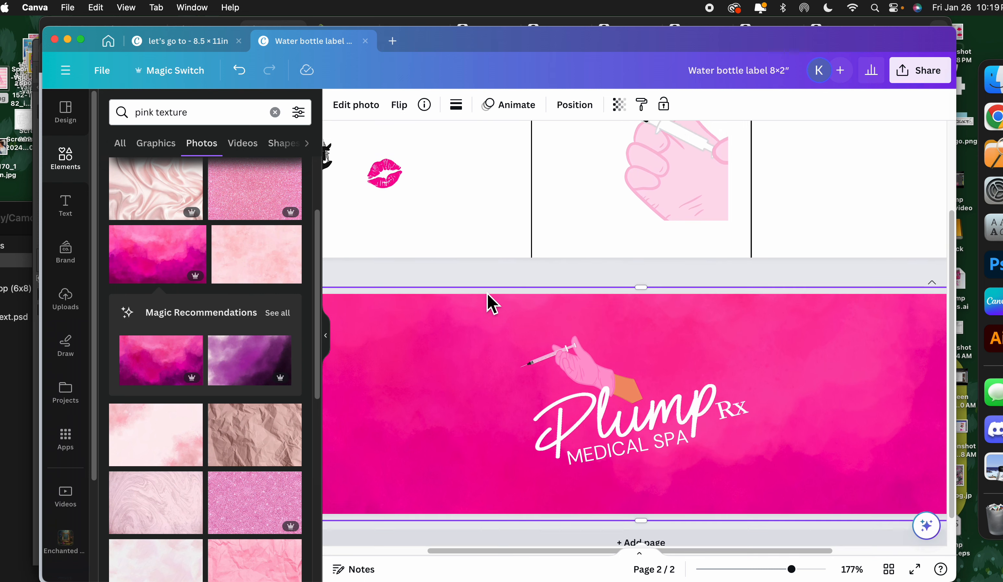
{"action": "left_click", "coordinate": [623, 393]}
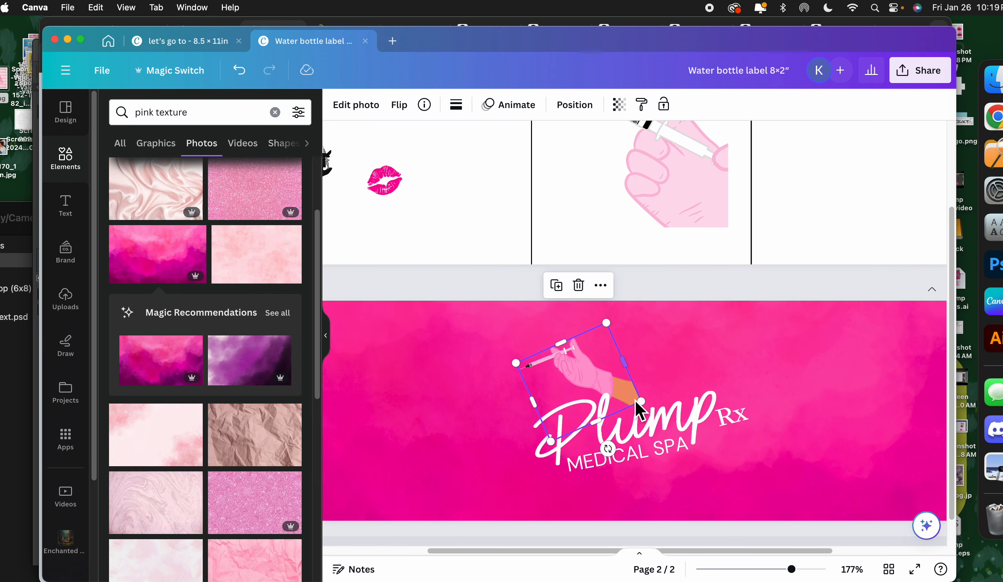
Step: Undo the last accidental edit and lower the opacity of page 2's pink watercolor background to soften its texture
{"action": "left_click_drag", "start_coordinate": [803, 381], "coordinate": [811, 418]}
{"action": "key", "text": "super+z"}
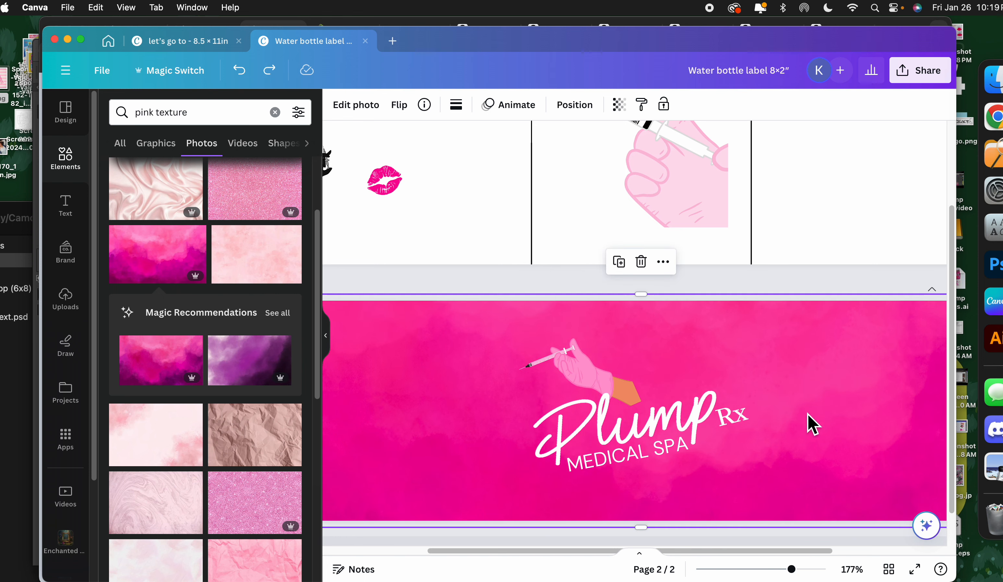
{"action": "left_click", "coordinate": [619, 105]}
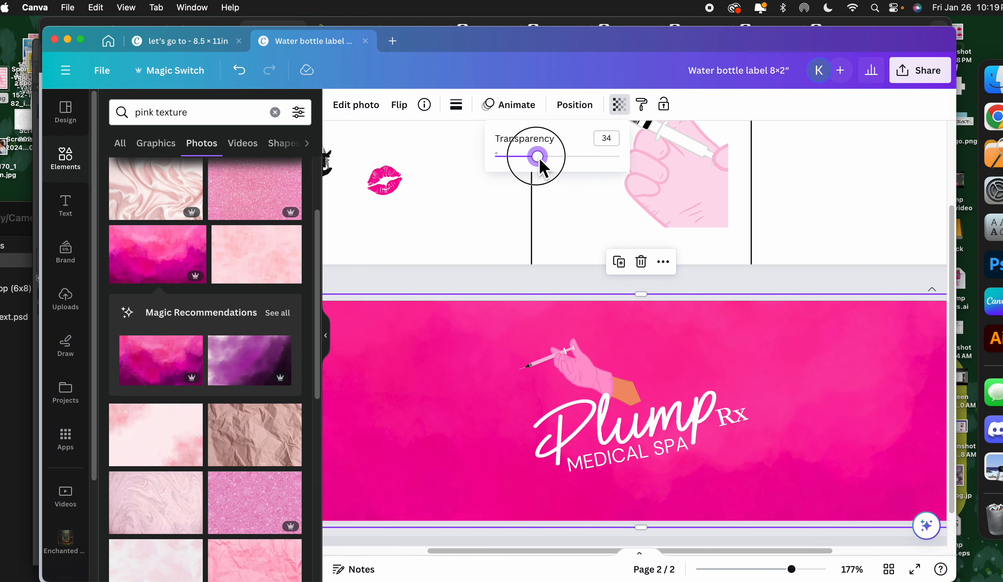
{"action": "left_click_drag", "start_coordinate": [531, 161], "coordinate": [537, 161]}
{"action": "left_click", "coordinate": [420, 409]}
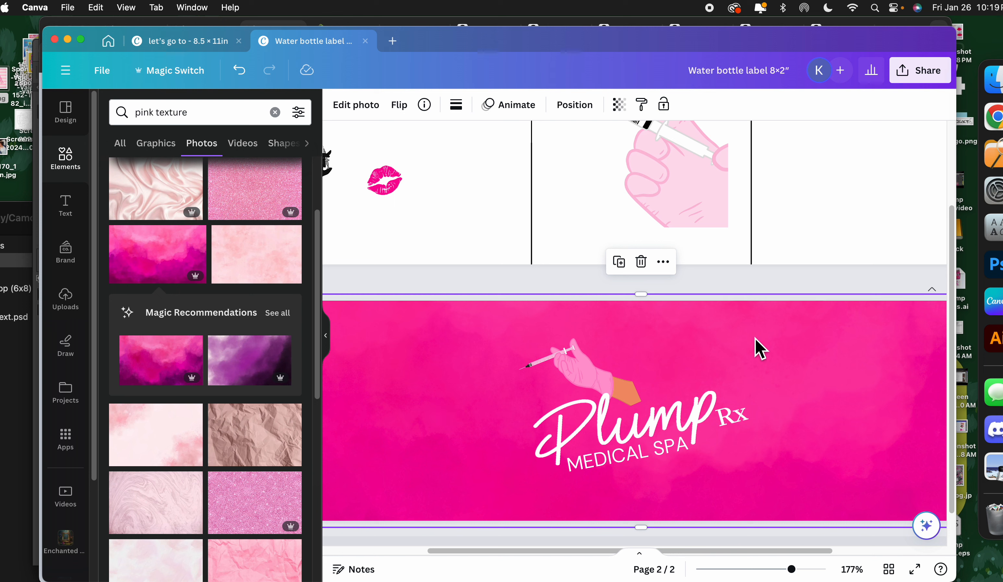
{"action": "left_click", "coordinate": [618, 104]}
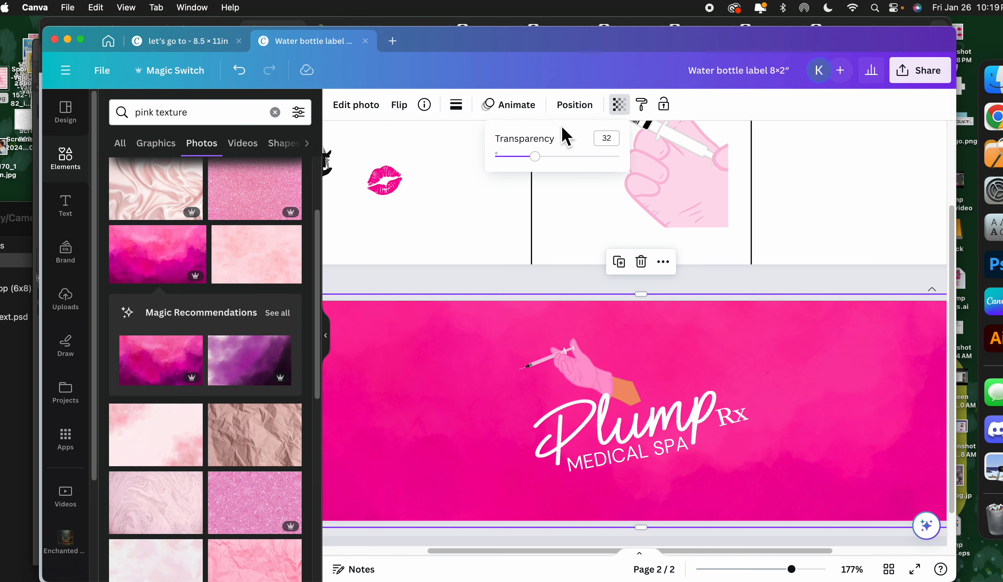
{"action": "left_click_drag", "start_coordinate": [540, 156], "coordinate": [533, 179]}
{"action": "left_click", "coordinate": [452, 396]}
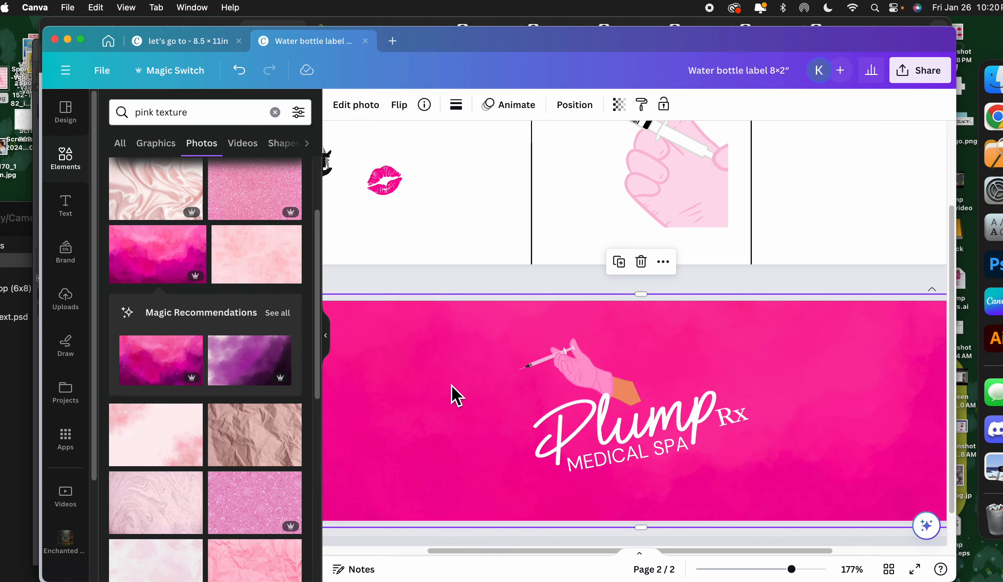
{"action": "scroll", "coordinate": [452, 385], "scroll_direction": "down", "scroll_amount": 2}
{"action": "scroll", "coordinate": [96, 413], "scroll_direction": "down", "scroll_amount": 4}
{"action": "scroll", "coordinate": [191, 411], "scroll_direction": "down", "scroll_amount": 5}
{"action": "scroll", "coordinate": [192, 411], "scroll_direction": "up", "scroll_amount": 8}
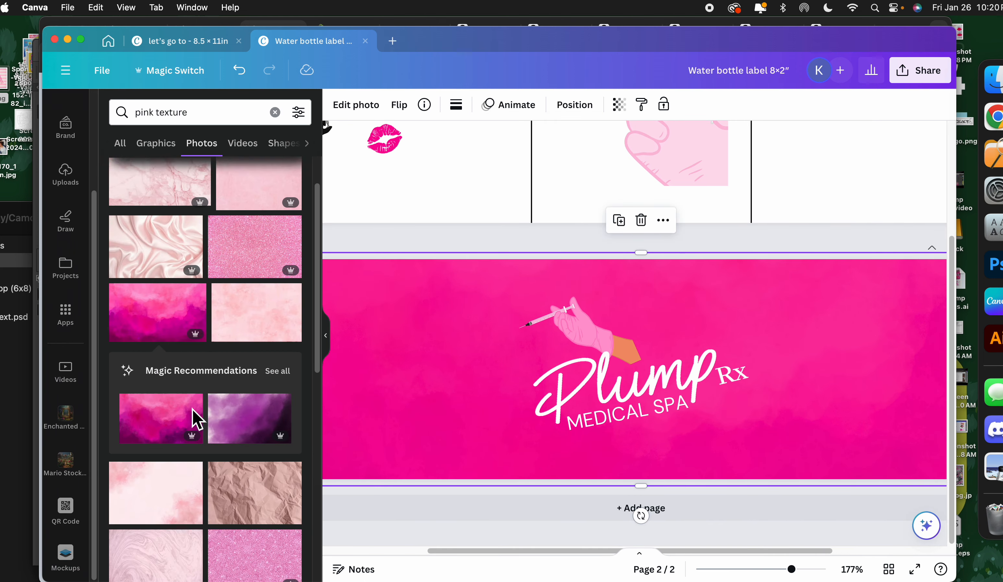
Step: Copy the pink lips from page 1 onto page 2, enlarge them, and place them above the "um" of the logo
{"action": "scroll", "coordinate": [420, 175], "scroll_direction": "up", "scroll_amount": 2}
{"action": "left_click", "coordinate": [392, 168]}
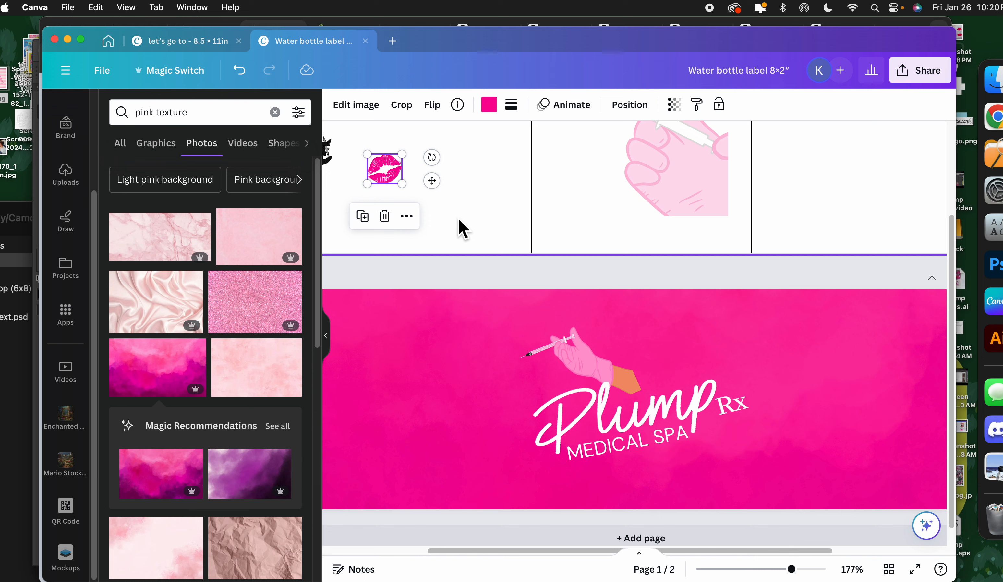
{"action": "key", "text": "ctrl+v"}
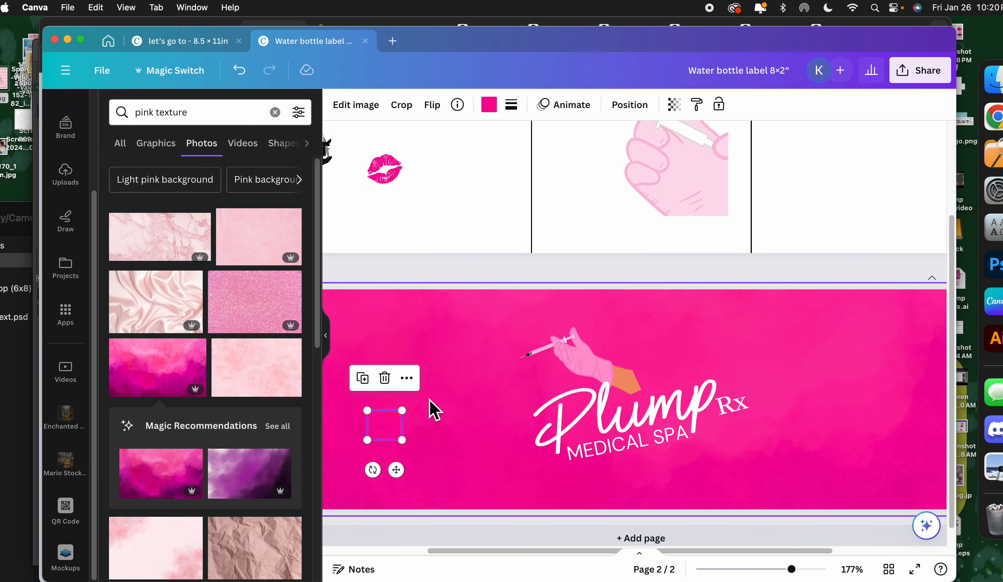
{"action": "left_click_drag", "start_coordinate": [402, 410], "coordinate": [676, 375]}
Step: Try several photo-palette pinks on the lips, then sample pale pink #FFDEEE from page 1's hand graphic
{"action": "left_click", "coordinate": [489, 105]}
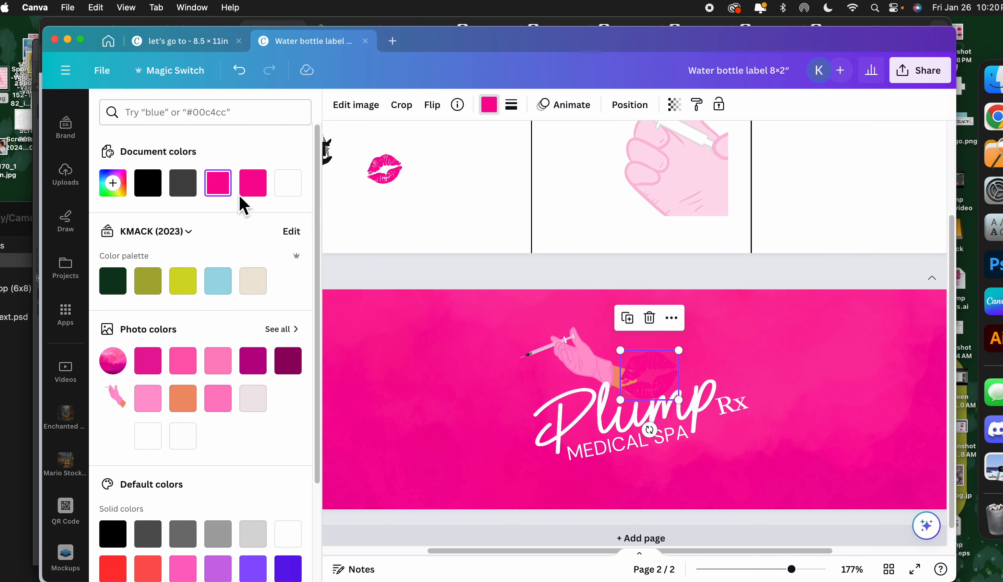
{"action": "left_click", "coordinate": [159, 402]}
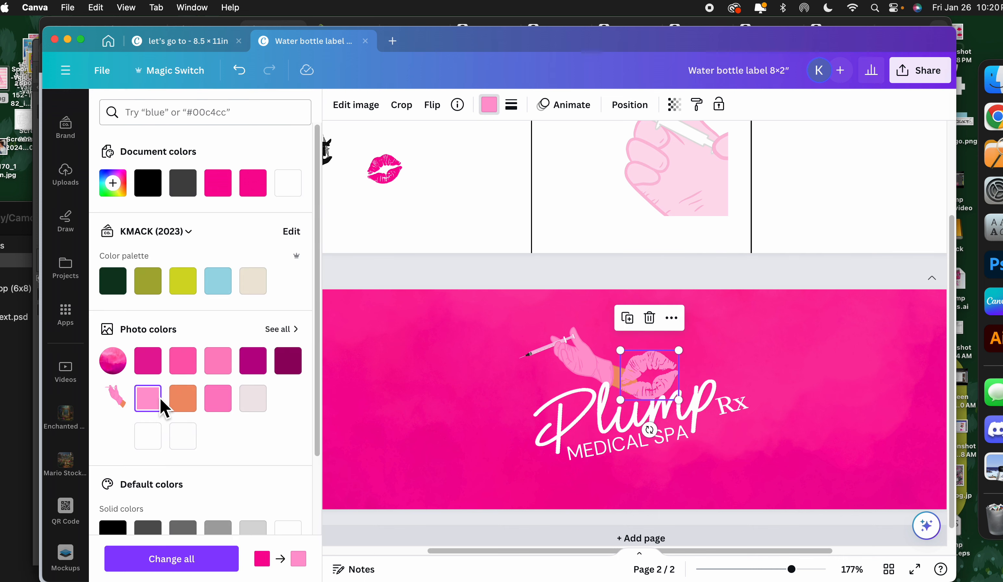
{"action": "left_click", "coordinate": [222, 366]}
{"action": "left_click", "coordinate": [226, 408]}
{"action": "left_click", "coordinate": [120, 188]}
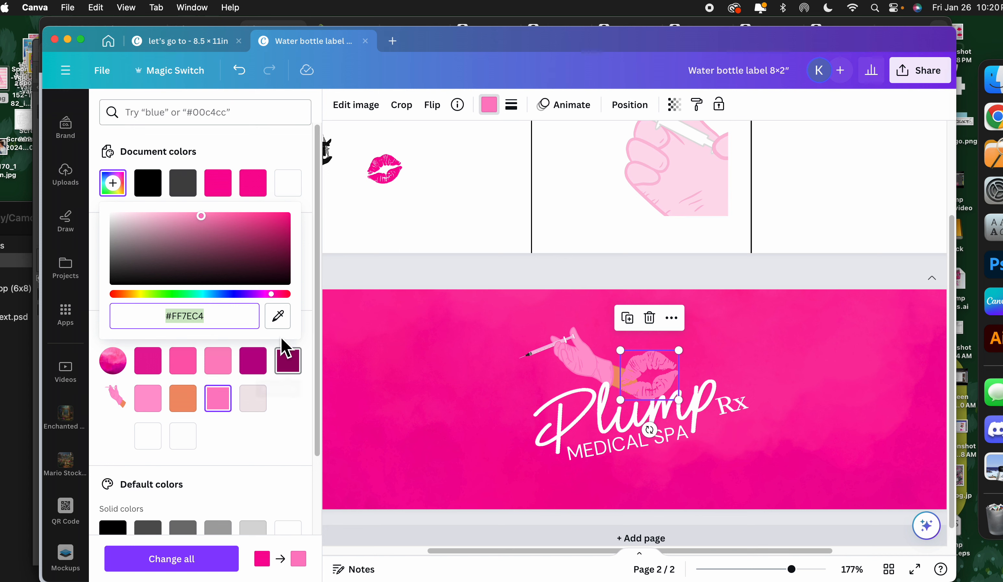
{"action": "left_click", "coordinate": [278, 316]}
{"action": "left_click", "coordinate": [702, 180]}
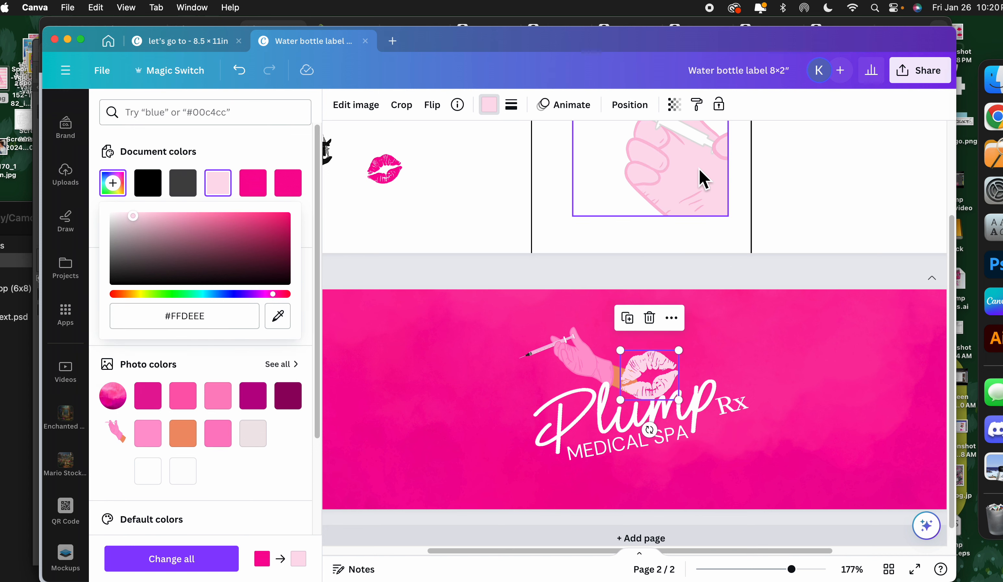
Step: Try white #FFFFFF on the lips, then resample pale pink #FFDEEE from the hand on page 1
{"action": "left_click", "coordinate": [278, 315]}
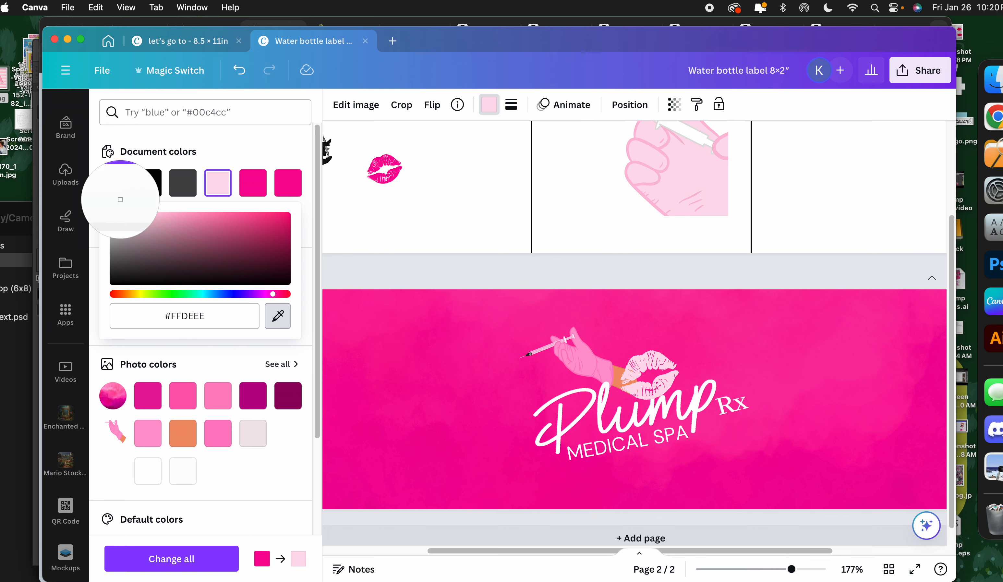
{"action": "left_click", "coordinate": [123, 192]}
{"action": "left_click", "coordinate": [118, 191]}
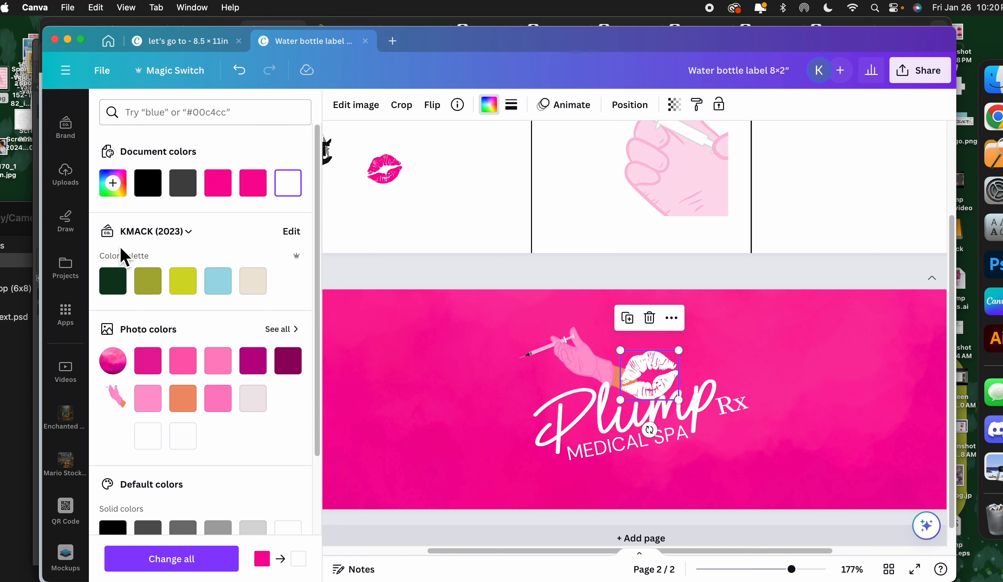
{"action": "left_click", "coordinate": [113, 195]}
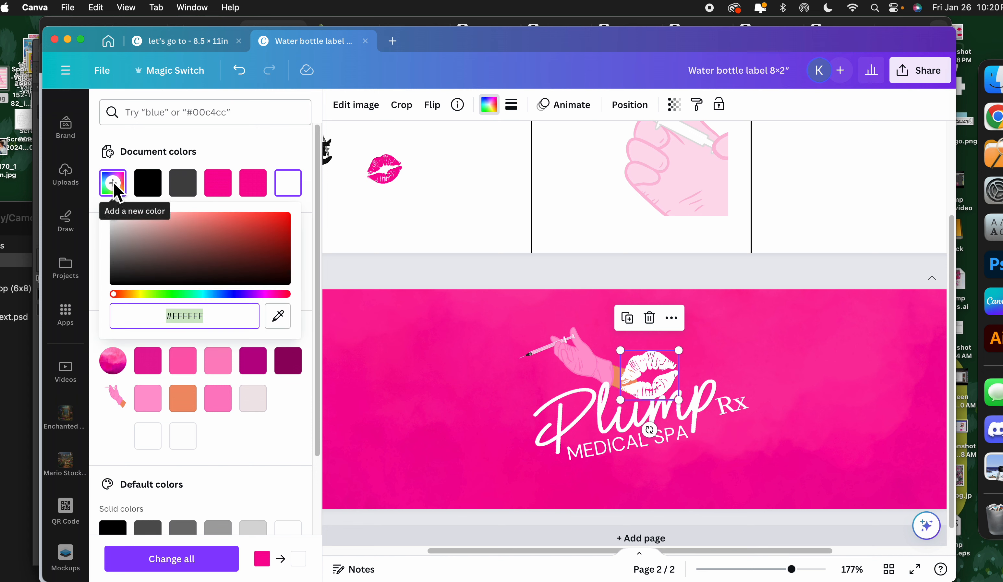
{"action": "left_click", "coordinate": [279, 315]}
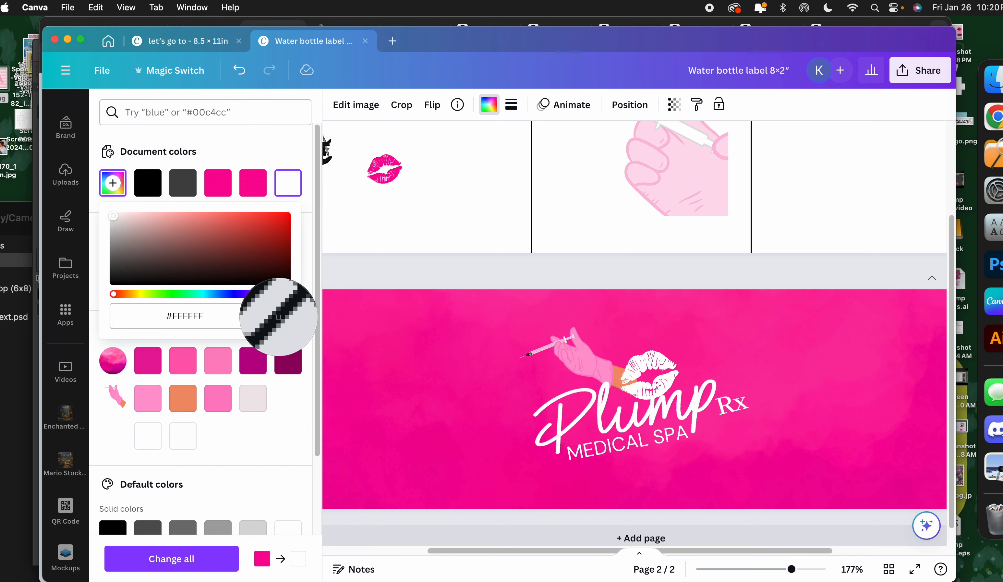
{"action": "left_click", "coordinate": [691, 165]}
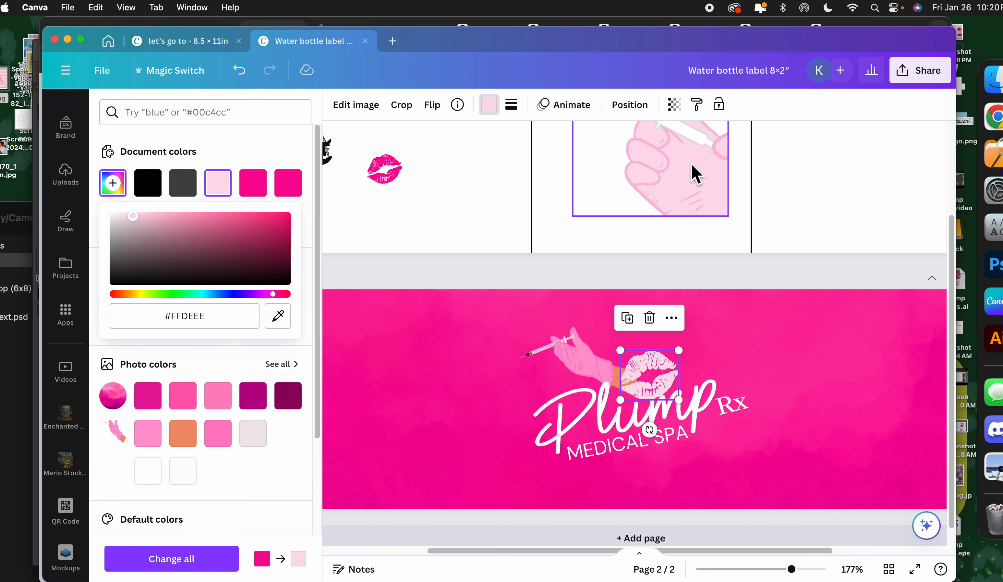
Step: Adjust the lips' custom color through shades of pink to a dusty pink, #EBABBE
{"action": "left_click_drag", "start_coordinate": [136, 216], "coordinate": [159, 216]}
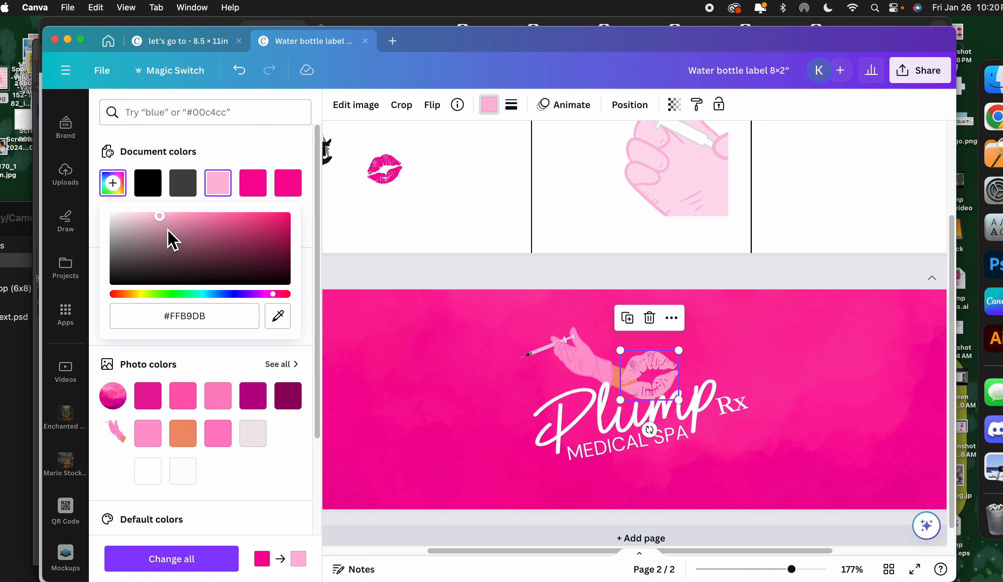
{"action": "left_click_drag", "start_coordinate": [282, 297], "coordinate": [281, 298]}
{"action": "left_click_drag", "start_coordinate": [164, 218], "coordinate": [132, 216]}
{"action": "left_click", "coordinate": [160, 218]}
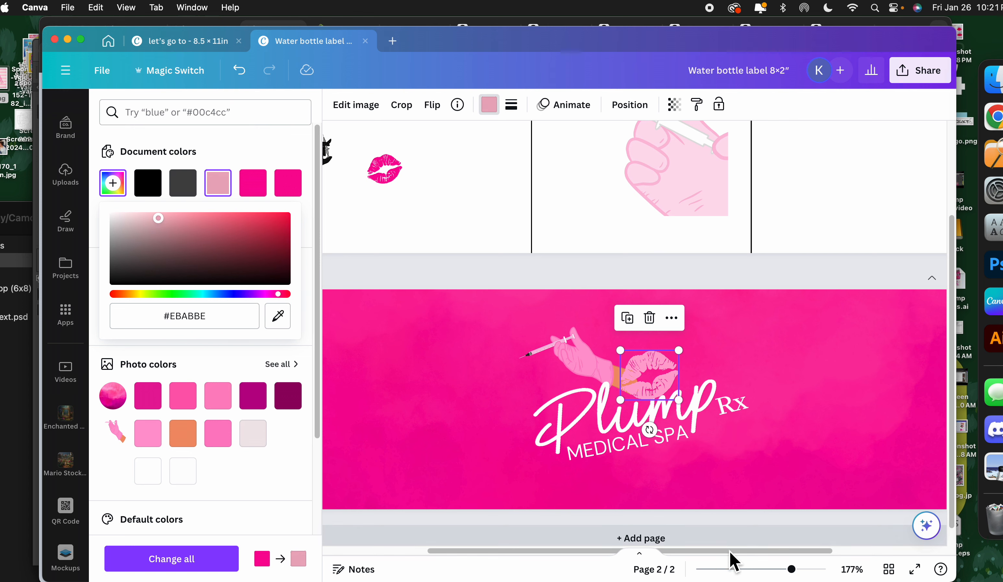
Step: Enlarge the lips slightly and shift them up and to the right, resting just above the "ump" of the logo
{"action": "left_click_drag", "start_coordinate": [790, 570], "coordinate": [814, 569]}
{"action": "scroll", "coordinate": [725, 500], "scroll_direction": "down", "scroll_amount": 5}
{"action": "scroll", "coordinate": [715, 480], "scroll_direction": "up", "scroll_amount": 2}
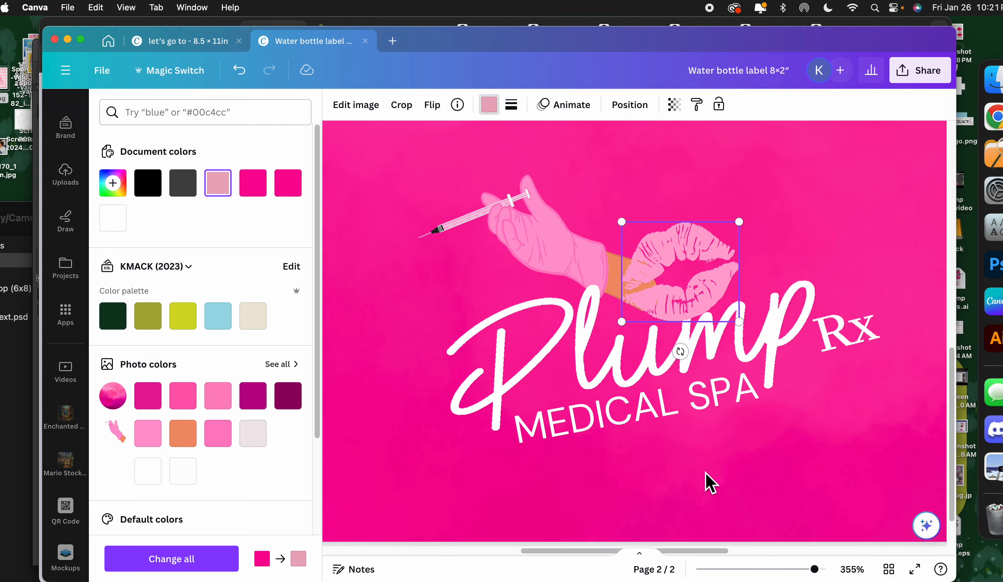
{"action": "left_click_drag", "start_coordinate": [675, 288], "coordinate": [684, 269]}
{"action": "mouse_move", "coordinate": [746, 224]}
{"action": "left_mouse_down"}
{"action": "mouse_move", "coordinate": [756, 226]}
{"action": "mouse_move", "coordinate": [761, 211]}
{"action": "left_mouse_up"}
Step: Compare white, dark magenta and a medium pink from the photo colors on the lips
{"action": "left_click", "coordinate": [118, 185]}
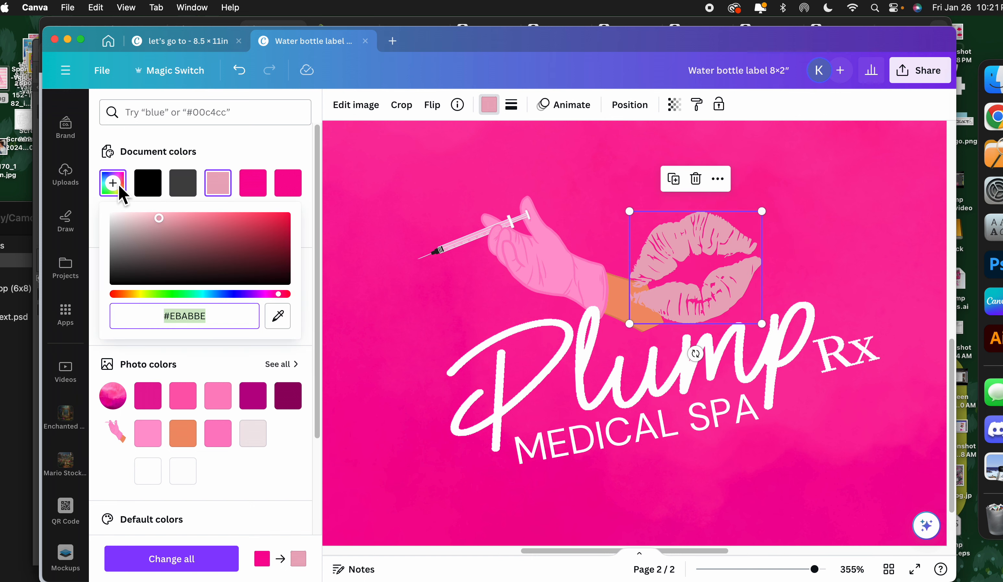
{"action": "left_click", "coordinate": [227, 399]}
{"action": "left_click", "coordinate": [181, 435]}
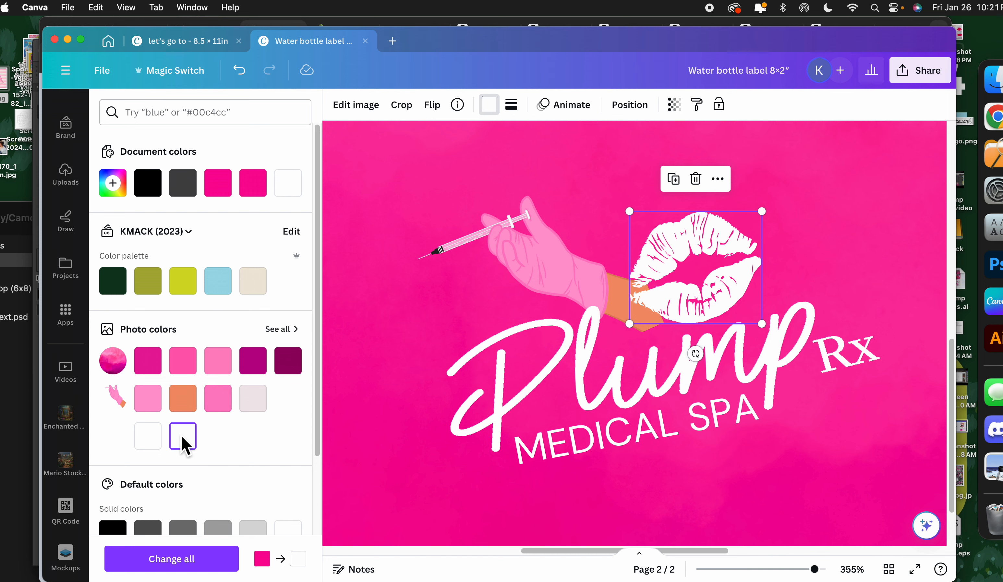
{"action": "left_click", "coordinate": [154, 360]}
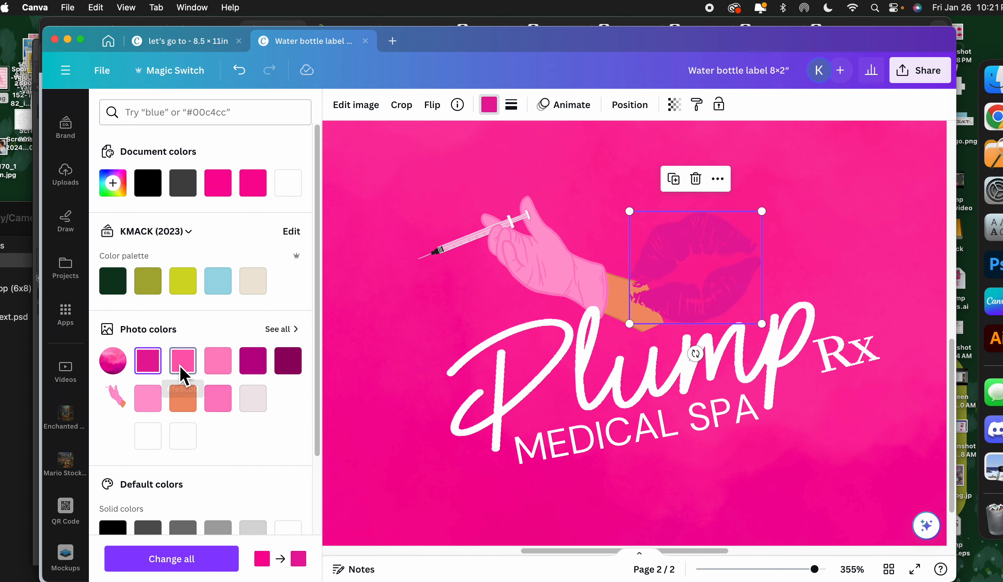
{"action": "left_click", "coordinate": [183, 373]}
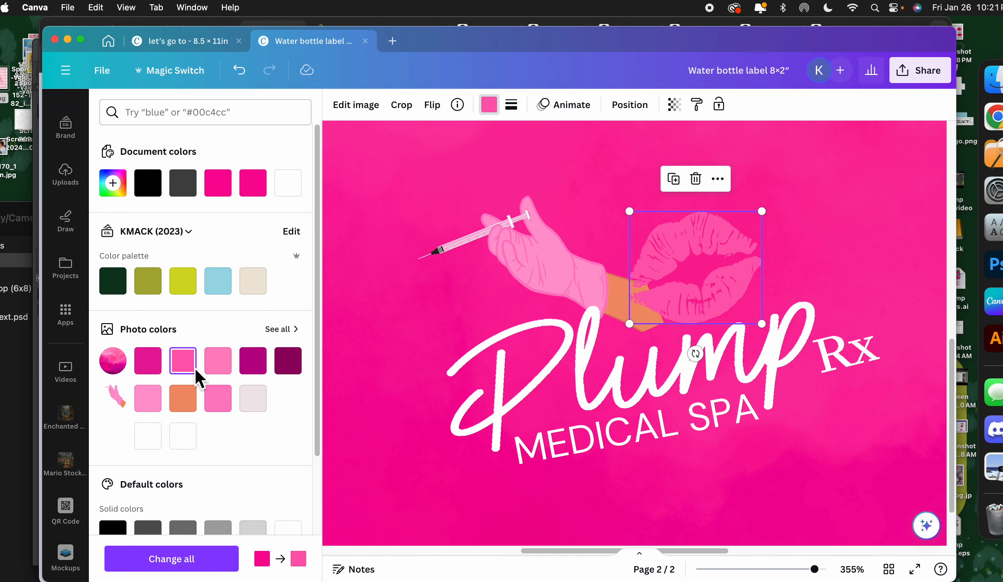
Step: Shift the watercolor photo down to expose page 2's background, and change the background color to a custom light pink
{"action": "left_click", "coordinate": [420, 170]}
{"action": "scroll", "coordinate": [449, 200], "scroll_direction": "up", "scroll_amount": 3}
{"action": "left_click_drag", "start_coordinate": [453, 259], "coordinate": [435, 335]}
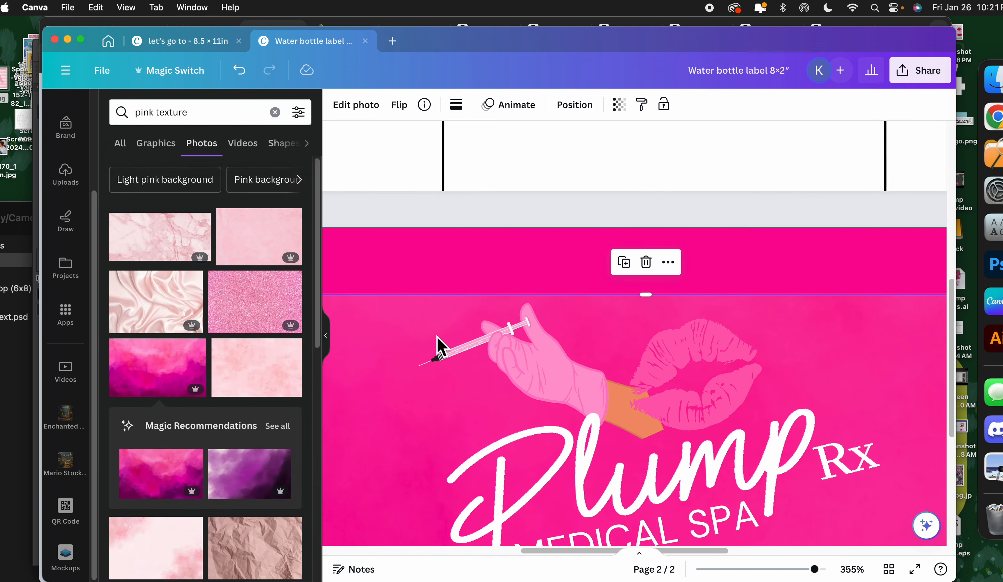
{"action": "left_click", "coordinate": [436, 254]}
{"action": "left_click", "coordinate": [338, 104]}
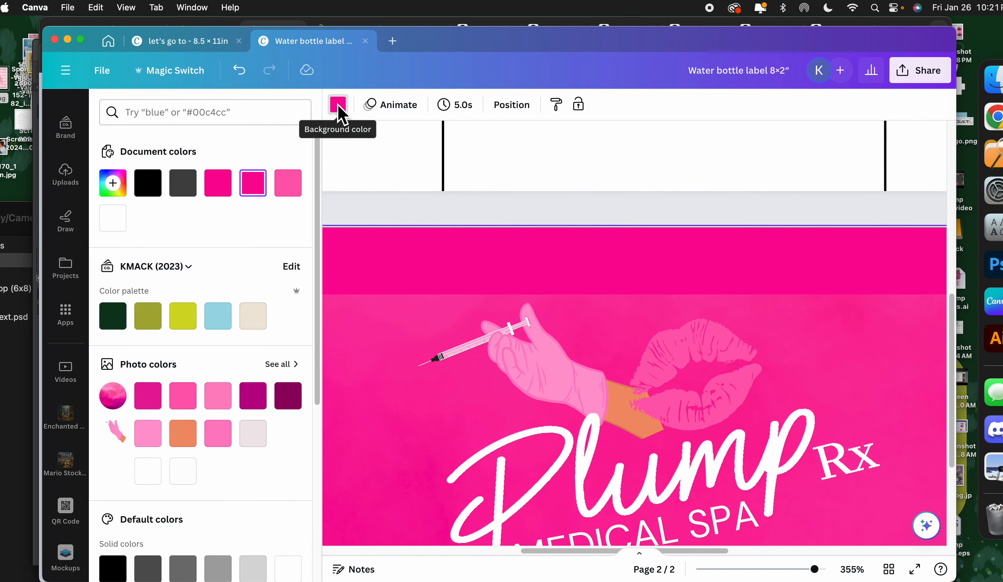
{"action": "left_click", "coordinate": [288, 183]}
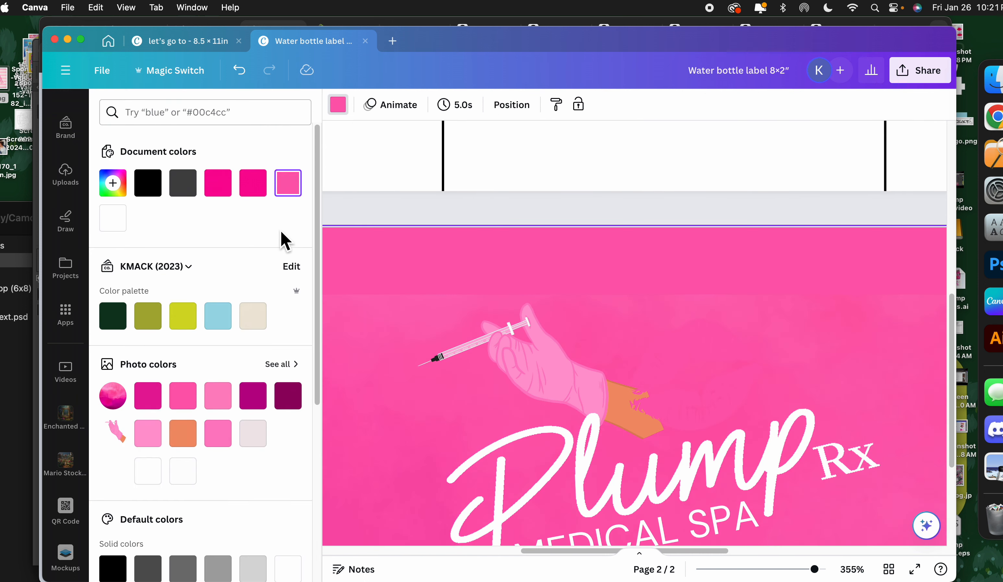
{"action": "left_click", "coordinate": [218, 401]}
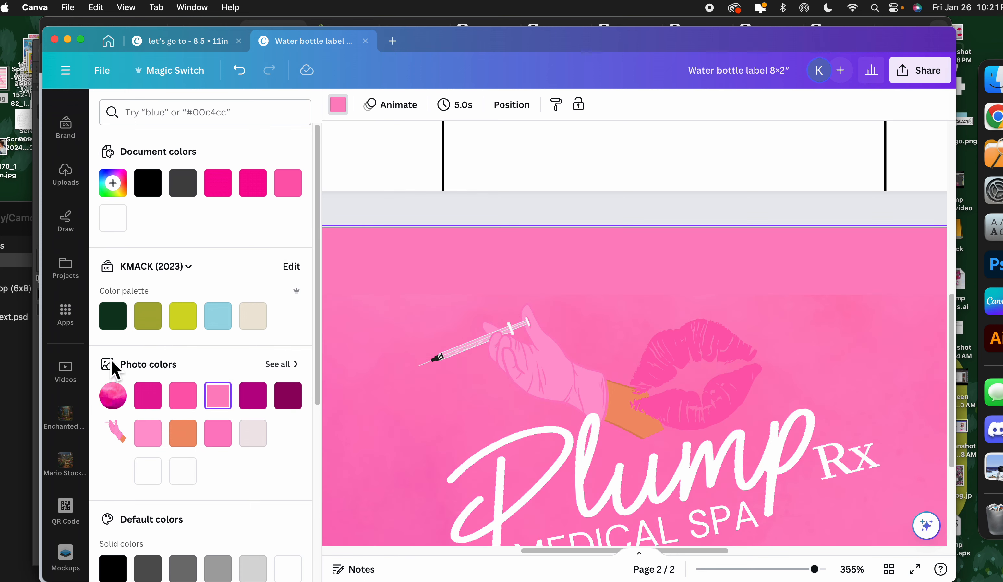
{"action": "left_click", "coordinate": [116, 181]}
{"action": "left_click_drag", "start_coordinate": [194, 247], "coordinate": [167, 246]}
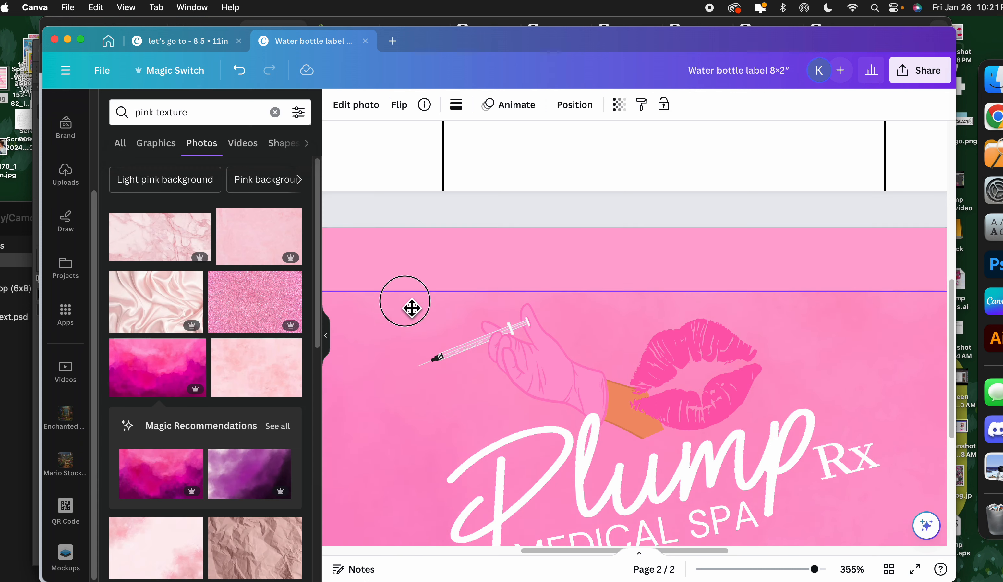
Step: Move the watercolor photo back up and adjust its height to cover the whole of page 2
{"action": "left_click_drag", "start_coordinate": [410, 311], "coordinate": [411, 256]}
{"action": "scroll", "coordinate": [416, 256], "scroll_direction": "down", "scroll_amount": 2}
{"action": "scroll", "coordinate": [413, 256], "scroll_direction": "down", "scroll_amount": 5}
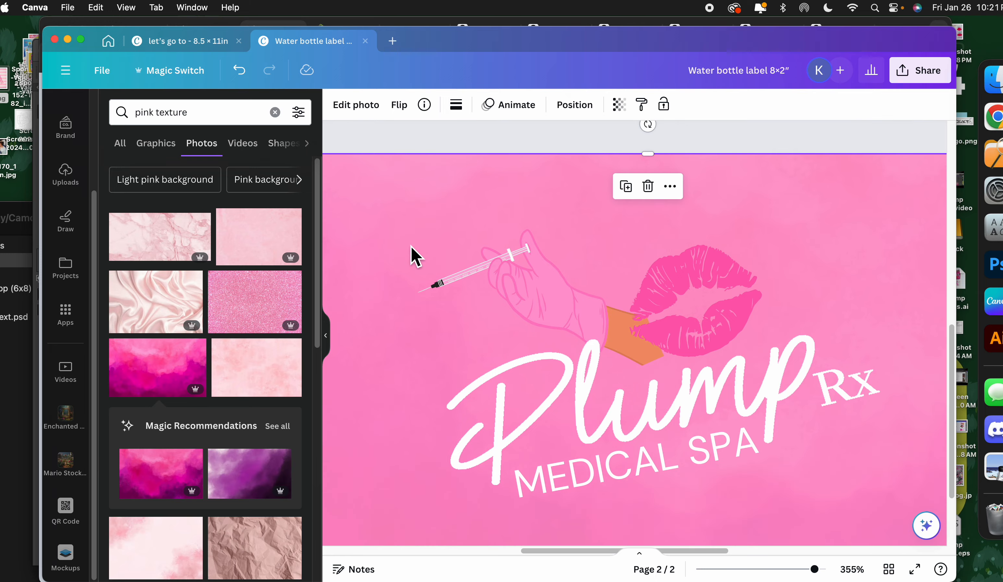
{"action": "left_click_drag", "start_coordinate": [782, 563], "coordinate": [792, 569]}
{"action": "scroll", "coordinate": [724, 473], "scroll_direction": "down", "scroll_amount": 2}
{"action": "scroll", "coordinate": [723, 474], "scroll_direction": "down", "scroll_amount": 1}
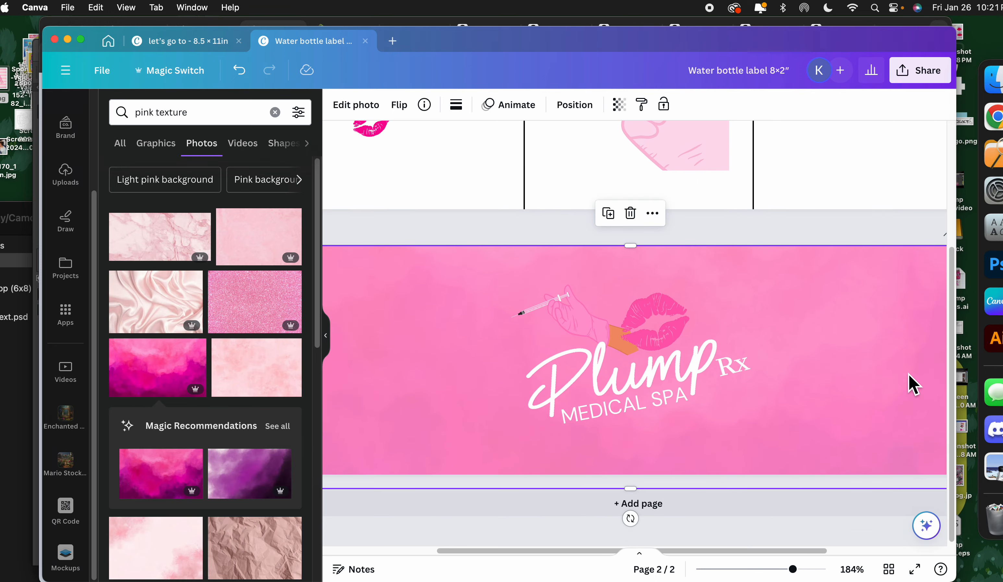
{"action": "mouse_move", "coordinate": [635, 497]}
{"action": "left_mouse_down"}
{"action": "mouse_move", "coordinate": [631, 530]}
{"action": "mouse_move", "coordinate": [631, 487]}
{"action": "left_mouse_up"}
{"action": "left_click", "coordinate": [771, 447]}
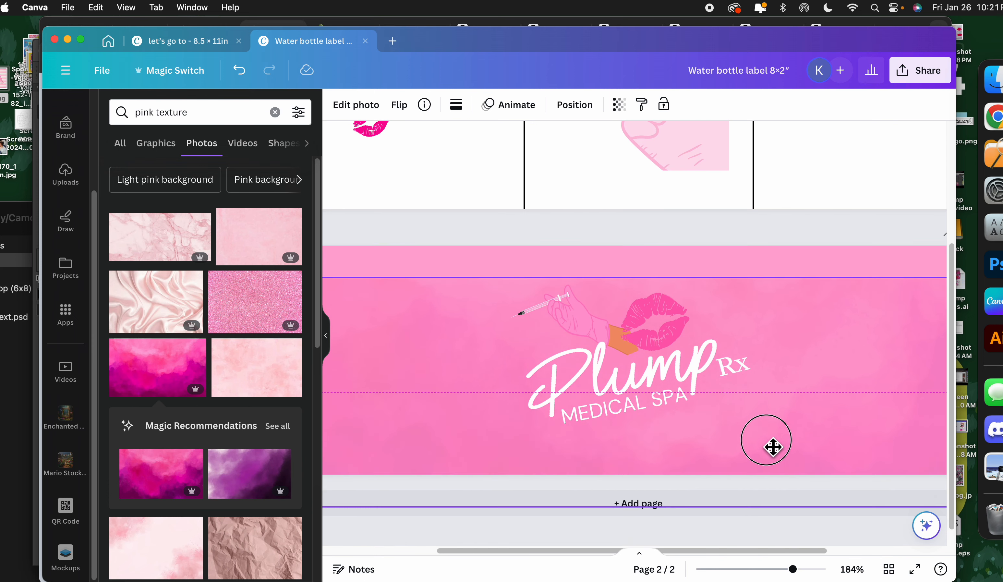
Step: Recolor the lips with the document's hot pink and nudge them slightly down and to the left
{"action": "left_click", "coordinate": [683, 330]}
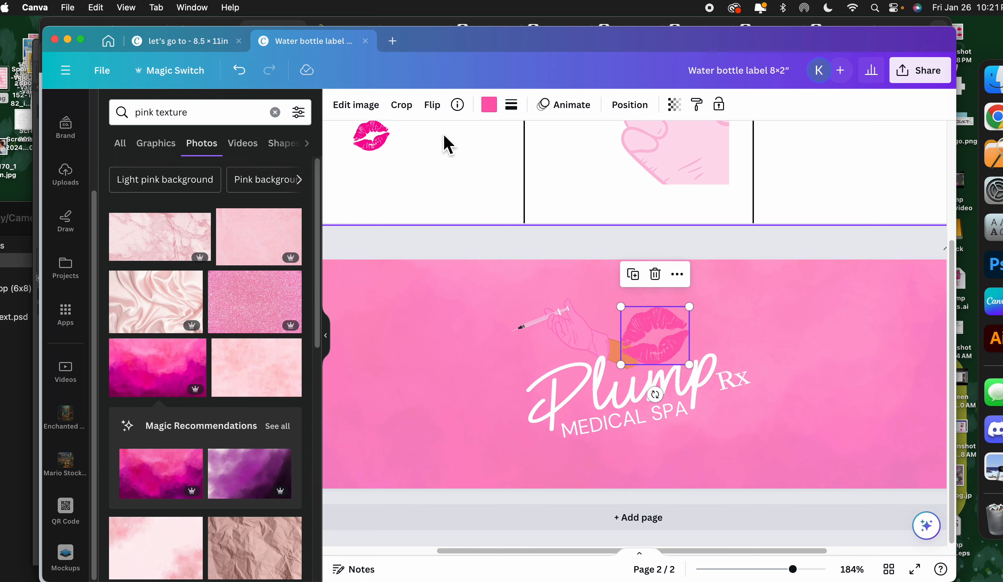
{"action": "left_click", "coordinate": [489, 105]}
{"action": "left_click", "coordinate": [229, 186]}
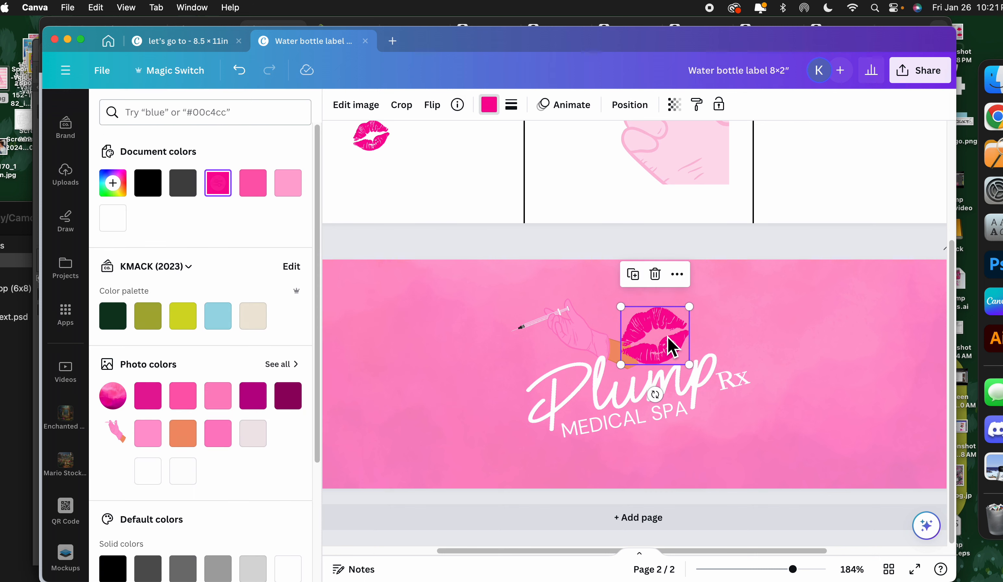
{"action": "left_click_drag", "start_coordinate": [659, 339], "coordinate": [654, 344]}
Step: Move the pink-gloved syringe hand off the label onto page 1, beside the spare lips
{"action": "left_click", "coordinate": [583, 335]}
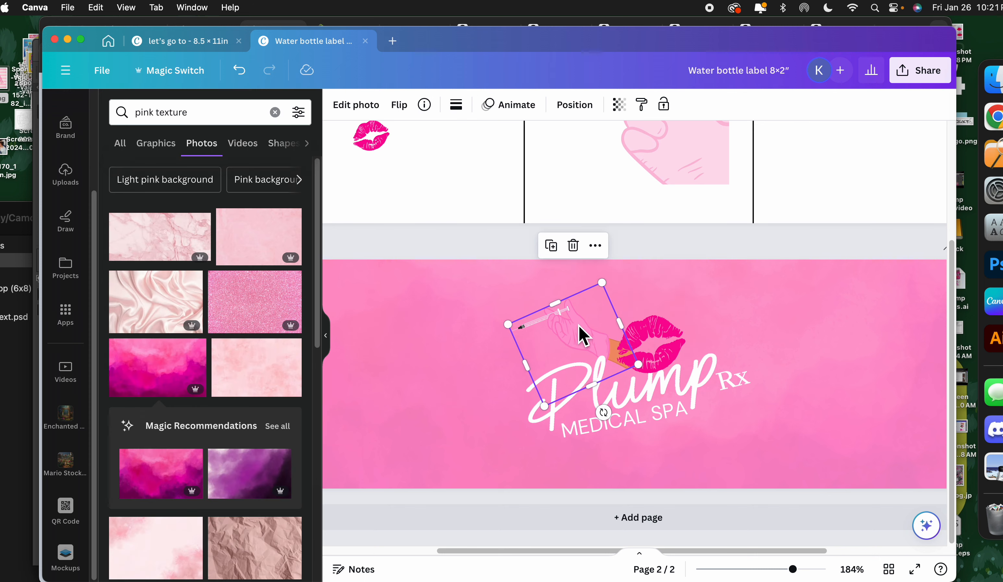
{"action": "left_click_drag", "start_coordinate": [571, 334], "coordinate": [488, 168]}
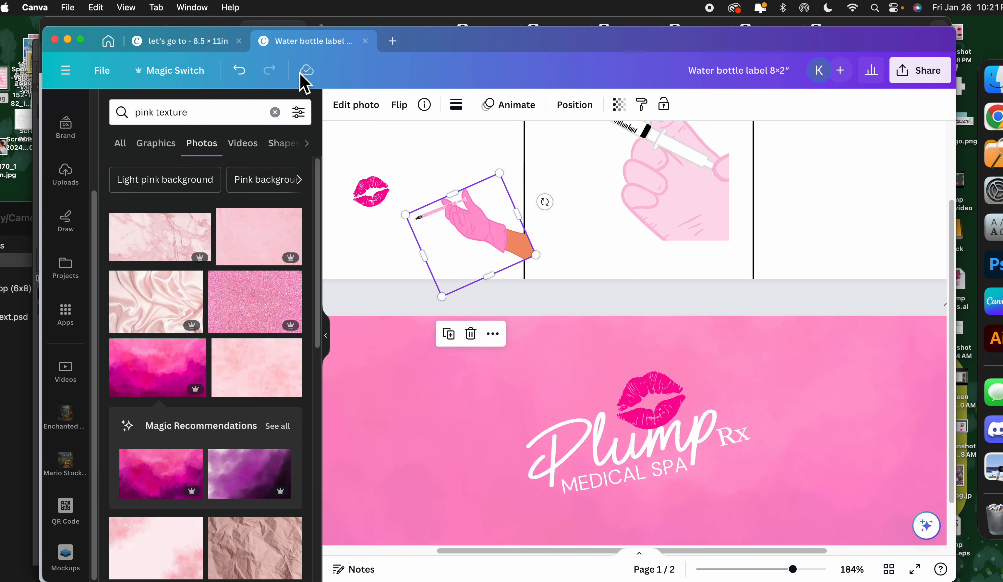
Step: Copy the black-gloved syringe hand from page 9 of the "let's go to" design into page 2 of the label and scale it down
{"action": "left_click", "coordinate": [204, 43]}
{"action": "scroll", "coordinate": [599, 381], "scroll_direction": "down", "scroll_amount": 10}
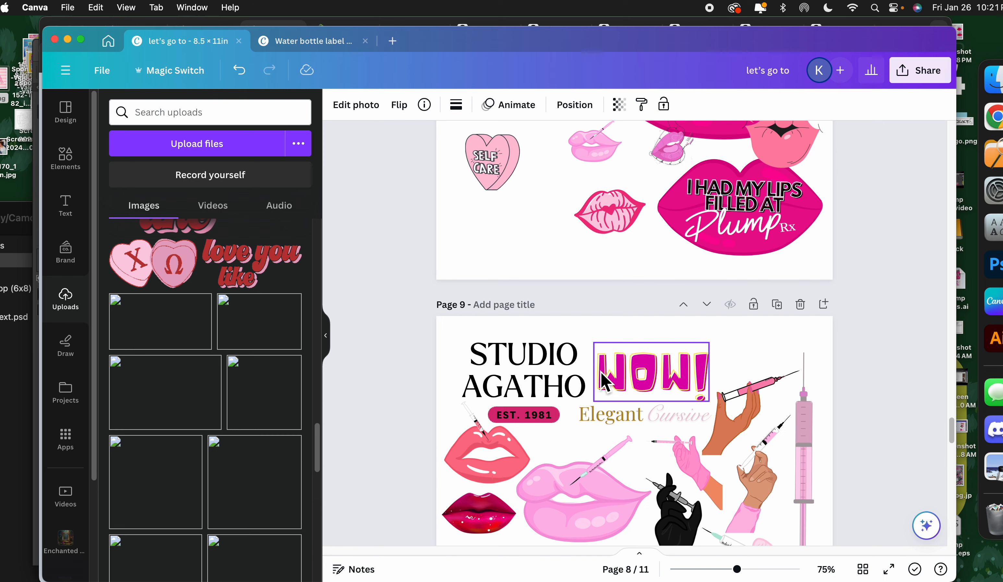
{"action": "scroll", "coordinate": [670, 407], "scroll_direction": "down", "scroll_amount": 3}
{"action": "left_click", "coordinate": [675, 375]}
{"action": "left_click", "coordinate": [715, 391]}
{"action": "left_click", "coordinate": [693, 354]}
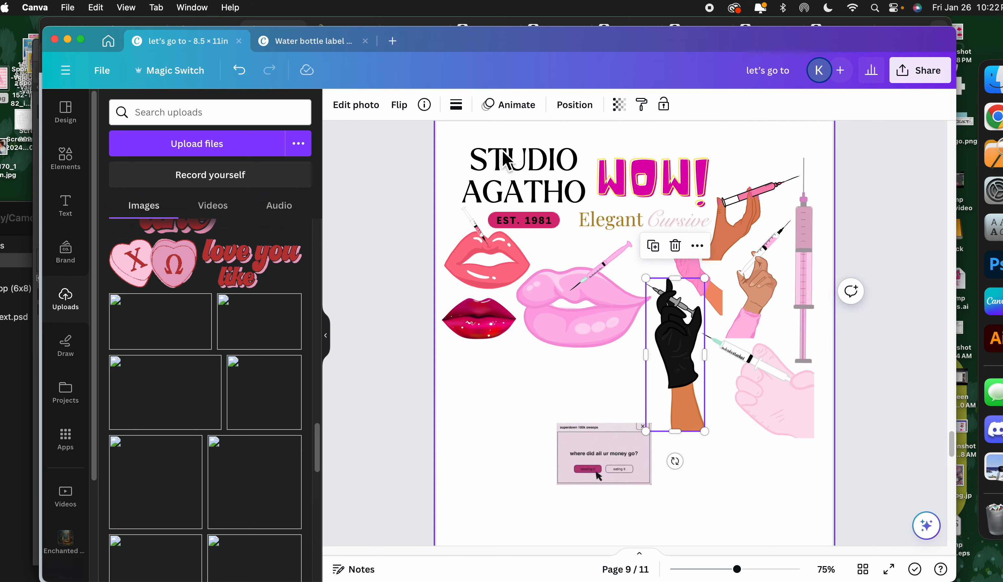
{"action": "left_click", "coordinate": [316, 41]}
{"action": "left_click", "coordinate": [757, 365]}
{"action": "key", "text": "cmd+v"}
{"action": "left_click_drag", "start_coordinate": [638, 381], "coordinate": [564, 439]}
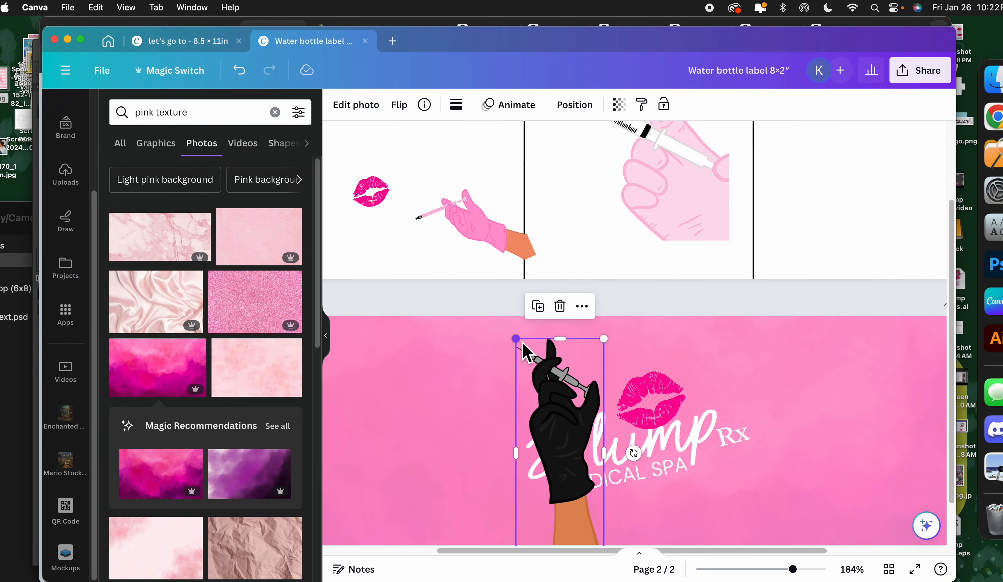
{"action": "left_click_drag", "start_coordinate": [519, 341], "coordinate": [560, 398]}
Step: Arrange page 2 with the logo moved up, the black-gloved hand beneath it and the lips at its lower right
{"action": "left_click_drag", "start_coordinate": [672, 454], "coordinate": [665, 392]}
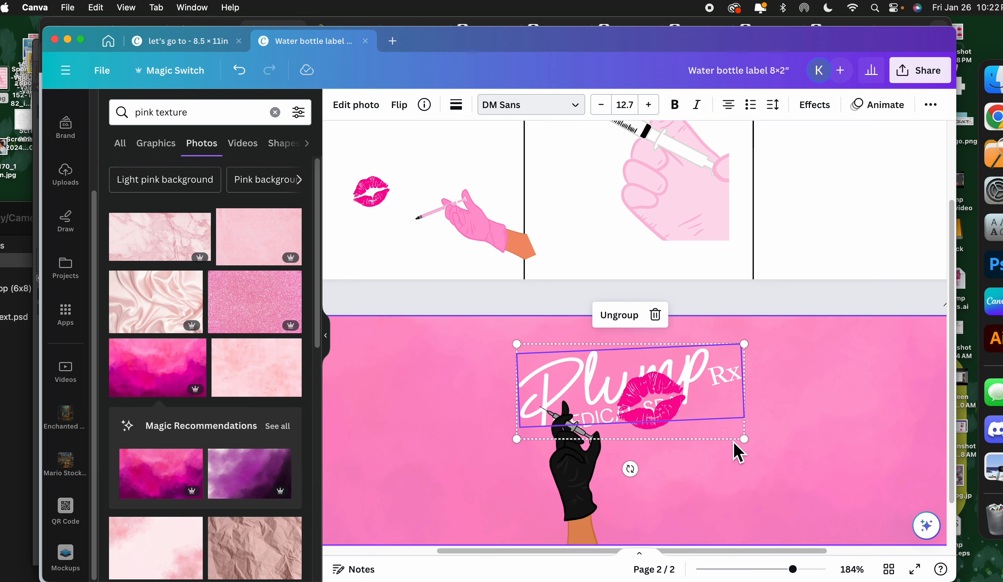
{"action": "scroll", "coordinate": [736, 451], "scroll_direction": "down", "scroll_amount": 3}
{"action": "left_click_drag", "start_coordinate": [584, 418], "coordinate": [645, 427]}
{"action": "left_click_drag", "start_coordinate": [664, 339], "coordinate": [757, 359]}
{"action": "left_click", "coordinate": [649, 396]}
{"action": "mouse_move", "coordinate": [649, 396]}
{"action": "left_mouse_down"}
{"action": "mouse_move", "coordinate": [657, 388]}
{"action": "mouse_move", "coordinate": [644, 393]}
{"action": "left_mouse_up"}
{"action": "left_click_drag", "start_coordinate": [663, 350], "coordinate": [654, 376]}
{"action": "left_click_drag", "start_coordinate": [633, 430], "coordinate": [637, 403]}
Step: Nudge the logo left relative to the gloved hand, and shift logo and hand together slightly to the right
{"action": "left_click", "coordinate": [693, 324]}
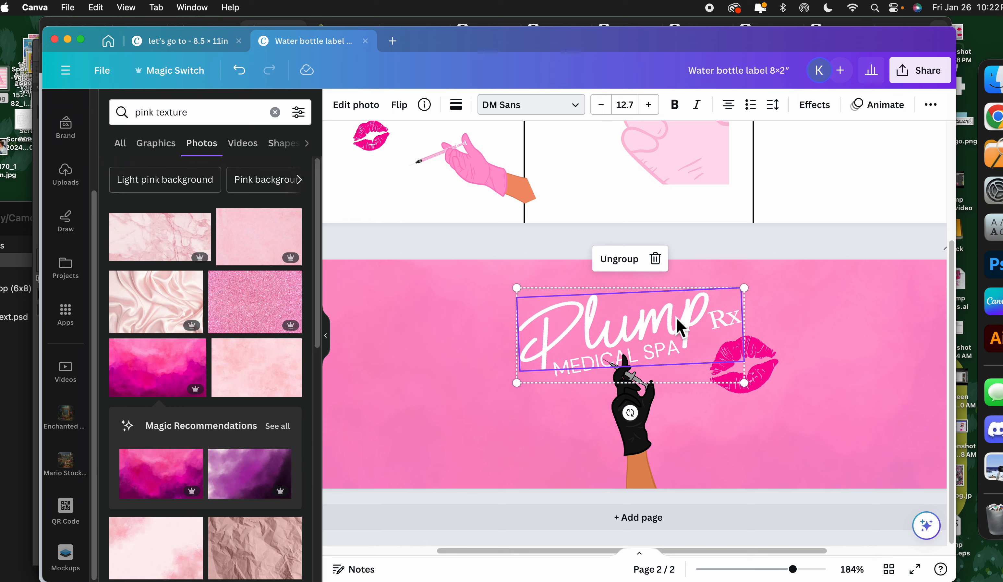
{"action": "left_click_drag", "start_coordinate": [671, 344], "coordinate": [660, 330]}
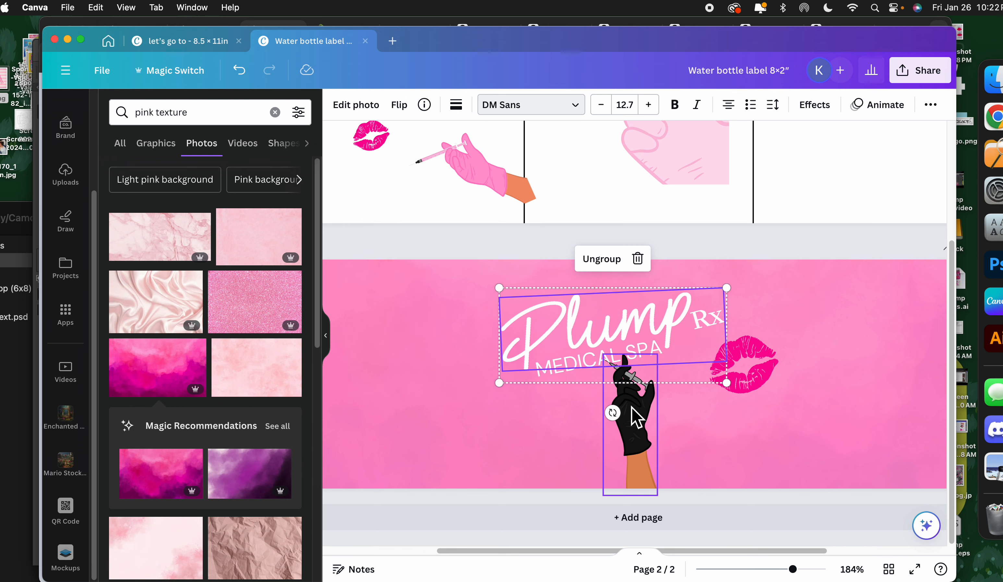
{"action": "left_click", "coordinate": [635, 419], "text": "shift"}
{"action": "left_click_drag", "start_coordinate": [636, 419], "coordinate": [671, 429]}
{"action": "left_click", "coordinate": [785, 418]}
{"action": "left_click", "coordinate": [753, 390]}
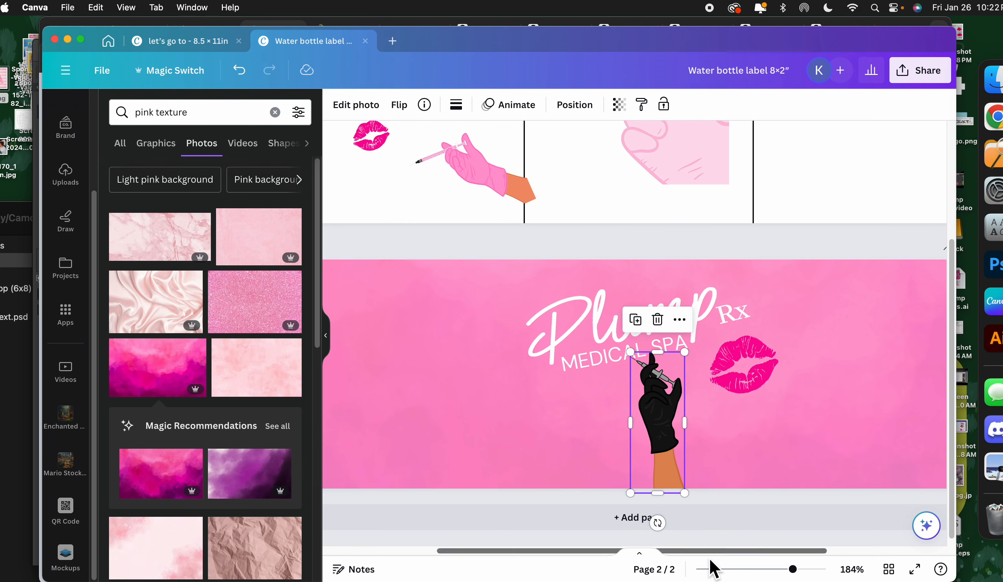
Step: Shrink the gloved hand slightly, raise its syringe to touch the "Medical Spa" lettering, and nudge the logo down a little
{"action": "left_click_drag", "start_coordinate": [793, 569], "coordinate": [805, 569]}
{"action": "scroll", "coordinate": [772, 507], "scroll_direction": "down", "scroll_amount": 3}
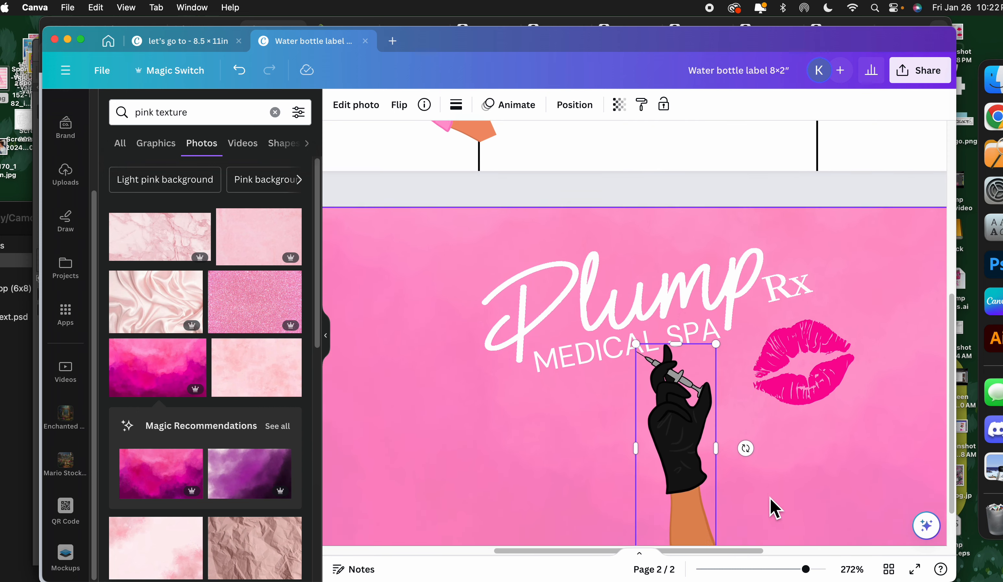
{"action": "left_click", "coordinate": [680, 349]}
{"action": "left_click_drag", "start_coordinate": [680, 349], "coordinate": [680, 360]}
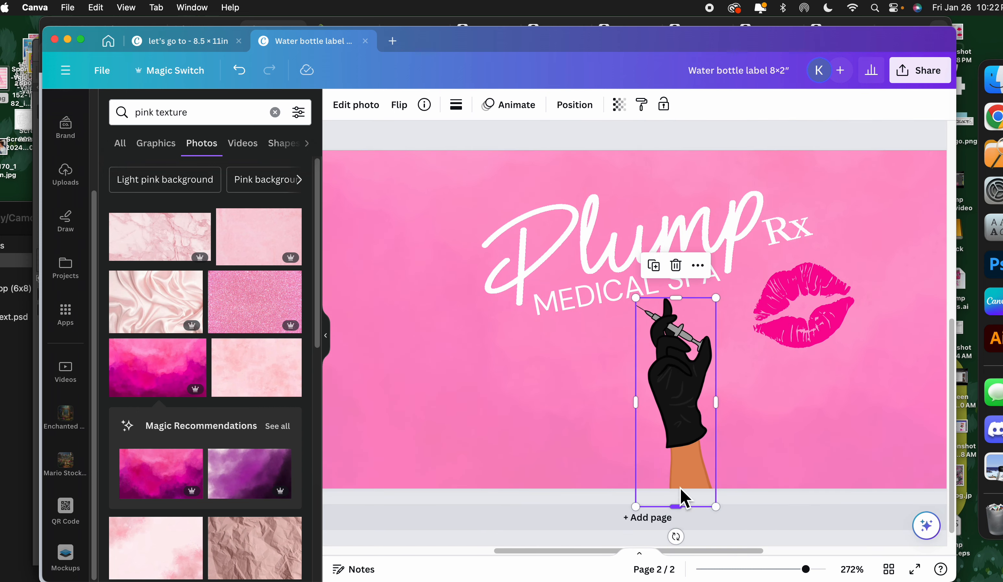
{"action": "left_click_drag", "start_coordinate": [638, 299], "coordinate": [641, 306]}
{"action": "left_click_drag", "start_coordinate": [689, 365], "coordinate": [687, 356]}
{"action": "left_click", "coordinate": [723, 214]}
{"action": "left_click_drag", "start_coordinate": [726, 217], "coordinate": [733, 229]}
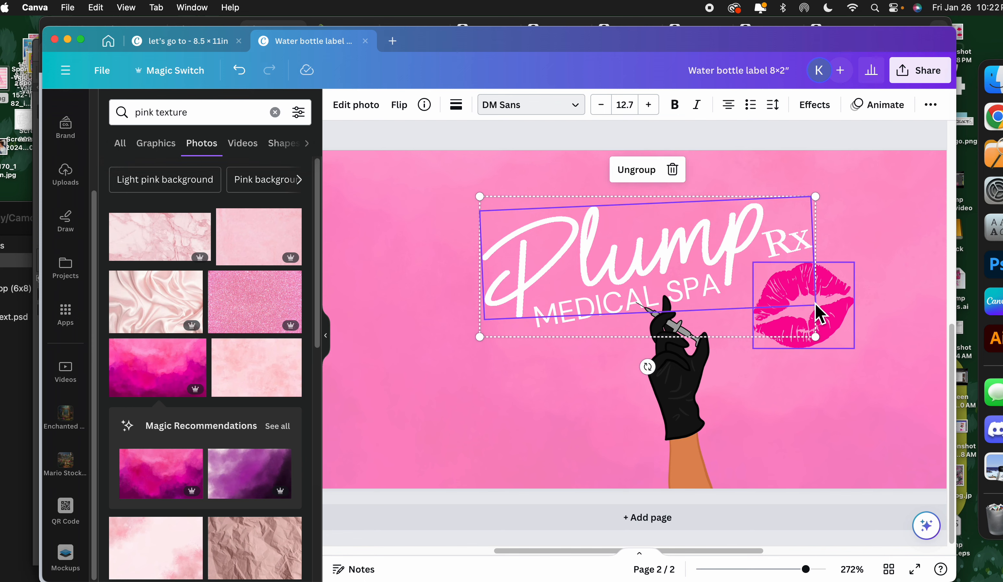
Step: Move the lips beside the gloved hand under "Rx", tilt them clockwise and enlarge them
{"action": "left_click", "coordinate": [828, 320]}
{"action": "left_click_drag", "start_coordinate": [828, 320], "coordinate": [771, 347]}
{"action": "left_click", "coordinate": [806, 568]}
{"action": "left_click_drag", "start_coordinate": [806, 569], "coordinate": [795, 568]}
{"action": "left_click", "coordinate": [761, 385]}
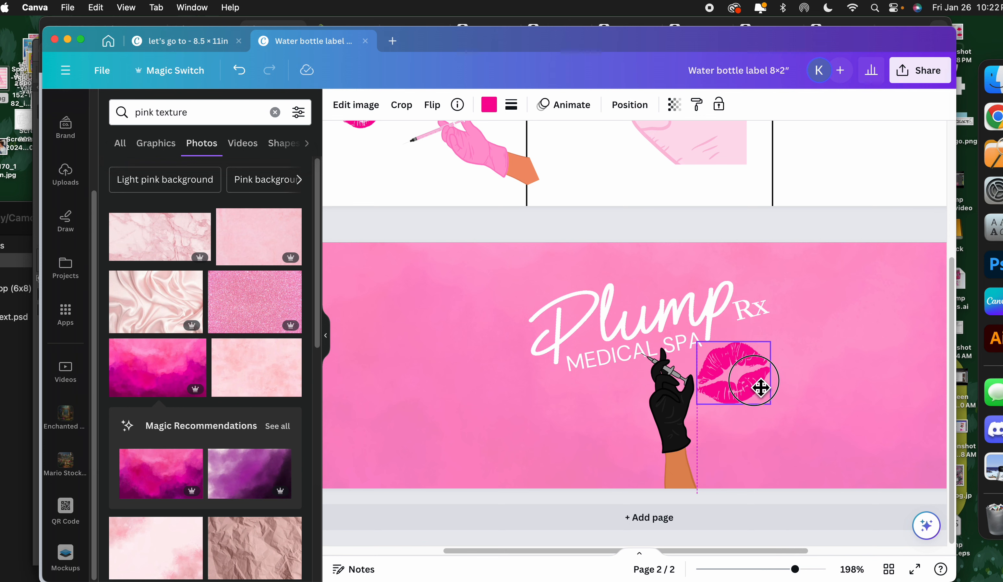
{"action": "left_click_drag", "start_coordinate": [764, 403], "coordinate": [699, 425]}
{"action": "left_click_drag", "start_coordinate": [732, 370], "coordinate": [751, 350]}
{"action": "mouse_move", "coordinate": [772, 400]}
{"action": "left_mouse_down"}
{"action": "mouse_move", "coordinate": [796, 411]}
{"action": "mouse_move", "coordinate": [775, 412]}
{"action": "left_mouse_up"}
{"action": "left_click_drag", "start_coordinate": [743, 361], "coordinate": [731, 371]}
{"action": "left_click_drag", "start_coordinate": [786, 358], "coordinate": [815, 346]}
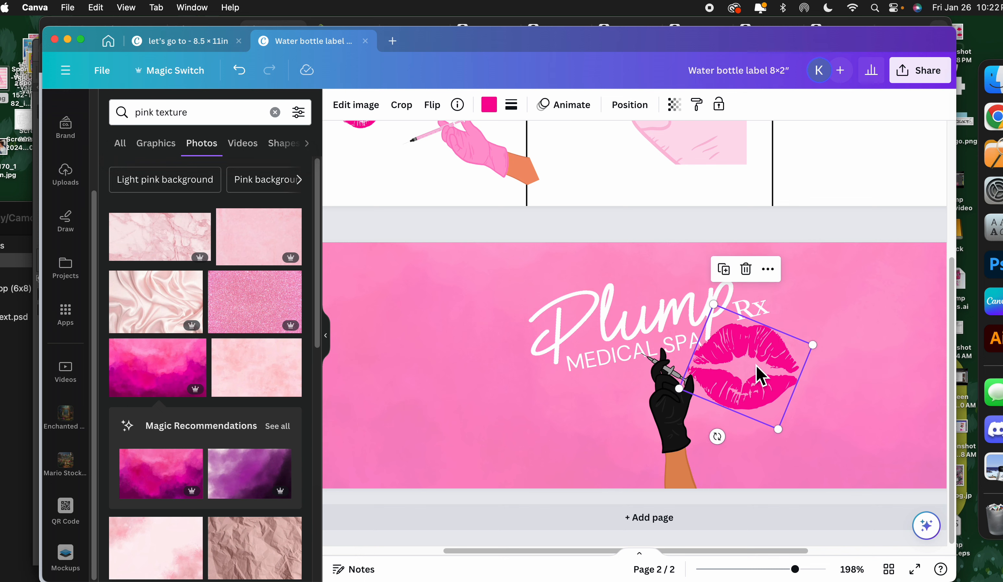
Step: Send the lips backward behind the logo and hand, and check the stacking order in the layer list
{"action": "right_click", "coordinate": [759, 375]}
{"action": "mouse_move", "coordinate": [791, 391]}
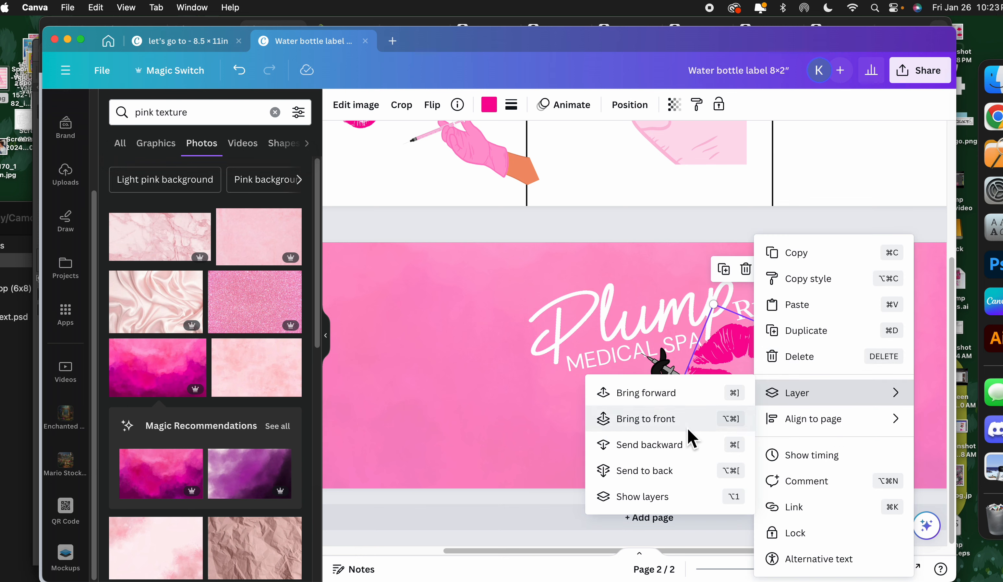
{"action": "left_click", "coordinate": [679, 442]}
{"action": "right_click", "coordinate": [782, 380]}
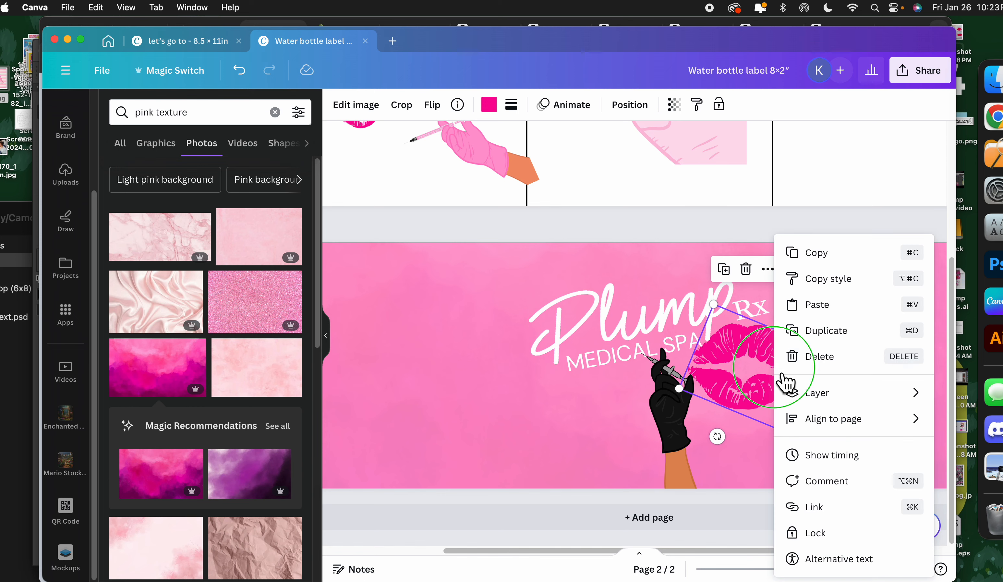
{"action": "mouse_move", "coordinate": [826, 400]}
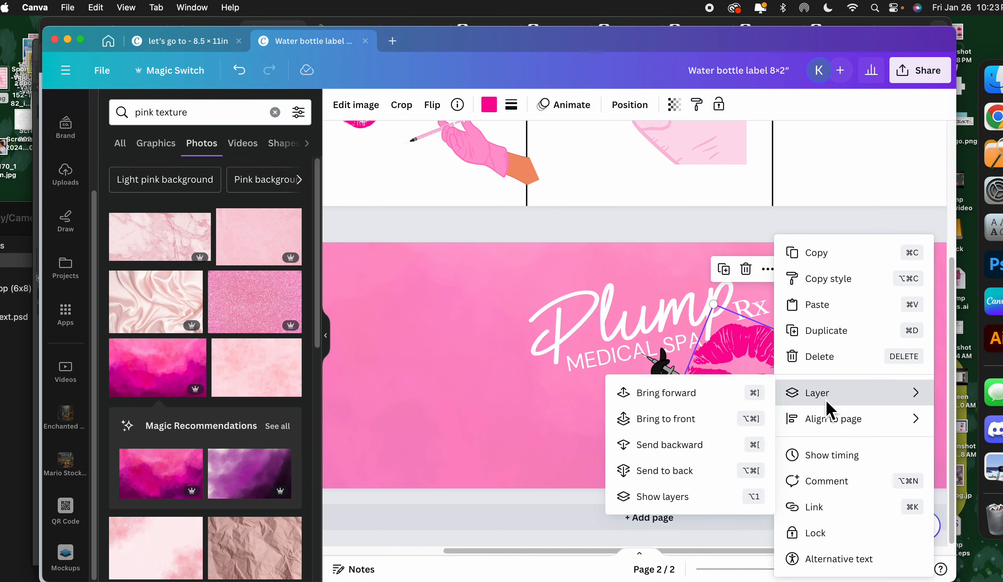
{"action": "left_click", "coordinate": [691, 499]}
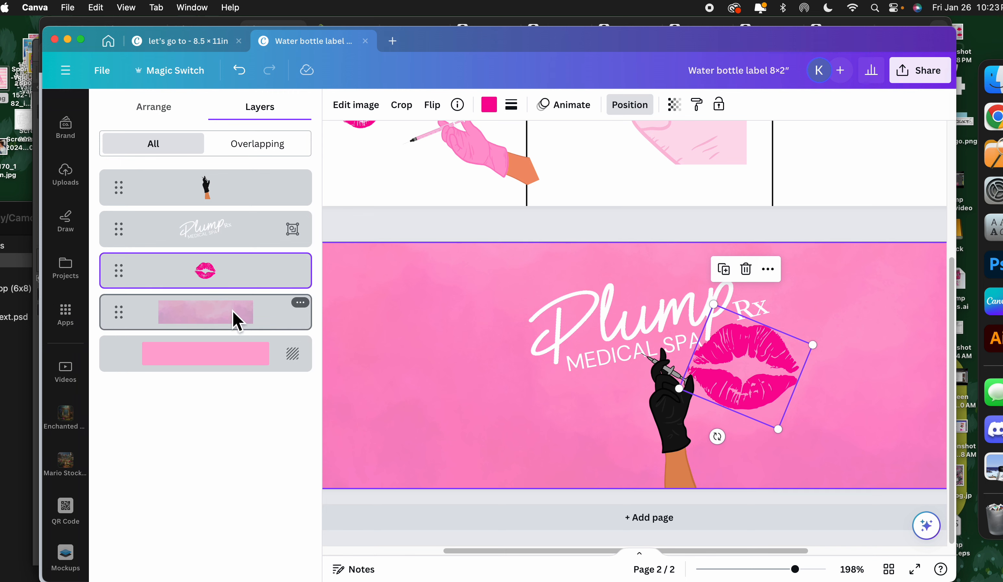
{"action": "left_click", "coordinate": [506, 392]}
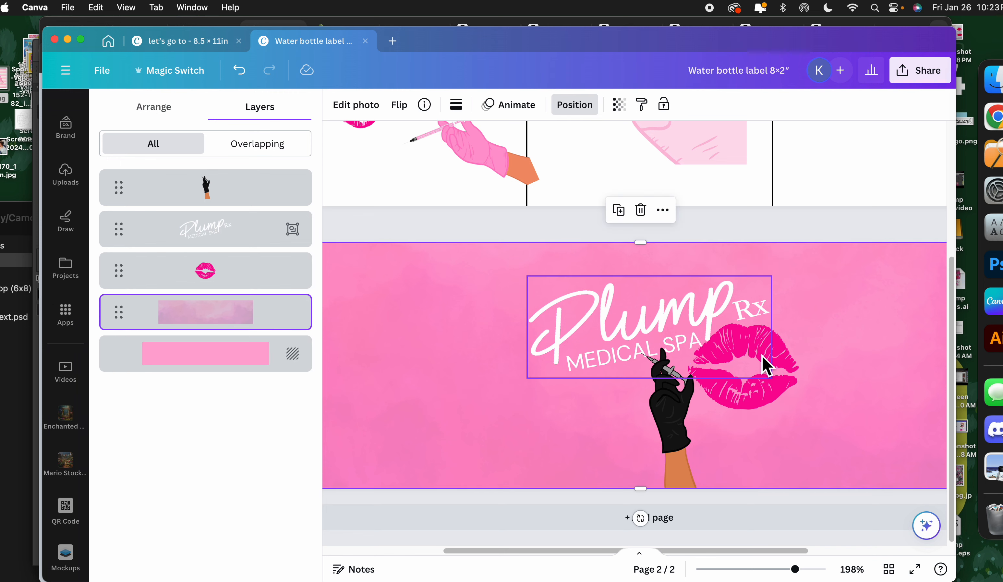
Step: Reduce the lips' opacity so they blend softly into the pink watercolor background
{"action": "left_click", "coordinate": [778, 384]}
{"action": "left_click", "coordinate": [674, 105]}
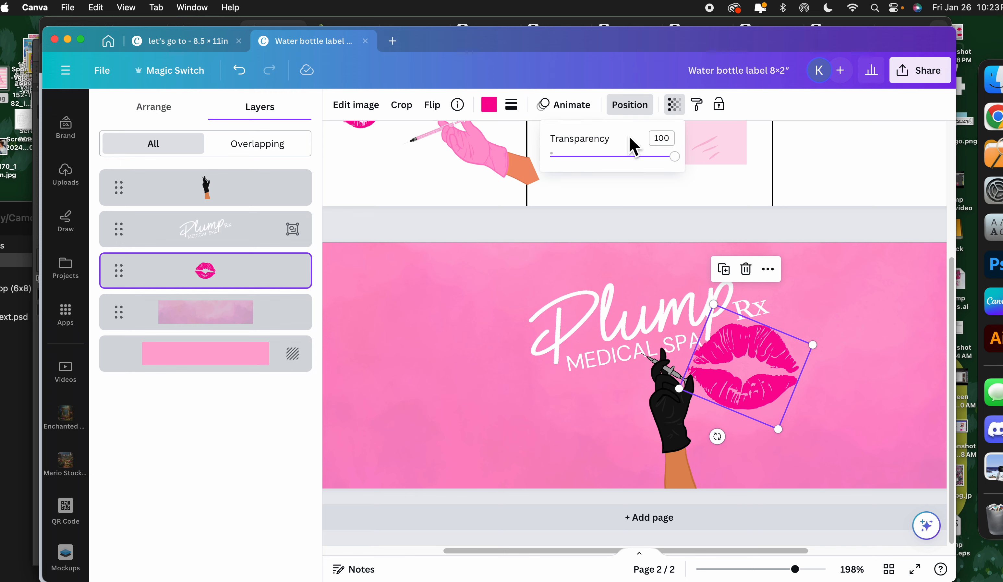
{"action": "left_click_drag", "start_coordinate": [676, 160], "coordinate": [629, 164]}
{"action": "left_click", "coordinate": [511, 417]}
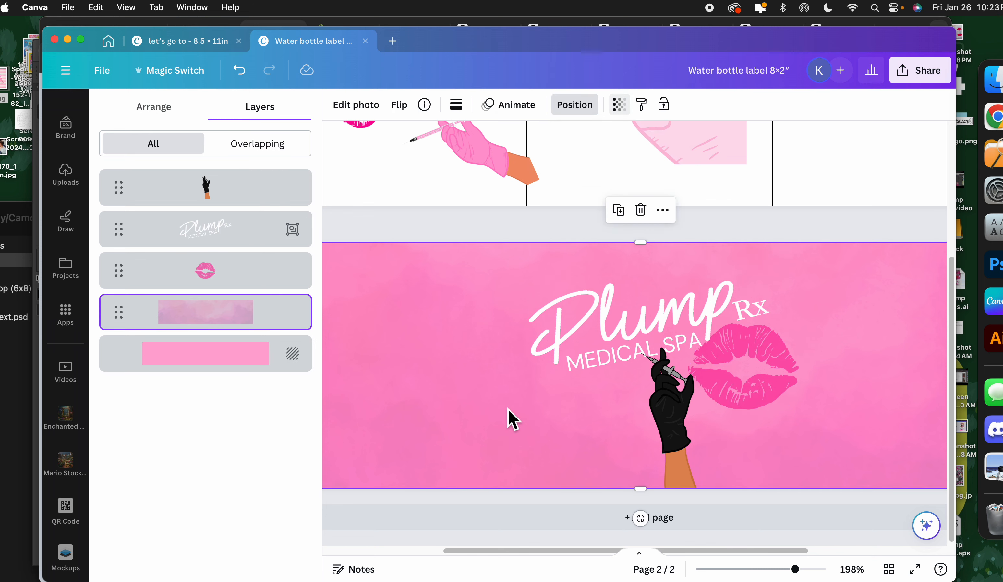
{"action": "left_click", "coordinate": [675, 475]}
{"action": "left_click", "coordinate": [517, 432]}
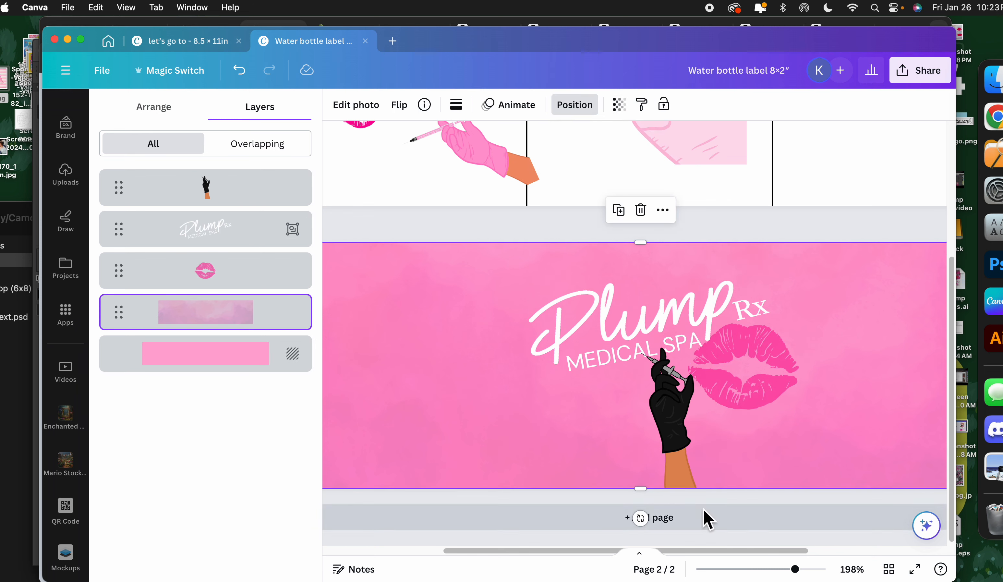
Step: Nudge the semi-transparent lips slightly upward beside the syringe hand
{"action": "left_click", "coordinate": [758, 408]}
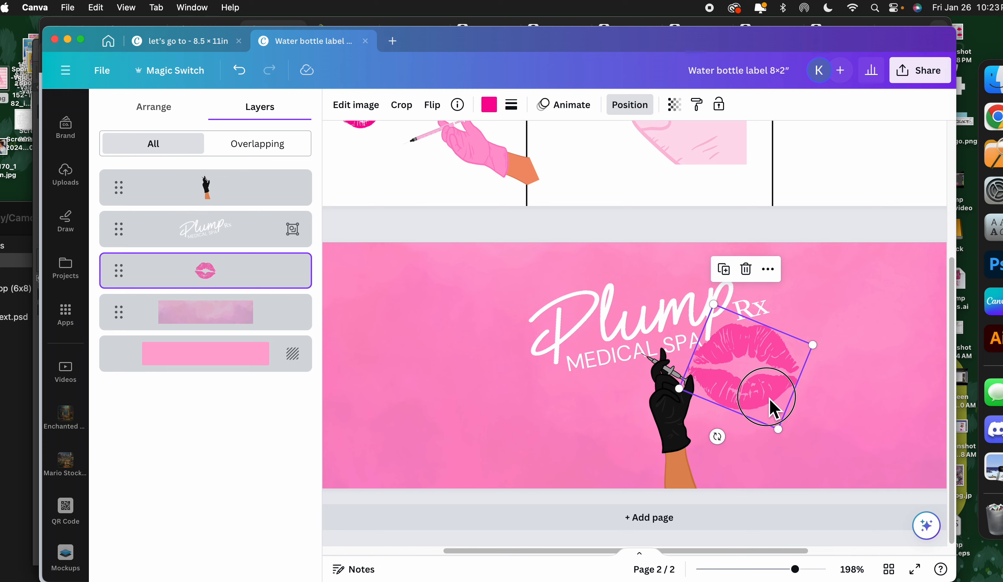
{"action": "left_click", "coordinate": [635, 340]}
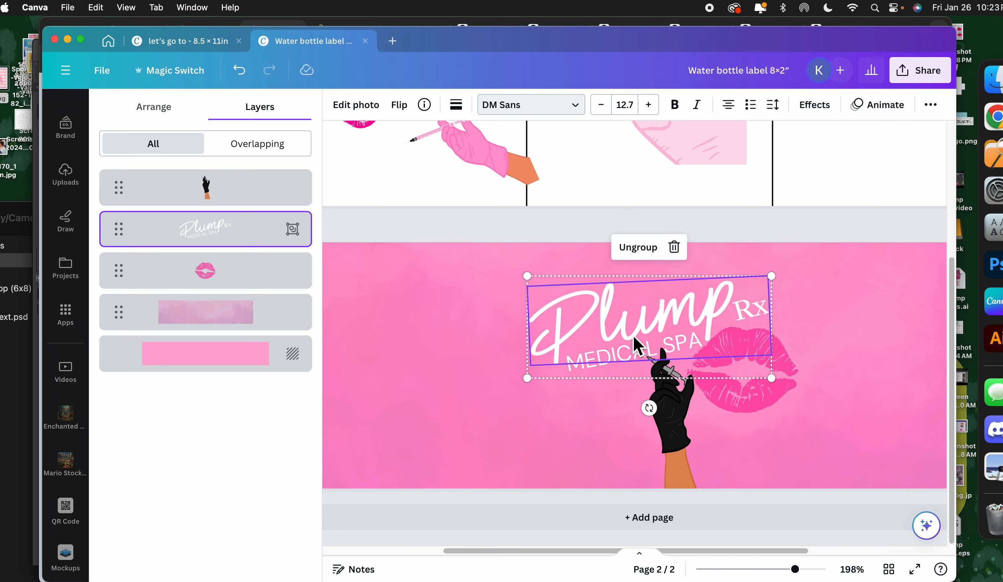
{"action": "left_click", "coordinate": [600, 420]}
{"action": "left_click_drag", "start_coordinate": [782, 394], "coordinate": [781, 390]}
{"action": "left_click", "coordinate": [809, 452]}
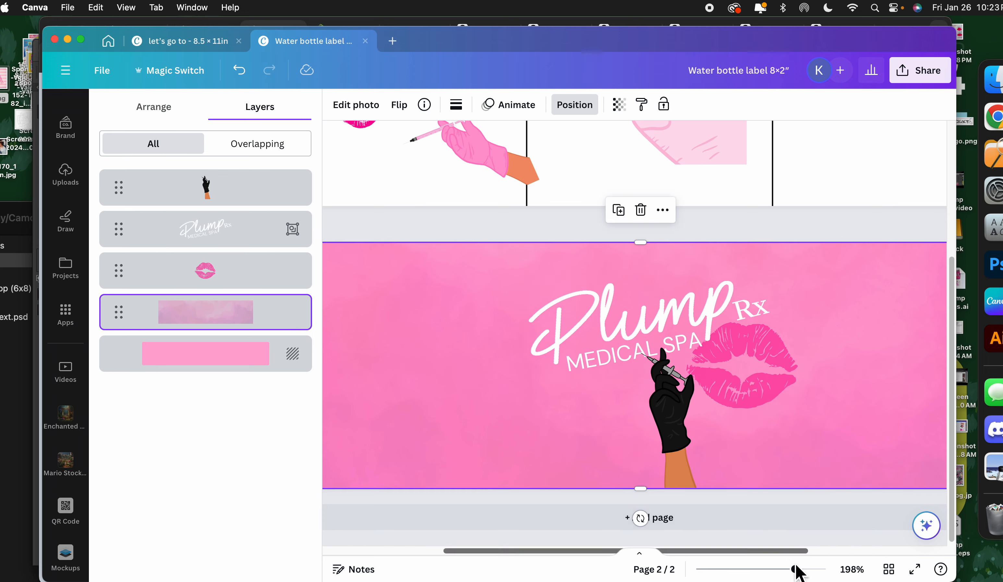
Step: Move the hand, lips and logo down together on the label, with a slight nudge back up
{"action": "left_click_drag", "start_coordinate": [795, 567], "coordinate": [784, 577]}
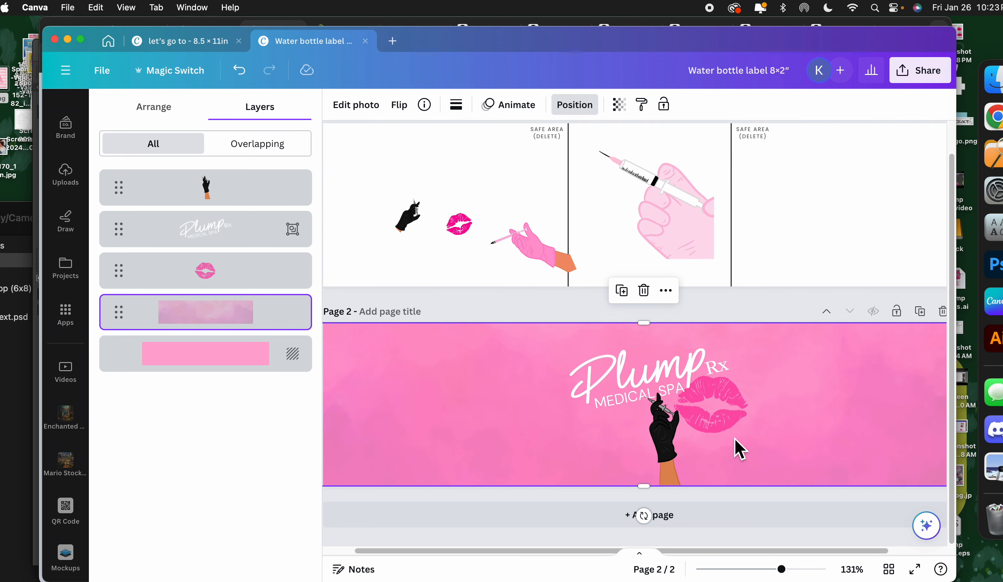
{"action": "left_click", "coordinate": [662, 460]}
{"action": "left_click", "coordinate": [719, 411], "text": "shift"}
{"action": "left_click", "coordinate": [643, 390], "text": "shift"}
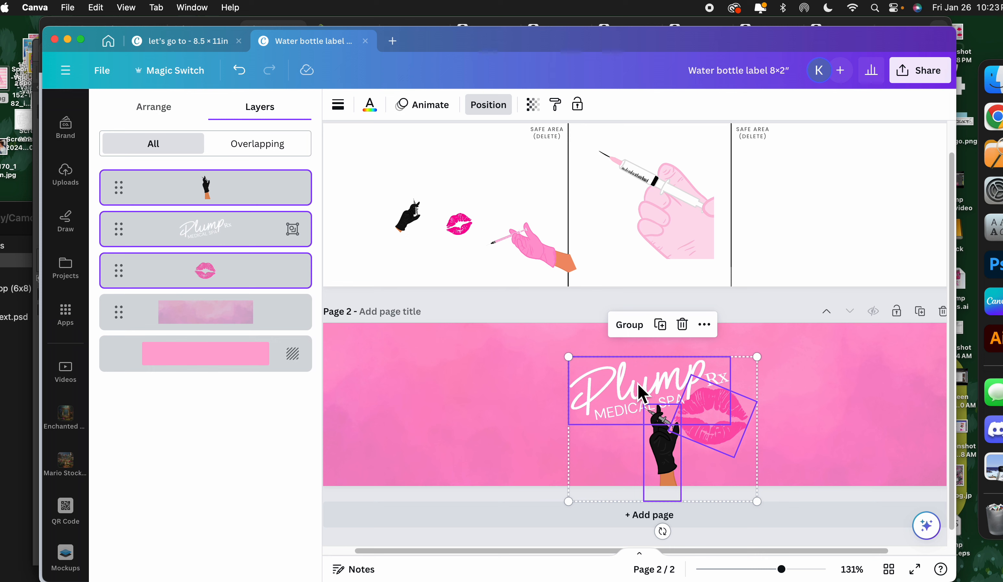
{"action": "left_click", "coordinate": [771, 401]}
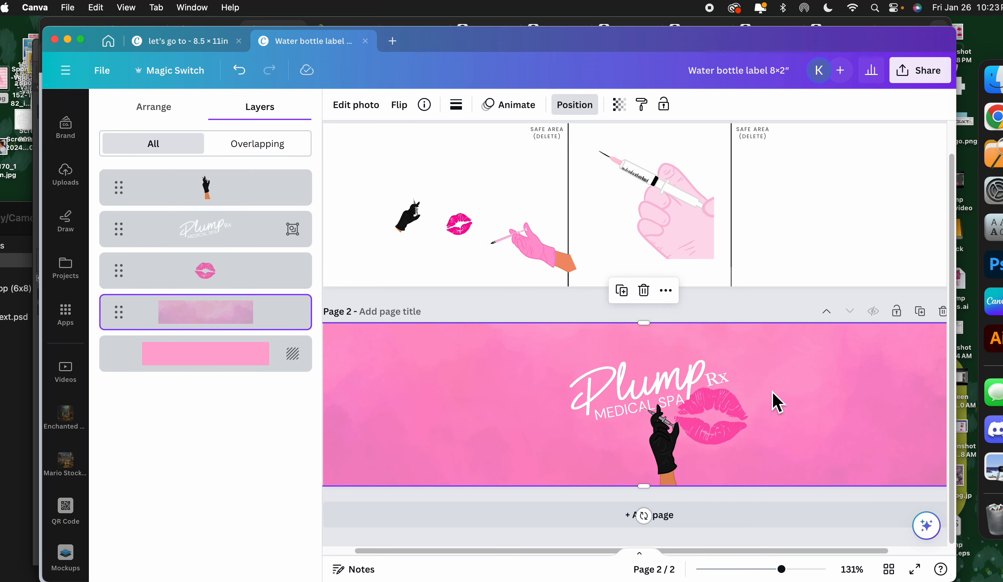
{"action": "left_click", "coordinate": [693, 437]}
{"action": "left_click", "coordinate": [663, 433], "text": "shift"}
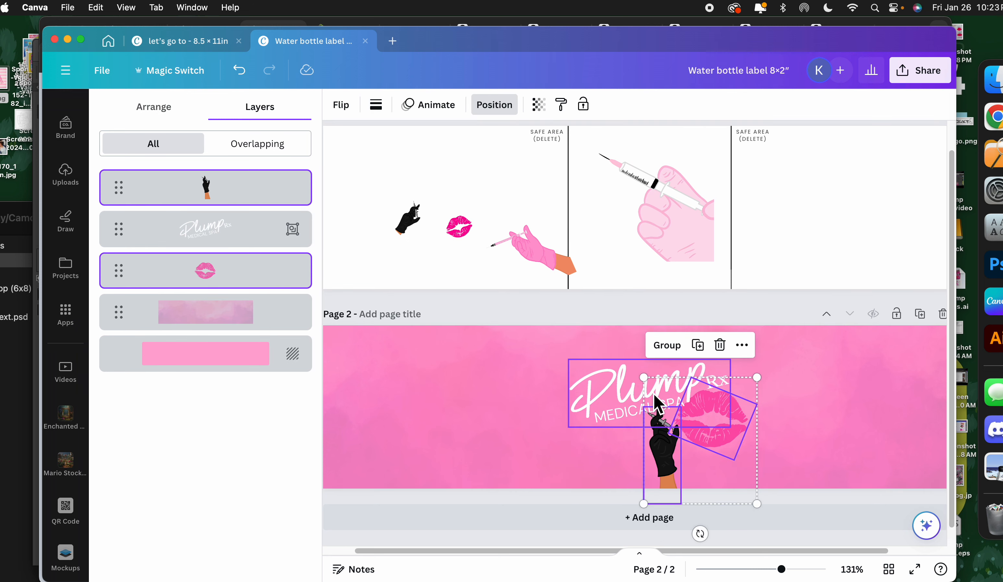
{"action": "left_click", "coordinate": [655, 395], "text": "shift"}
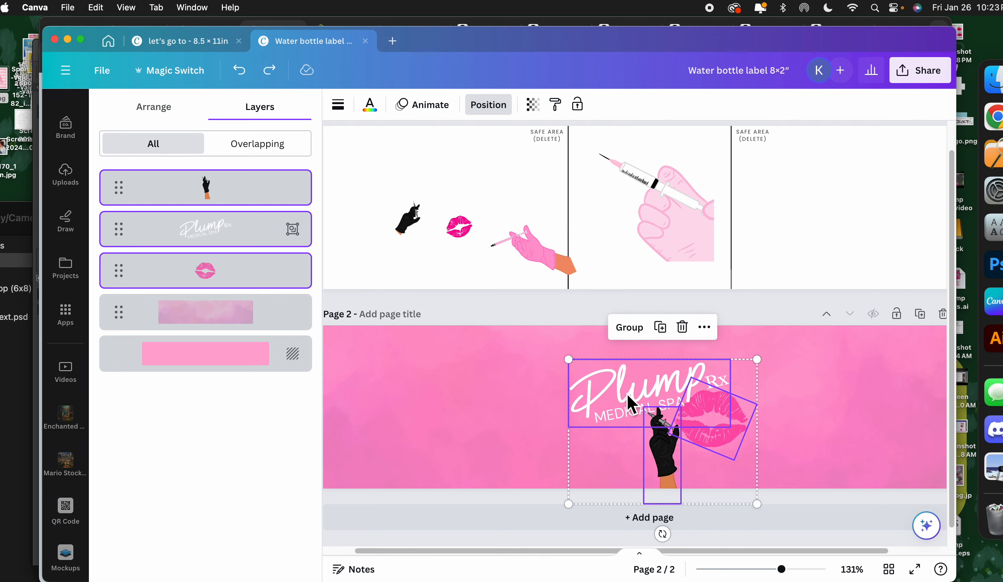
{"action": "left_click", "coordinate": [805, 404]}
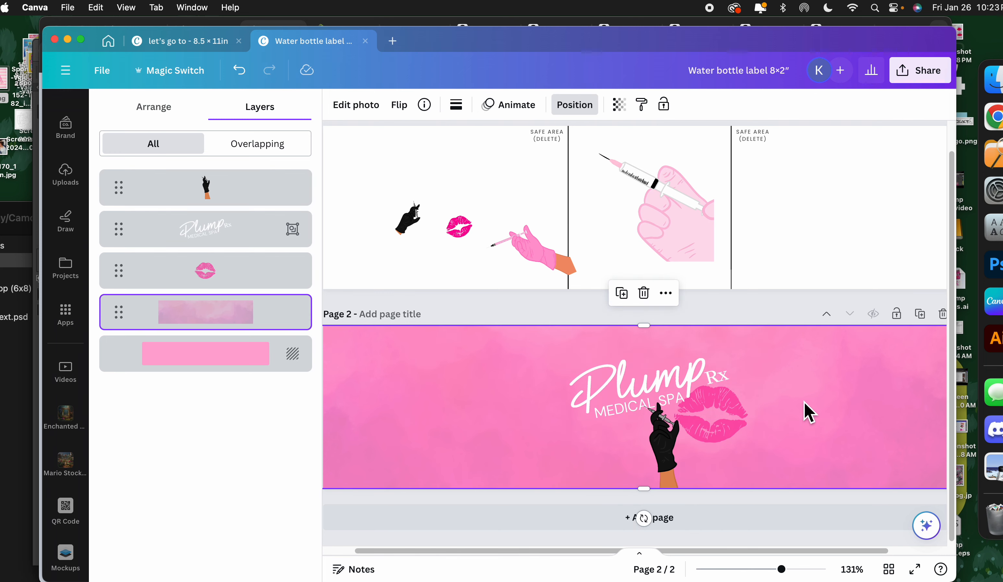
Step: Add a new blank page 3 below the finished label on page 2
{"action": "scroll", "coordinate": [807, 411], "scroll_direction": "up", "scroll_amount": 2}
{"action": "scroll", "coordinate": [807, 412], "scroll_direction": "down", "scroll_amount": 2}
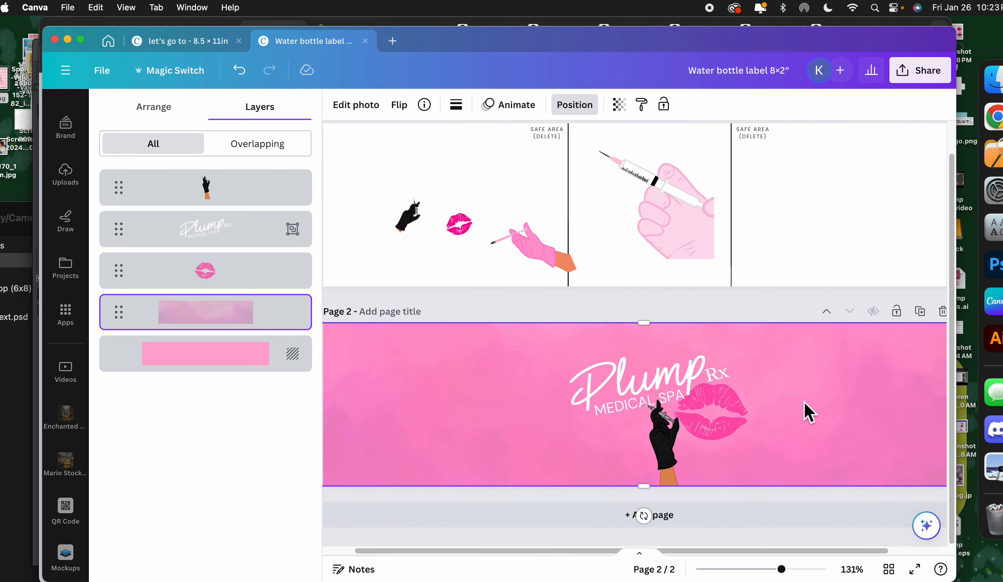
{"action": "left_click", "coordinate": [370, 187]}
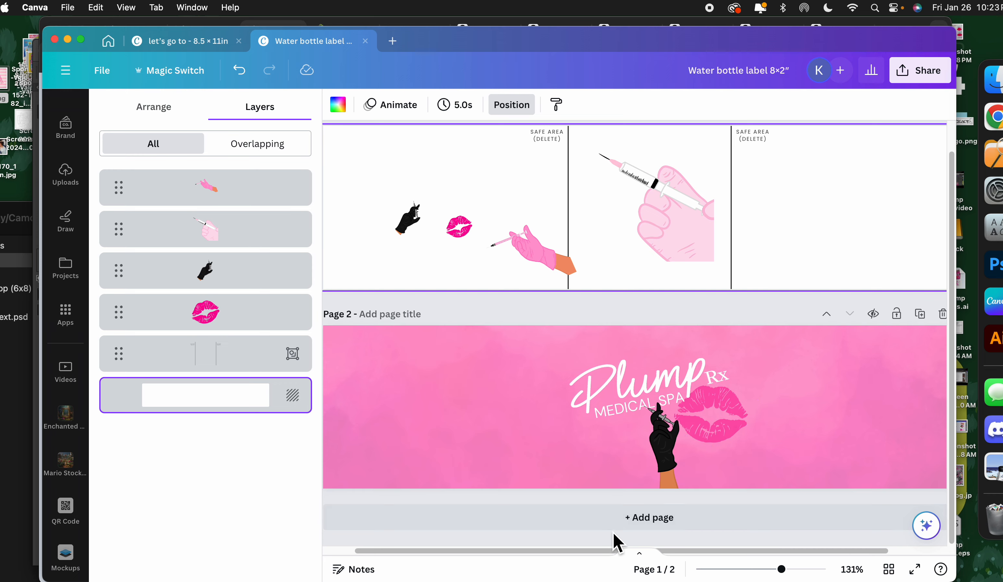
{"action": "left_click", "coordinate": [613, 520]}
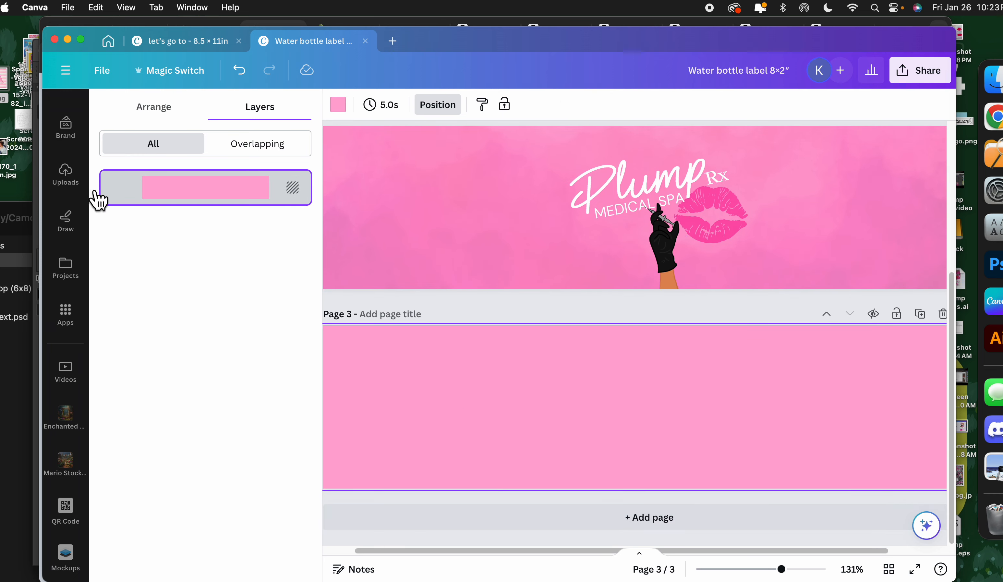
Step: Look through the uploaded images and brand assets for artwork to use on the page 3 label
{"action": "left_click", "coordinate": [82, 187]}
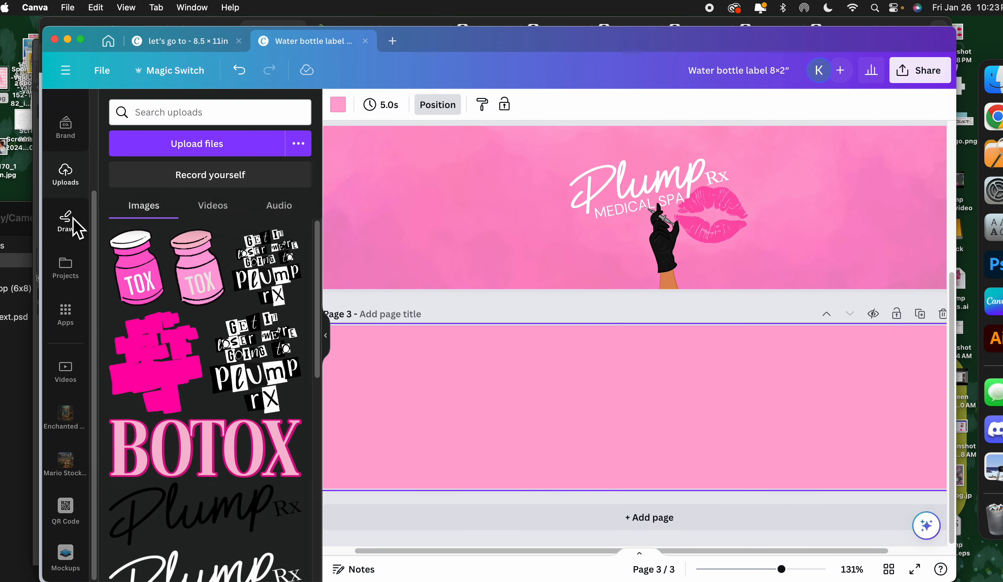
{"action": "scroll", "coordinate": [280, 351], "scroll_direction": "down", "scroll_amount": 10}
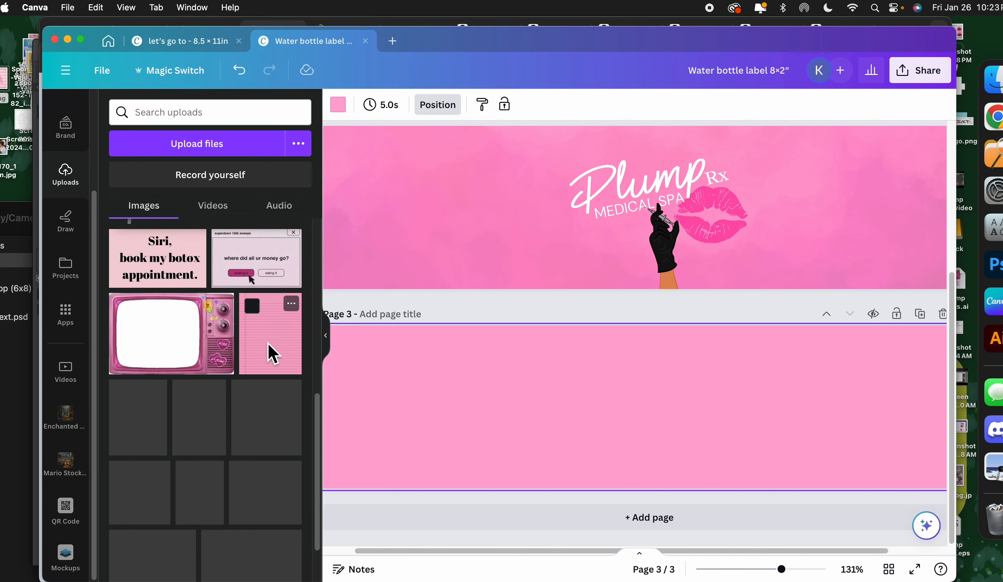
{"action": "scroll", "coordinate": [272, 354], "scroll_direction": "down", "scroll_amount": 5}
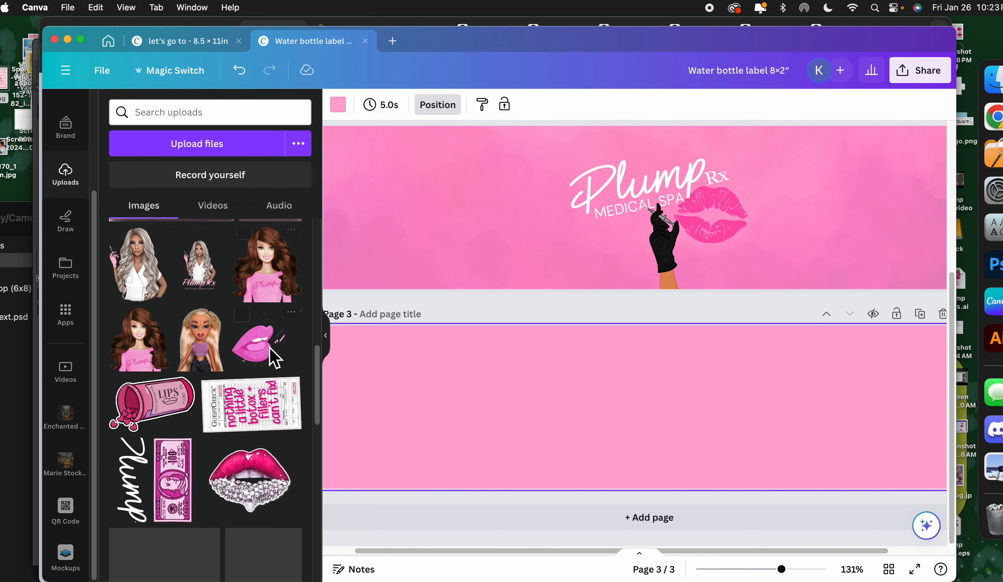
{"action": "scroll", "coordinate": [276, 358], "scroll_direction": "down", "scroll_amount": 3}
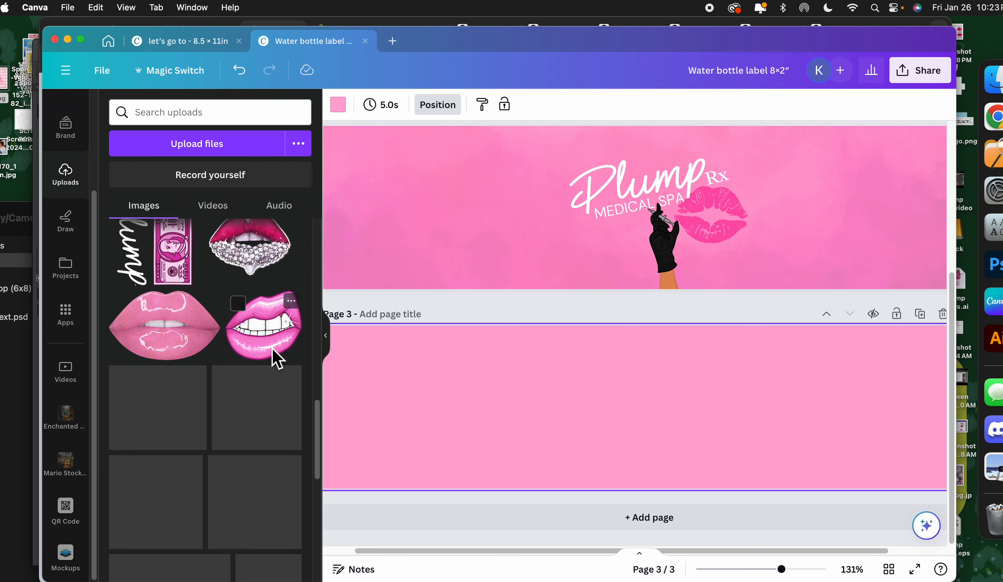
{"action": "scroll", "coordinate": [275, 358], "scroll_direction": "up", "scroll_amount": 15}
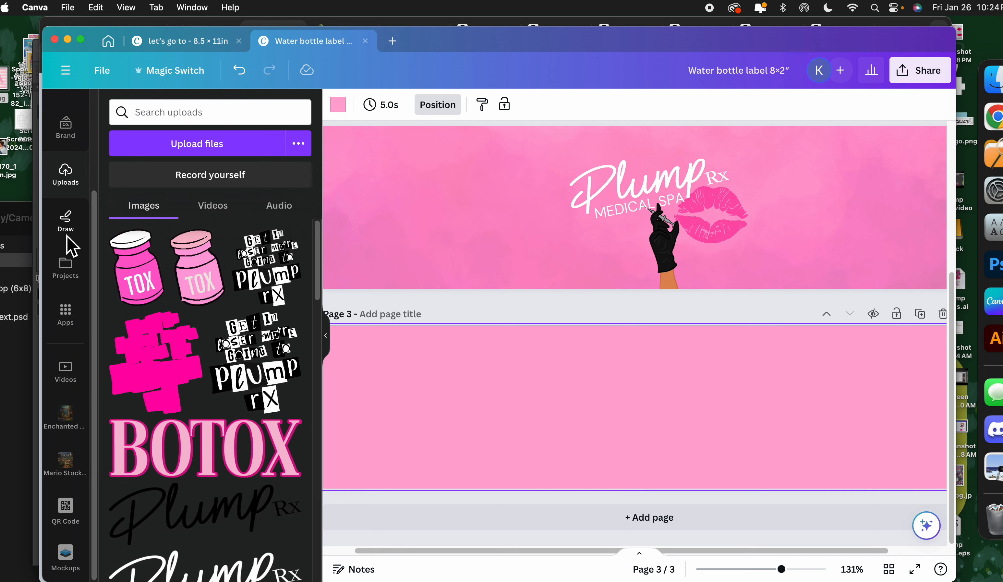
{"action": "left_click", "coordinate": [66, 274]}
{"action": "left_click", "coordinate": [65, 172]}
{"action": "left_click", "coordinate": [67, 132]}
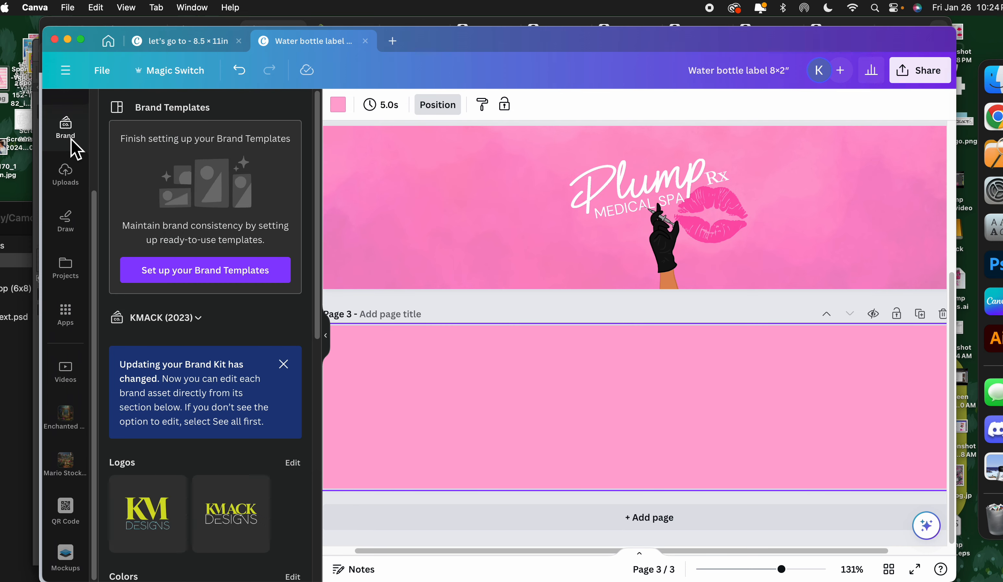
{"action": "left_click", "coordinate": [382, 220]}
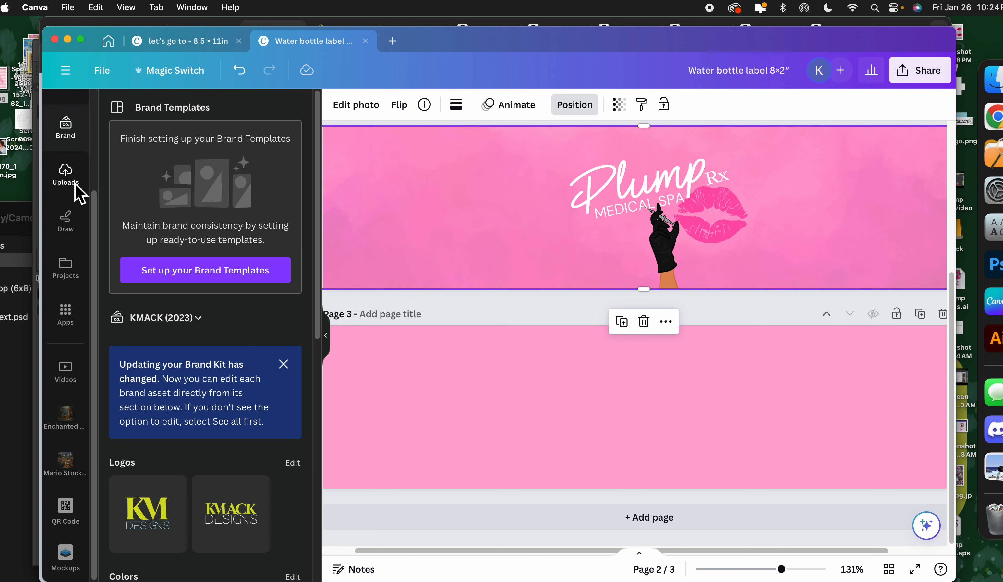
{"action": "left_click", "coordinate": [68, 176]}
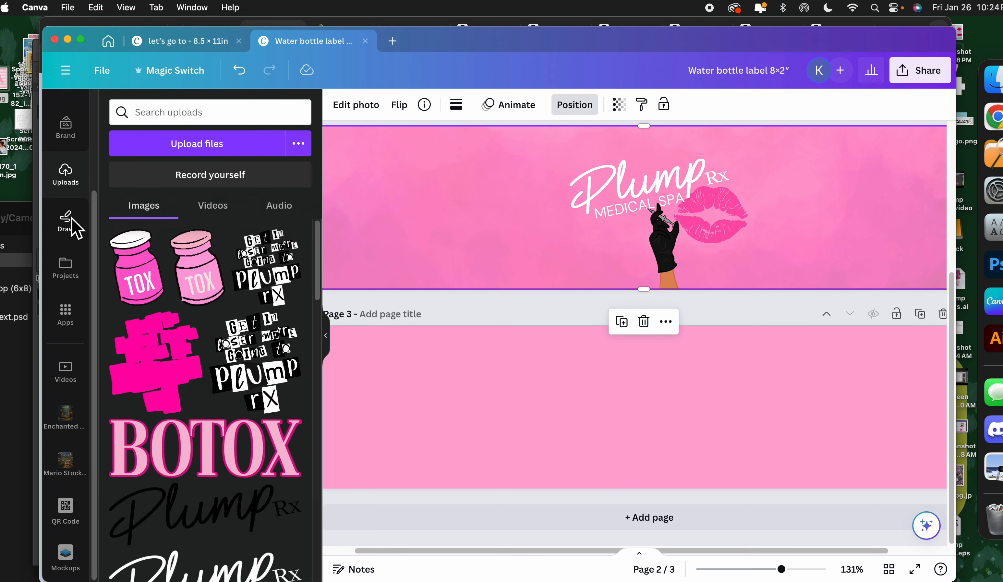
Step: Search the elements library for "lip background" and show all matching graphics
{"action": "scroll", "coordinate": [87, 191], "scroll_direction": "up", "scroll_amount": 3}
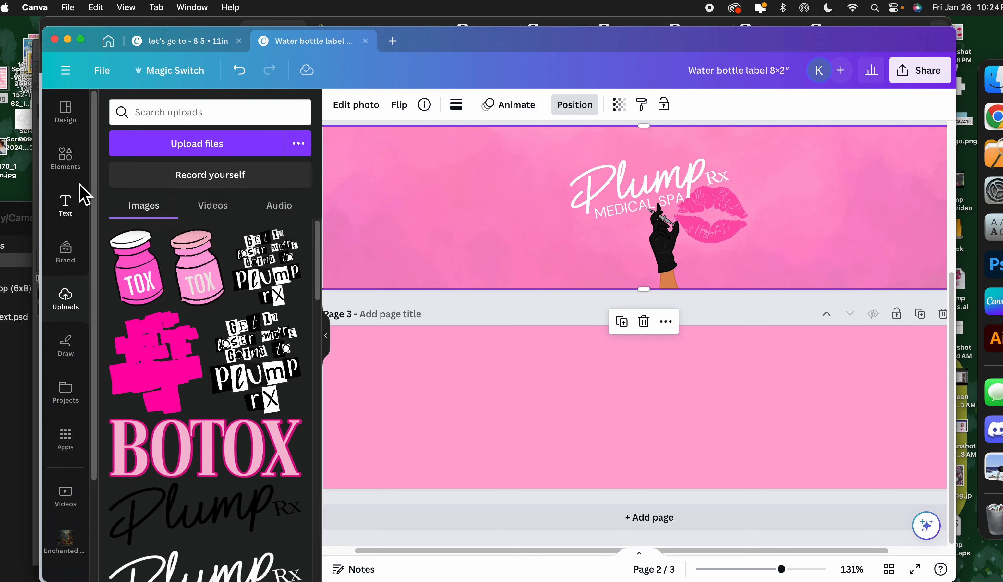
{"action": "left_click", "coordinate": [72, 180]}
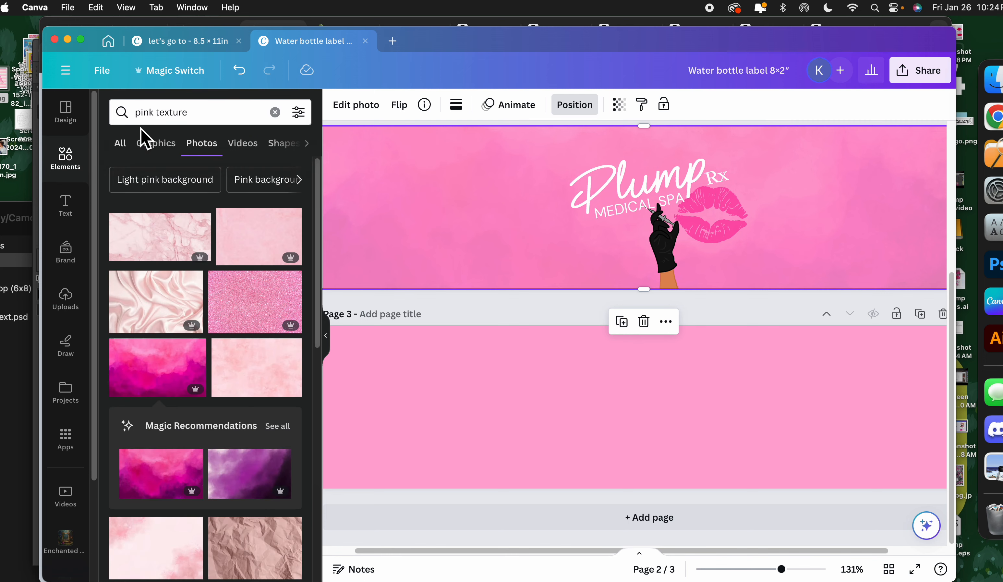
{"action": "triple_click", "coordinate": [184, 118]}
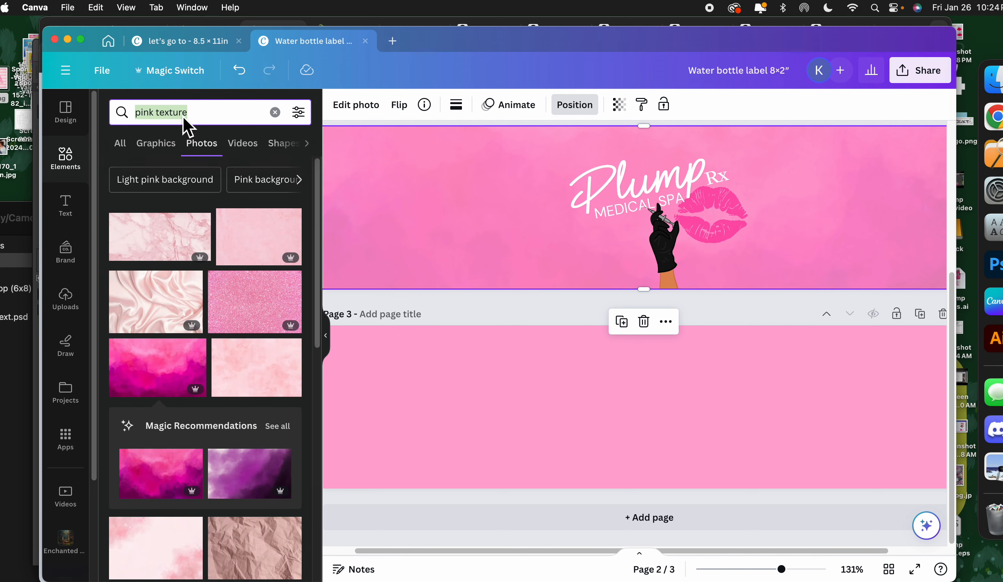
{"action": "key", "text": "BackSpace"}
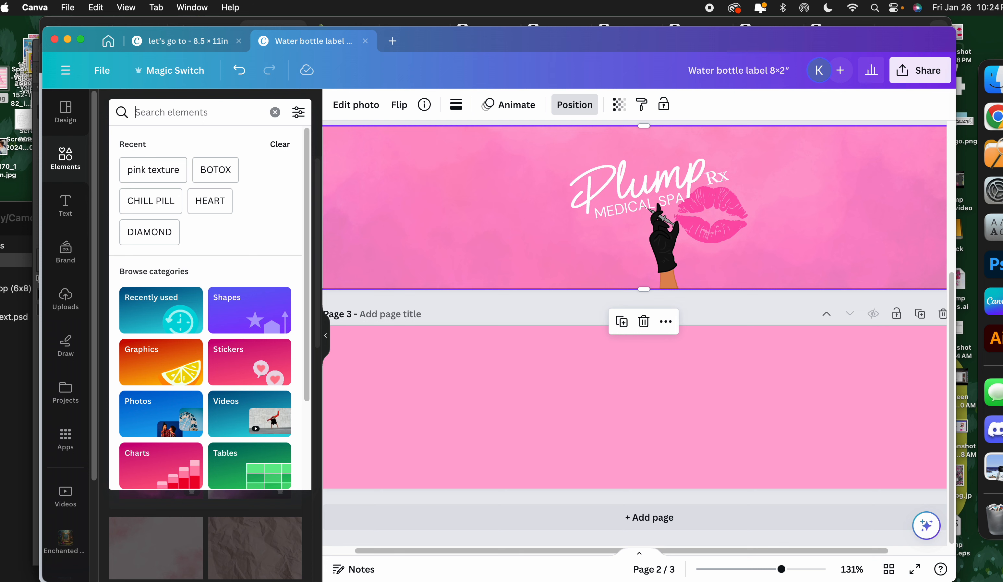
{"action": "type", "text": "lips b"}
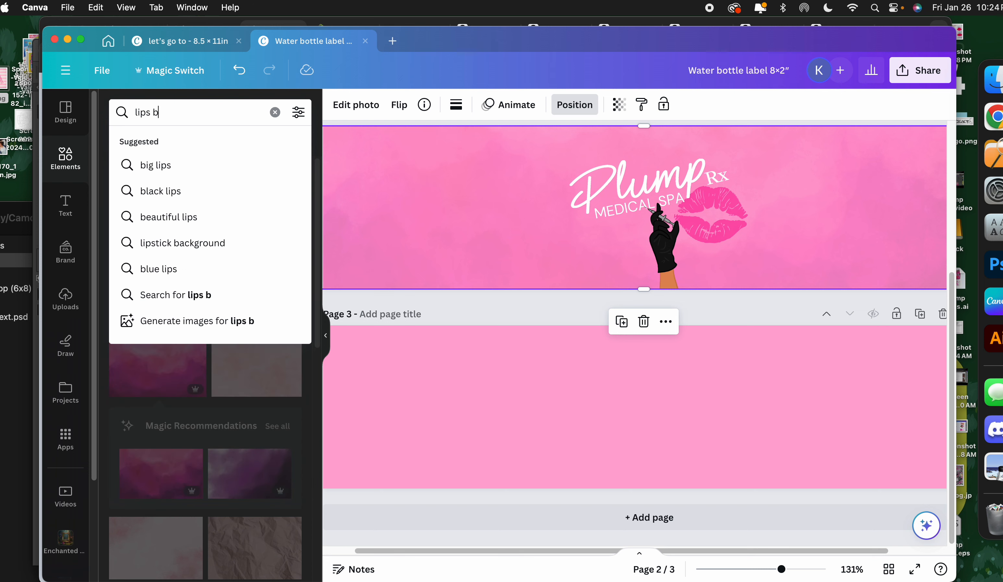
{"action": "key", "text": "Down"}
{"action": "key", "text": "Up"}
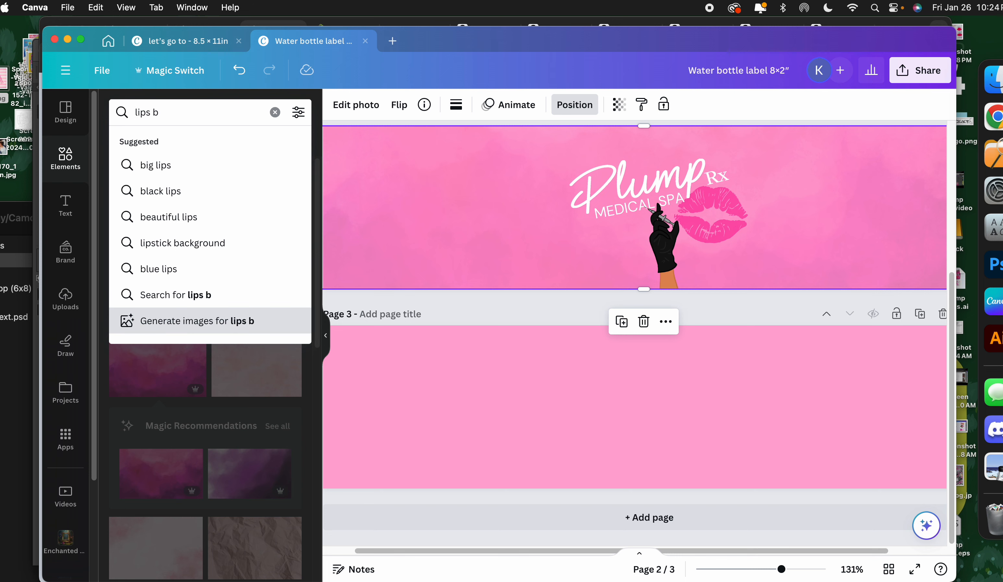
{"action": "type", "text": "lip background"}
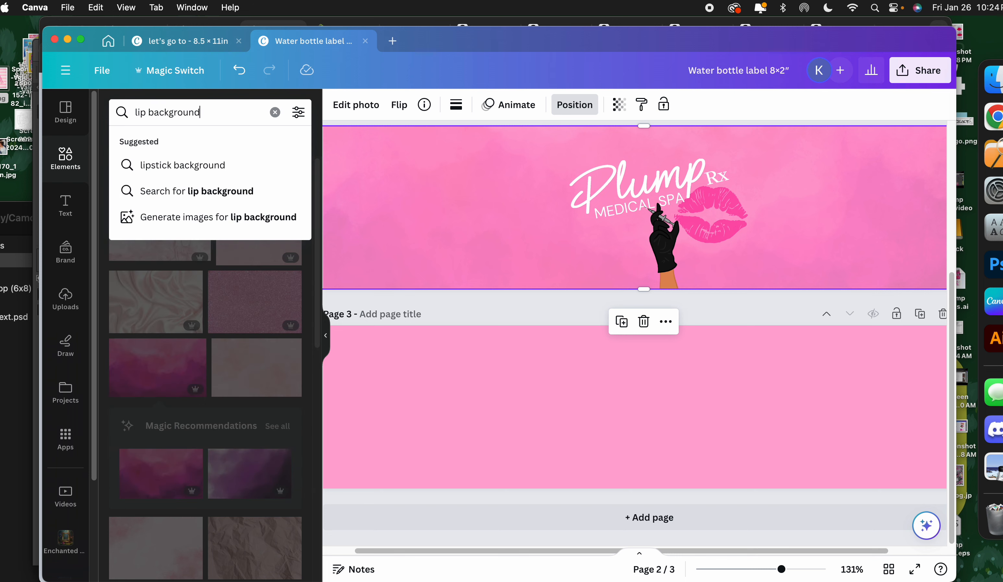
{"action": "key", "text": "Return"}
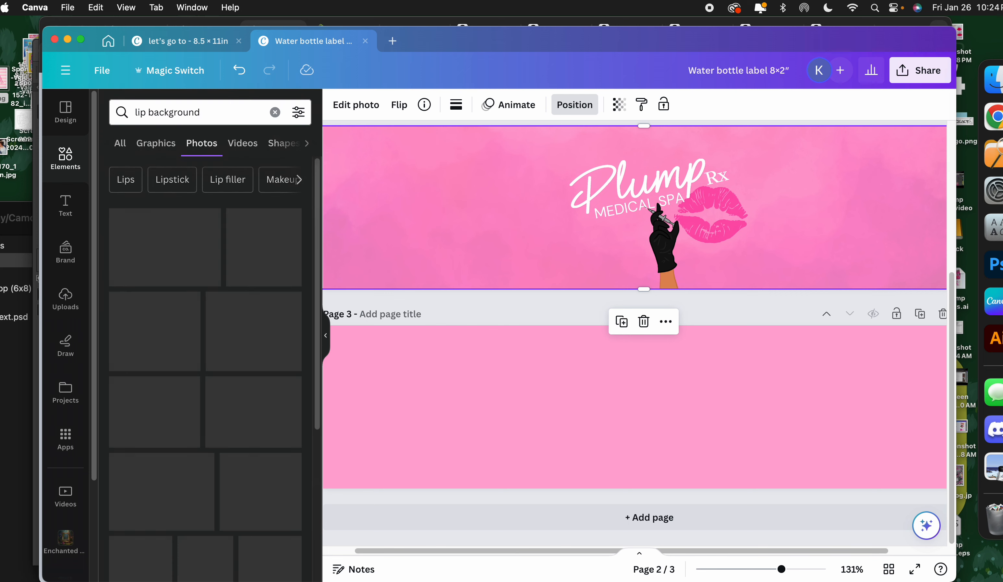
{"action": "left_click", "coordinate": [128, 148]}
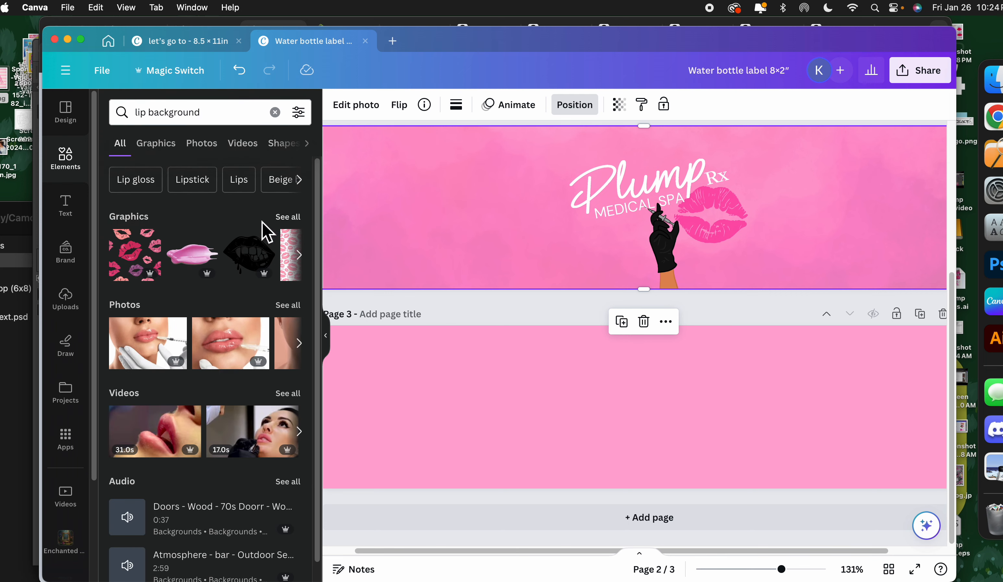
{"action": "left_click", "coordinate": [289, 218]}
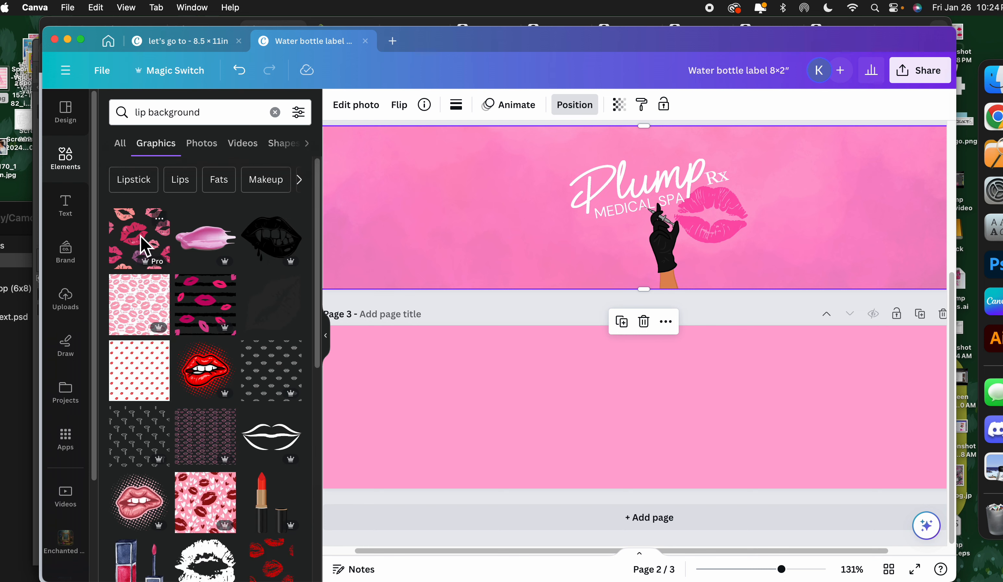
Step: Browse the lip background graphics for a pattern that suits the pink label
{"action": "scroll", "coordinate": [240, 425], "scroll_direction": "down", "scroll_amount": 5}
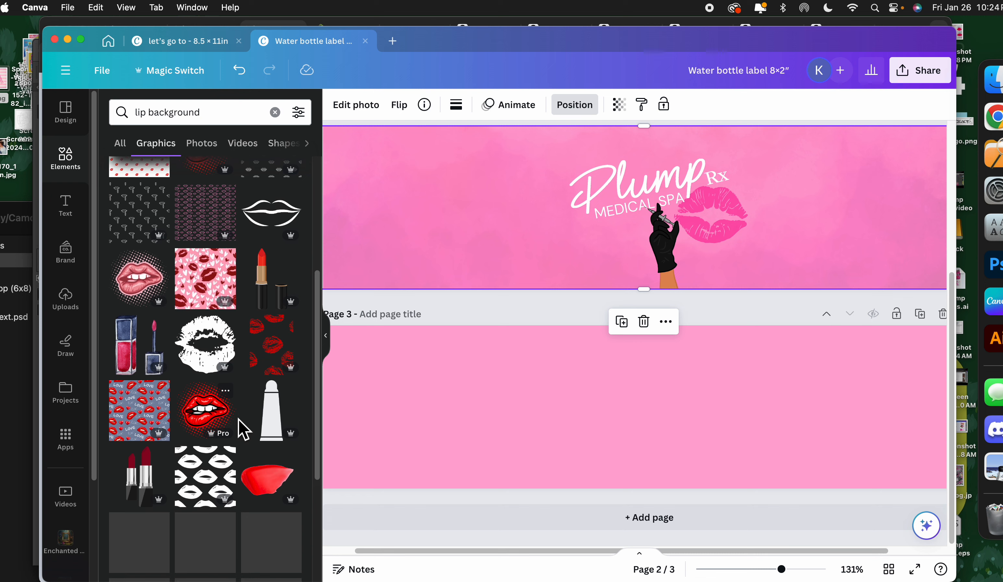
{"action": "scroll", "coordinate": [239, 425], "scroll_direction": "down", "scroll_amount": 3}
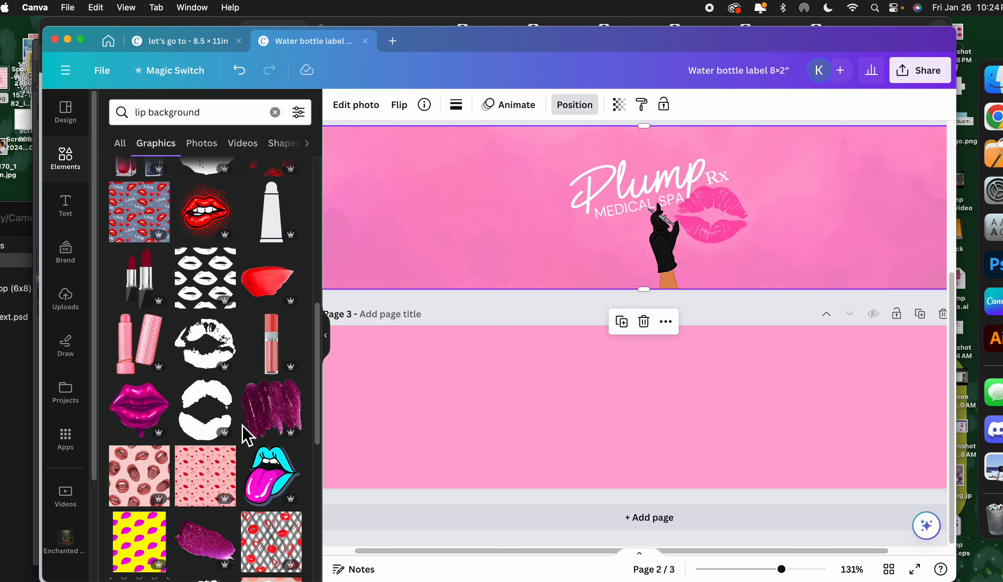
{"action": "scroll", "coordinate": [249, 435], "scroll_direction": "down", "scroll_amount": 5}
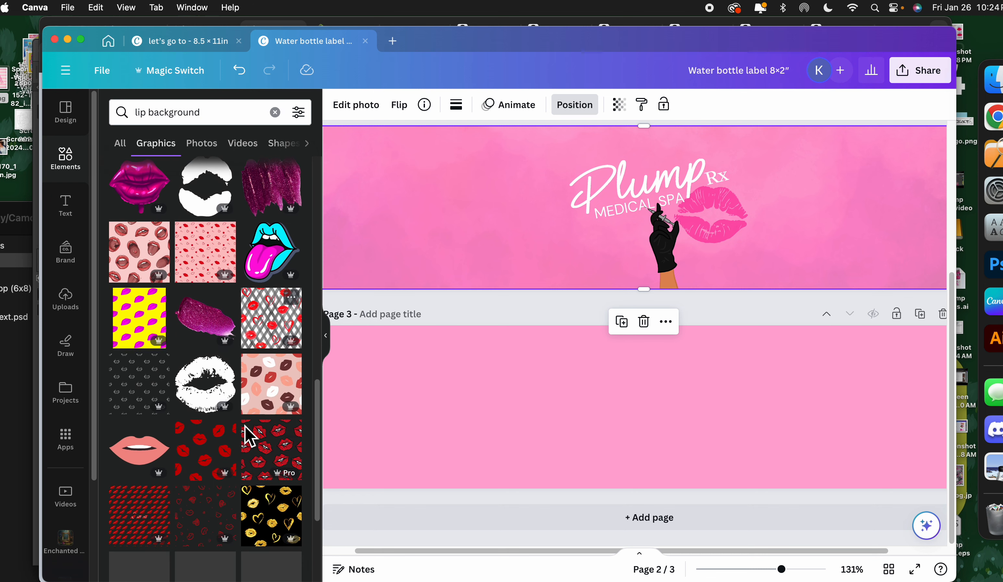
{"action": "scroll", "coordinate": [267, 464], "scroll_direction": "down", "scroll_amount": 2}
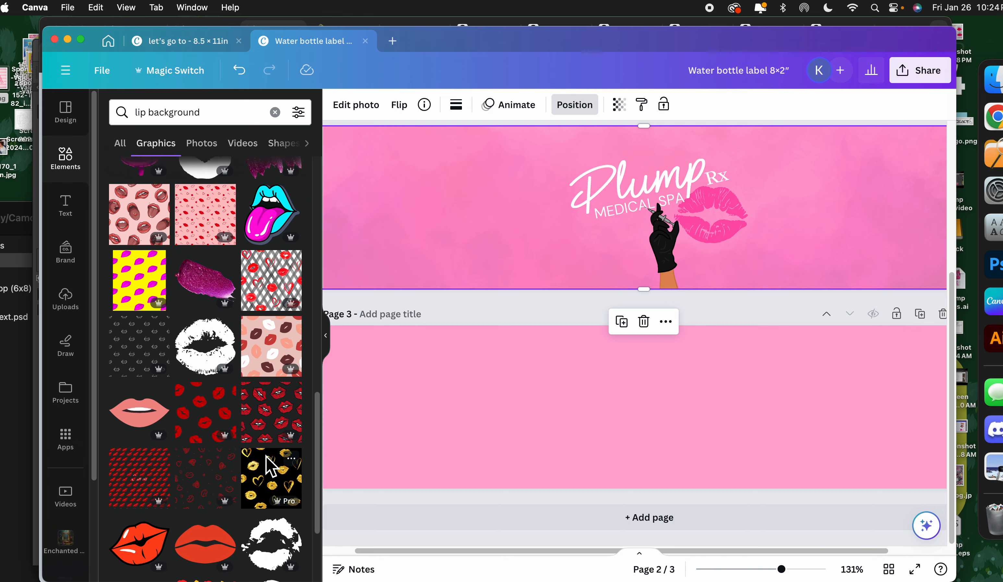
{"action": "scroll", "coordinate": [226, 484], "scroll_direction": "down", "scroll_amount": 5}
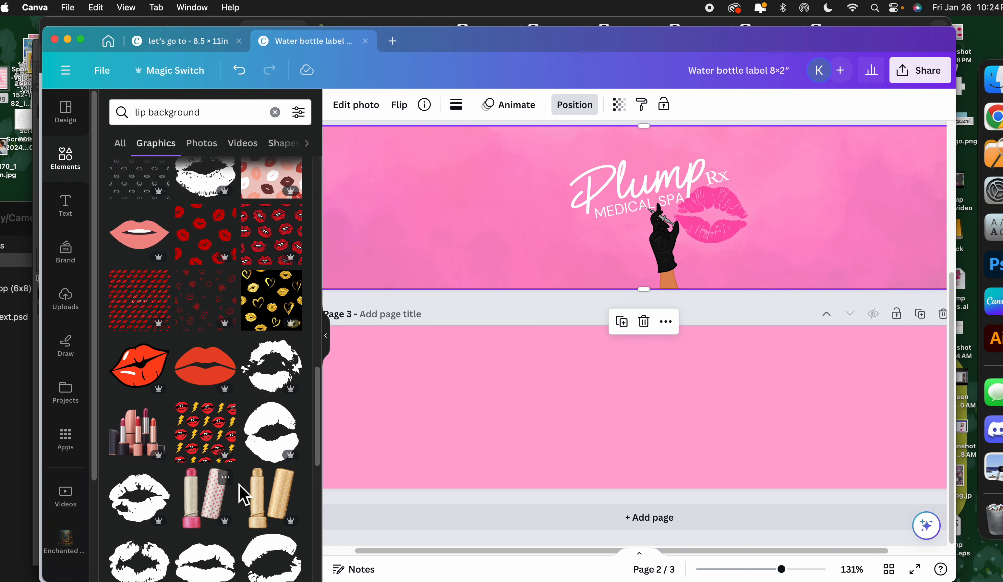
{"action": "scroll", "coordinate": [242, 494], "scroll_direction": "down", "scroll_amount": 5}
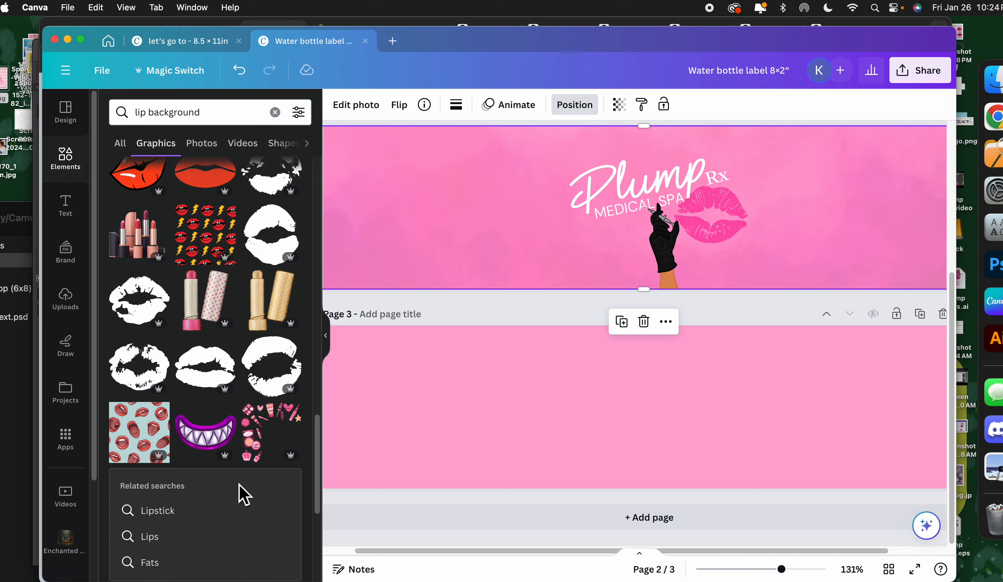
{"action": "scroll", "coordinate": [230, 368], "scroll_direction": "down", "scroll_amount": 10}
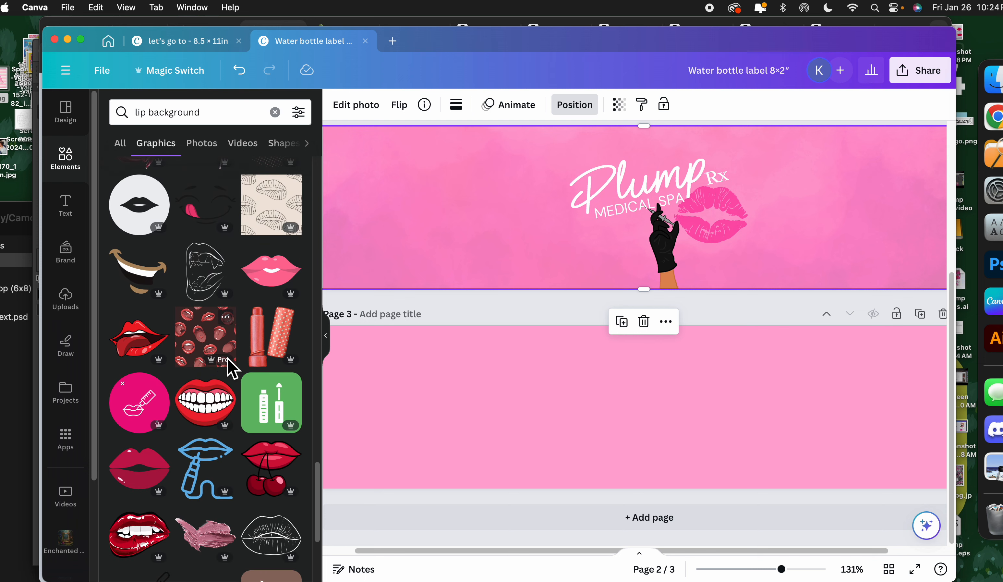
{"action": "scroll", "coordinate": [239, 395], "scroll_direction": "down", "scroll_amount": 5}
{"action": "scroll", "coordinate": [262, 413], "scroll_direction": "down", "scroll_amount": 4}
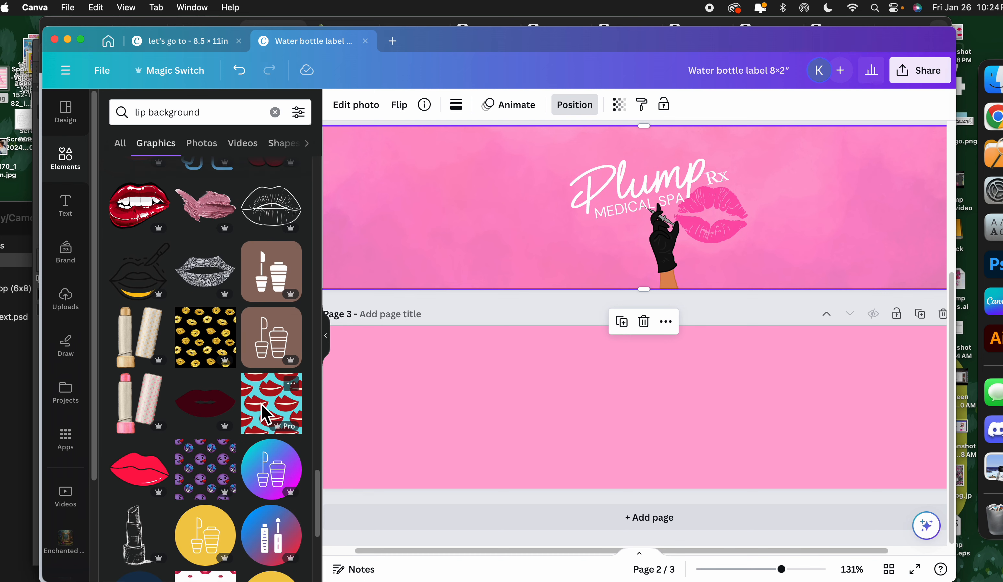
{"action": "scroll", "coordinate": [261, 407], "scroll_direction": "up", "scroll_amount": 20}
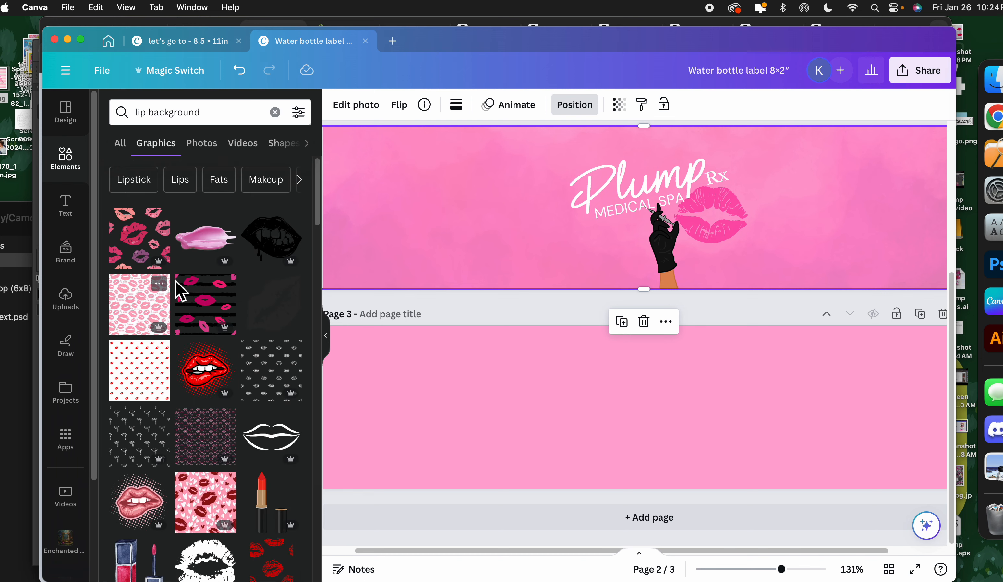
Step: Try the multicoloured lips pattern on page 3, enlarging it to about 1.3 in and resting it on the label's lower edge
{"action": "left_click", "coordinate": [139, 251]}
{"action": "left_click_drag", "start_coordinate": [609, 208], "coordinate": [545, 408]}
{"action": "left_click_drag", "start_coordinate": [595, 370], "coordinate": [644, 328]}
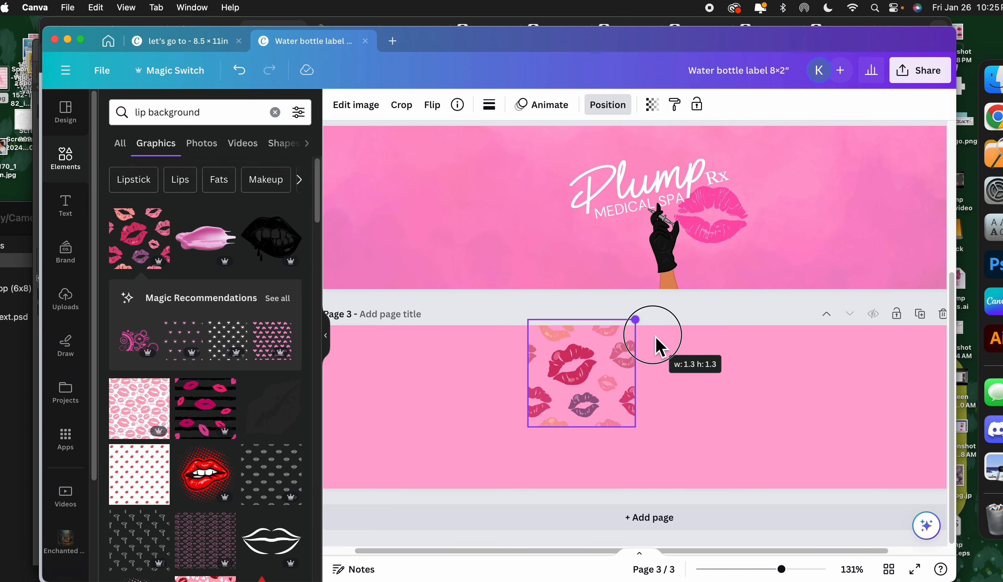
{"action": "left_click_drag", "start_coordinate": [615, 365], "coordinate": [517, 417]}
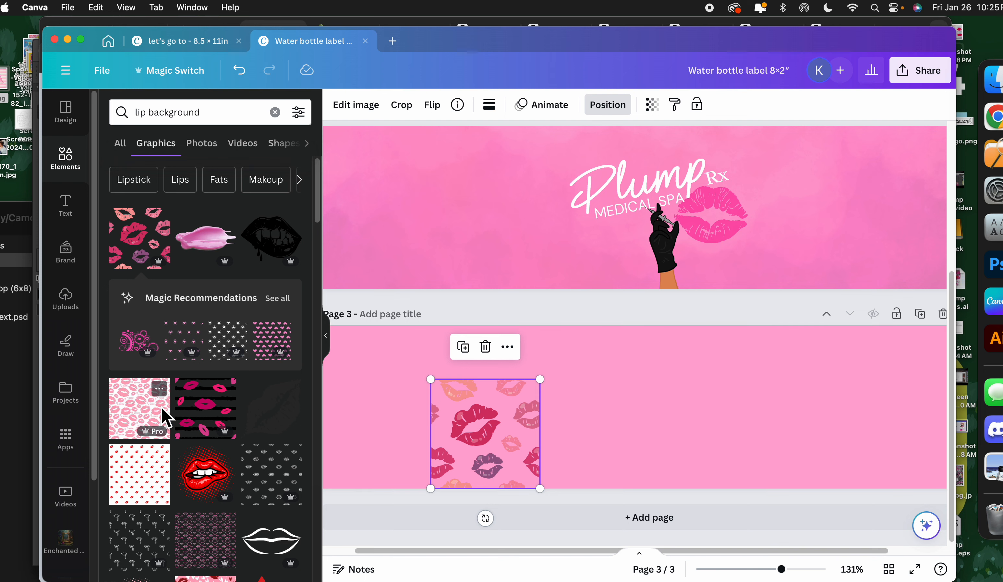
Step: Add the black-striped pink lips pattern to page 3, beside the multicoloured lips pattern
{"action": "left_click", "coordinate": [202, 416]}
{"action": "left_click_drag", "start_coordinate": [631, 410], "coordinate": [617, 416]}
{"action": "left_click", "coordinate": [504, 437]}
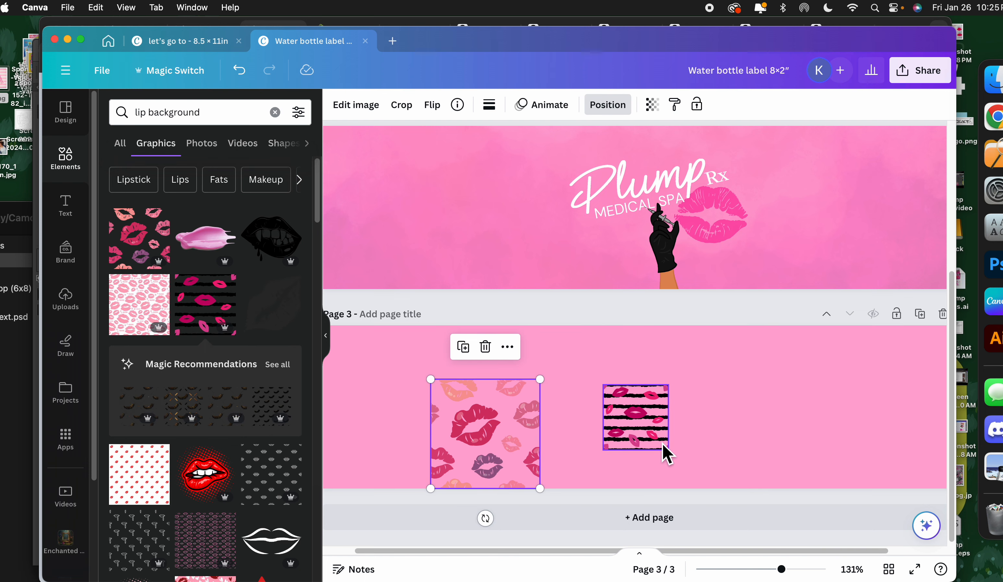
{"action": "left_click", "coordinate": [653, 434]}
{"action": "left_click_drag", "start_coordinate": [650, 413], "coordinate": [649, 406]}
Step: Delete the multicoloured lips pattern, and try the pink-on-white lips pattern on page 3 before removing it too
{"action": "left_click", "coordinate": [522, 456]}
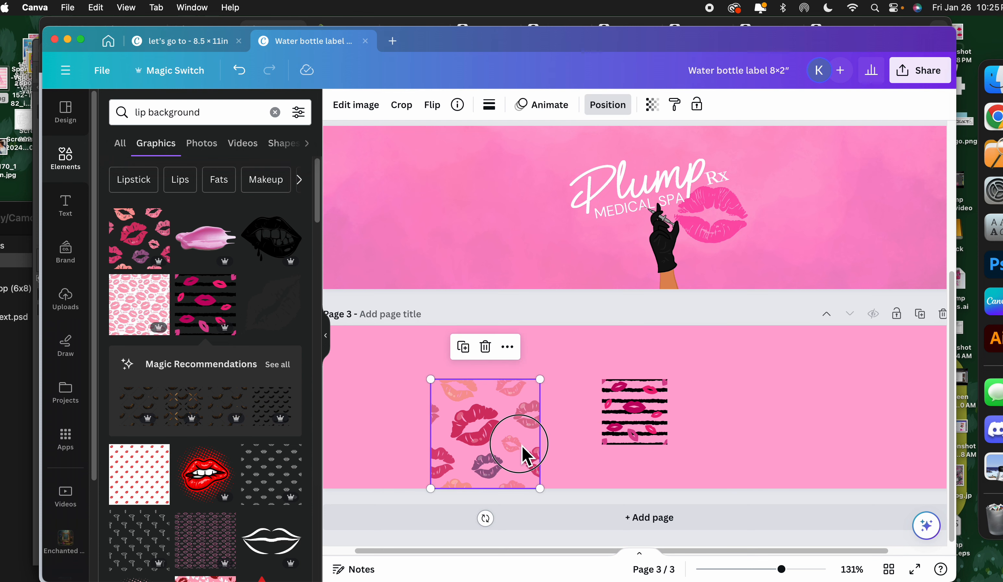
{"action": "key", "text": "Delete"}
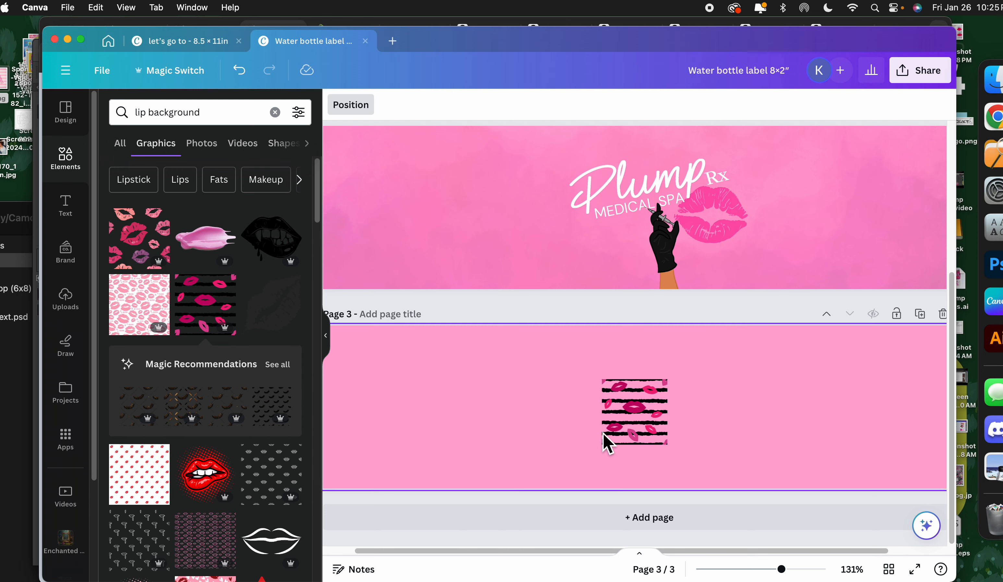
{"action": "left_click", "coordinate": [156, 317]}
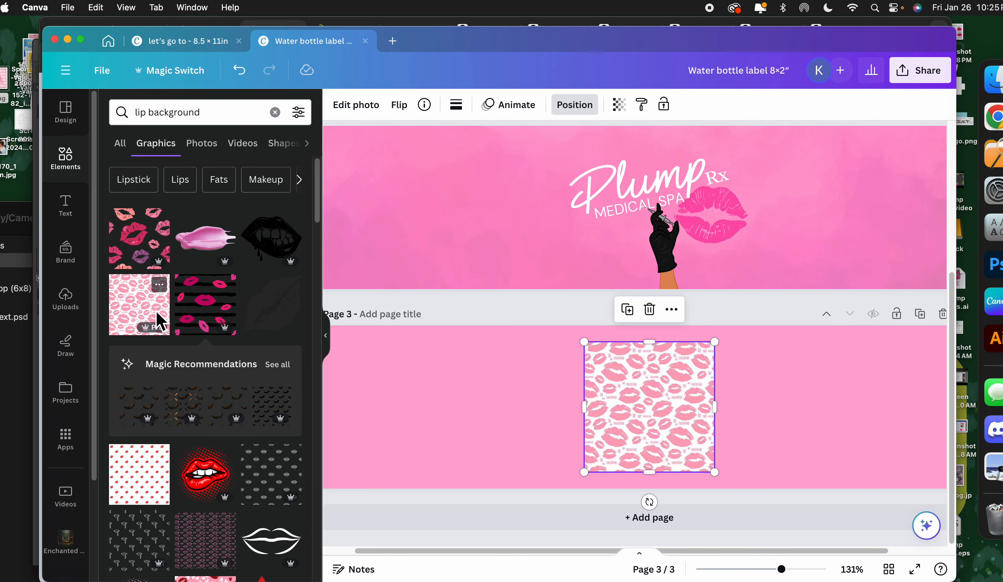
{"action": "left_click_drag", "start_coordinate": [665, 446], "coordinate": [612, 444]}
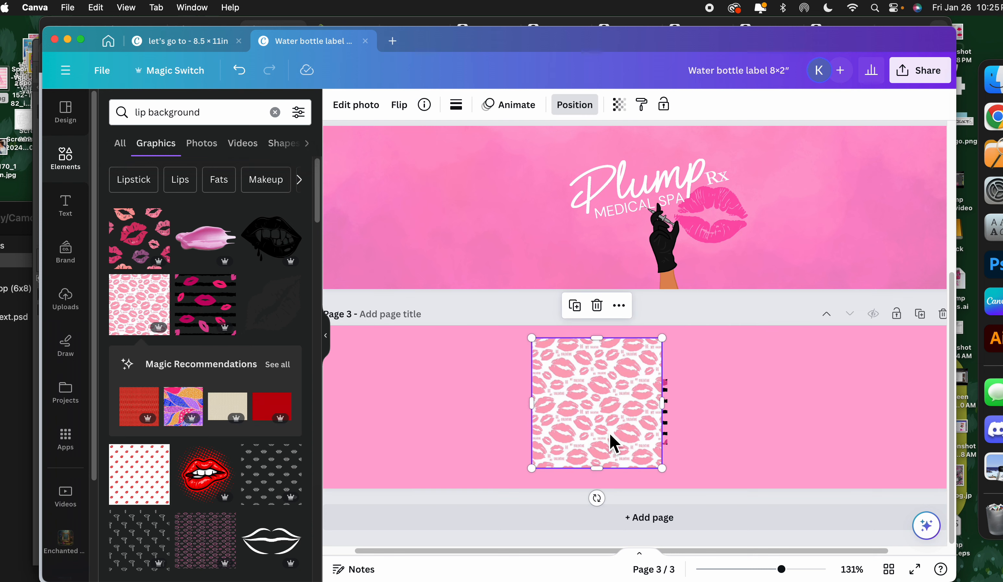
{"action": "key", "text": "Delete"}
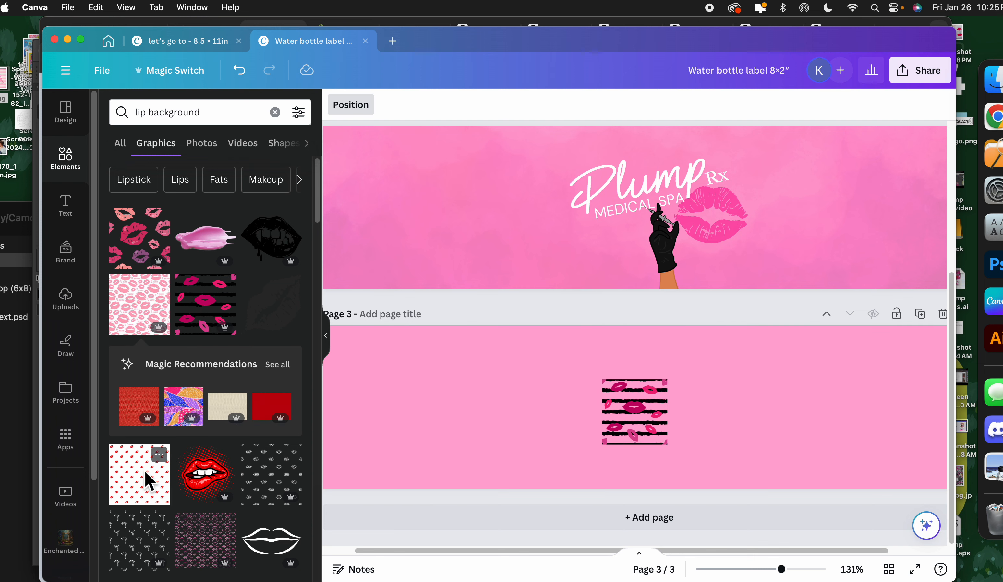
Step: Add the pink outlined lips pattern to page 3 and enlarge it to span most of the label's height
{"action": "scroll", "coordinate": [147, 477], "scroll_direction": "down", "scroll_amount": 3}
{"action": "left_click", "coordinate": [196, 481]}
{"action": "left_click_drag", "start_coordinate": [604, 463], "coordinate": [490, 421]}
{"action": "left_click_drag", "start_coordinate": [520, 374], "coordinate": [737, 255]}
{"action": "left_click_drag", "start_coordinate": [545, 394], "coordinate": [460, 439]}
Step: Move the black-striped lips pattern clear of the outlined lips pattern on page 3
{"action": "left_click", "coordinate": [663, 428]}
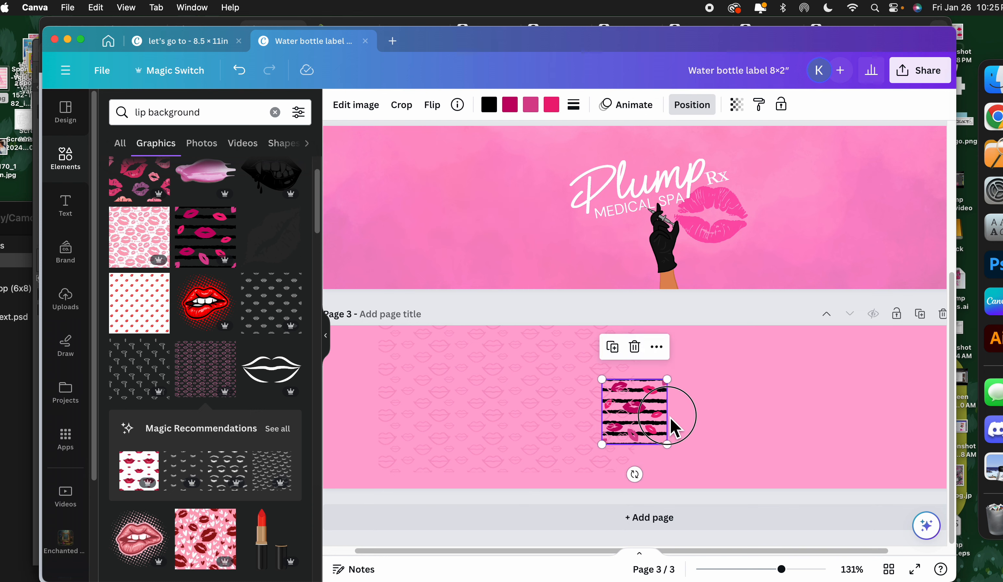
{"action": "left_click_drag", "start_coordinate": [671, 425], "coordinate": [750, 433]}
{"action": "left_click", "coordinate": [615, 430]}
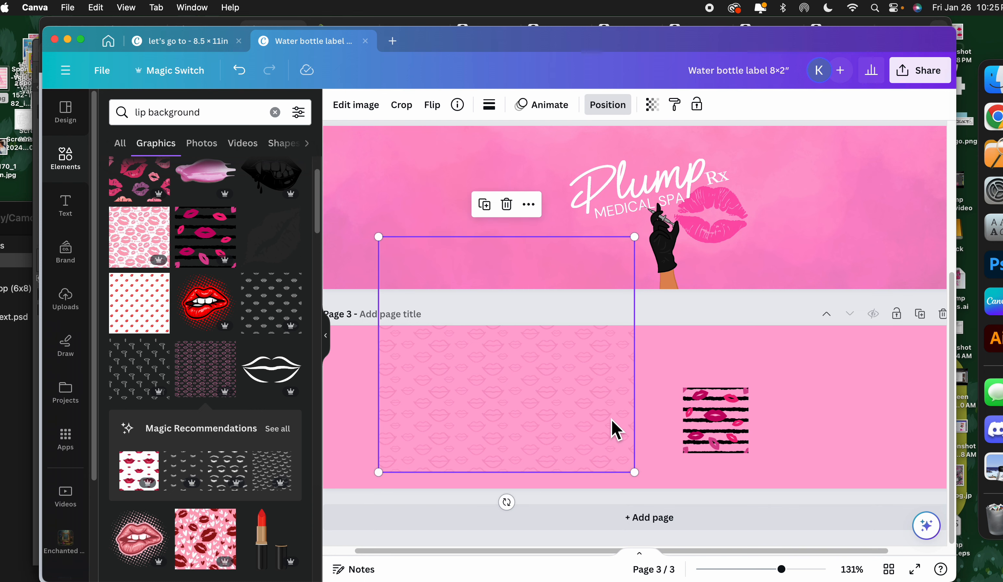
{"action": "scroll", "coordinate": [611, 428], "scroll_direction": "up", "scroll_amount": 5}
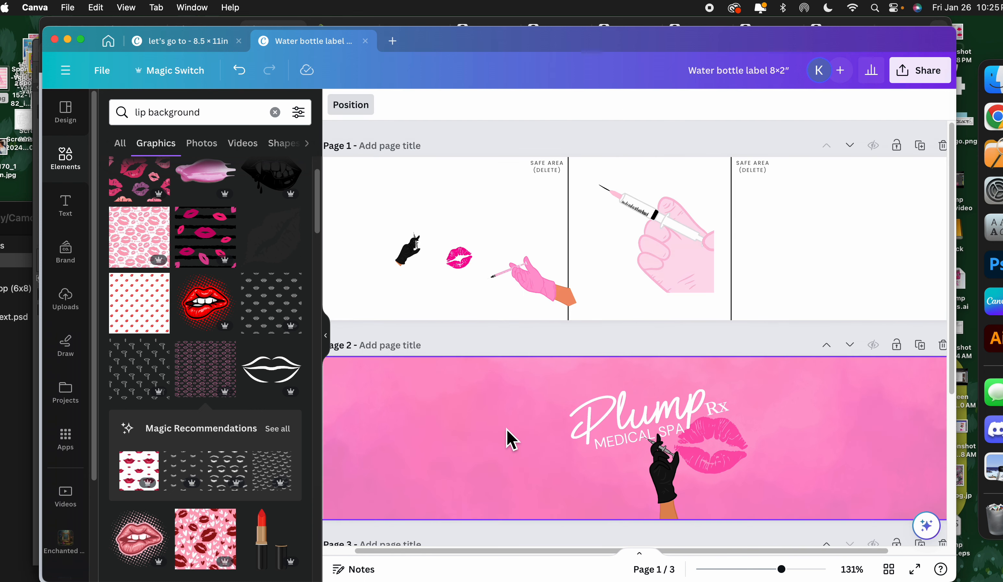
Step: Remove the watercolor background from page 2 and move the lip pattern over to the right side of the label
{"action": "left_click", "coordinate": [510, 439]}
{"action": "scroll", "coordinate": [511, 439], "scroll_direction": "down", "scroll_amount": 1}
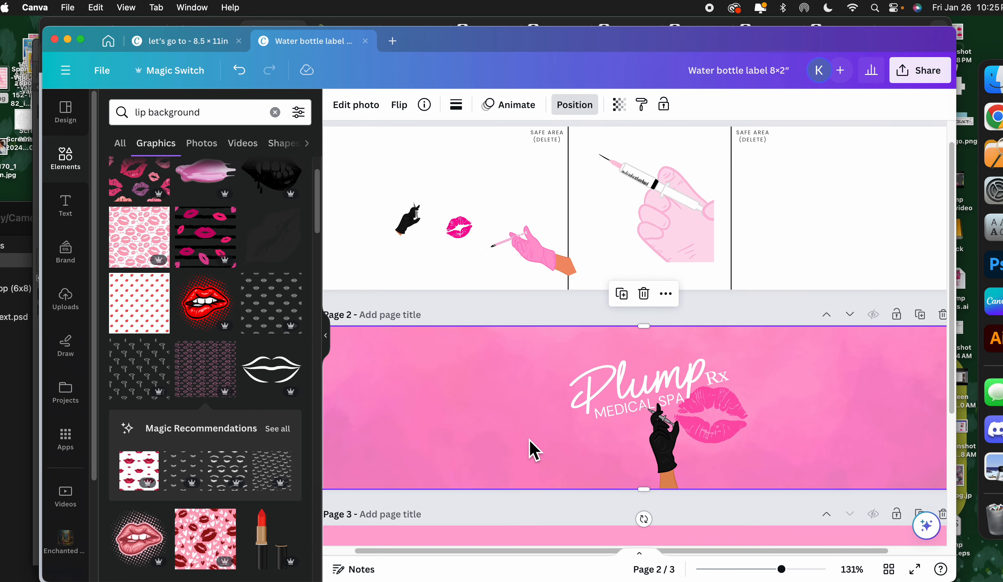
{"action": "key", "text": "Delete"}
{"action": "key", "text": "super+z"}
{"action": "left_click_drag", "start_coordinate": [522, 400], "coordinate": [459, 432]}
{"action": "scroll", "coordinate": [456, 431], "scroll_direction": "down", "scroll_amount": 1}
{"action": "left_click_drag", "start_coordinate": [542, 416], "coordinate": [937, 416]}
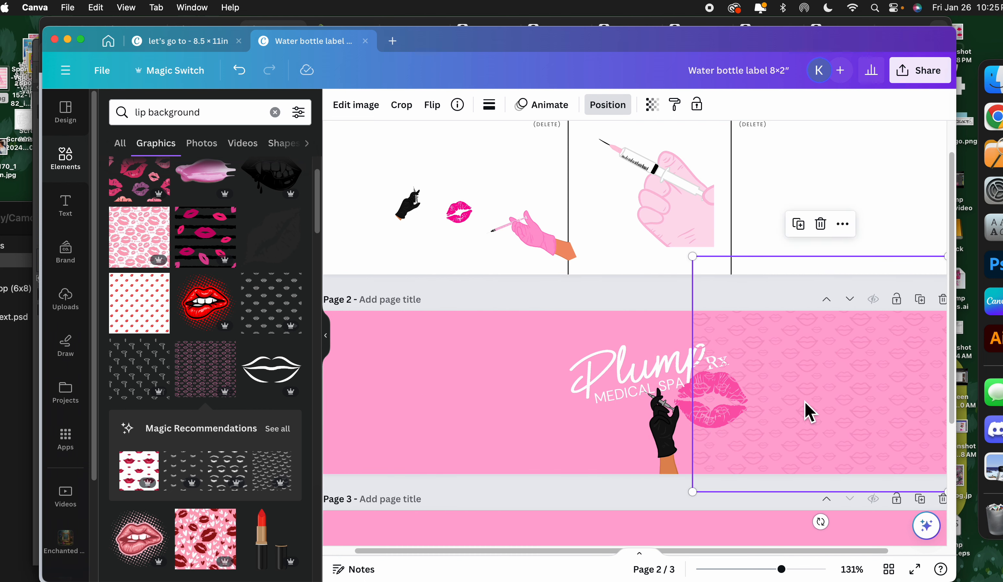
Step: Change the page 2 background to a custom lighter pink
{"action": "left_click", "coordinate": [515, 383]}
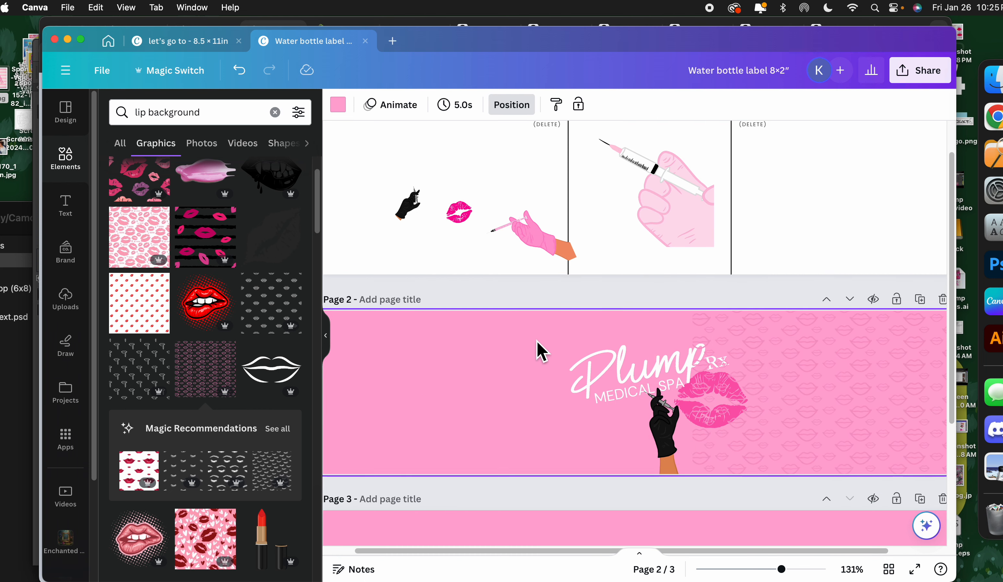
{"action": "left_click", "coordinate": [850, 361]}
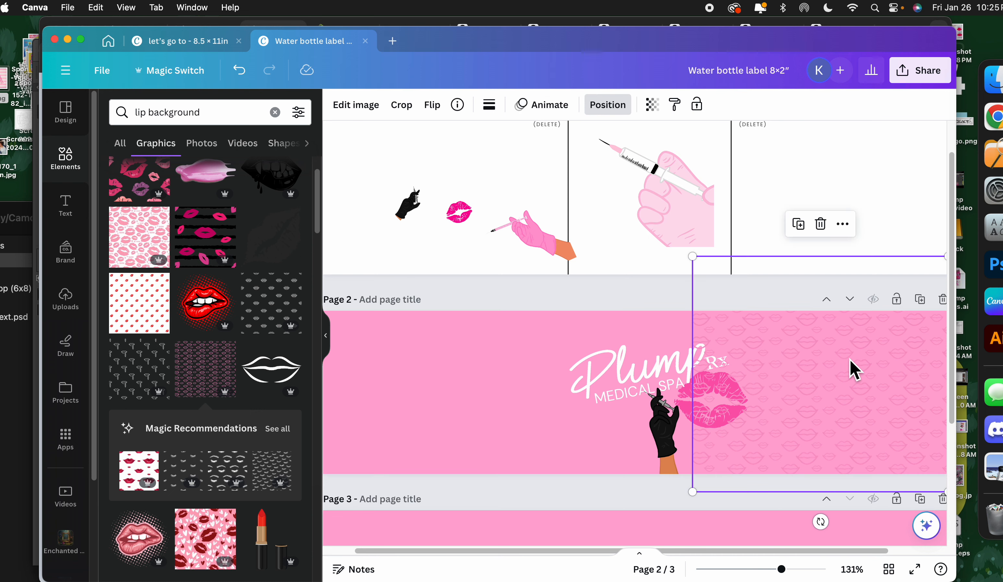
{"action": "left_click", "coordinate": [507, 348]}
{"action": "left_click", "coordinate": [339, 105]}
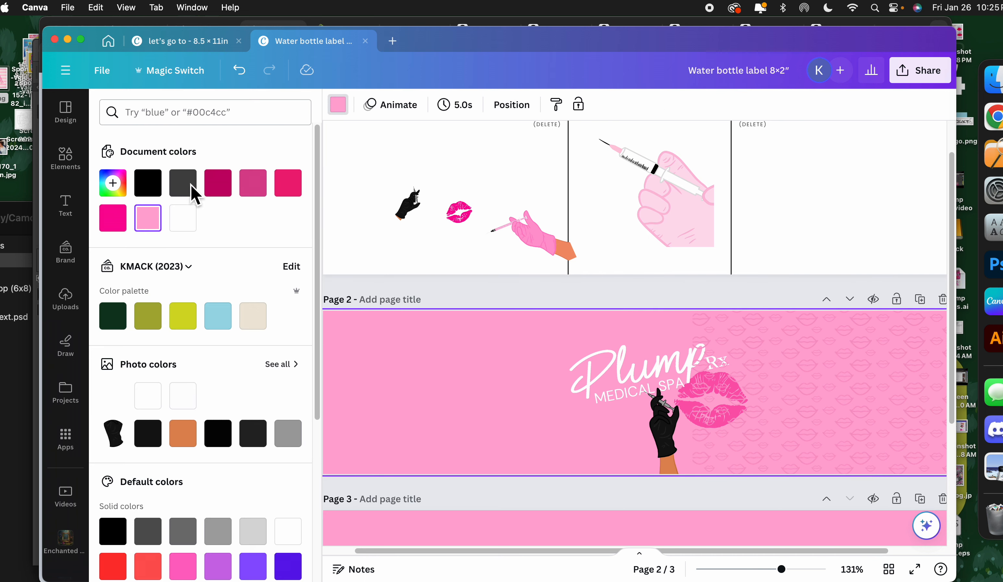
{"action": "left_click", "coordinate": [115, 194]}
{"action": "left_click_drag", "start_coordinate": [183, 258], "coordinate": [158, 247]}
Step: Shift the lip pattern slightly to the right and send it one layer backward
{"action": "left_click_drag", "start_coordinate": [756, 342], "coordinate": [778, 371]}
{"action": "right_click", "coordinate": [779, 380]}
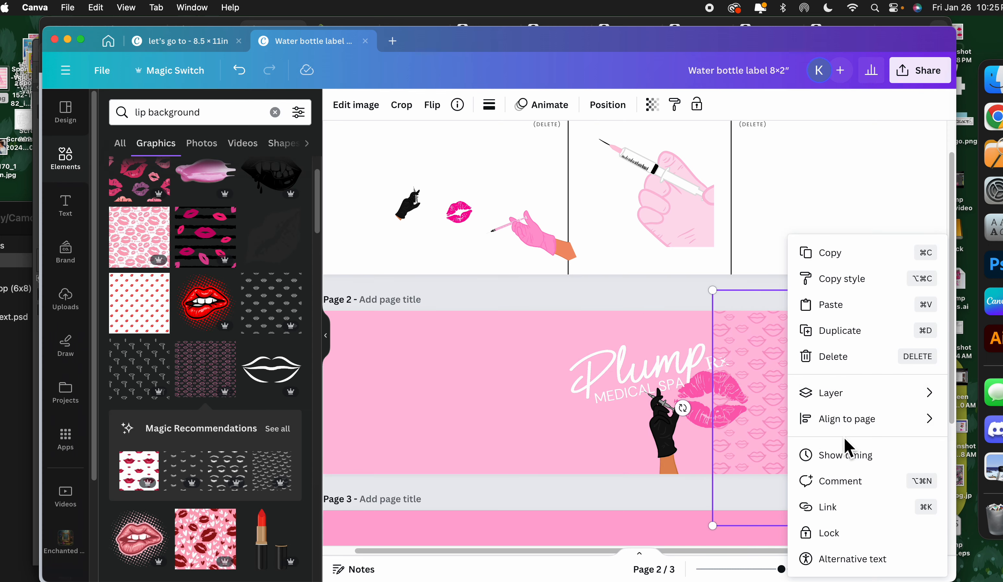
{"action": "mouse_move", "coordinate": [846, 395]}
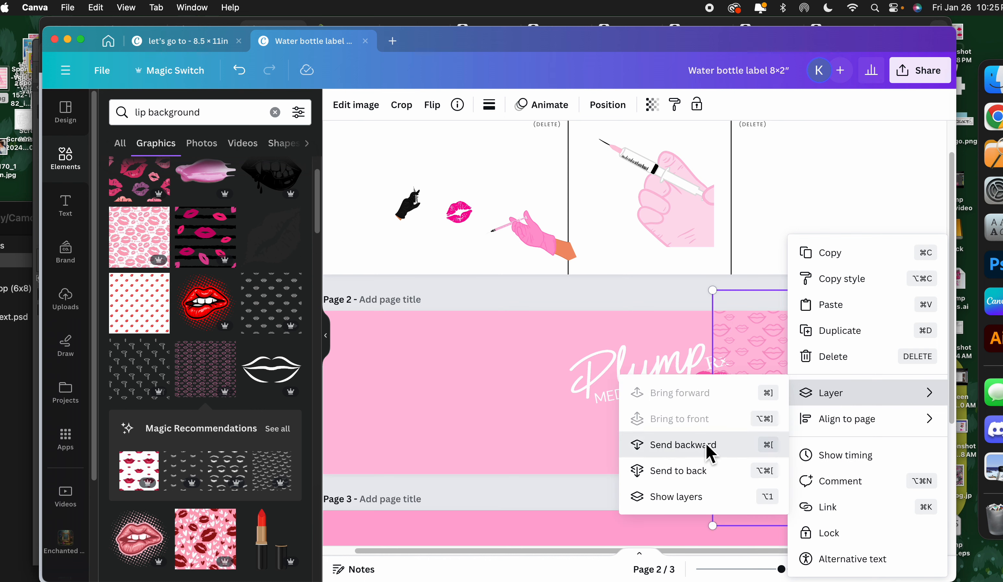
{"action": "left_click", "coordinate": [711, 444]}
{"action": "right_click", "coordinate": [794, 389]}
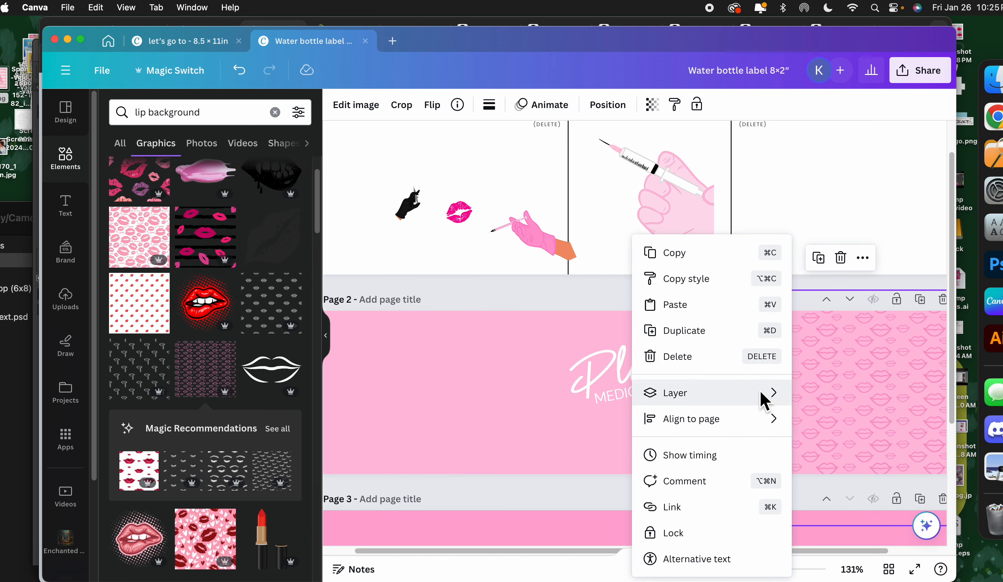
{"action": "mouse_move", "coordinate": [763, 393]}
{"action": "mouse_move", "coordinate": [669, 426]}
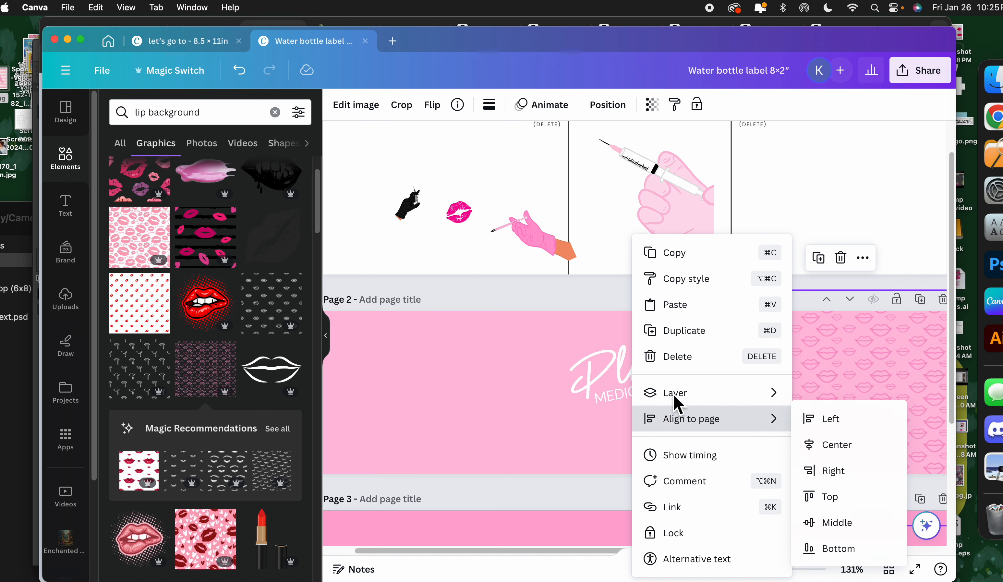
{"action": "mouse_move", "coordinate": [675, 402]}
{"action": "left_click", "coordinate": [553, 471]}
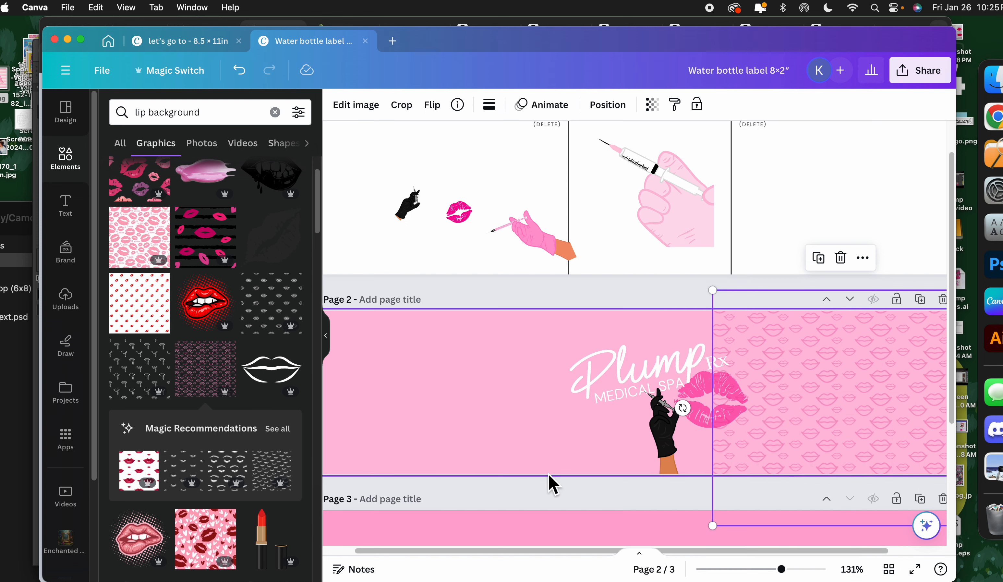
{"action": "left_click", "coordinate": [981, 437]}
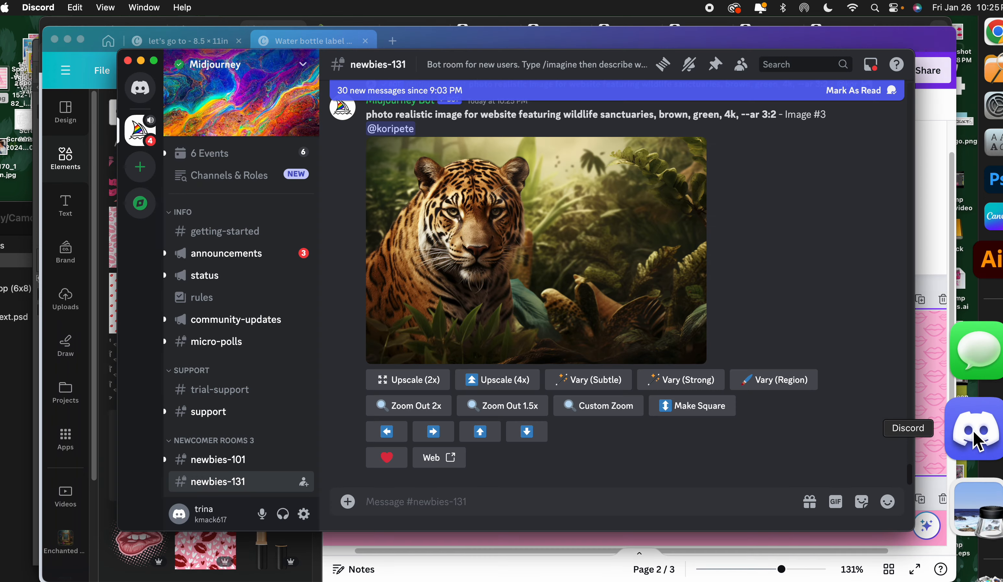
{"action": "left_click", "coordinate": [930, 203]}
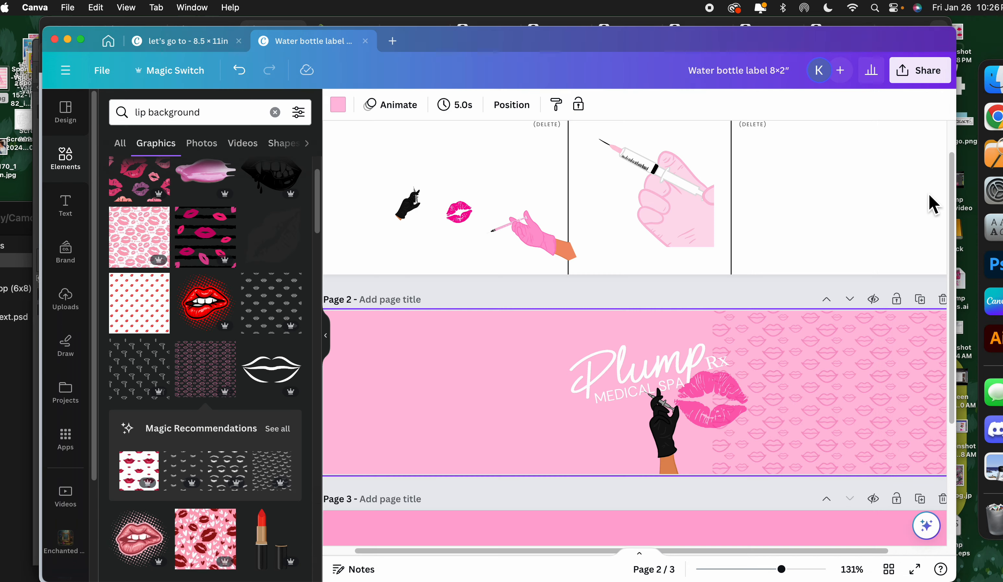
Step: Fade the lip pattern on page 2 by lowering its transparency value
{"action": "left_click", "coordinate": [835, 389]}
{"action": "left_click", "coordinate": [651, 106]}
{"action": "left_click_drag", "start_coordinate": [617, 153], "coordinate": [570, 159]}
{"action": "left_click", "coordinate": [842, 394]}
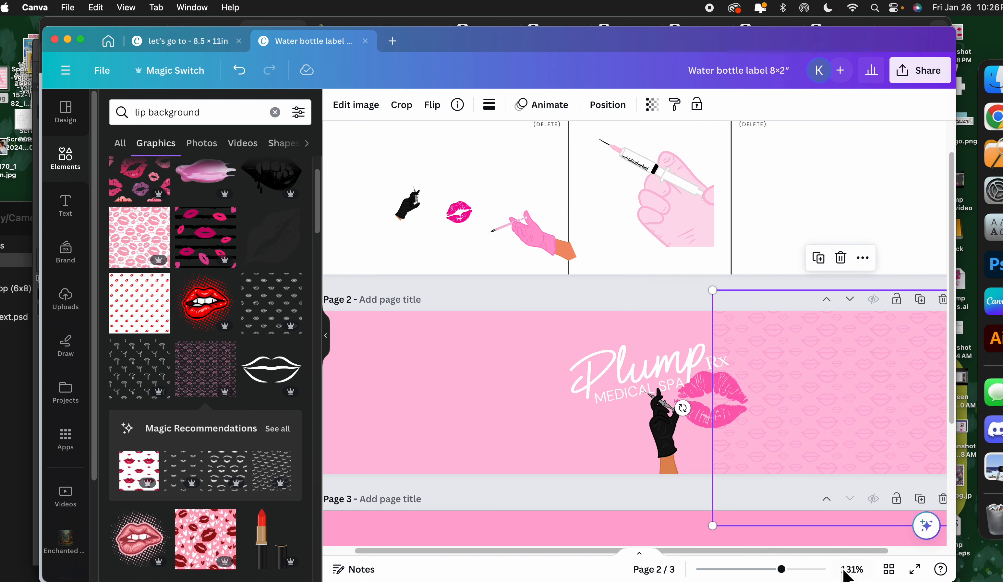
Step: Enlarge the lip pattern and position it so that it covers the full width of the page 2 label
{"action": "left_click_drag", "start_coordinate": [781, 569], "coordinate": [771, 568]}
{"action": "left_click_drag", "start_coordinate": [810, 416], "coordinate": [830, 387]}
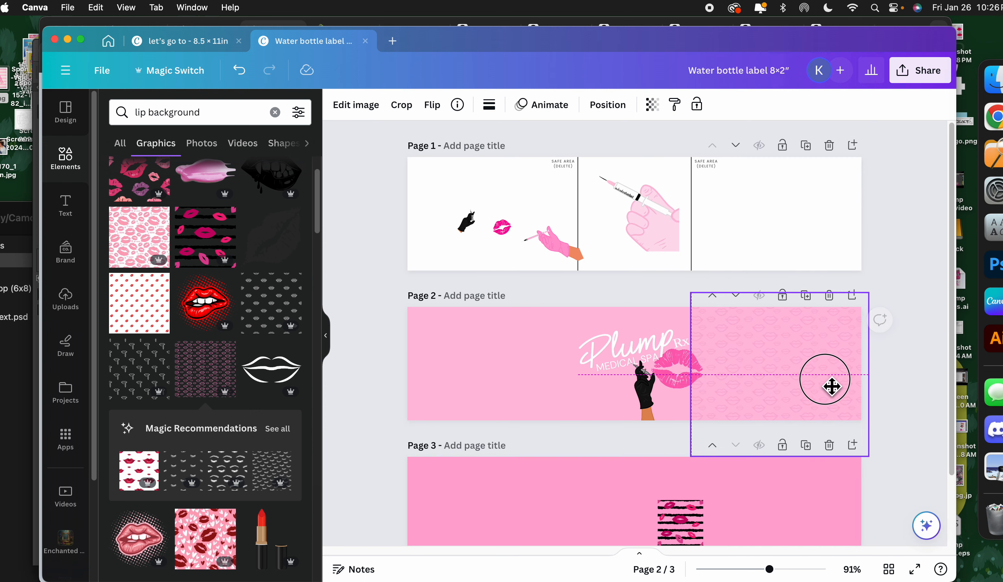
{"action": "left_click_drag", "start_coordinate": [690, 293], "coordinate": [350, 63]}
{"action": "left_click_drag", "start_coordinate": [488, 358], "coordinate": [485, 398]}
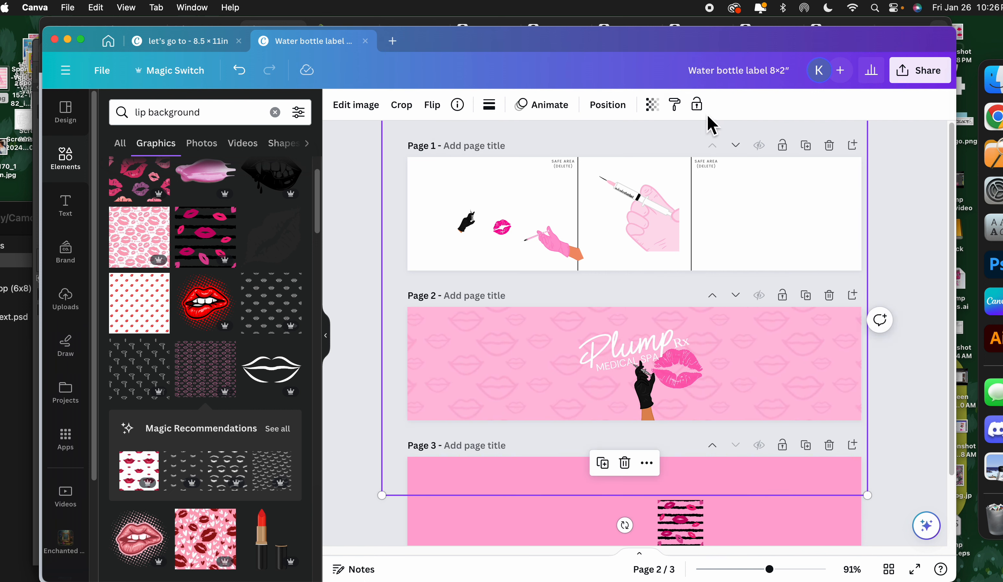
Step: Fade the enlarged lip pattern a little further and fine-tune its position across the label
{"action": "left_click", "coordinate": [653, 107]}
{"action": "left_click_drag", "start_coordinate": [557, 161], "coordinate": [552, 163]}
{"action": "left_click_drag", "start_coordinate": [813, 385], "coordinate": [820, 390]}
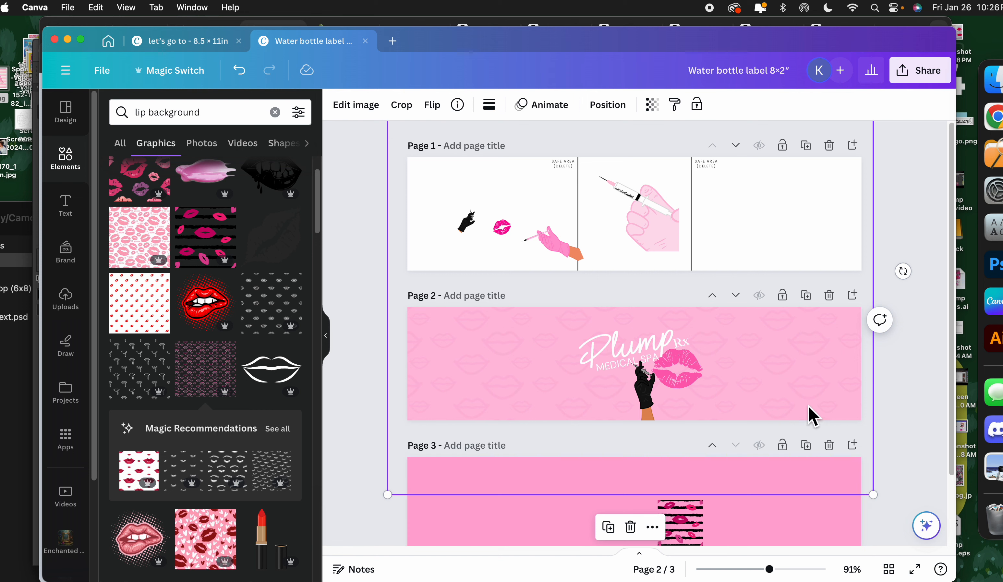
{"action": "left_click", "coordinate": [913, 438]}
{"action": "left_click", "coordinate": [820, 386]}
{"action": "left_click_drag", "start_coordinate": [467, 370], "coordinate": [464, 394]}
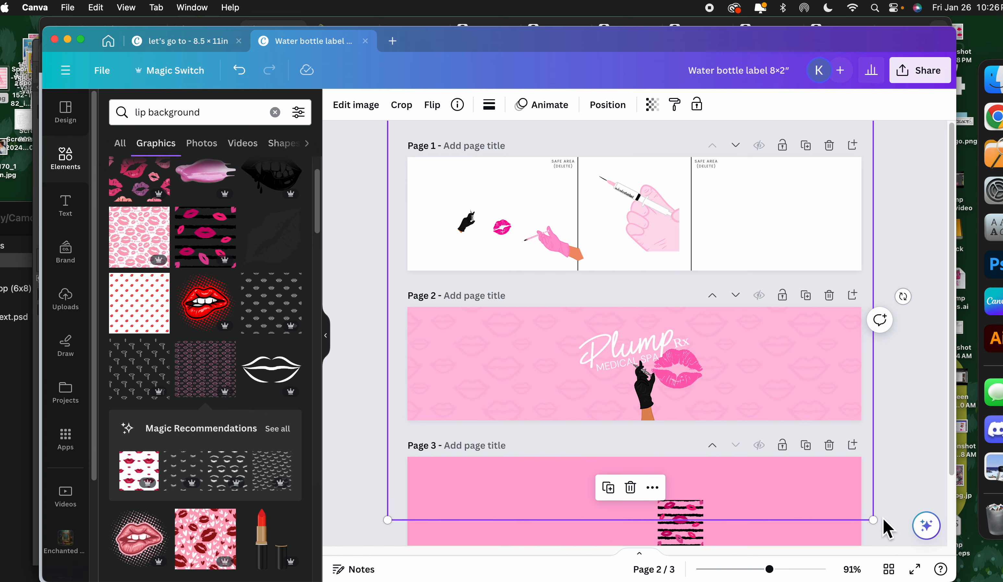
Step: Rotate the lip pattern to a diagonal slant and rescale it to cover the whole page 2 label
{"action": "left_click_drag", "start_coordinate": [873, 519], "coordinate": [727, 386]}
{"action": "left_click_drag", "start_coordinate": [576, 369], "coordinate": [547, 473]}
{"action": "left_click_drag", "start_coordinate": [568, 532], "coordinate": [657, 527]}
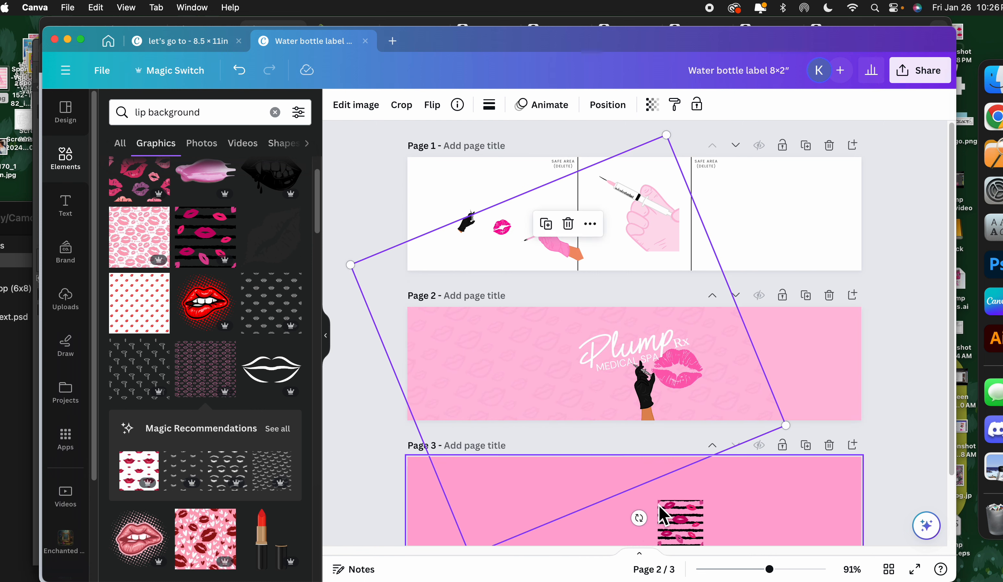
{"action": "left_click_drag", "start_coordinate": [785, 426], "coordinate": [943, 550]}
{"action": "left_click_drag", "start_coordinate": [350, 264], "coordinate": [304, 246]}
{"action": "left_click_drag", "start_coordinate": [793, 398], "coordinate": [789, 364]}
{"action": "left_click", "coordinate": [915, 299]}
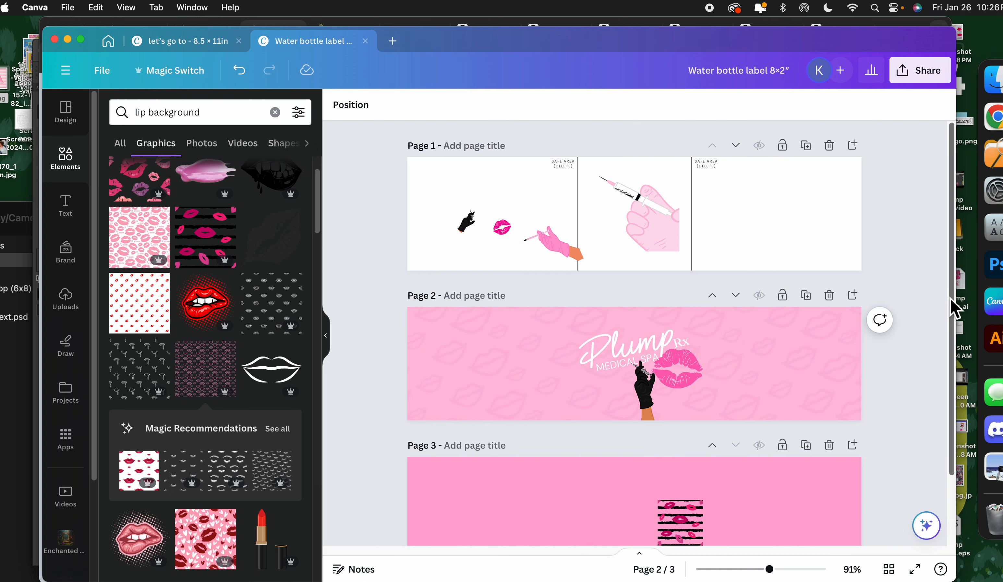
Step: Set the transparency of the pink kiss mark beside the logo to about 64
{"action": "left_click", "coordinate": [641, 366]}
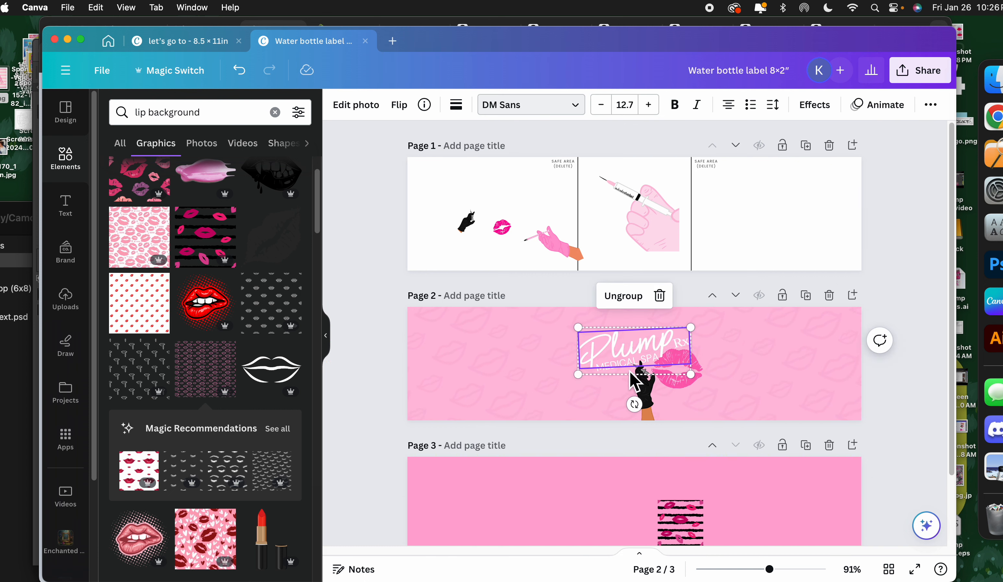
{"action": "left_click", "coordinate": [674, 385]}
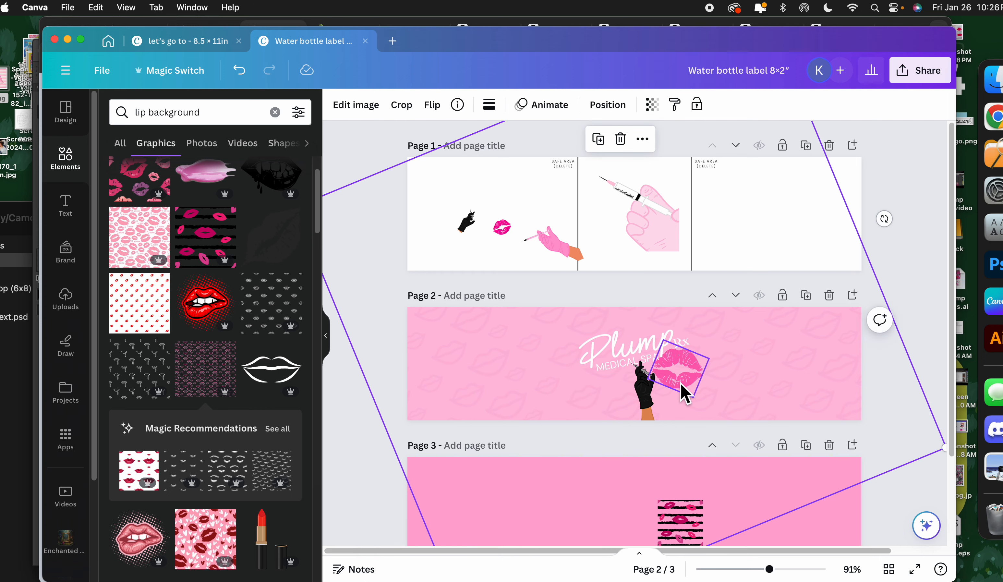
{"action": "left_click", "coordinate": [489, 105]}
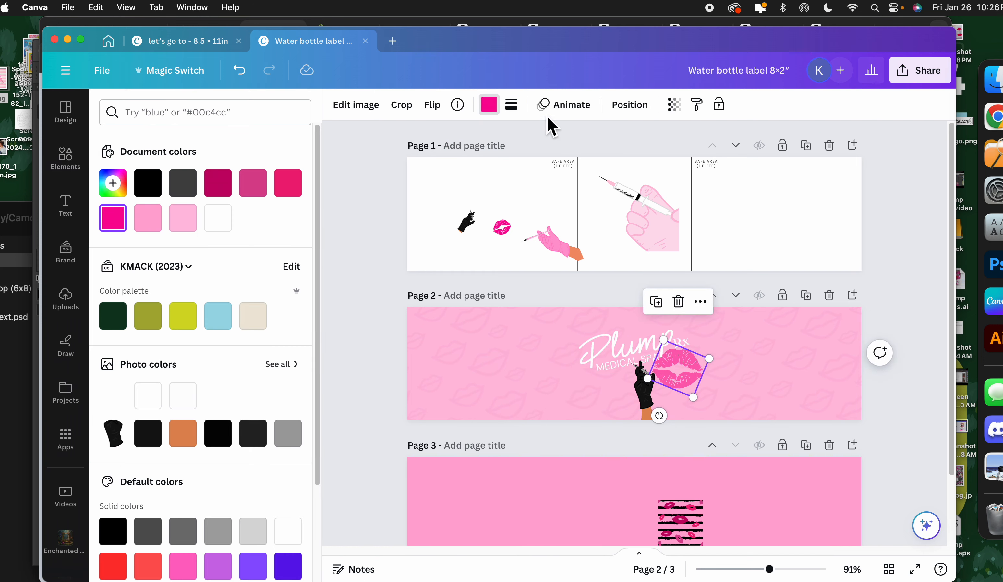
{"action": "left_click", "coordinate": [674, 112]}
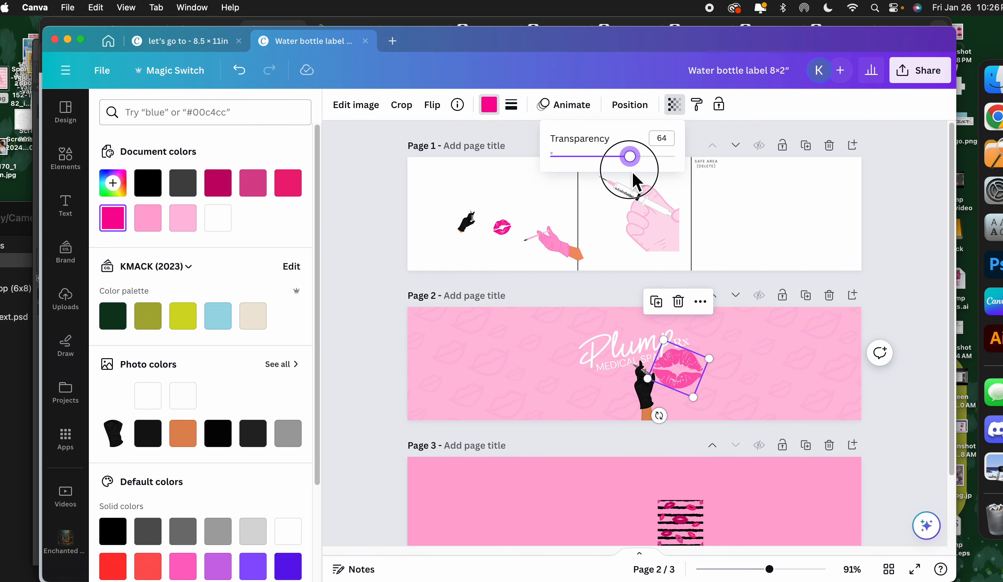
{"action": "left_click_drag", "start_coordinate": [631, 172], "coordinate": [632, 177]}
{"action": "left_click", "coordinate": [725, 402]}
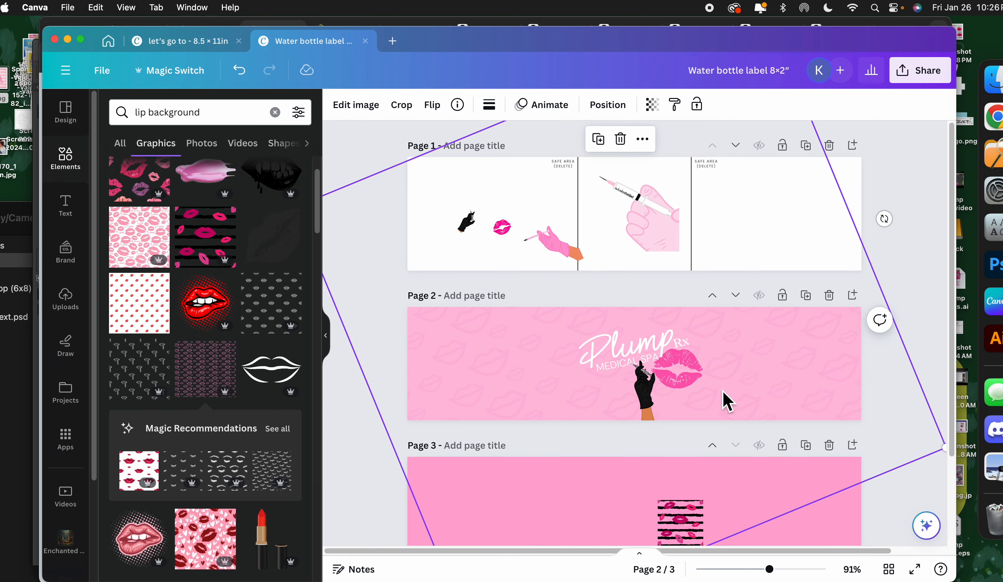
Step: Enlarge the Plump Rx Medical Spa logo group to about 2.1 wide by 0.9 high
{"action": "left_click", "coordinate": [660, 365]}
{"action": "left_click", "coordinate": [639, 360]}
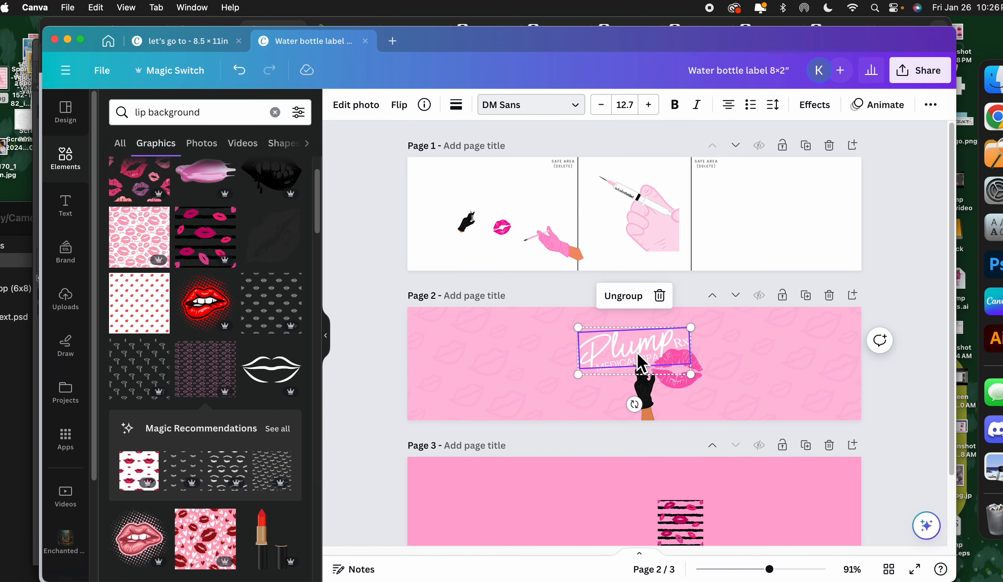
{"action": "left_click_drag", "start_coordinate": [694, 331], "coordinate": [700, 328]}
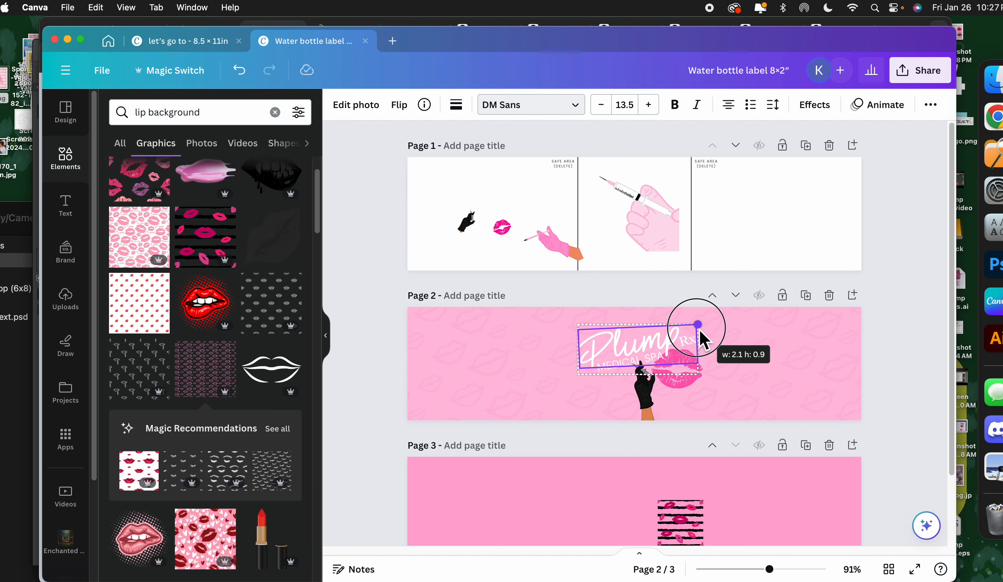
Step: Adjust the placement of the kiss mark and the black-gloved hand beneath the logo
{"action": "left_click", "coordinate": [651, 369]}
{"action": "left_click", "coordinate": [671, 380]}
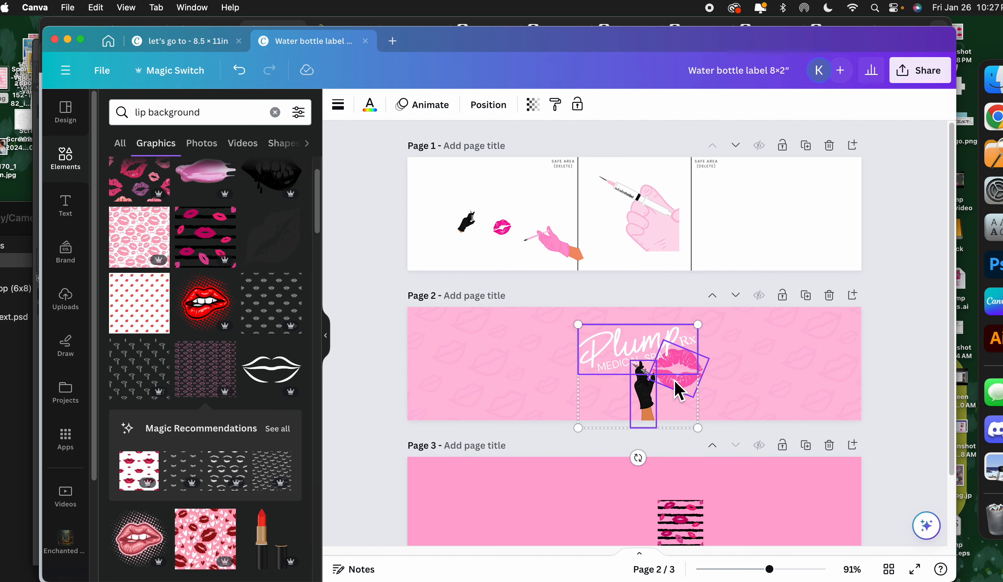
{"action": "left_click_drag", "start_coordinate": [682, 385], "coordinate": [686, 381]}
{"action": "left_click", "coordinate": [643, 395]}
{"action": "left_click_drag", "start_coordinate": [634, 432], "coordinate": [636, 432]}
{"action": "left_click", "coordinate": [768, 385]}
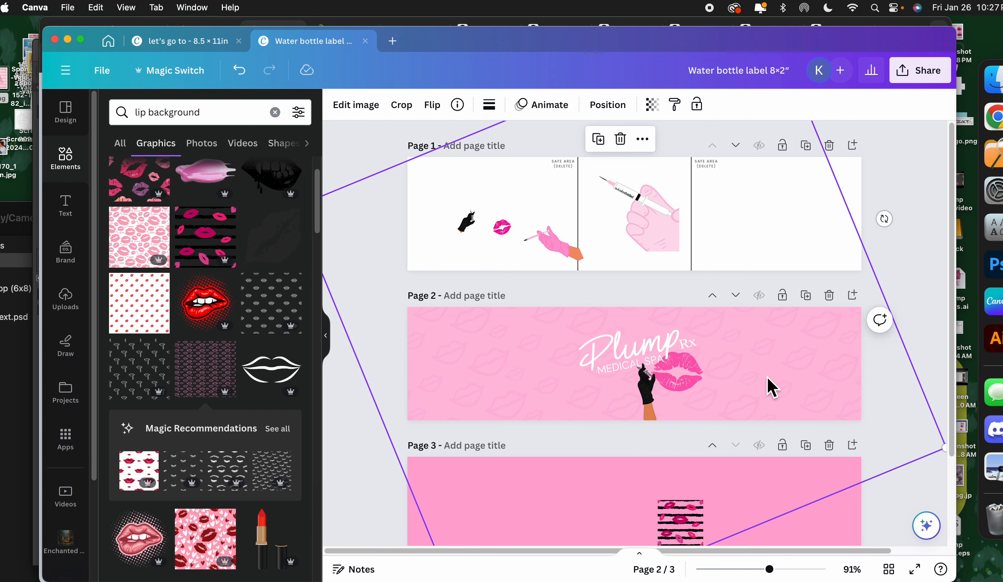
Step: Try to crop the lip pattern to a 16:9 aspect ratio and shift the image within the crop frame
{"action": "scroll", "coordinate": [839, 399], "scroll_direction": "down", "scroll_amount": 1}
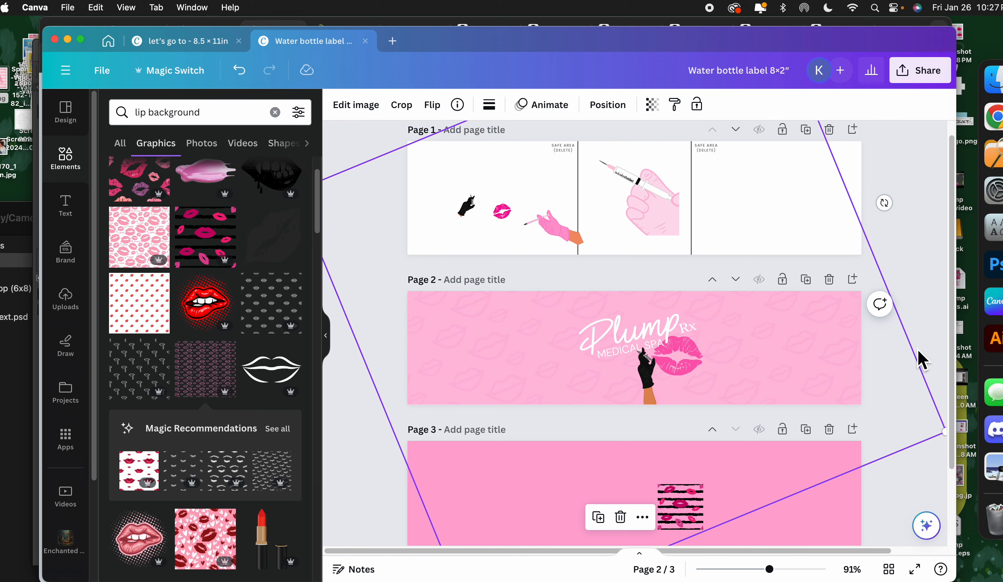
{"action": "left_click", "coordinate": [401, 105]}
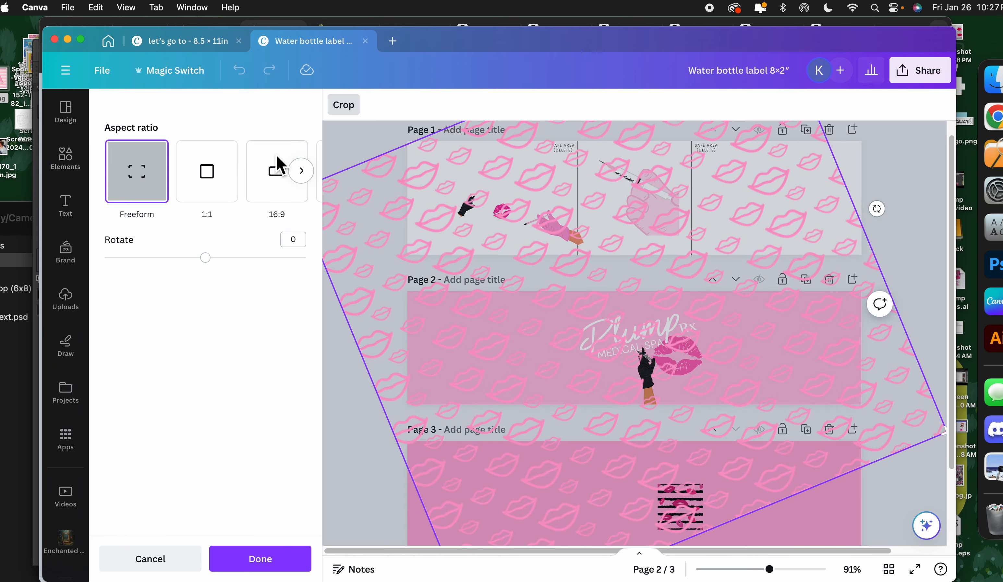
{"action": "left_click", "coordinate": [276, 176]}
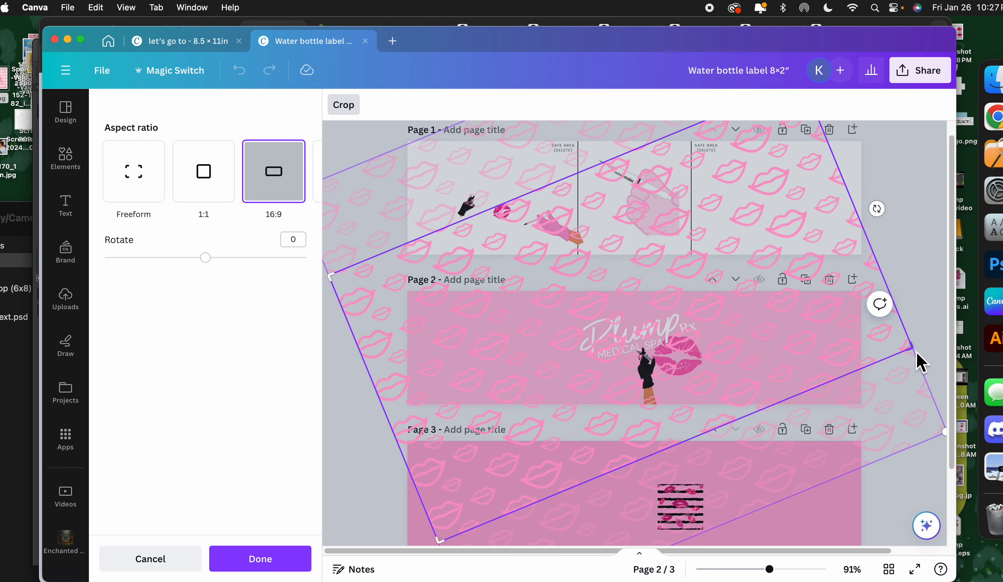
{"action": "left_click_drag", "start_coordinate": [922, 378], "coordinate": [936, 391]}
{"action": "left_click_drag", "start_coordinate": [795, 326], "coordinate": [775, 322]}
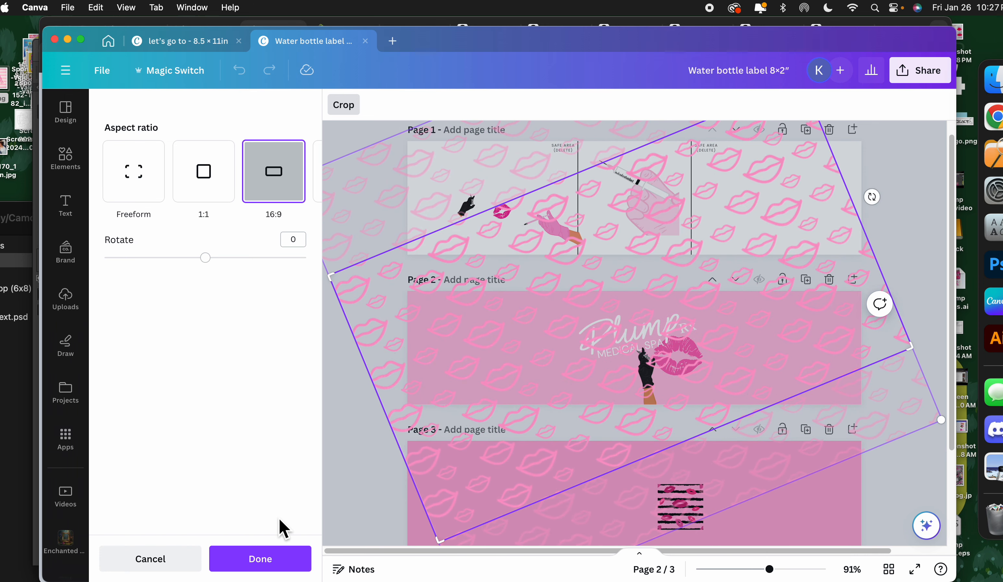
{"action": "mouse_move", "coordinate": [206, 265]}
{"action": "left_mouse_down"}
{"action": "mouse_move", "coordinate": [188, 267]}
{"action": "mouse_move", "coordinate": [209, 274]}
{"action": "left_mouse_up"}
{"action": "left_click_drag", "start_coordinate": [439, 355], "coordinate": [455, 353]}
{"action": "left_click", "coordinate": [261, 558]}
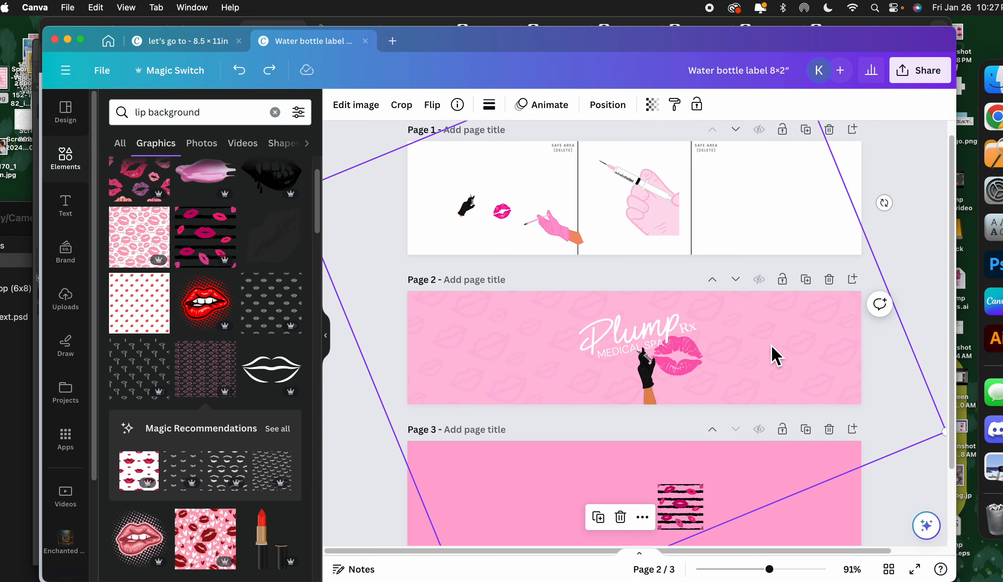
Step: Lock the lip pattern in the background of page 2
{"action": "right_click", "coordinate": [822, 362]}
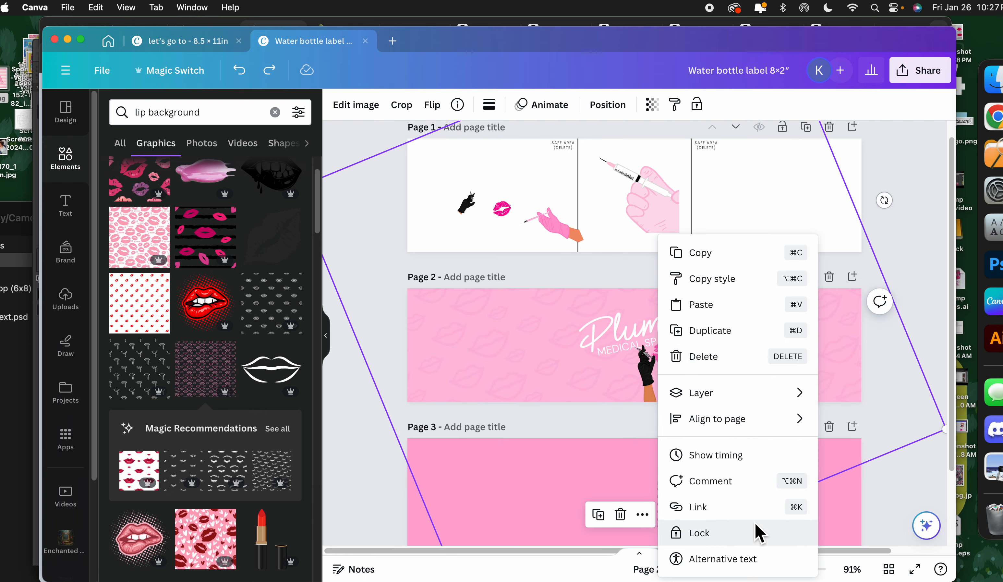
{"action": "left_click", "coordinate": [759, 533]}
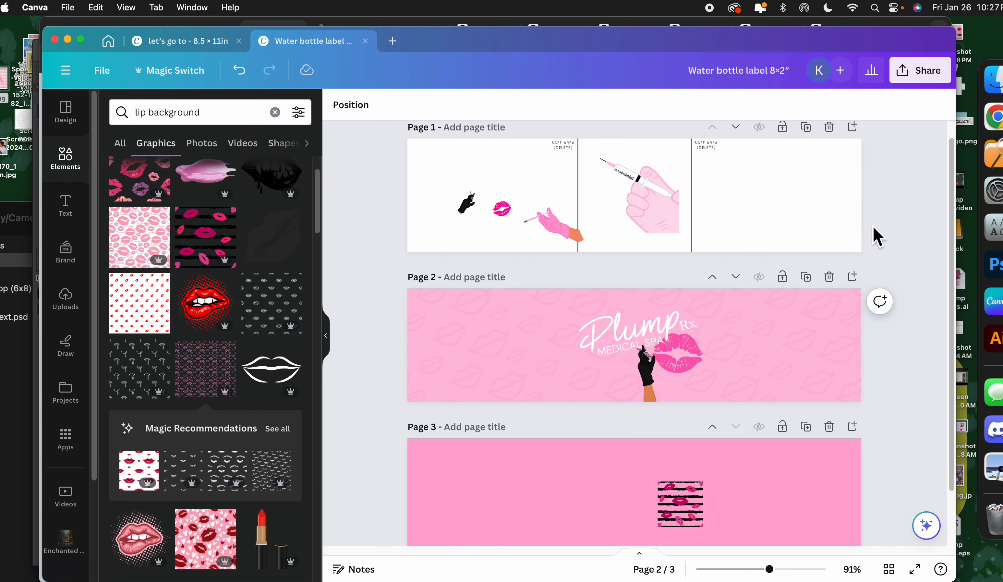
{"action": "left_click", "coordinate": [825, 243]}
{"action": "scroll", "coordinate": [703, 472], "scroll_direction": "down", "scroll_amount": 1}
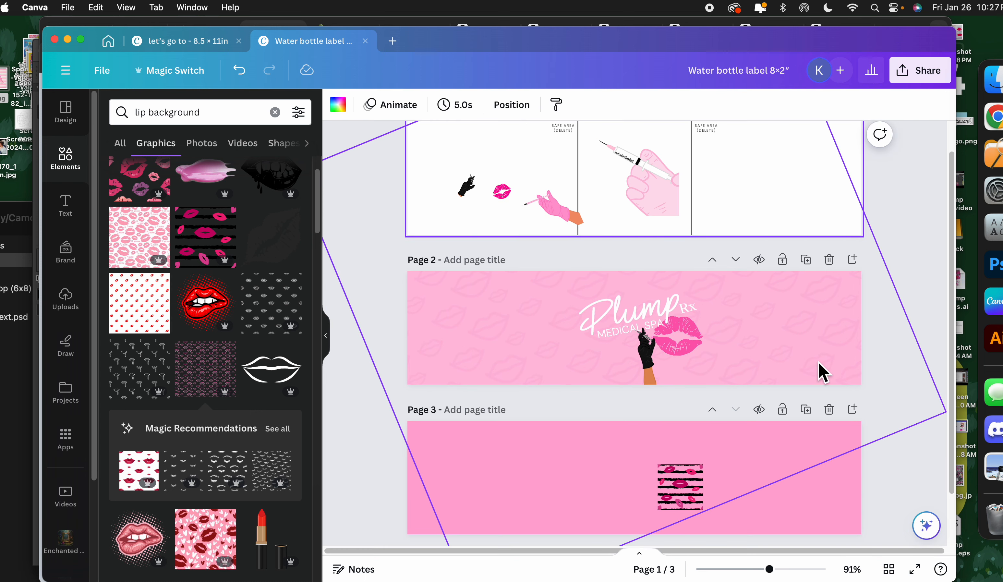
{"action": "left_click", "coordinate": [638, 341]}
{"action": "left_click", "coordinate": [622, 346]}
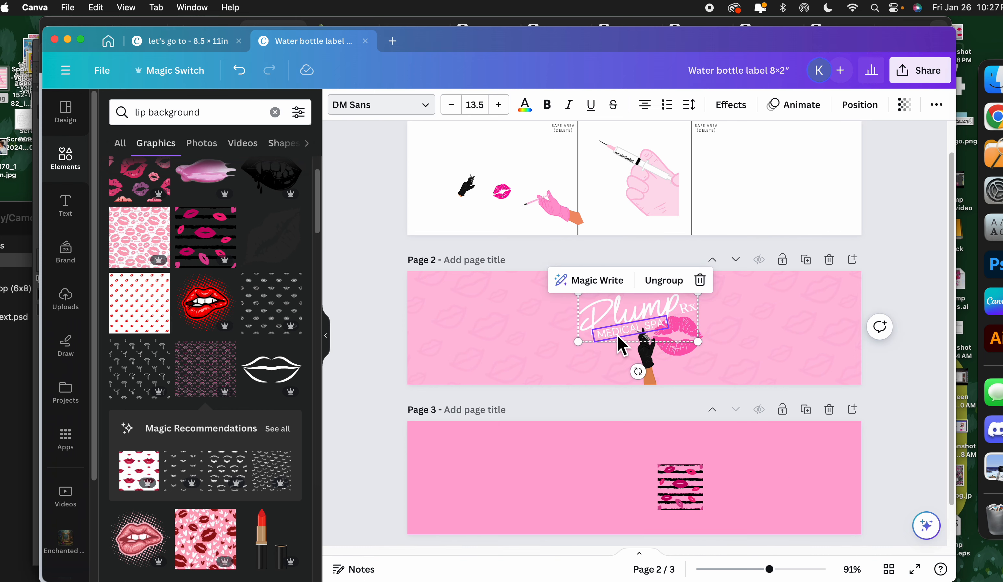
{"action": "left_click", "coordinate": [727, 107]}
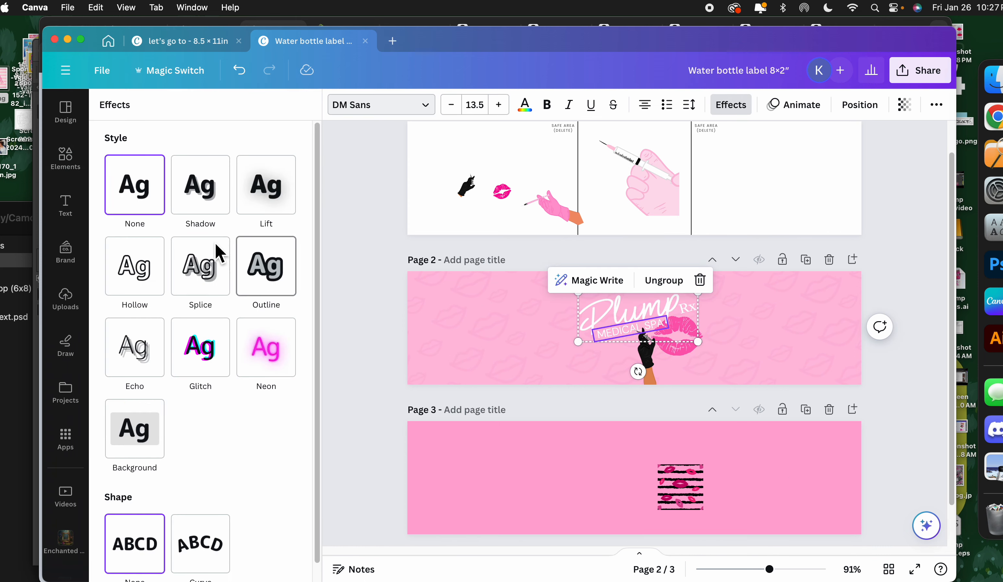
{"action": "left_click", "coordinate": [651, 379]}
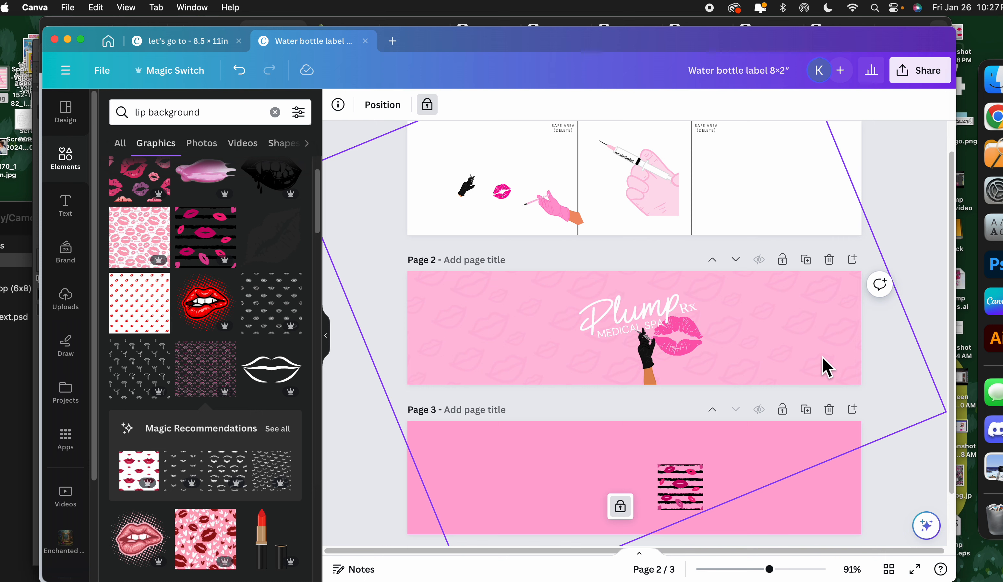
{"action": "scroll", "coordinate": [746, 351], "scroll_direction": "down", "scroll_amount": 2}
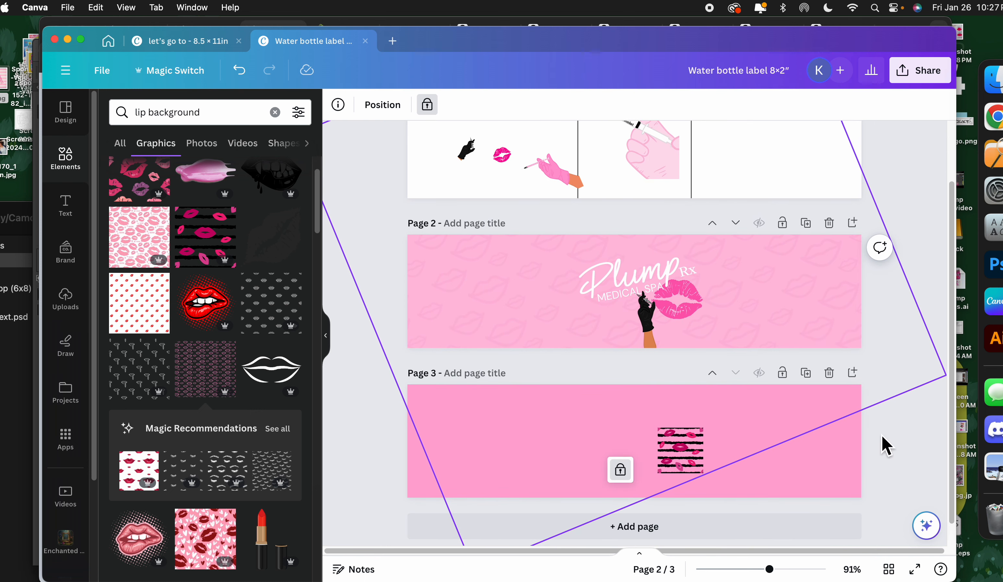
{"action": "left_click", "coordinate": [903, 454]}
{"action": "scroll", "coordinate": [902, 454], "scroll_direction": "up", "scroll_amount": 3}
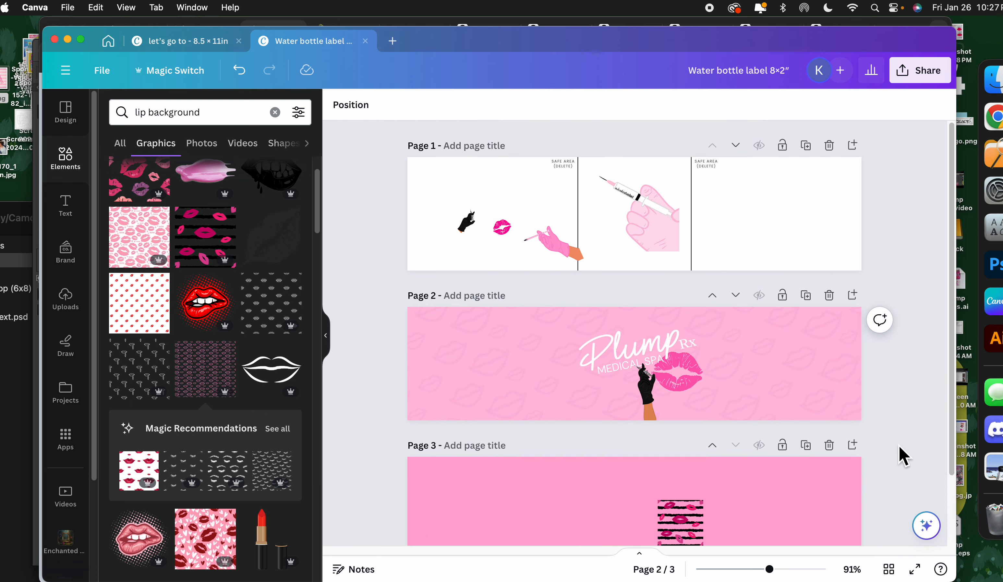
{"action": "scroll", "coordinate": [600, 382], "scroll_direction": "down", "scroll_amount": 3}
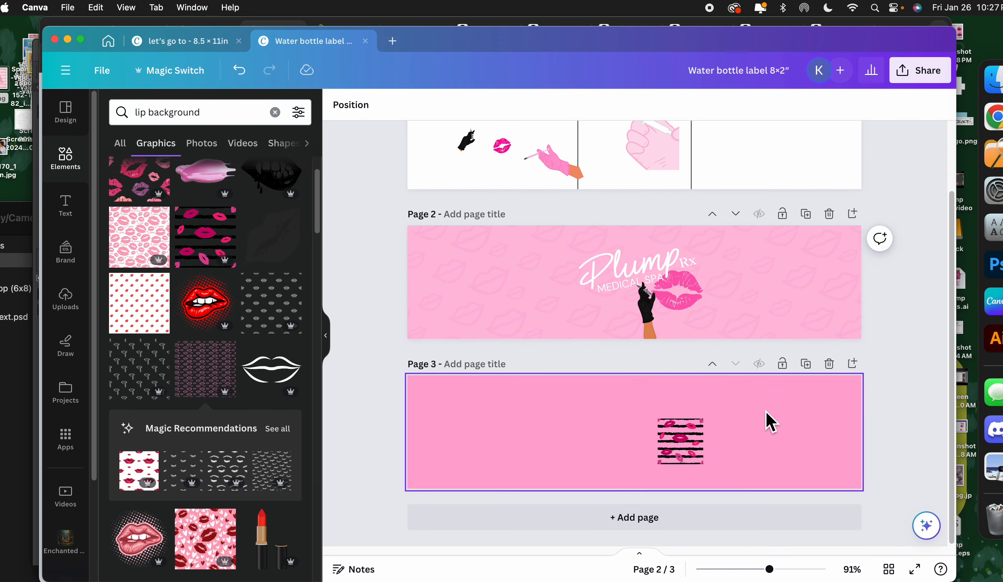
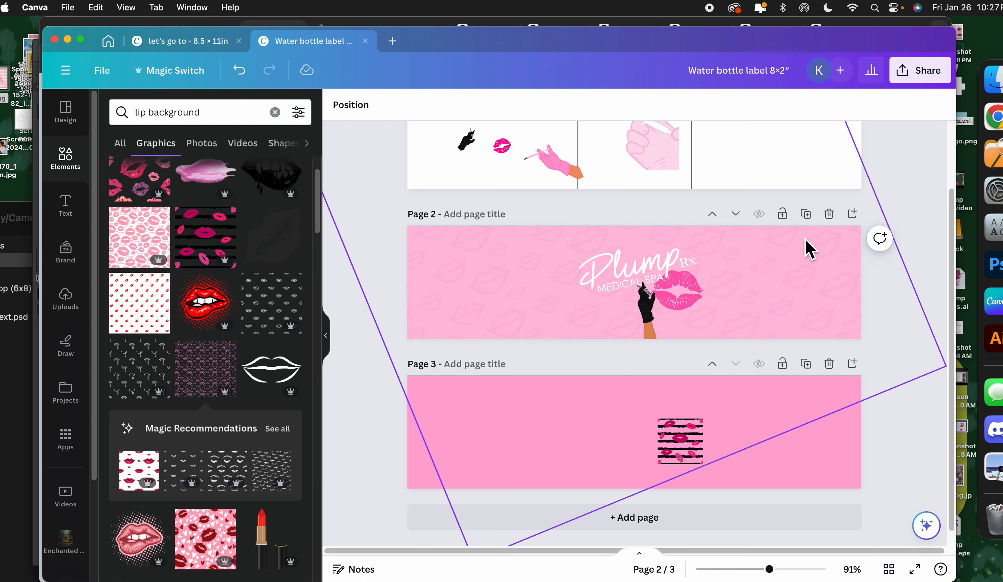
Step: Duplicate page 2, unlock the lip pattern on the copy and shift it left to expose the page background
{"action": "left_click", "coordinate": [807, 213]}
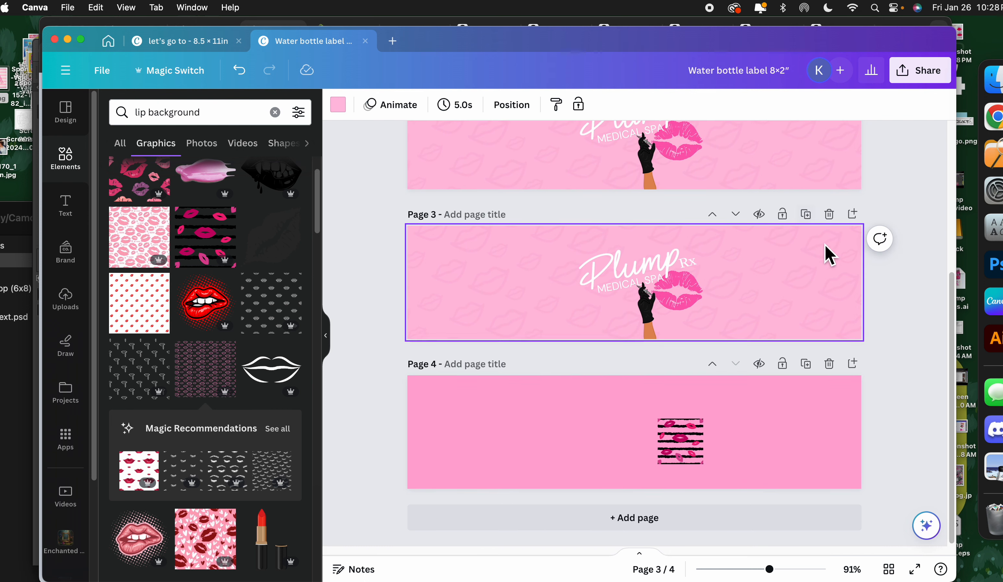
{"action": "left_click", "coordinate": [818, 293]}
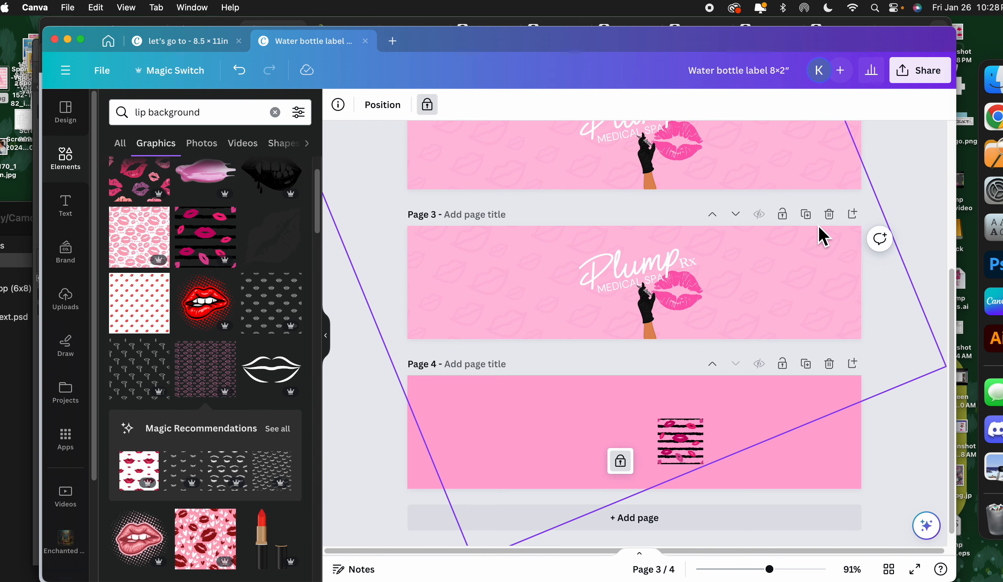
{"action": "left_click", "coordinate": [427, 104]}
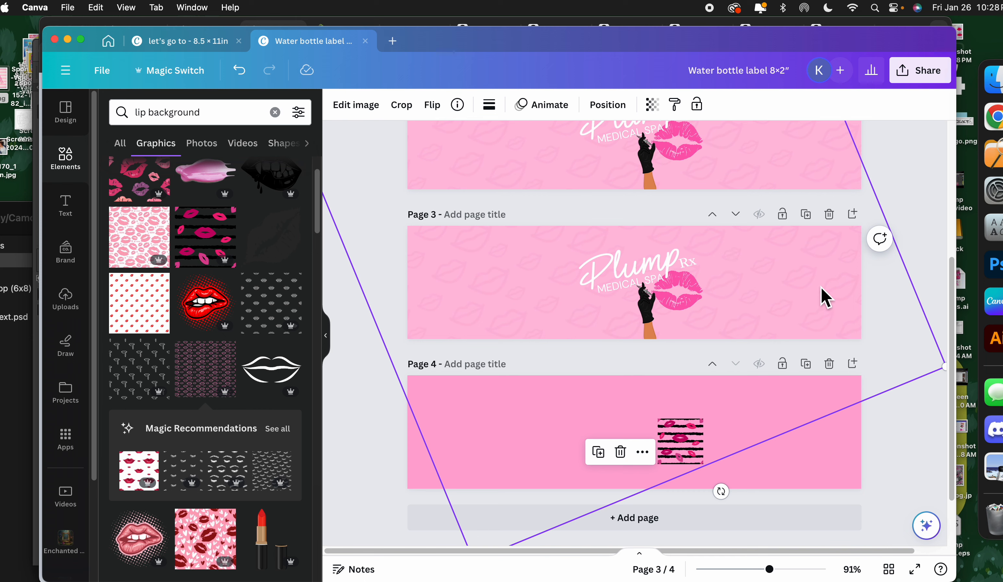
{"action": "left_click_drag", "start_coordinate": [825, 298], "coordinate": [499, 304]}
Step: Change the page 3 background to the hot pink from the document colors
{"action": "left_click", "coordinate": [785, 309]}
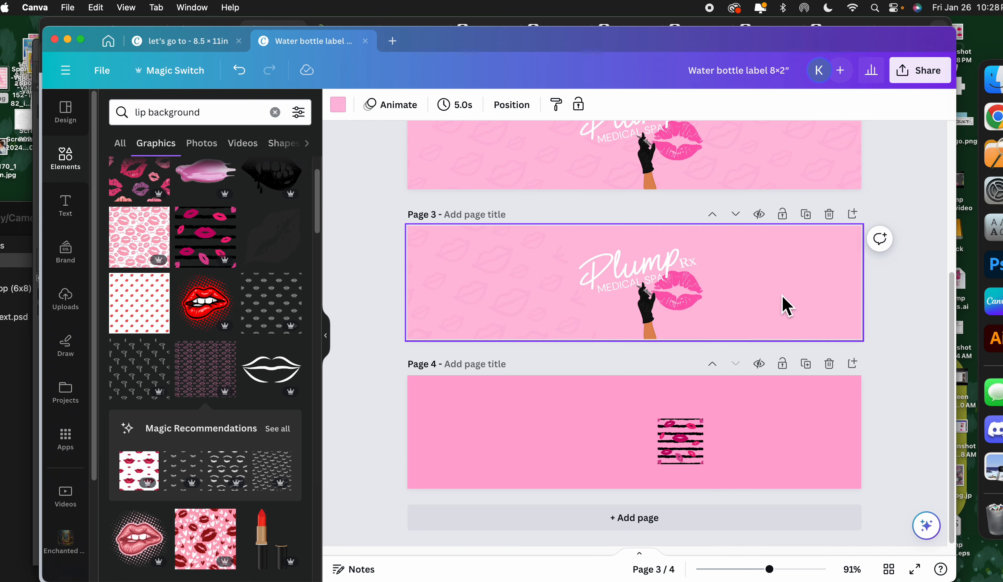
{"action": "left_click", "coordinate": [339, 105]}
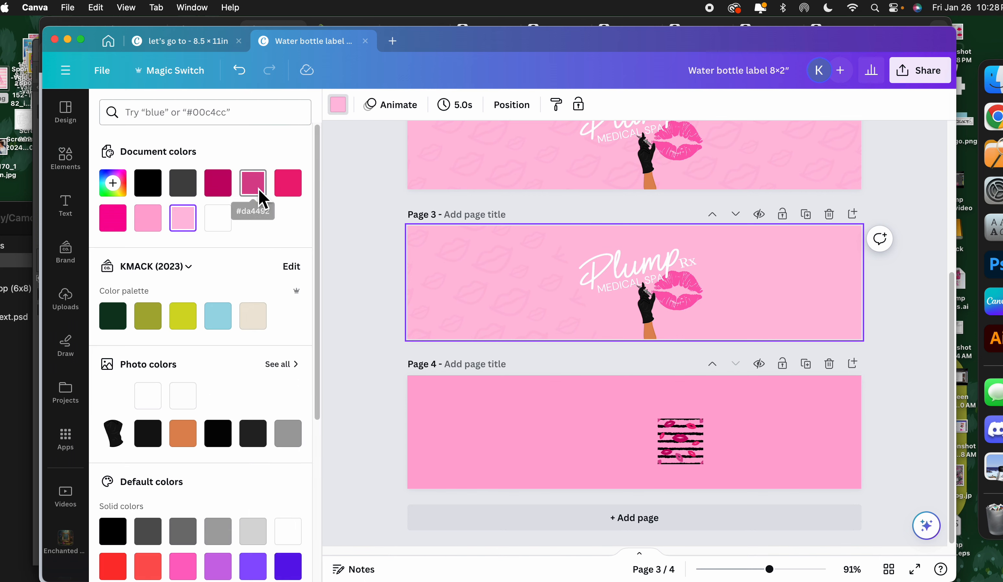
{"action": "left_click", "coordinate": [115, 219]}
Step: Recolor the kiss mark on page 3 to light pink #ffbdde
{"action": "left_click", "coordinate": [691, 309]}
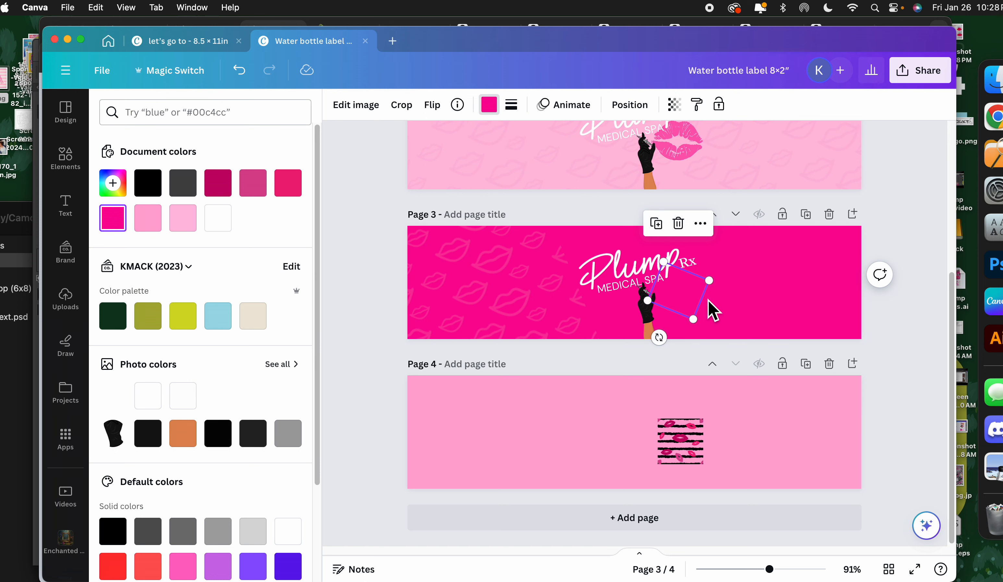
{"action": "left_click", "coordinate": [808, 289]}
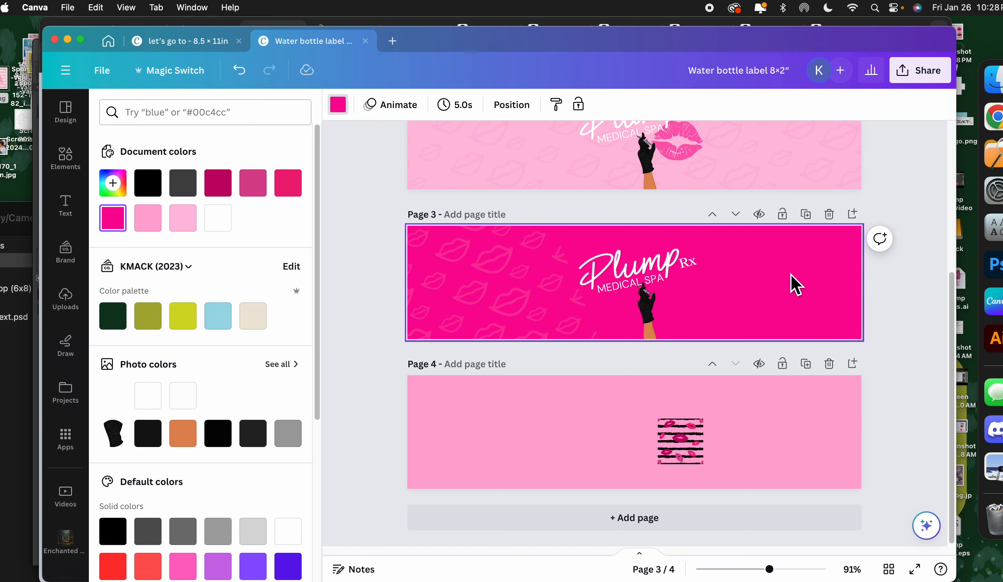
{"action": "left_click", "coordinate": [698, 304]}
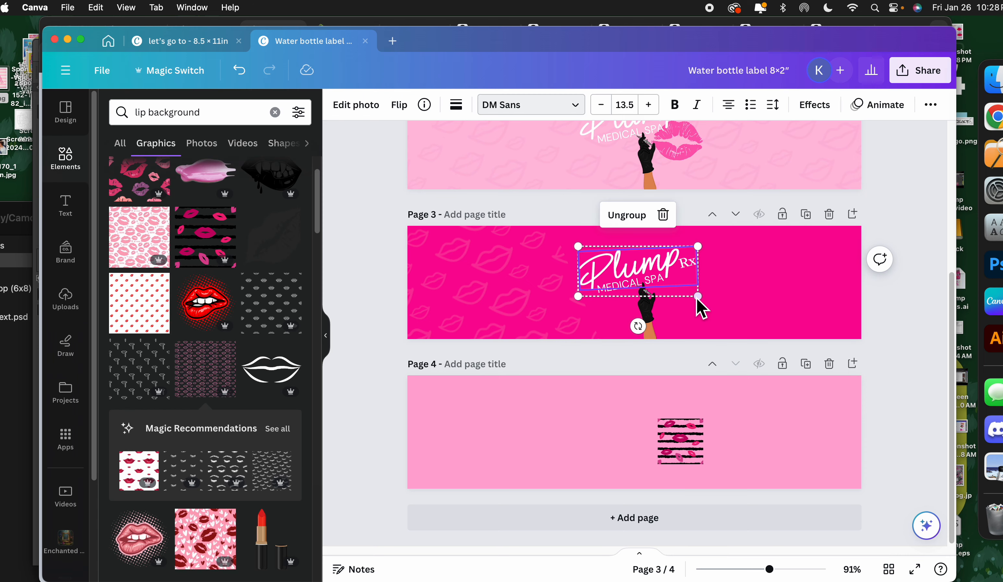
{"action": "left_click", "coordinate": [782, 318]}
{"action": "left_click", "coordinate": [697, 303]}
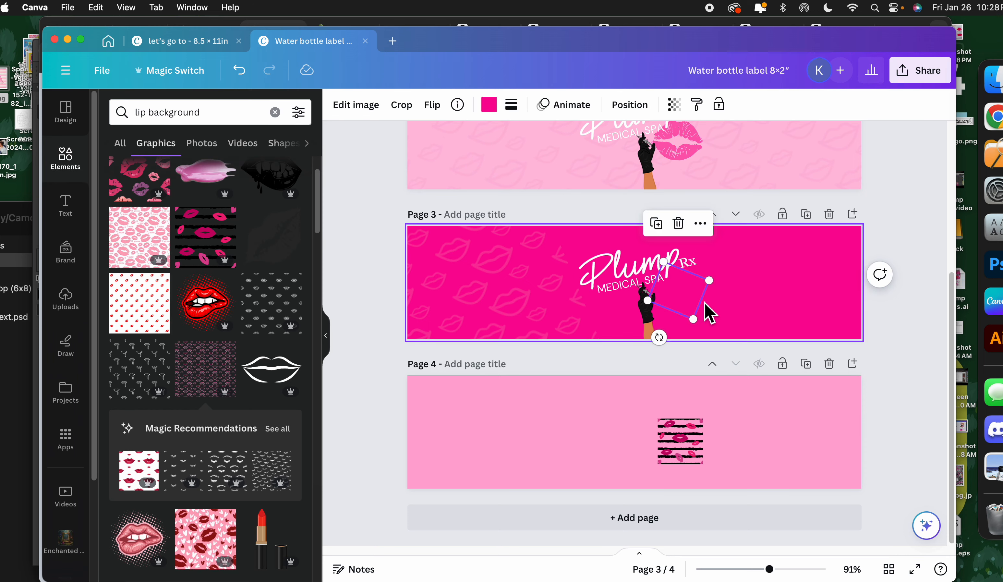
{"action": "left_click", "coordinate": [495, 104]}
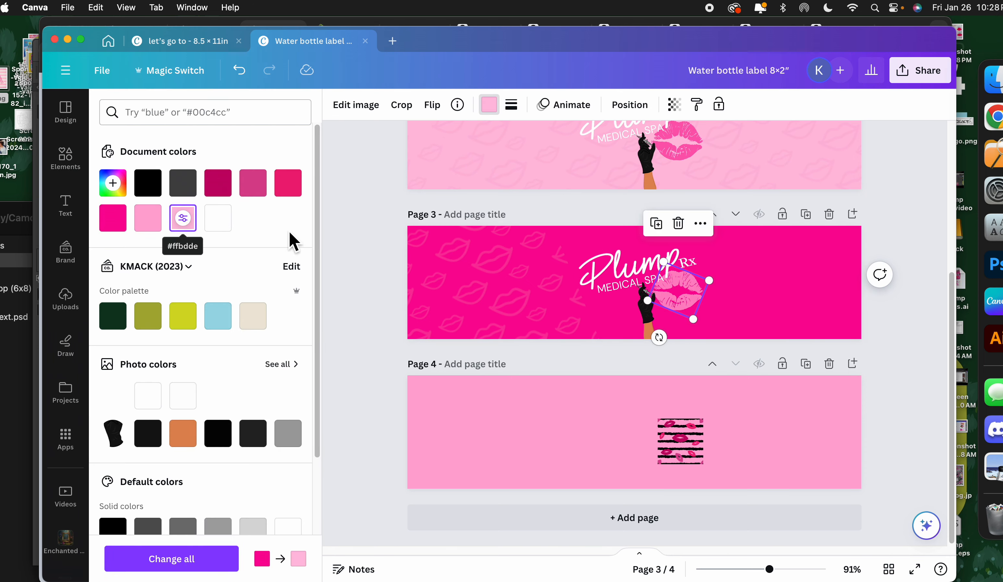
{"action": "left_click", "coordinate": [749, 294]}
Step: Move the lip pattern back across the whole of page 3 and adjust its transparency
{"action": "left_click_drag", "start_coordinate": [460, 296], "coordinate": [820, 309]}
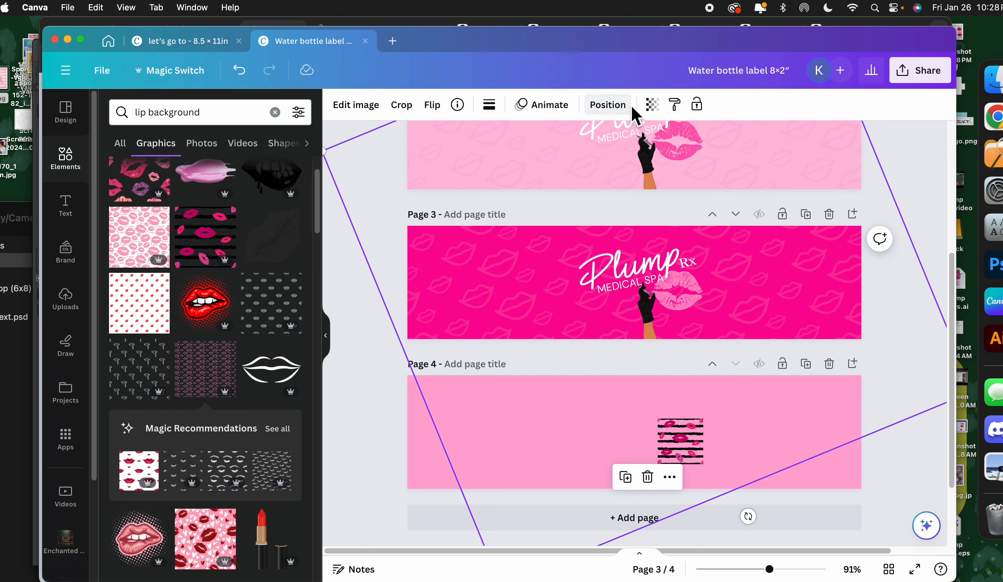
{"action": "left_click", "coordinate": [651, 105]}
{"action": "left_click", "coordinate": [551, 157]}
{"action": "mouse_move", "coordinate": [555, 161]}
{"action": "left_mouse_down"}
{"action": "mouse_move", "coordinate": [565, 161]}
{"action": "mouse_move", "coordinate": [547, 168]}
{"action": "left_mouse_up"}
{"action": "left_click", "coordinate": [359, 397]}
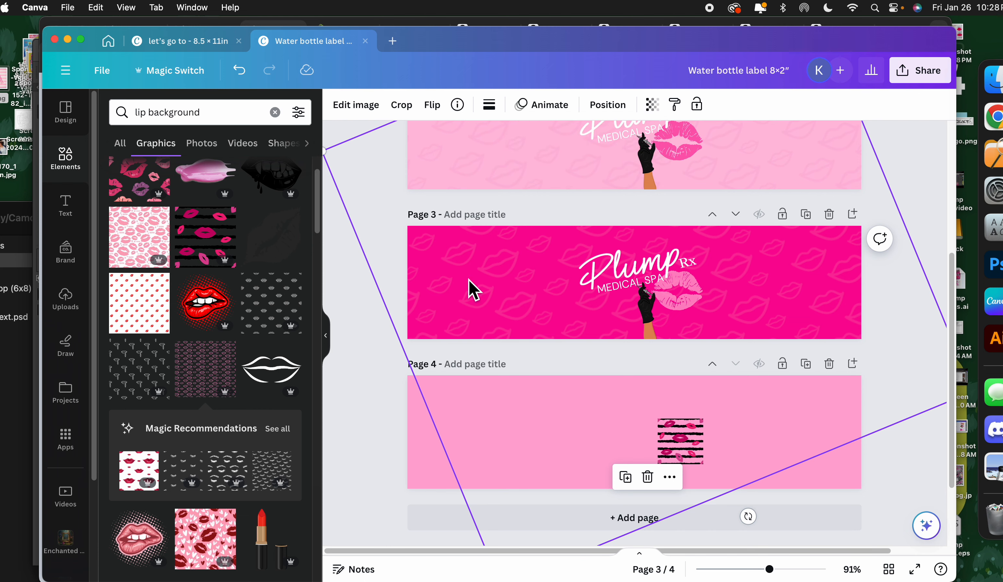
Step: Browse the image effects for the page 3 lip pattern and open the full Duotone collection
{"action": "left_click", "coordinate": [369, 107]}
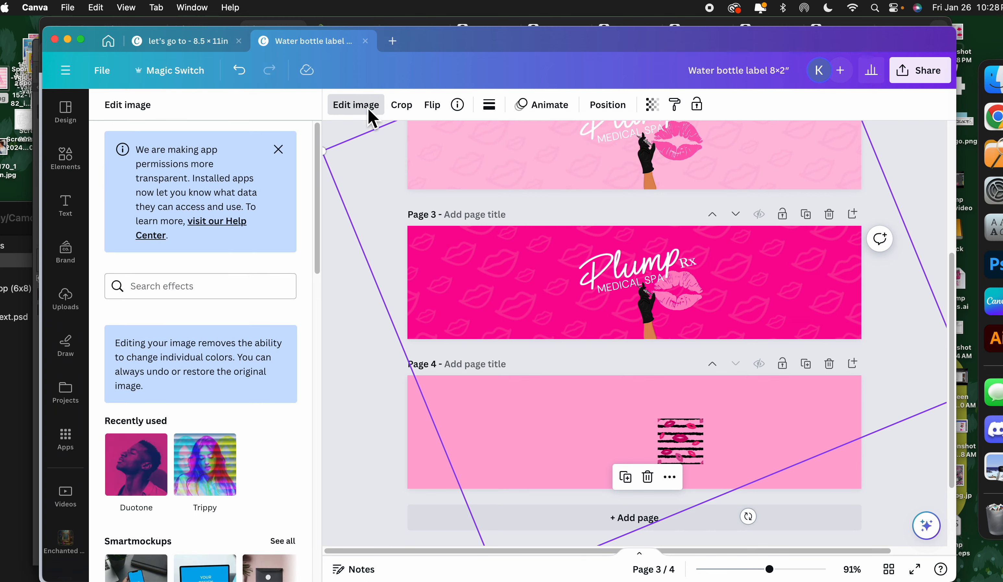
{"action": "scroll", "coordinate": [199, 314], "scroll_direction": "down", "scroll_amount": 9}
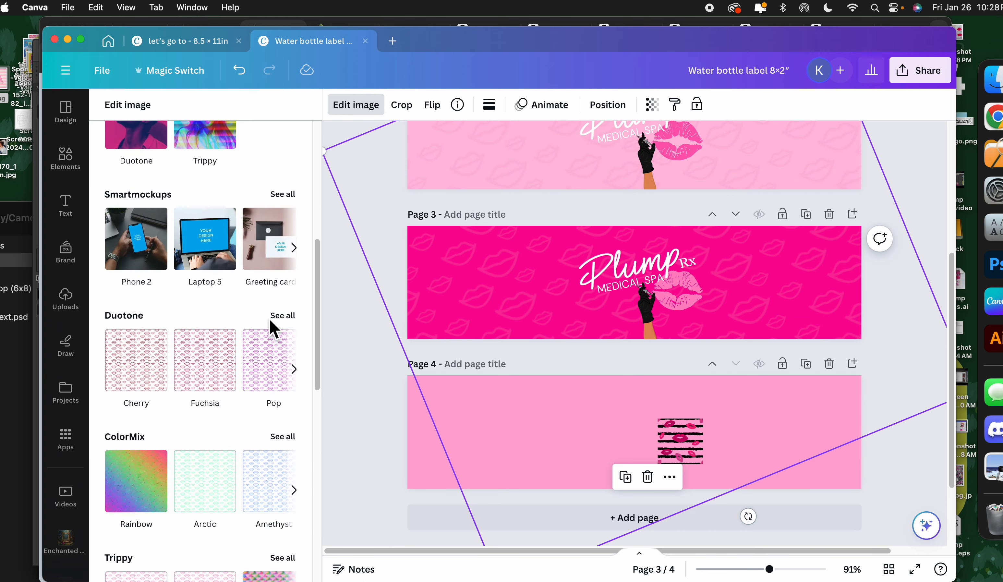
{"action": "scroll", "coordinate": [284, 319], "scroll_direction": "down", "scroll_amount": 5}
{"action": "scroll", "coordinate": [242, 353], "scroll_direction": "up", "scroll_amount": 10}
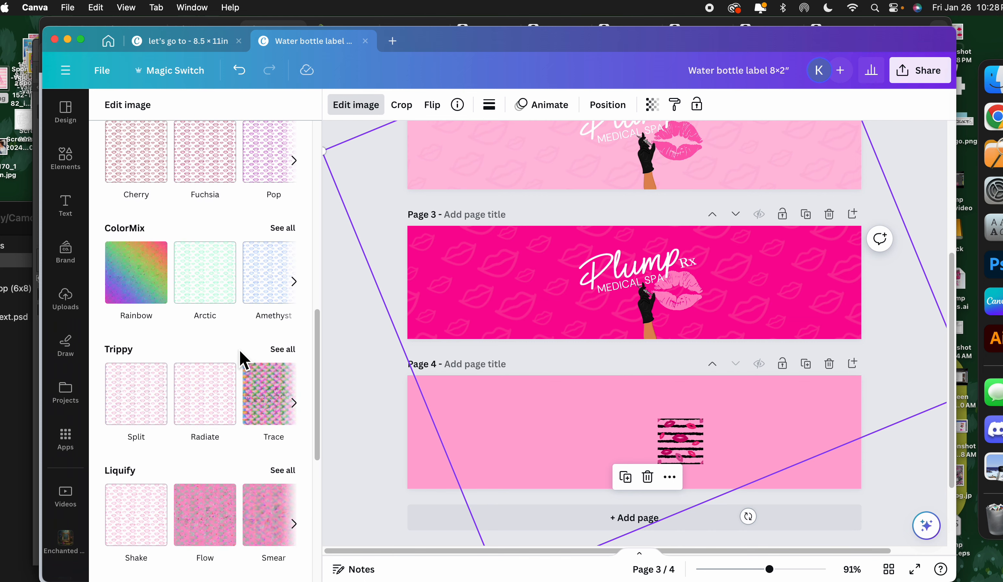
{"action": "left_click", "coordinate": [285, 380]}
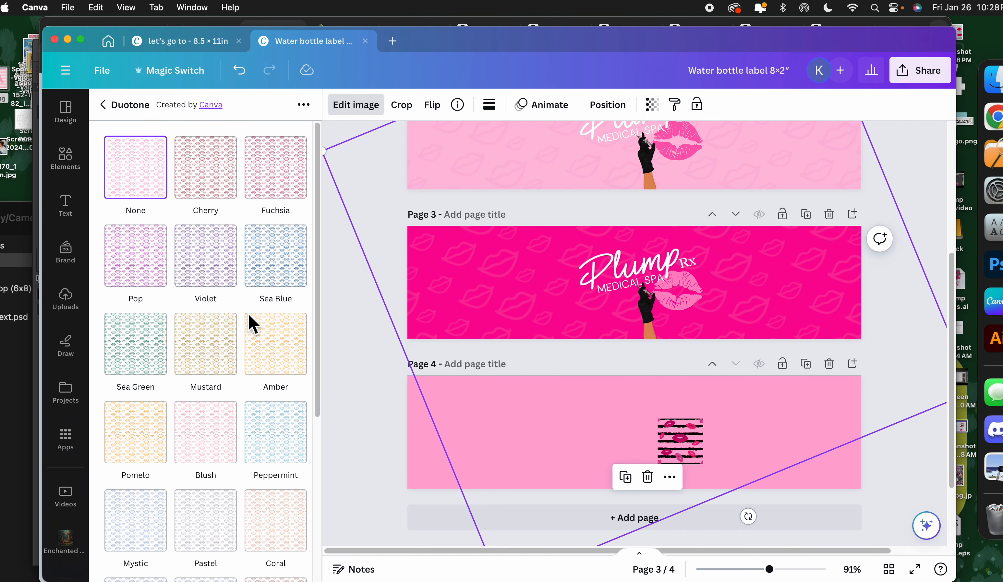
{"action": "scroll", "coordinate": [220, 413], "scroll_direction": "down", "scroll_amount": 6}
{"action": "scroll", "coordinate": [220, 413], "scroll_direction": "up", "scroll_amount": 6}
Step: Try the Fuchsia, Pop and Blush duotones on the page 3 lip pattern and keep Fuchsia
{"action": "left_click", "coordinate": [281, 166]}
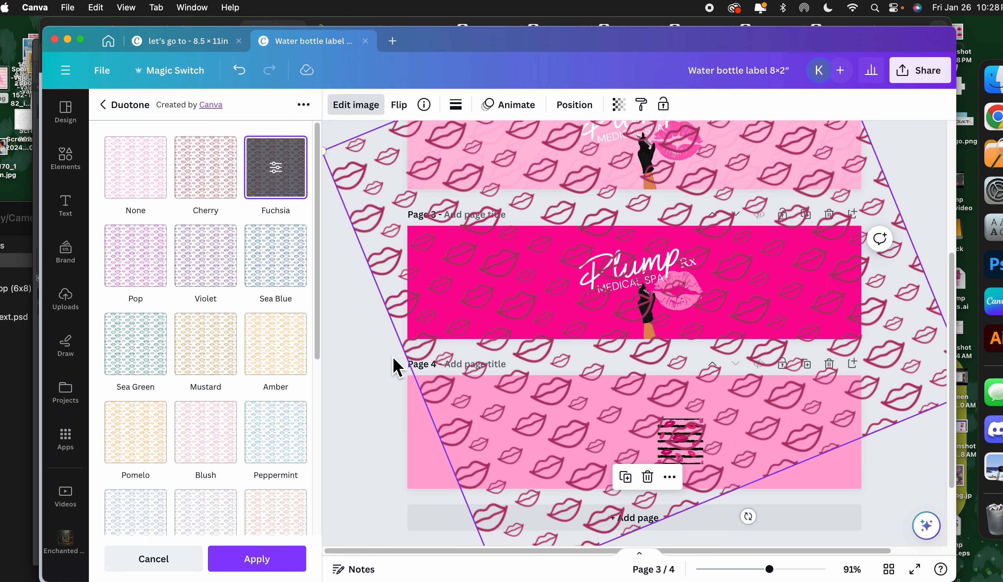
{"action": "left_click", "coordinate": [164, 278]}
{"action": "left_click", "coordinate": [276, 171]}
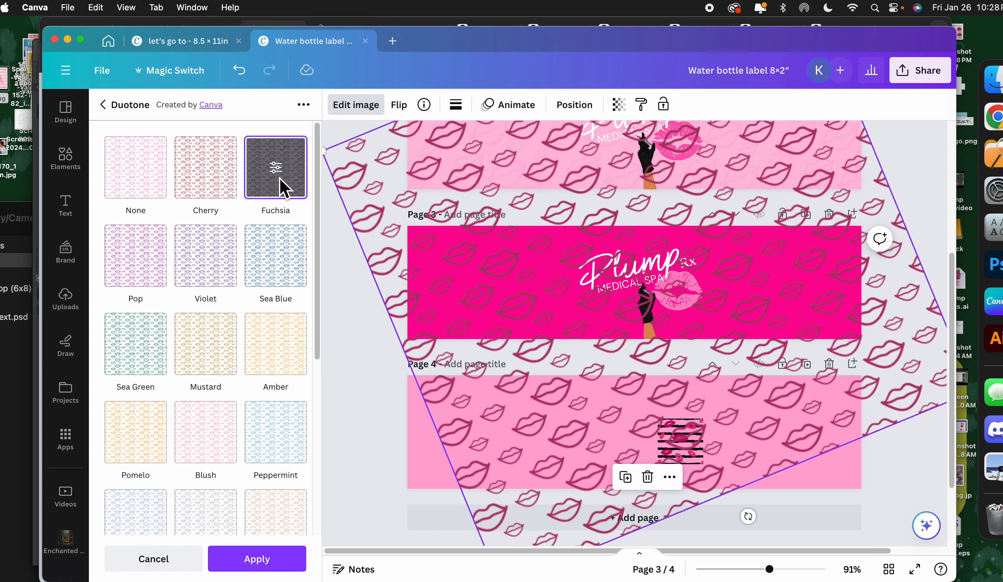
{"action": "left_click", "coordinate": [140, 268]}
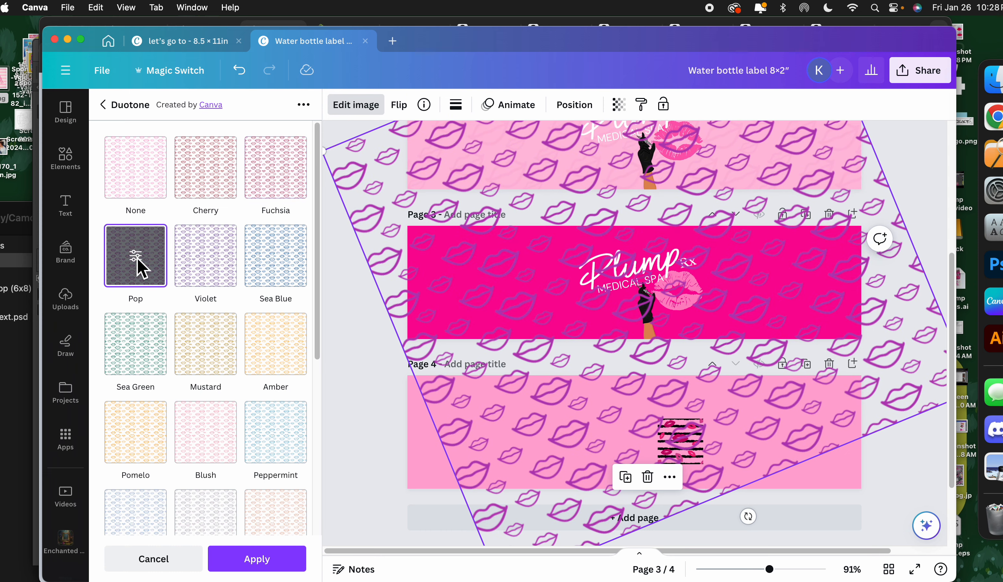
{"action": "left_click", "coordinate": [220, 417]}
{"action": "left_click", "coordinate": [275, 174]}
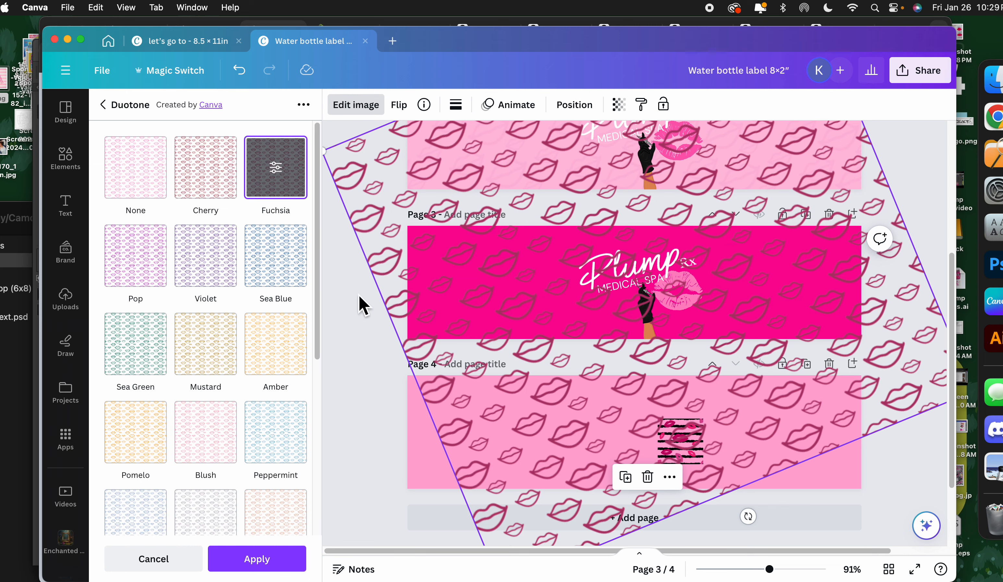
{"action": "left_click", "coordinate": [378, 340]}
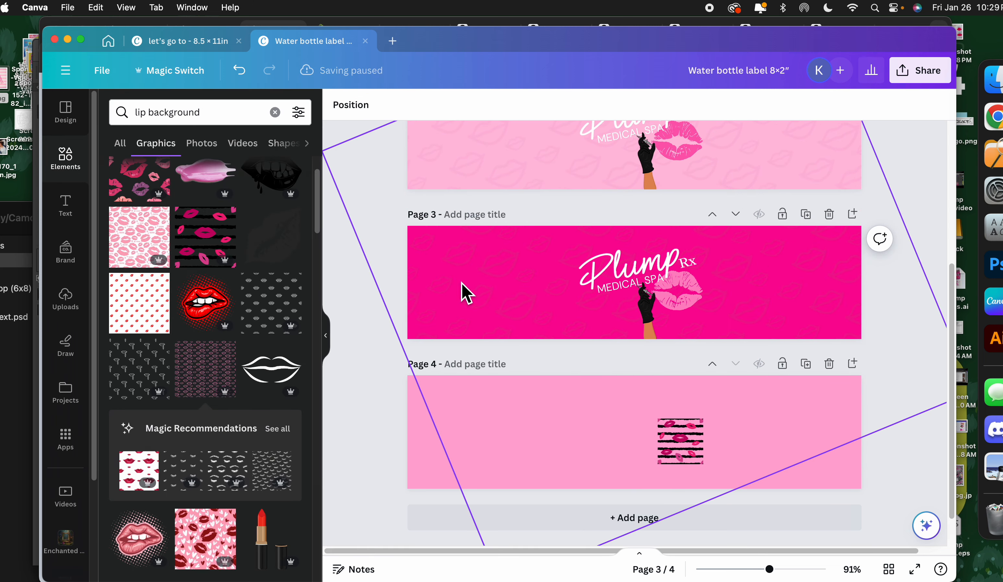
Step: Set the transparency of the Fuchsia lip pattern on page 3 to 10
{"action": "left_click", "coordinate": [619, 105]}
{"action": "left_click_drag", "start_coordinate": [530, 157], "coordinate": [511, 176]}
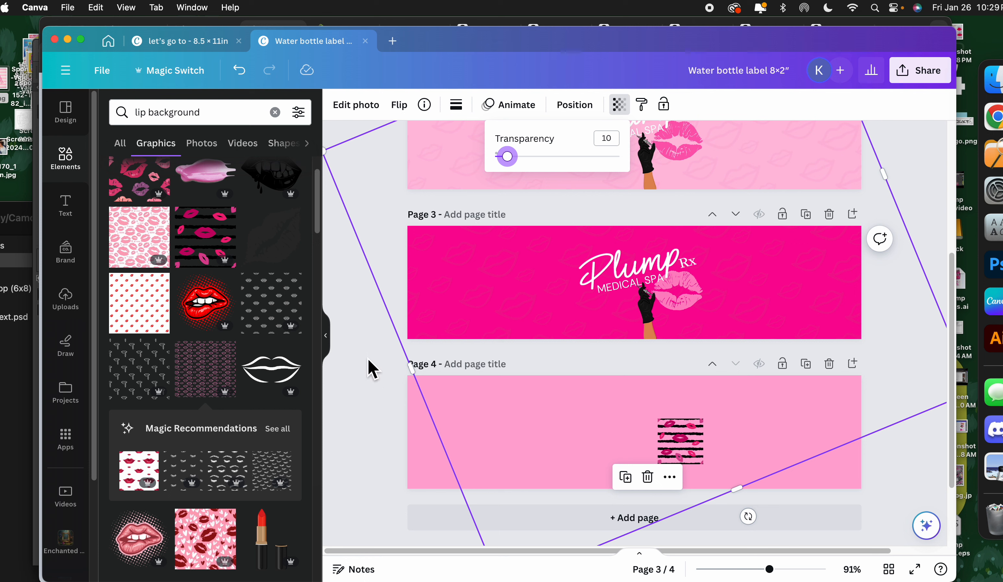
{"action": "left_click", "coordinate": [380, 362]}
{"action": "left_click", "coordinate": [383, 387]}
{"action": "left_click", "coordinate": [438, 328]}
{"action": "left_click", "coordinate": [368, 405]}
{"action": "left_click", "coordinate": [443, 304]}
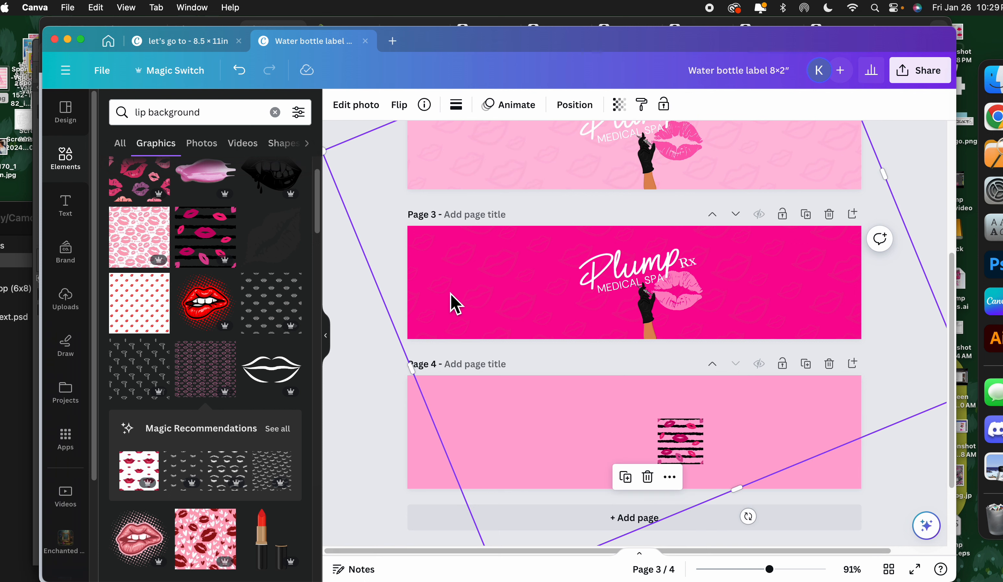
Step: Lock the position of the lip pattern on page 3
{"action": "left_click", "coordinate": [923, 210]}
{"action": "scroll", "coordinate": [846, 291], "scroll_direction": "up", "scroll_amount": 2}
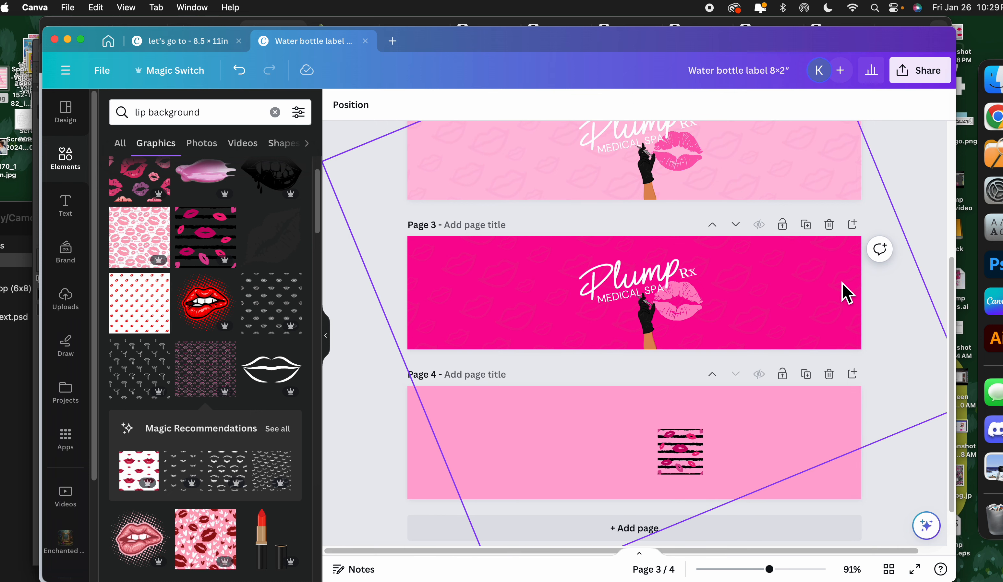
{"action": "left_click", "coordinate": [846, 291]}
{"action": "left_click", "coordinate": [692, 337]}
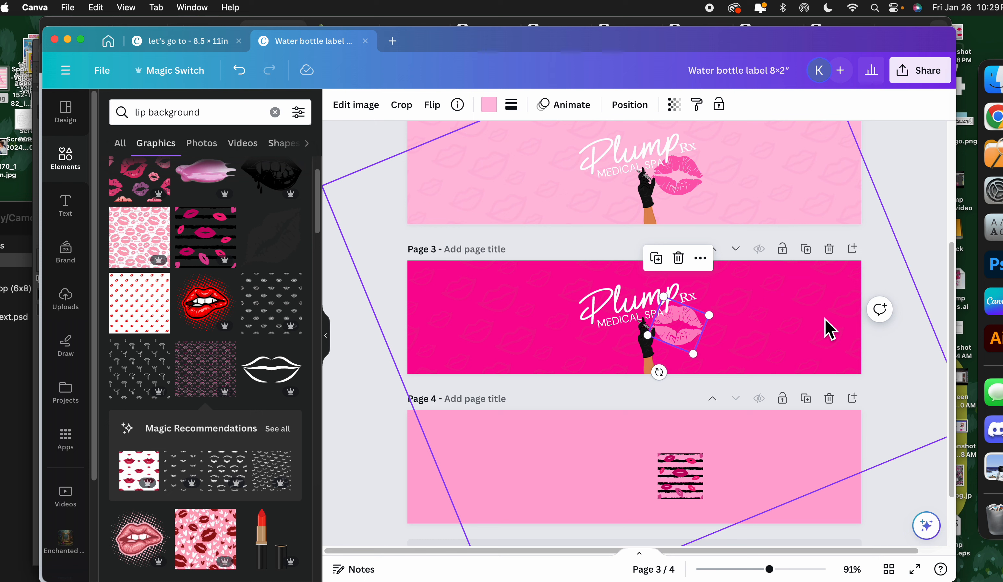
{"action": "left_click", "coordinate": [827, 330]}
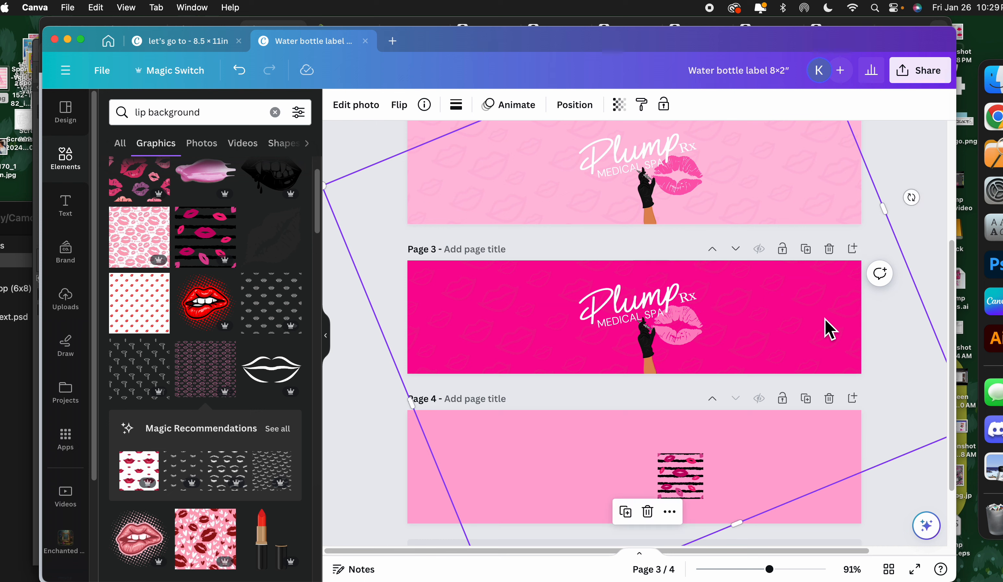
{"action": "left_click", "coordinate": [865, 145]}
{"action": "left_click", "coordinate": [833, 365]}
{"action": "left_click", "coordinate": [664, 105]}
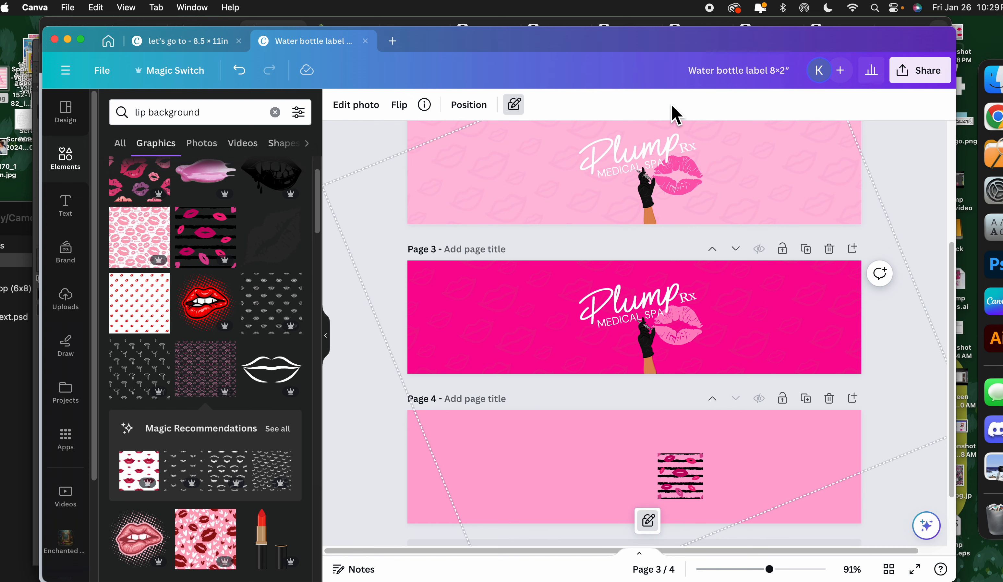
Step: Search the colors for "pale pink" and recolor the kiss mark on page 3 with the Valentine Nibble pink
{"action": "left_click", "coordinate": [697, 347]}
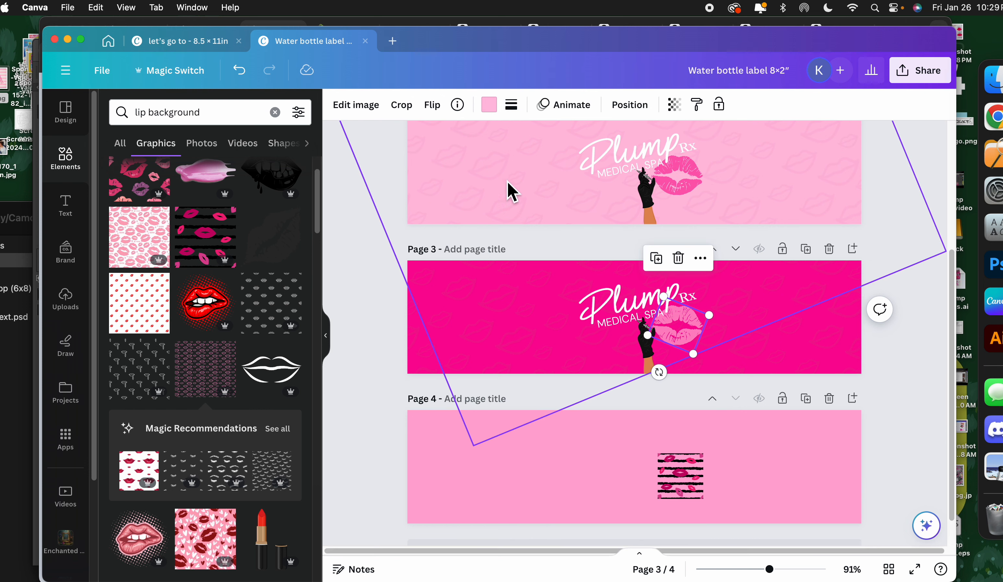
{"action": "left_click", "coordinate": [493, 109]}
{"action": "left_click", "coordinate": [493, 109]}
{"action": "left_click", "coordinate": [493, 109]}
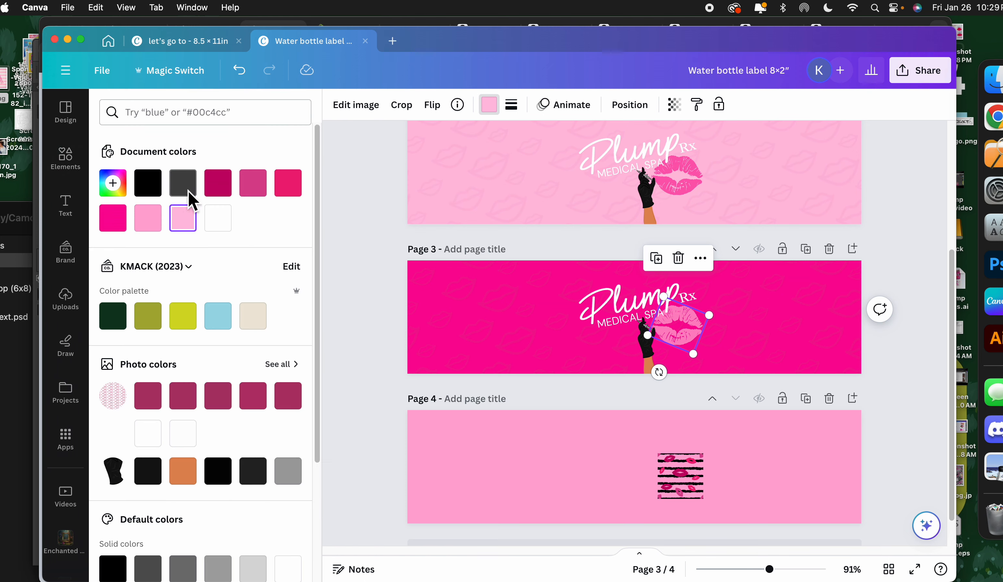
{"action": "left_click", "coordinate": [208, 113]}
{"action": "type", "text": "baby"}
{"action": "key", "text": "BackSpace"}
{"action": "key", "text": "BackSpace"}
{"action": "key", "text": "BackSpace"}
{"action": "type", "text": "pale pink"}
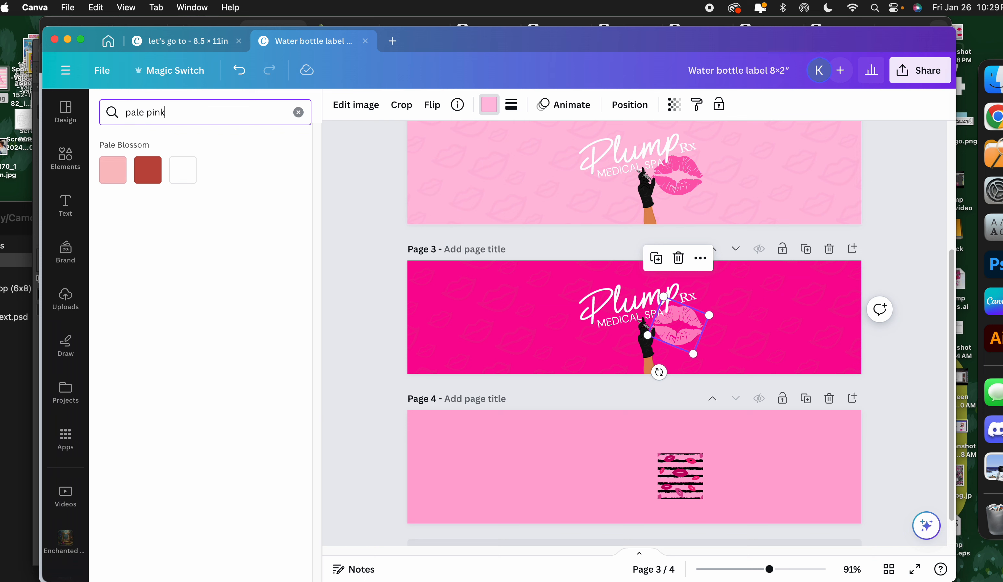
{"action": "scroll", "coordinate": [180, 437], "scroll_direction": "down", "scroll_amount": 4}
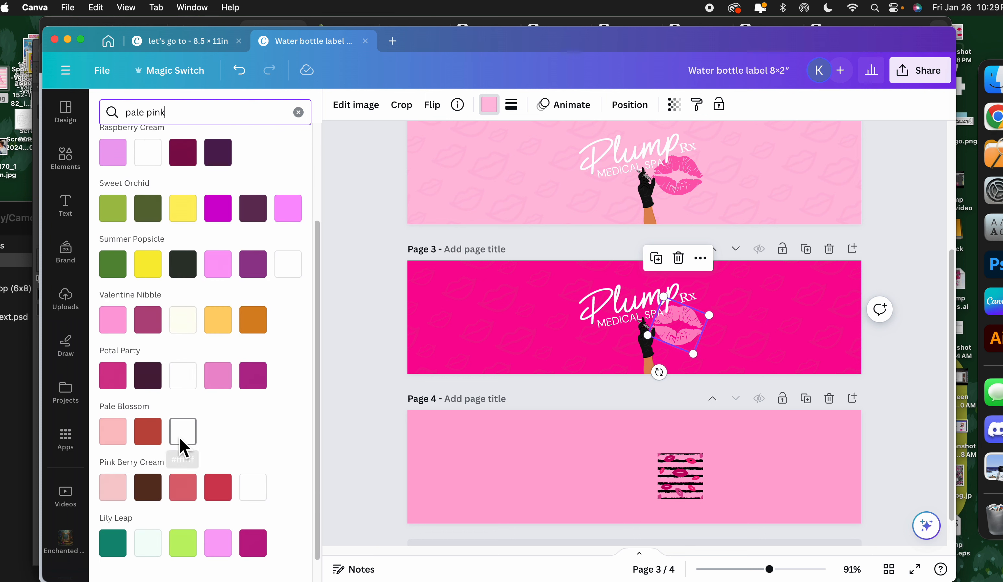
{"action": "left_click", "coordinate": [118, 309]}
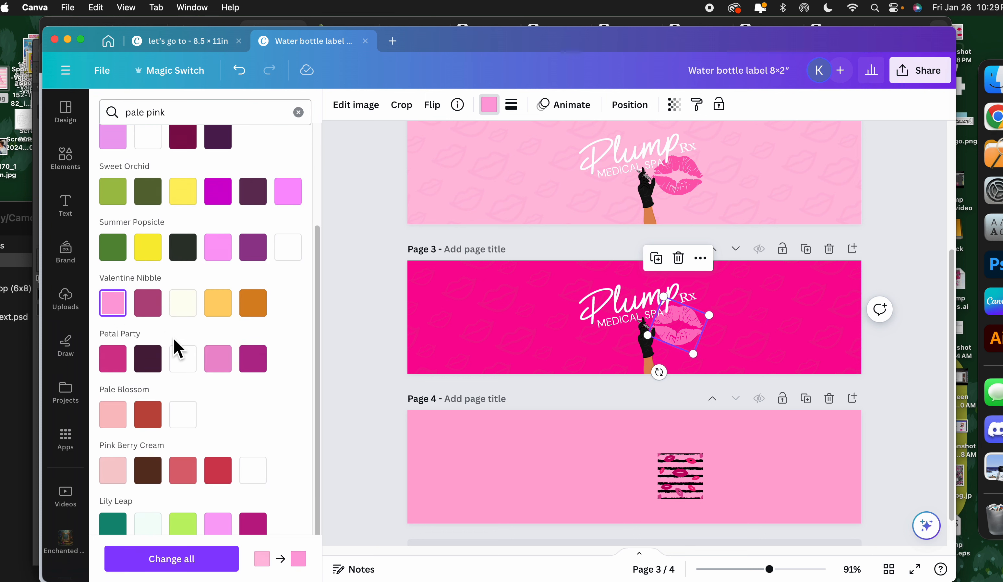
Step: Search the colors for "baby pink" and recolor the page 3 kiss mark with the light pink from Flowers on Paper
{"action": "scroll", "coordinate": [184, 351], "scroll_direction": "down", "scroll_amount": 2}
{"action": "double_click", "coordinate": [140, 119]}
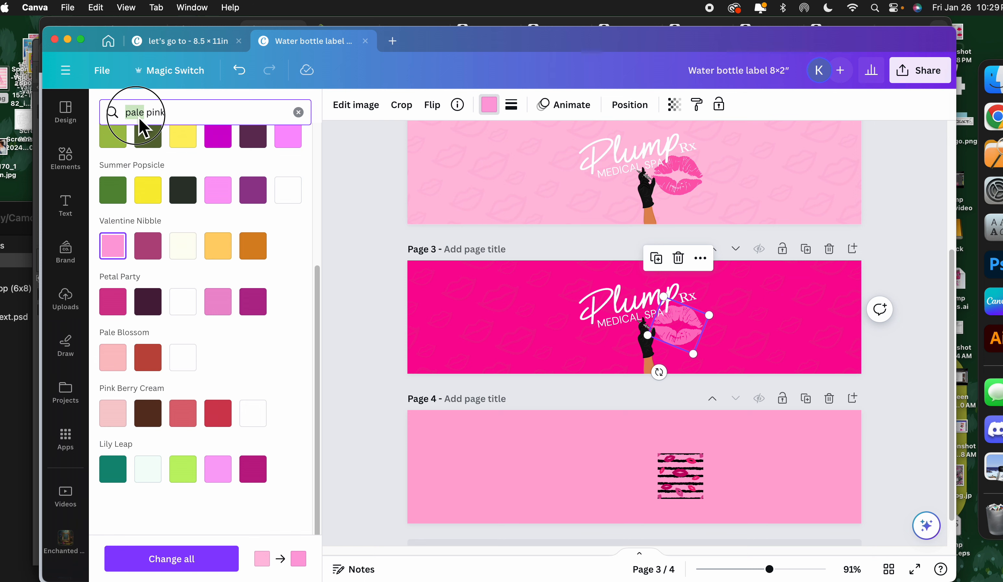
{"action": "type", "text": "baby"}
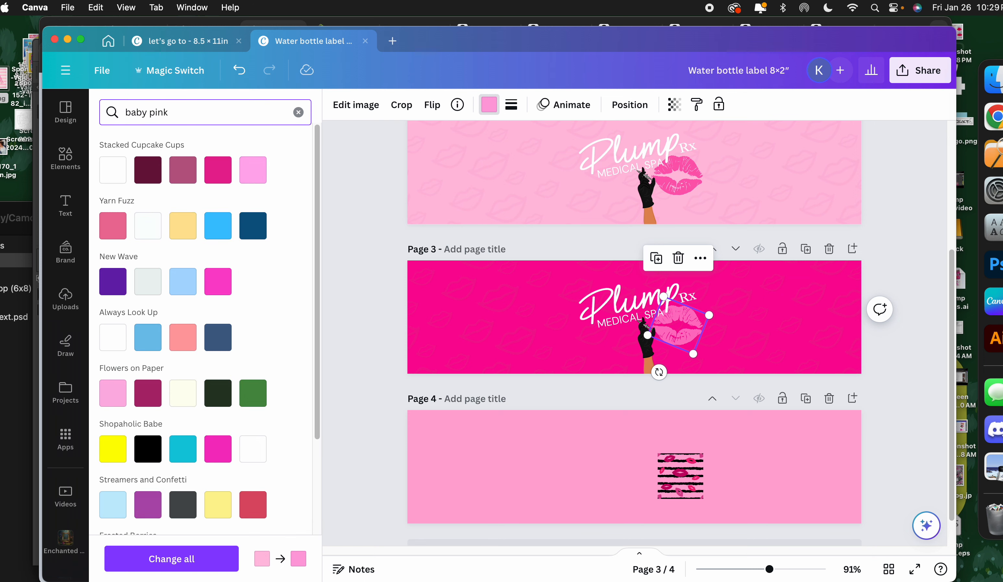
{"action": "left_click", "coordinate": [117, 397]}
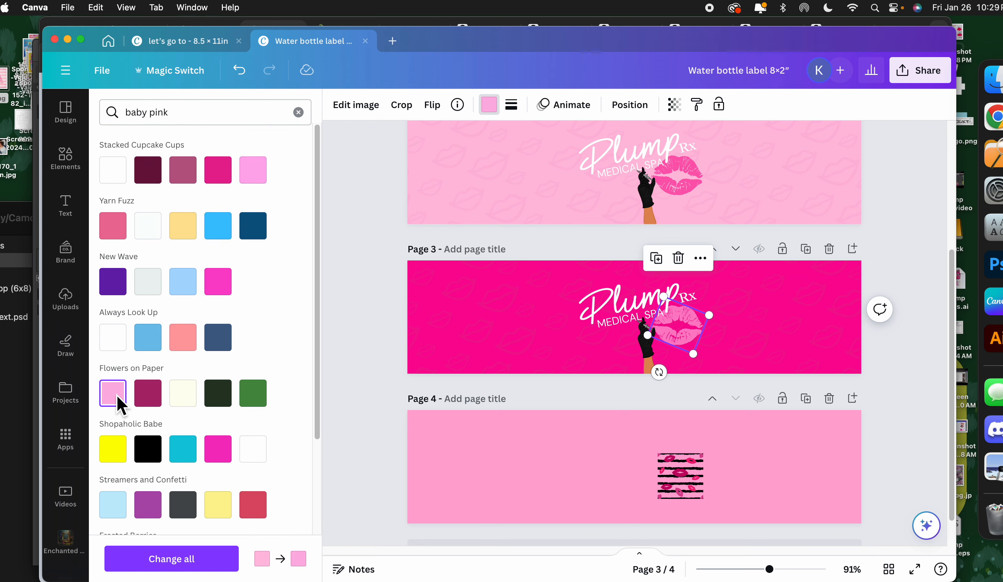
{"action": "scroll", "coordinate": [206, 407], "scroll_direction": "down", "scroll_amount": 5}
{"action": "scroll", "coordinate": [226, 425], "scroll_direction": "up", "scroll_amount": 5}
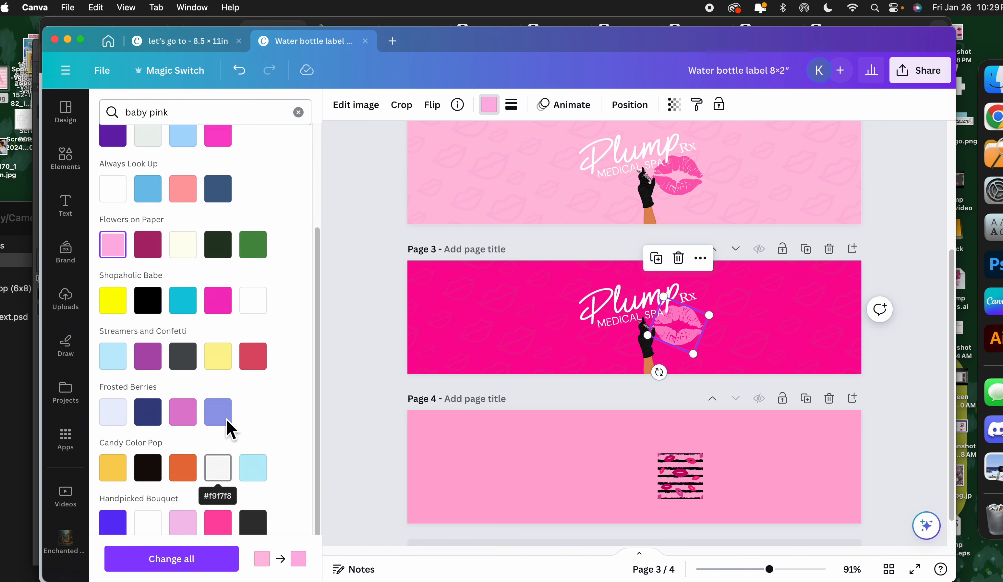
{"action": "left_click", "coordinate": [700, 324]}
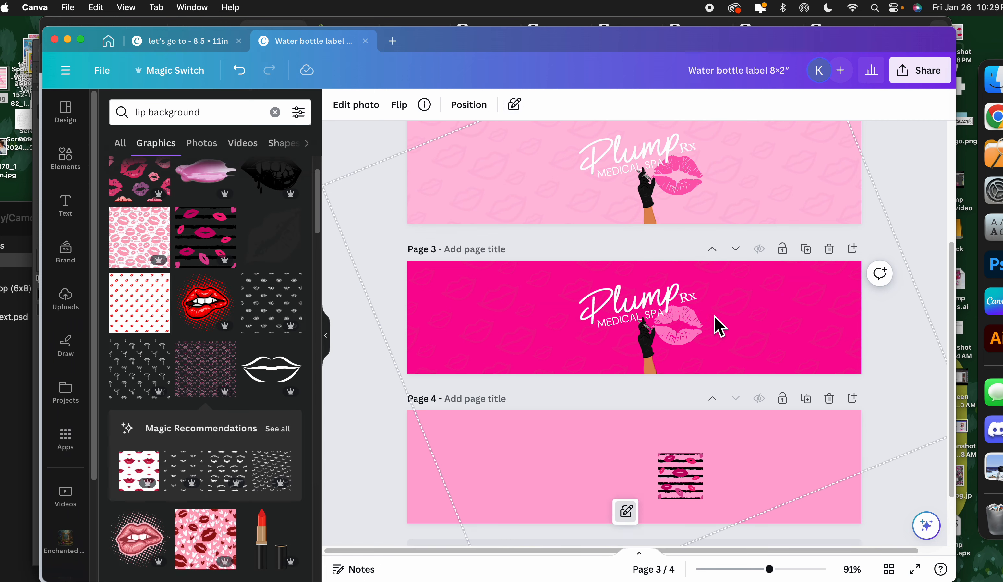
{"action": "left_click", "coordinate": [693, 354]}
{"action": "left_click", "coordinate": [745, 324]}
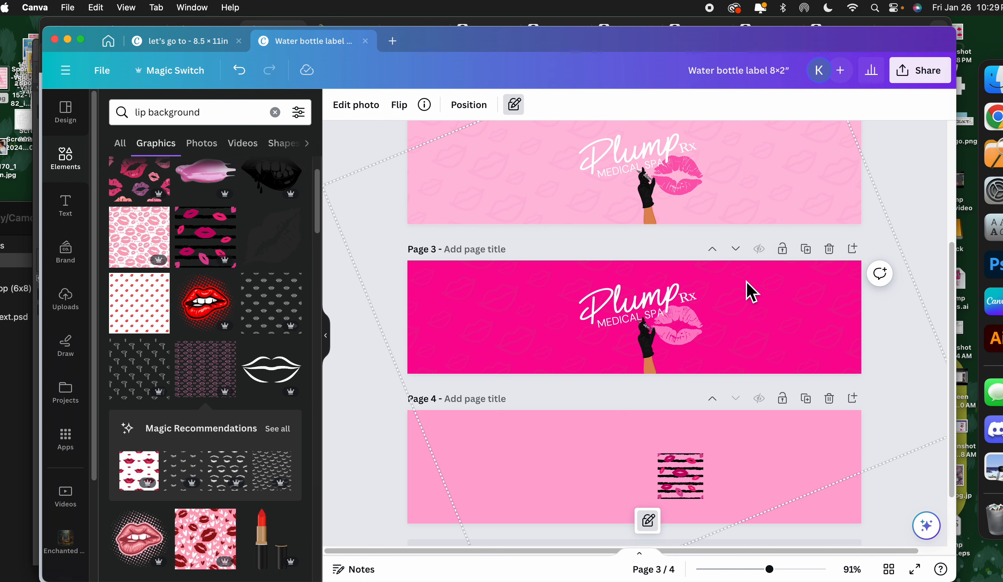
Step: Compare the existing labels and duplicate the hot pink label on page 3
{"action": "scroll", "coordinate": [740, 266], "scroll_direction": "up", "scroll_amount": 5}
{"action": "scroll", "coordinate": [688, 399], "scroll_direction": "down", "scroll_amount": 5}
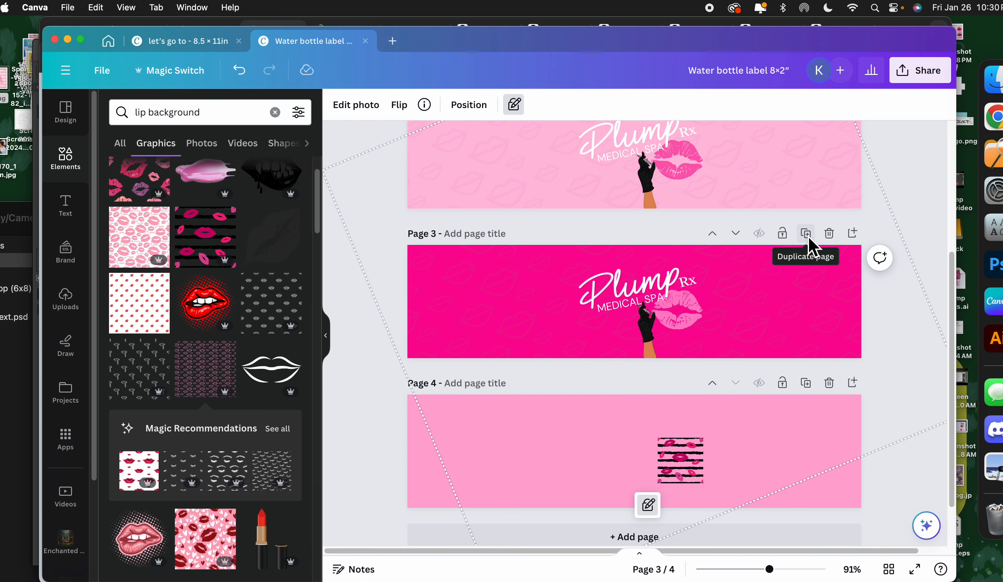
{"action": "scroll", "coordinate": [699, 288], "scroll_direction": "up", "scroll_amount": 5}
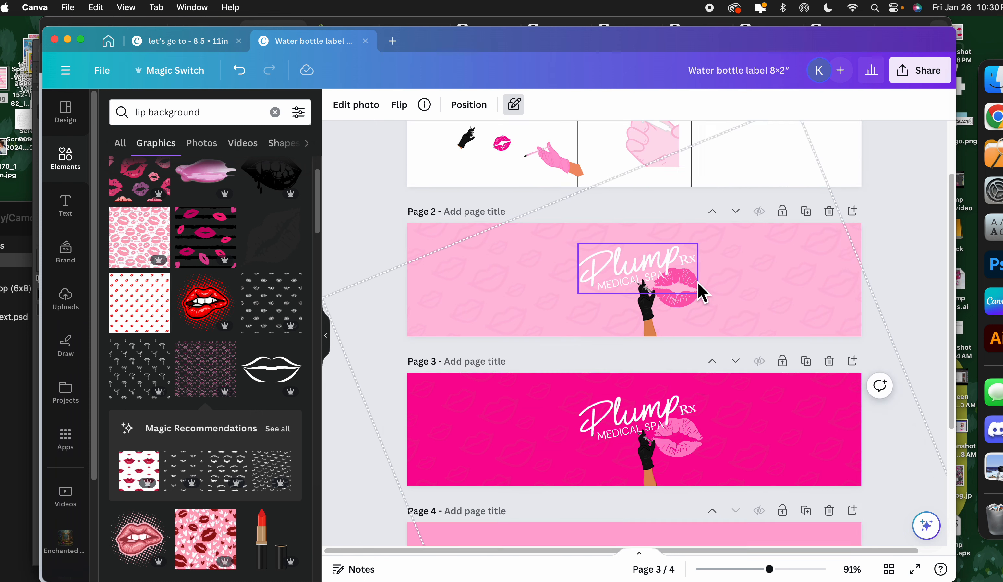
{"action": "scroll", "coordinate": [715, 300], "scroll_direction": "up", "scroll_amount": 3}
{"action": "scroll", "coordinate": [730, 309], "scroll_direction": "down", "scroll_amount": 4}
{"action": "left_click", "coordinate": [562, 143]}
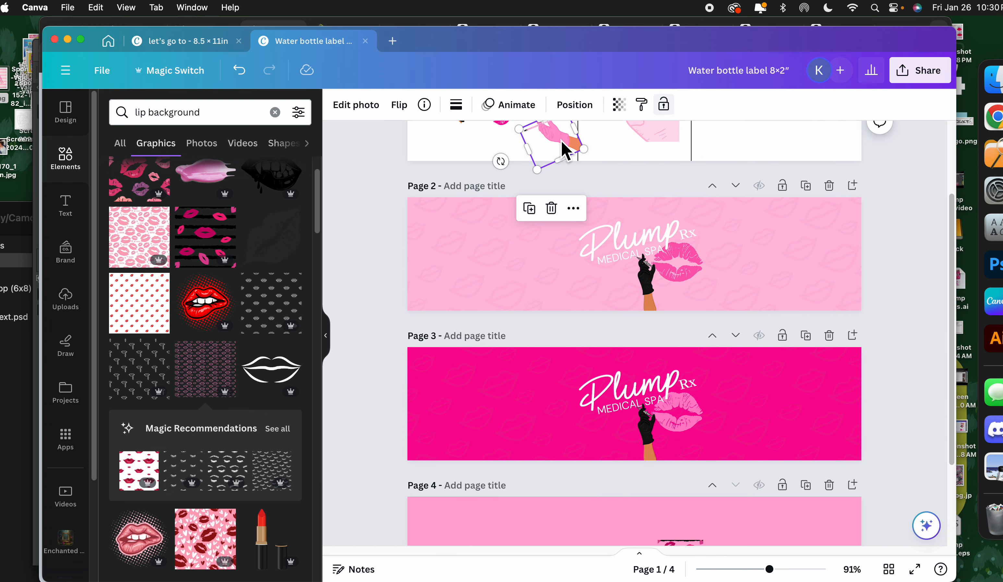
{"action": "left_click", "coordinate": [802, 444]}
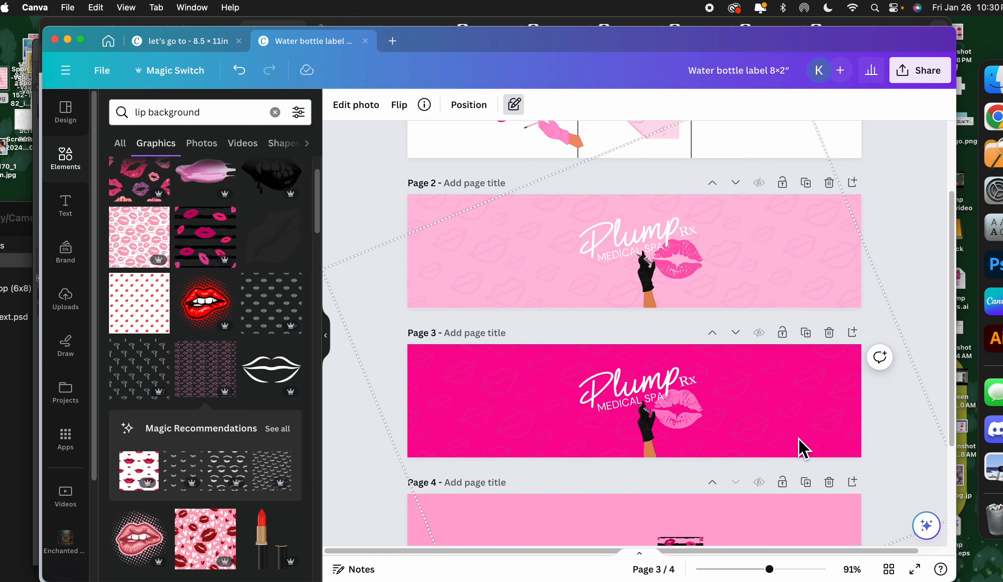
{"action": "scroll", "coordinate": [802, 444], "scroll_direction": "down", "scroll_amount": 2}
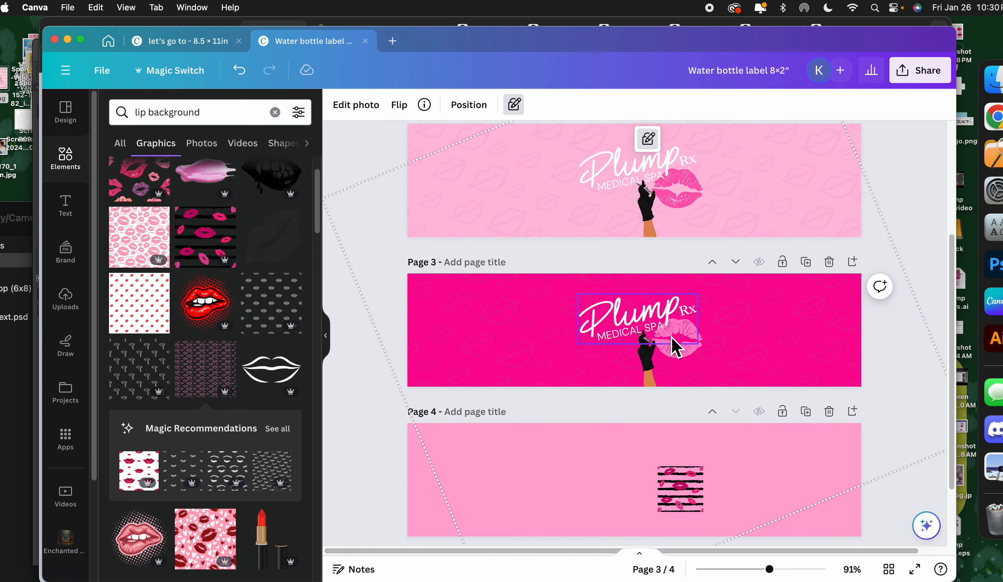
{"action": "left_click", "coordinate": [807, 262]}
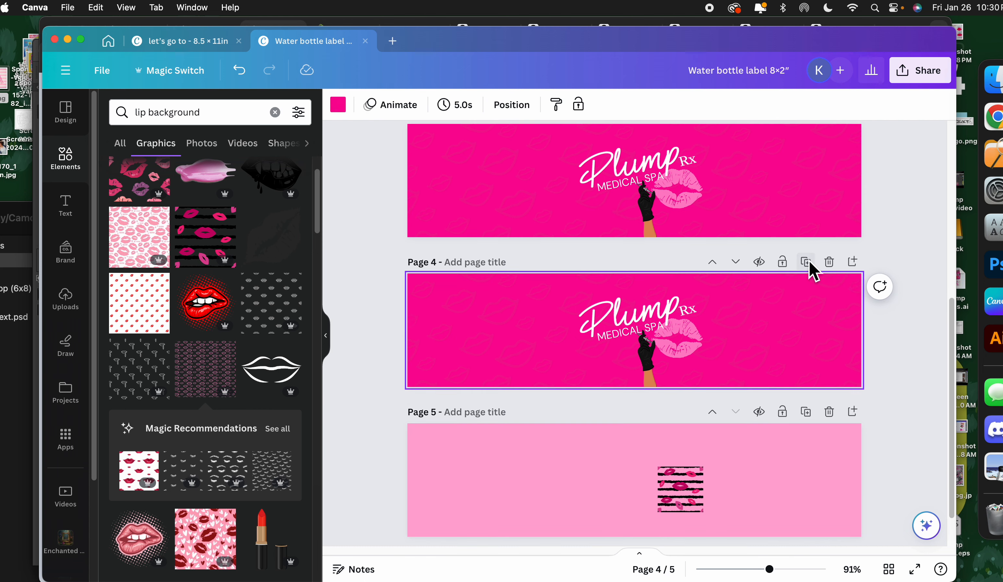
Step: Copy the pink gloved hand from page 1 and paste it below the logo on page 4
{"action": "left_click", "coordinate": [646, 362]}
{"action": "scroll", "coordinate": [627, 352], "scroll_direction": "up", "scroll_amount": 5}
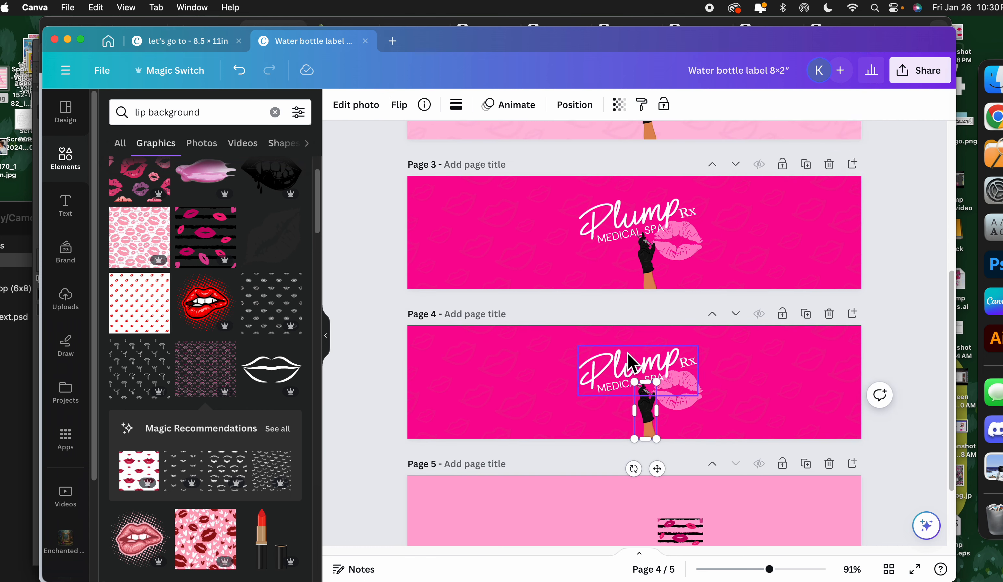
{"action": "scroll", "coordinate": [507, 239], "scroll_direction": "up", "scroll_amount": 3}
{"action": "left_click", "coordinate": [567, 232]}
{"action": "key", "text": "super+c"}
{"action": "scroll", "coordinate": [593, 339], "scroll_direction": "down", "scroll_amount": 6}
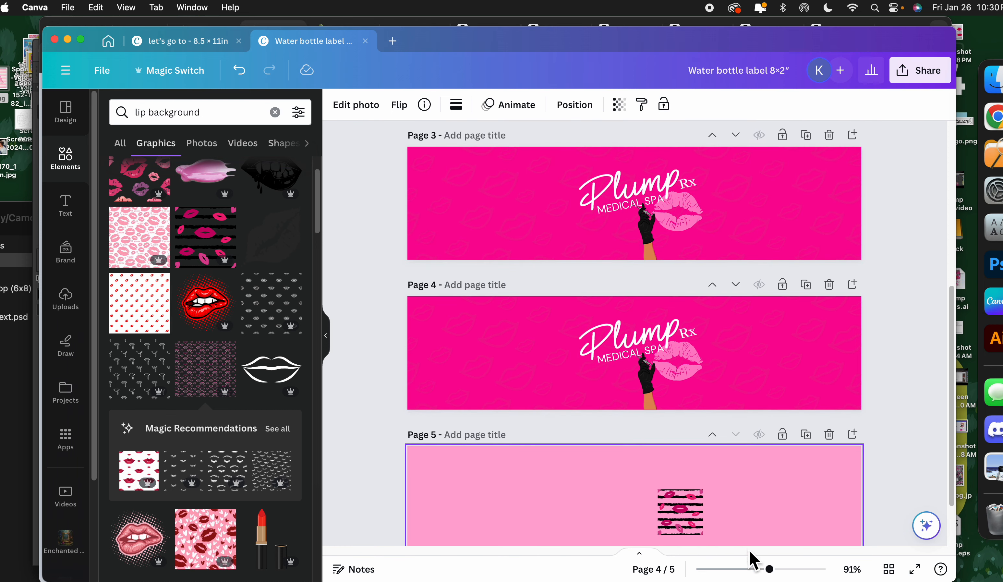
{"action": "left_click_drag", "start_coordinate": [778, 573], "coordinate": [801, 571]}
{"action": "scroll", "coordinate": [687, 465], "scroll_direction": "down", "scroll_amount": 3}
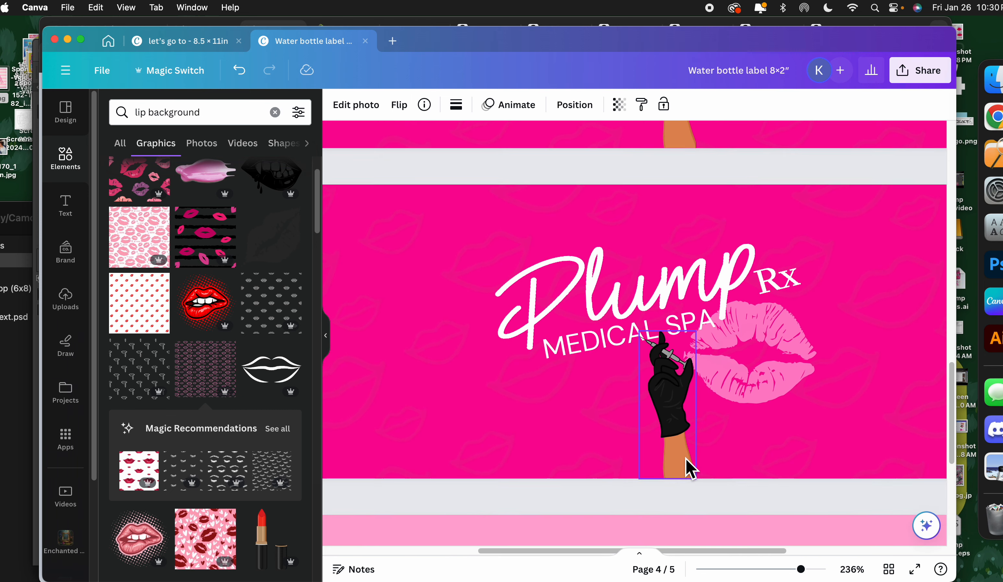
{"action": "key", "text": "super+v"}
{"action": "left_click_drag", "start_coordinate": [432, 291], "coordinate": [564, 329]}
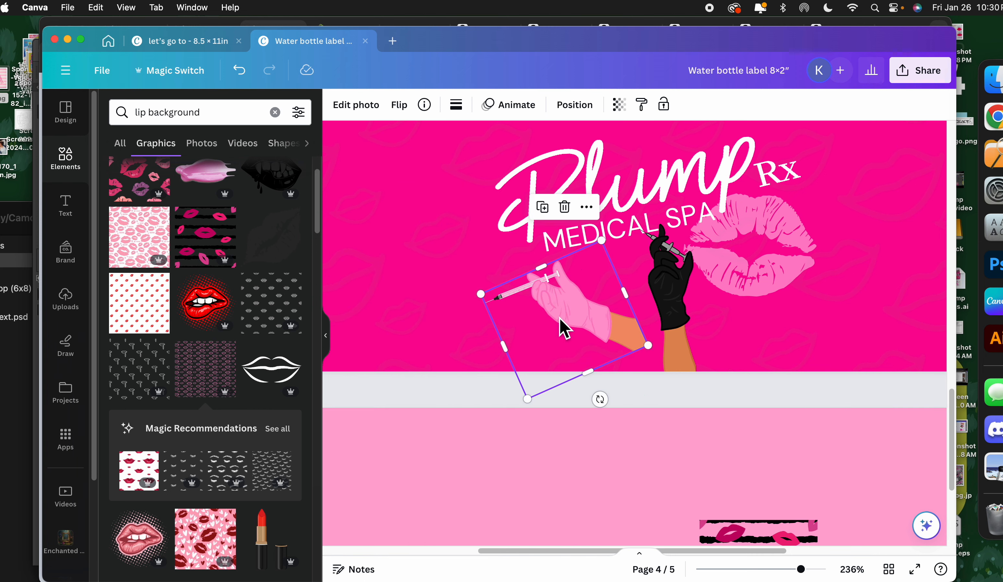
Step: Rotate the pink gloved hand upright, resize it, and place it over the black gloved hand on page 4
{"action": "left_click_drag", "start_coordinate": [600, 401], "coordinate": [465, 357]}
{"action": "left_click", "coordinate": [693, 316]}
{"action": "left_click_drag", "start_coordinate": [593, 352], "coordinate": [601, 406]}
{"action": "left_click_drag", "start_coordinate": [545, 341], "coordinate": [559, 371]}
{"action": "left_click_drag", "start_coordinate": [659, 289], "coordinate": [678, 289]}
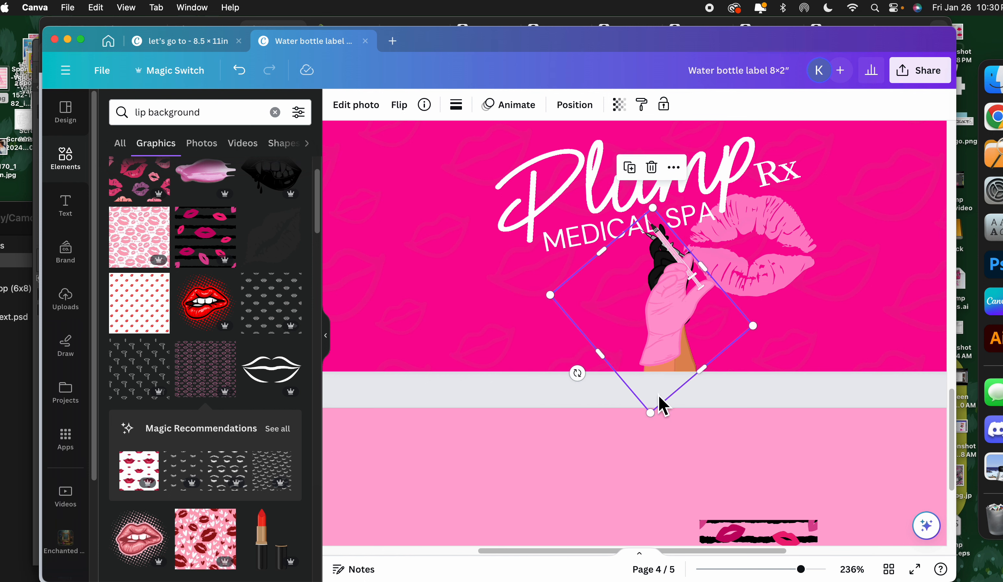
{"action": "left_click_drag", "start_coordinate": [654, 409], "coordinate": [651, 384]}
{"action": "left_click_drag", "start_coordinate": [665, 347], "coordinate": [671, 351]}
{"action": "left_click", "coordinate": [799, 338]}
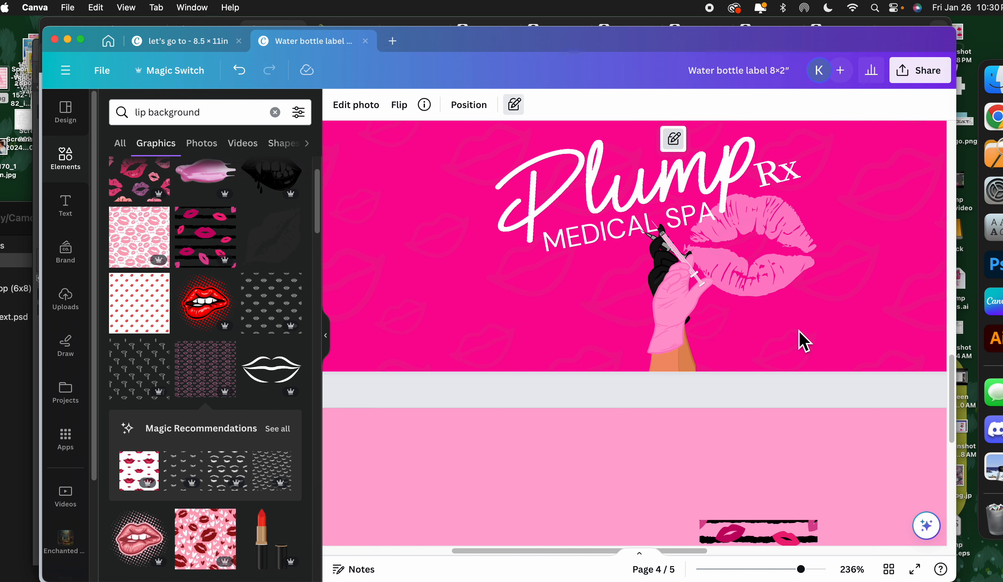
Step: Delete the black gloved hand on page 4 and reposition the pink hand with its syringe beside the kiss mark
{"action": "left_click", "coordinate": [713, 335]}
{"action": "left_click", "coordinate": [700, 366]}
{"action": "left_click", "coordinate": [697, 370]}
{"action": "left_click", "coordinate": [694, 361]}
{"action": "left_click_drag", "start_coordinate": [687, 343], "coordinate": [690, 328]}
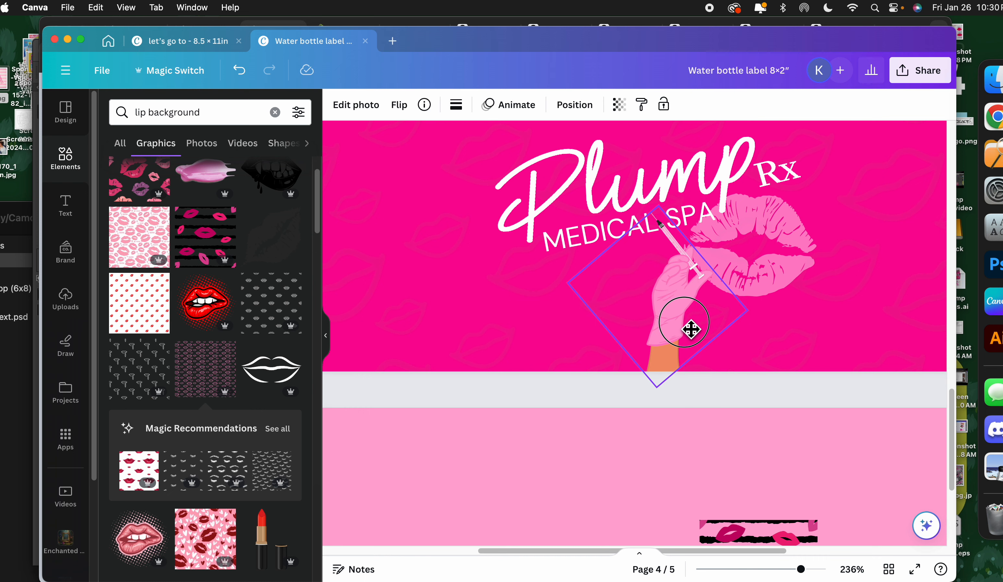
Step: Try brighter pinks on the page 4 kiss mark, recolor it black, and make it fully opaque
{"action": "left_click", "coordinate": [753, 268]}
{"action": "left_click", "coordinate": [488, 116]}
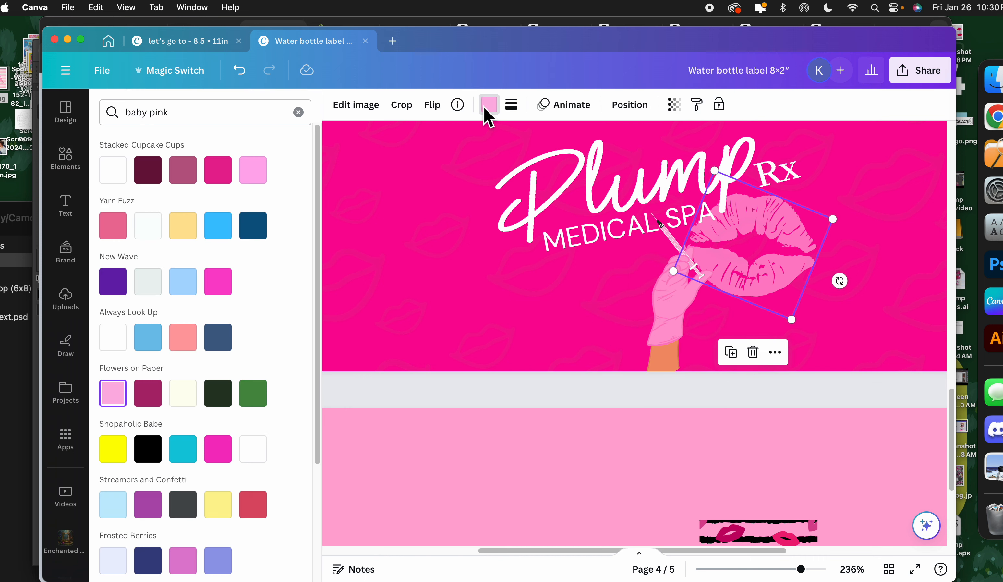
{"action": "left_click", "coordinate": [230, 170]}
{"action": "left_click", "coordinate": [222, 285]}
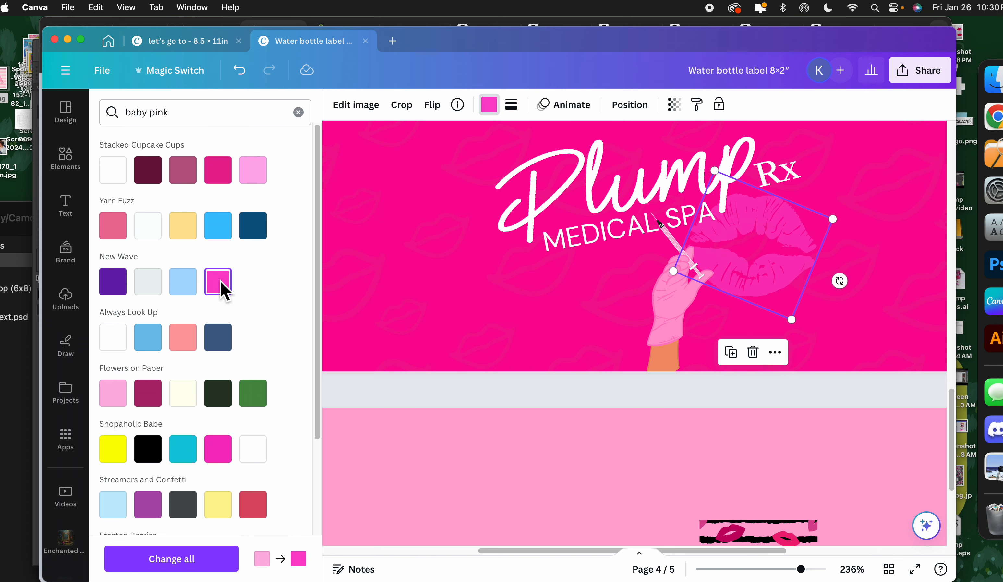
{"action": "left_click", "coordinate": [159, 451]}
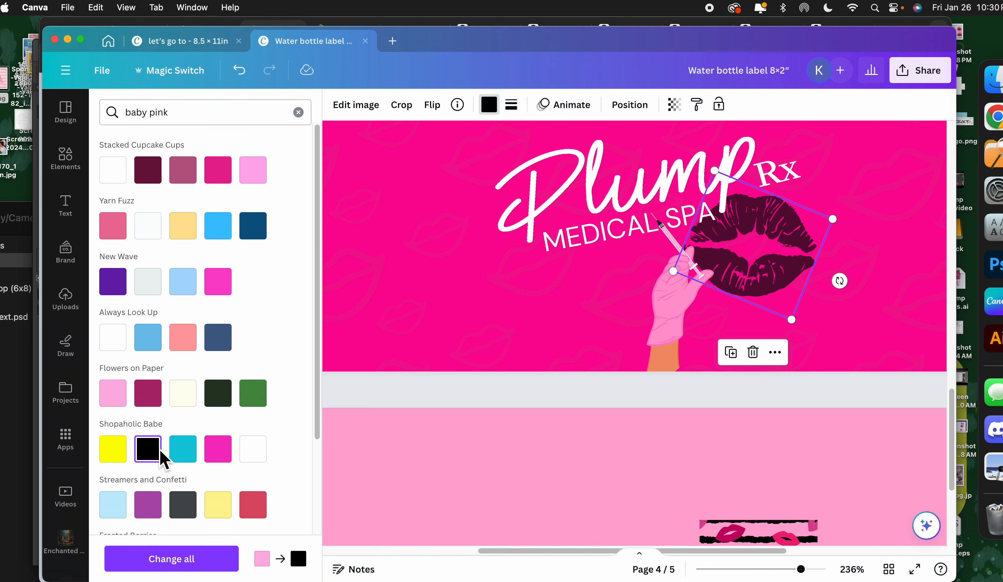
{"action": "left_click", "coordinate": [674, 105]}
{"action": "left_click_drag", "start_coordinate": [636, 156], "coordinate": [667, 152]}
{"action": "left_click", "coordinate": [541, 287]}
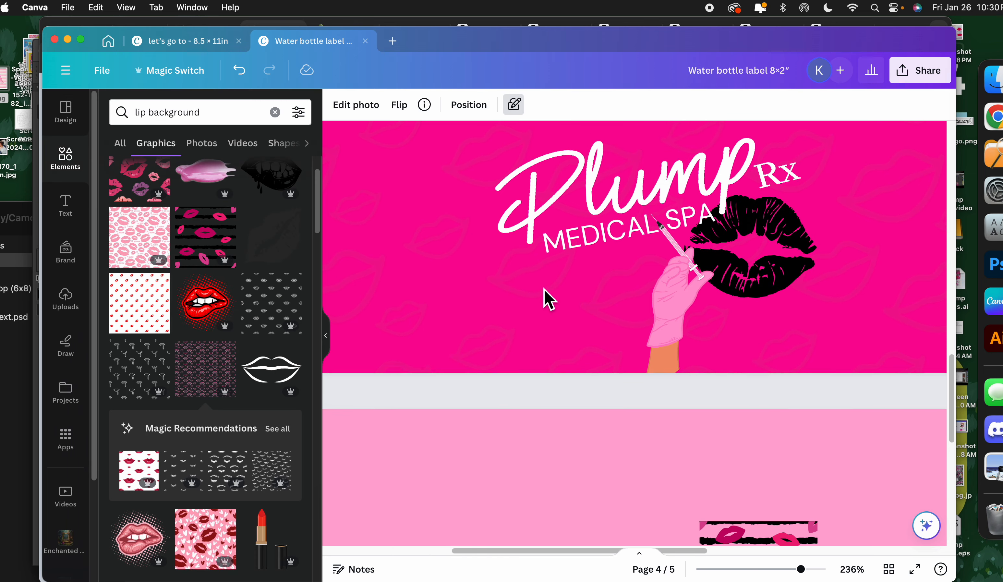
Step: Compare the page 4 label with the labels on pages 2 and 3 and examine its kiss mark and pink hand
{"action": "left_click_drag", "start_coordinate": [801, 569], "coordinate": [766, 569]}
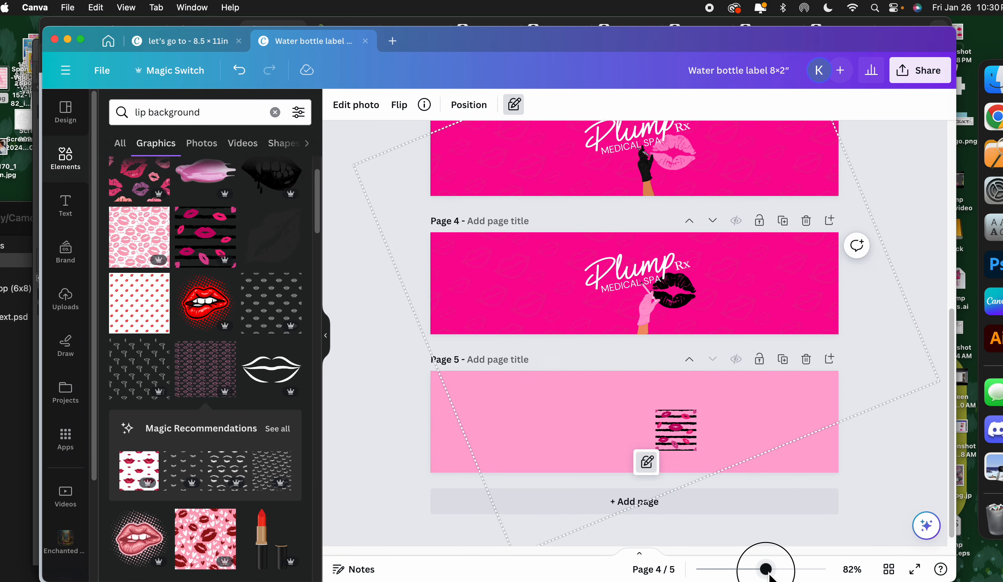
{"action": "scroll", "coordinate": [716, 374], "scroll_direction": "up", "scroll_amount": 5}
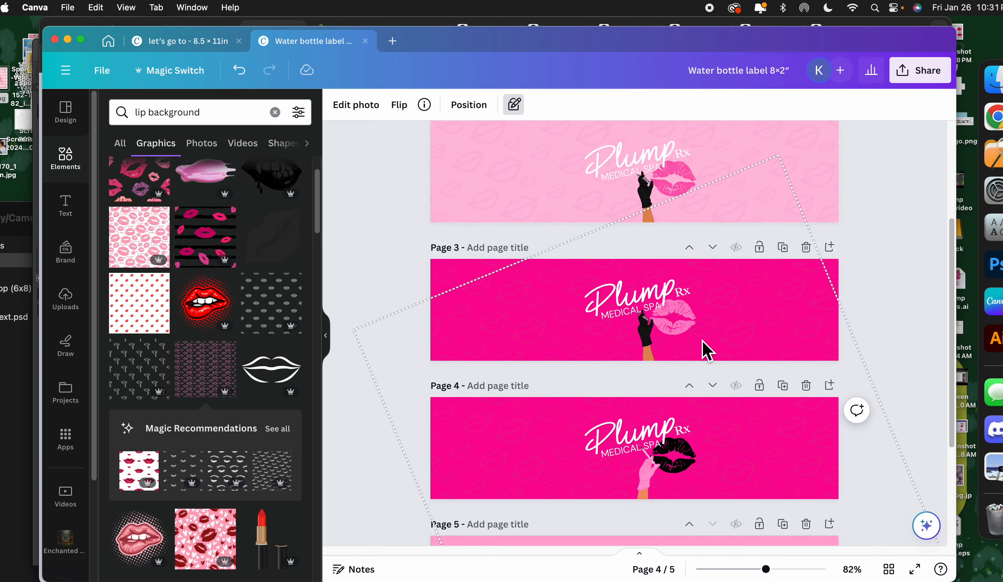
{"action": "scroll", "coordinate": [691, 420], "scroll_direction": "down", "scroll_amount": 1}
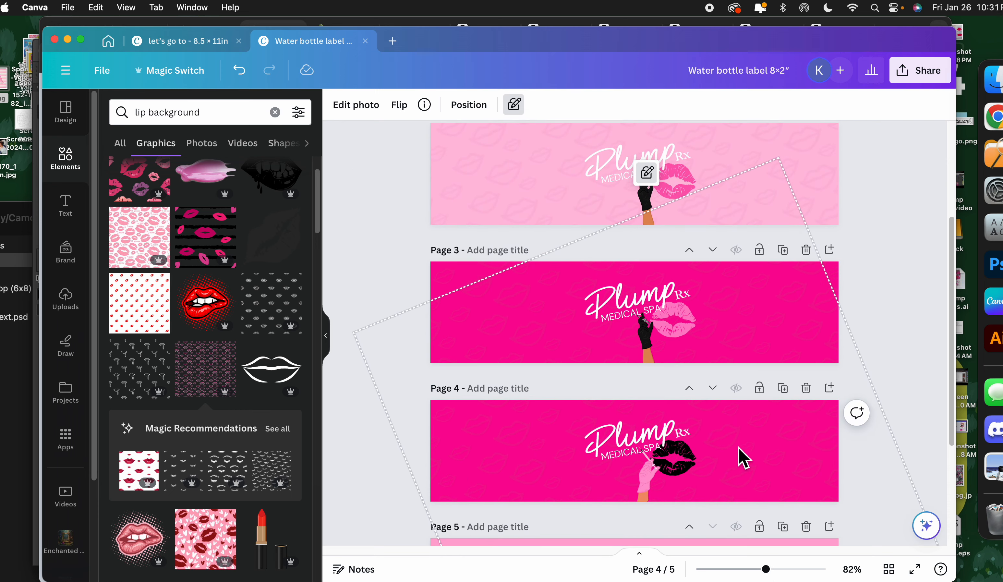
{"action": "scroll", "coordinate": [780, 436], "scroll_direction": "down", "scroll_amount": 2}
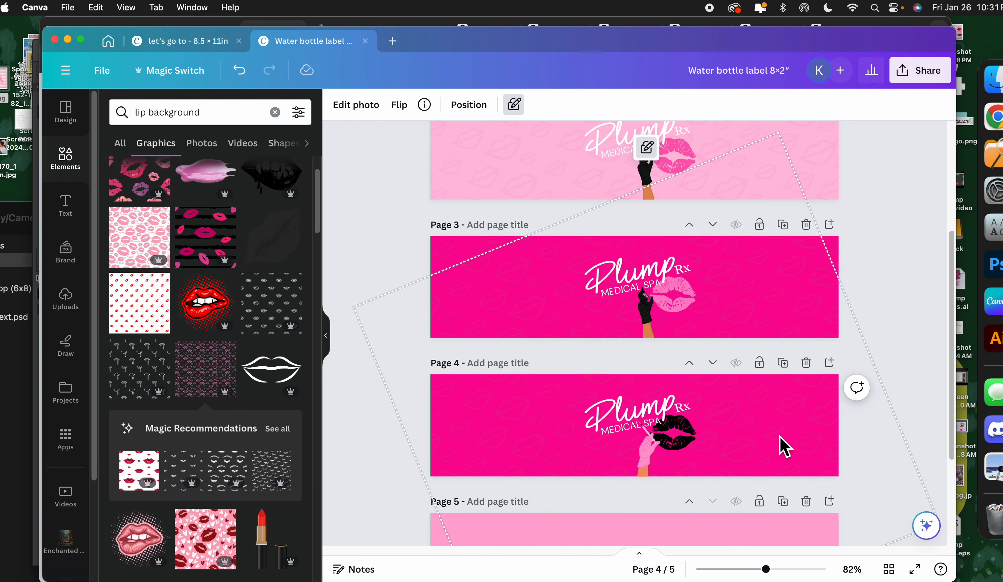
{"action": "scroll", "coordinate": [719, 407], "scroll_direction": "down", "scroll_amount": 1}
{"action": "left_click", "coordinate": [692, 431]}
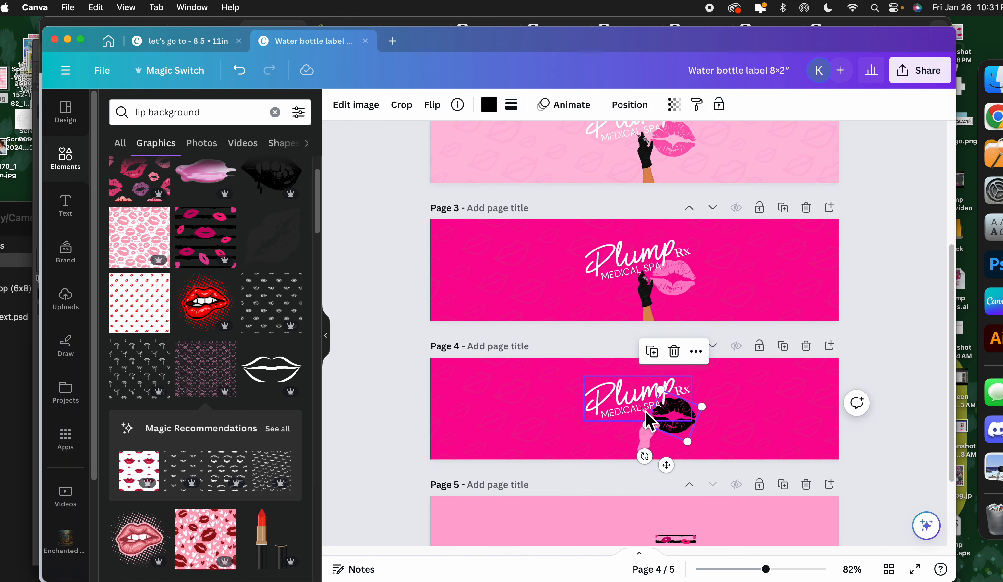
{"action": "left_click", "coordinate": [631, 410]}
{"action": "left_click", "coordinate": [665, 419]}
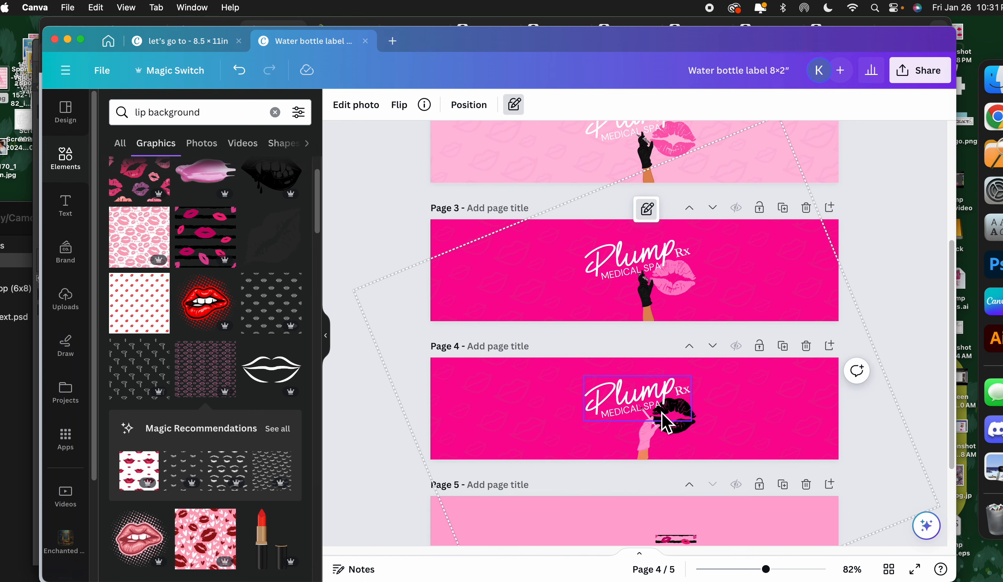
{"action": "left_click", "coordinate": [695, 430]}
{"action": "left_click", "coordinate": [753, 434]}
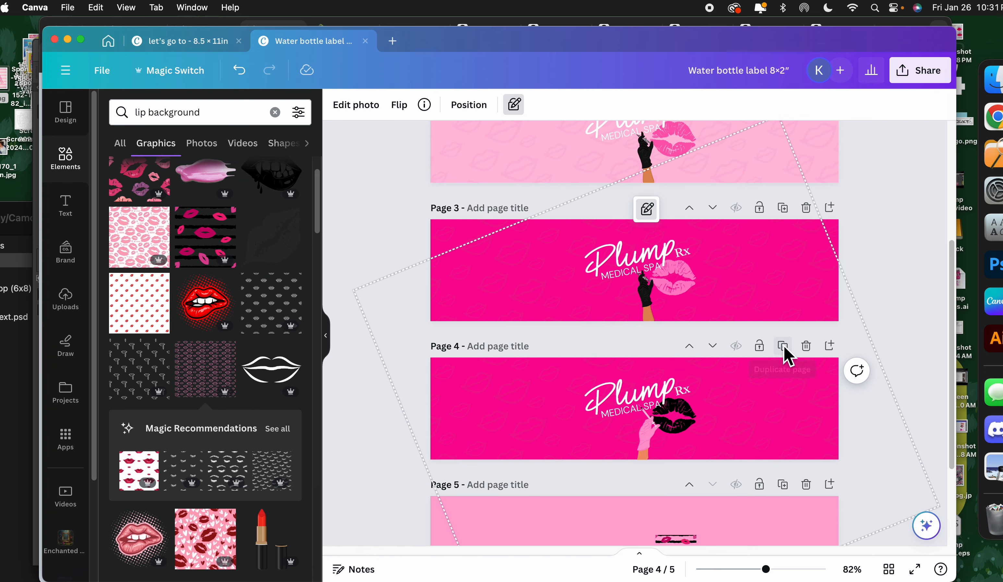
Step: Duplicate the light pink label on page 2 and select the black gloved hand on the copy
{"action": "scroll", "coordinate": [784, 354], "scroll_direction": "up", "scroll_amount": 5}
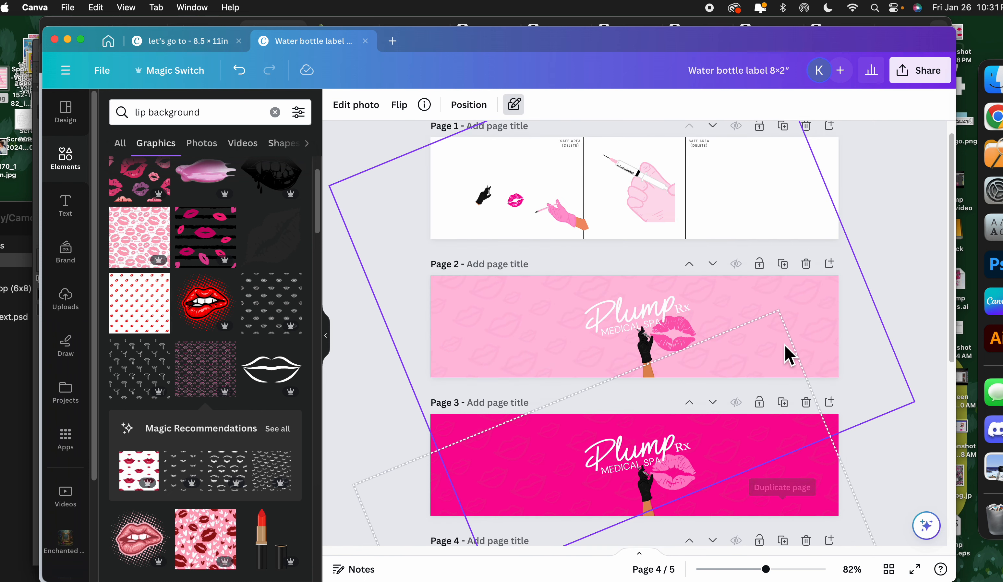
{"action": "left_click", "coordinate": [782, 264]}
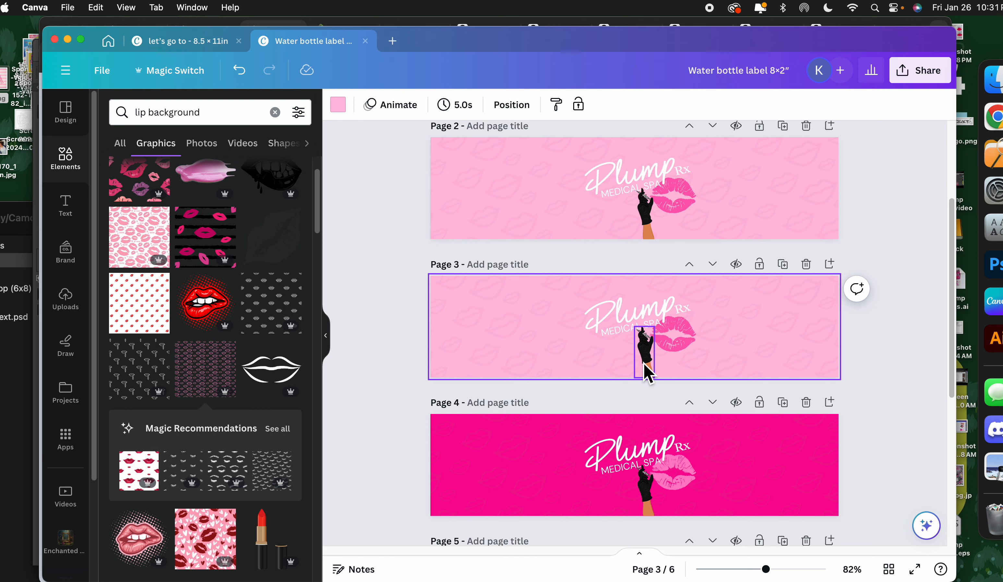
{"action": "left_click", "coordinate": [646, 363]}
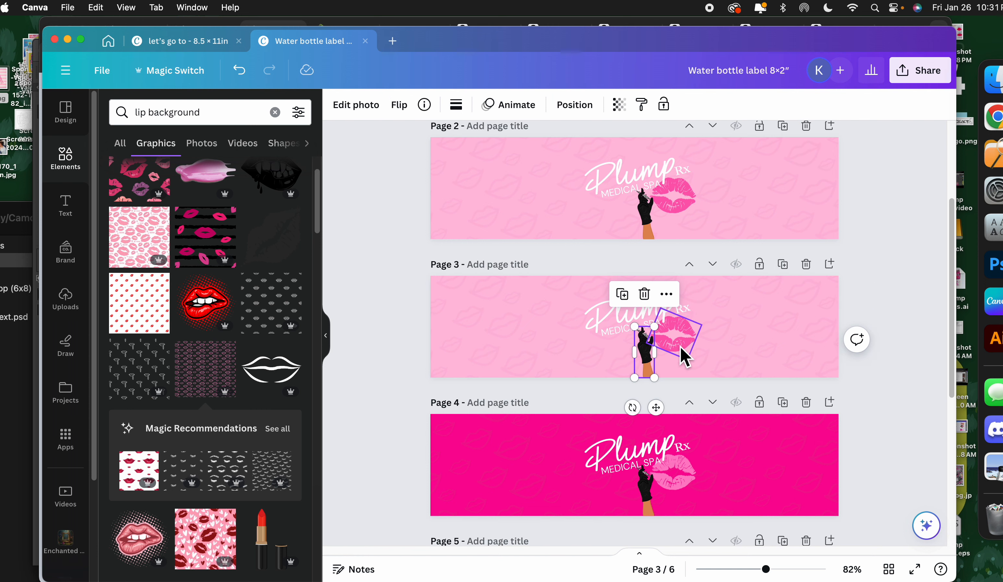
Step: Look through the "let's go to" design for other hand and syringe graphics that could suit the label
{"action": "left_click", "coordinate": [194, 42]}
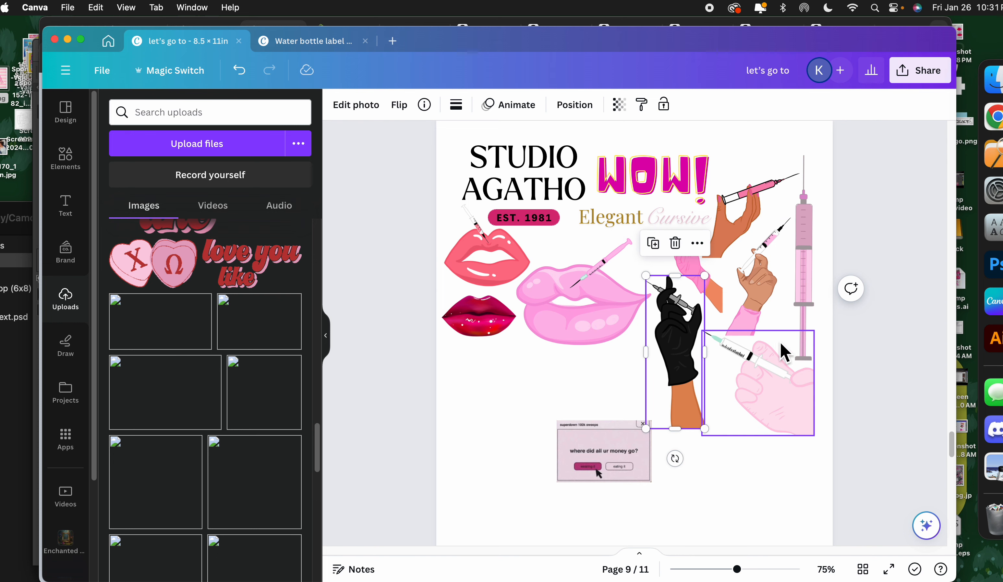
{"action": "left_click", "coordinate": [769, 311]}
{"action": "left_click", "coordinate": [713, 239]}
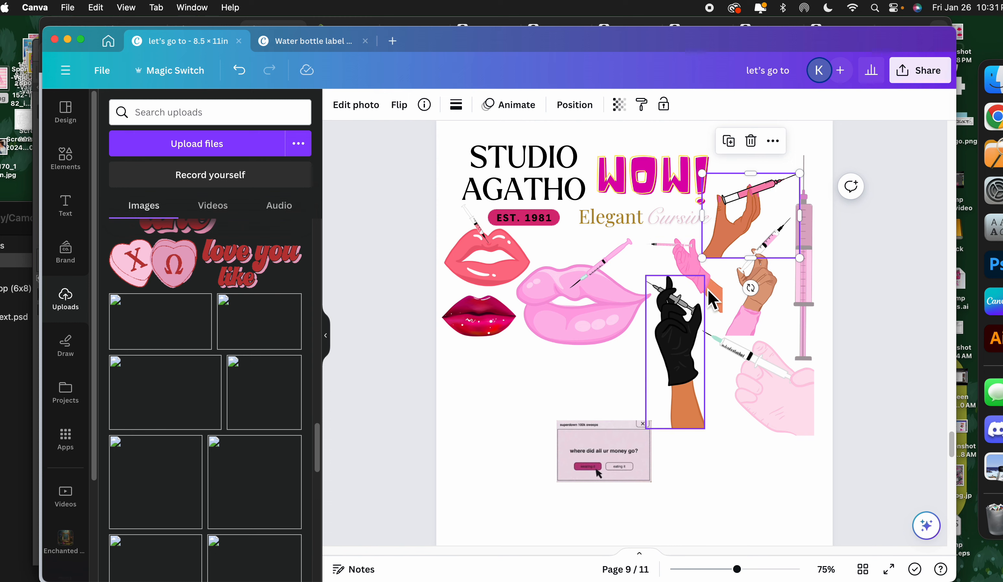
{"action": "scroll", "coordinate": [711, 296], "scroll_direction": "down", "scroll_amount": 7}
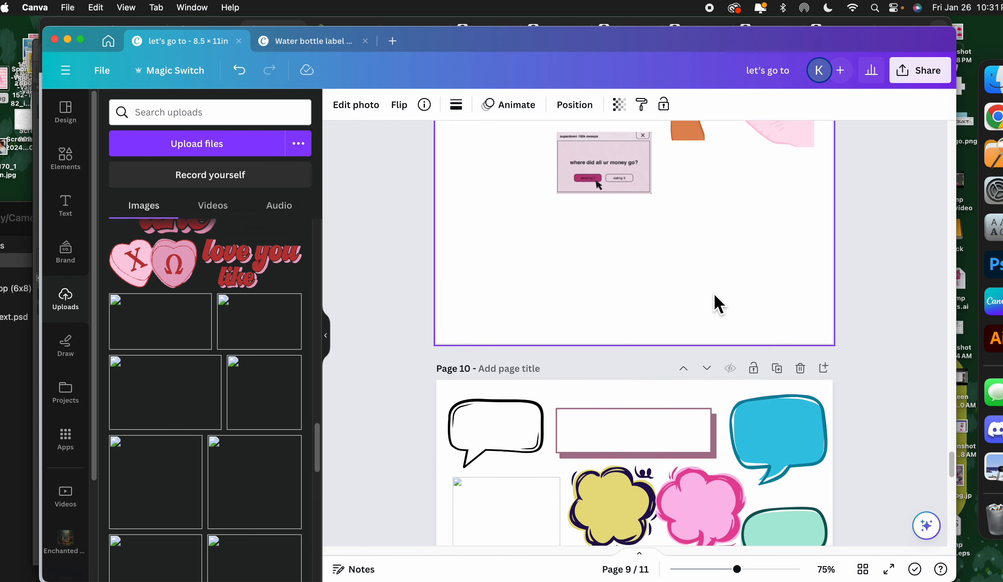
{"action": "scroll", "coordinate": [713, 293], "scroll_direction": "down", "scroll_amount": 5}
{"action": "scroll", "coordinate": [714, 293], "scroll_direction": "up", "scroll_amount": 15}
{"action": "scroll", "coordinate": [714, 293], "scroll_direction": "up", "scroll_amount": 5}
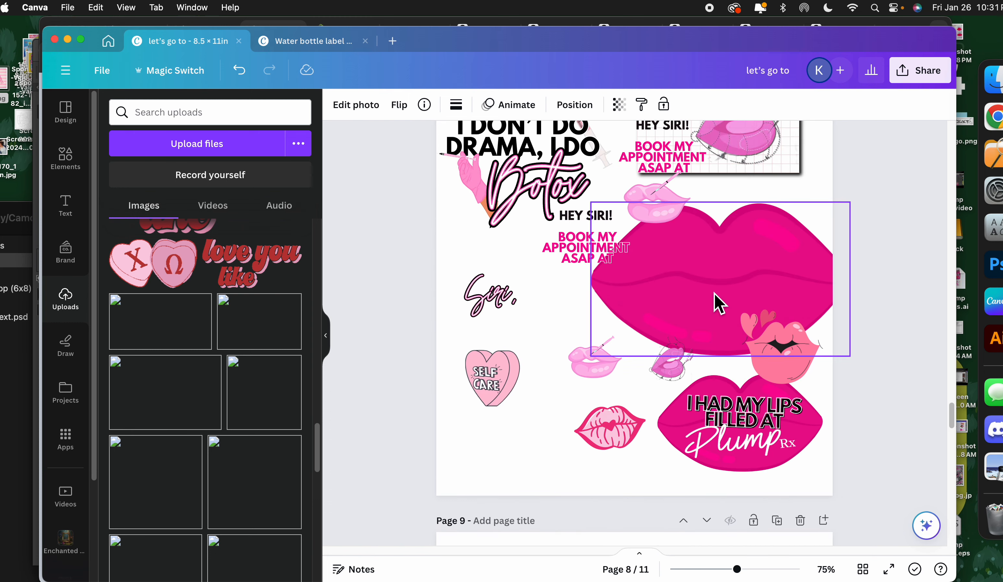
{"action": "scroll", "coordinate": [714, 293], "scroll_direction": "up", "scroll_amount": 9}
{"action": "scroll", "coordinate": [715, 306], "scroll_direction": "up", "scroll_amount": 10}
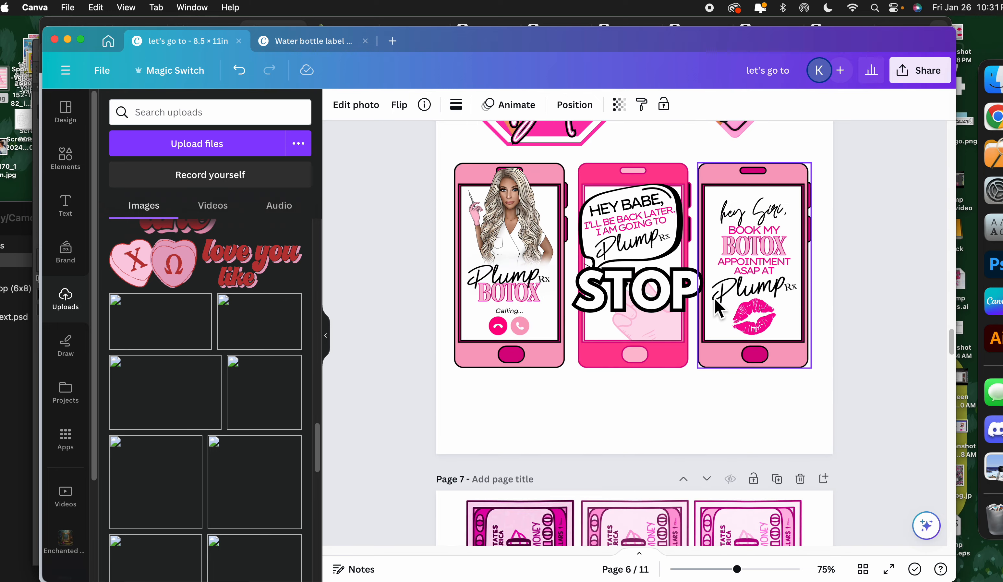
{"action": "scroll", "coordinate": [715, 304], "scroll_direction": "up", "scroll_amount": 10}
{"action": "scroll", "coordinate": [715, 303], "scroll_direction": "down", "scroll_amount": 5}
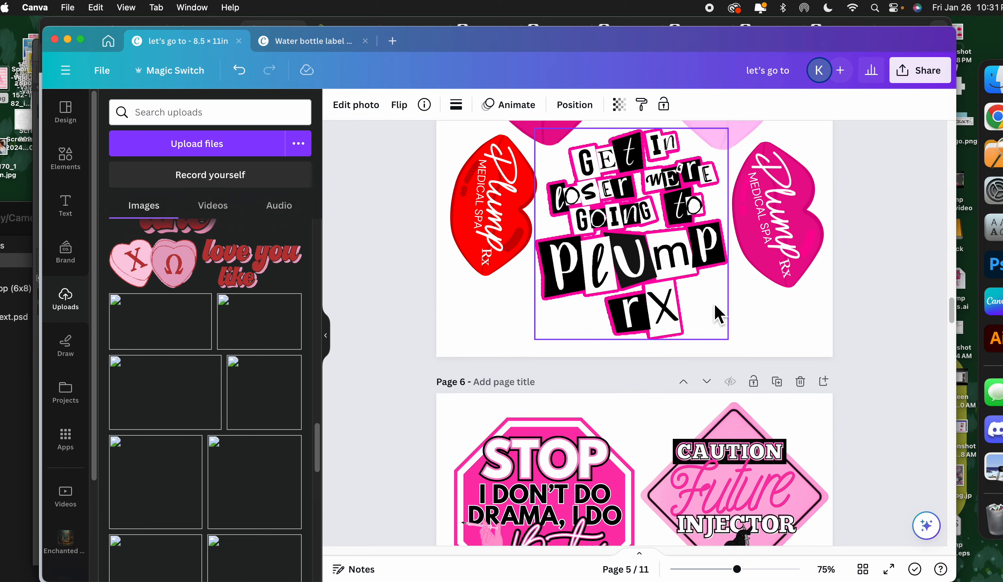
{"action": "scroll", "coordinate": [714, 305], "scroll_direction": "up", "scroll_amount": 15}
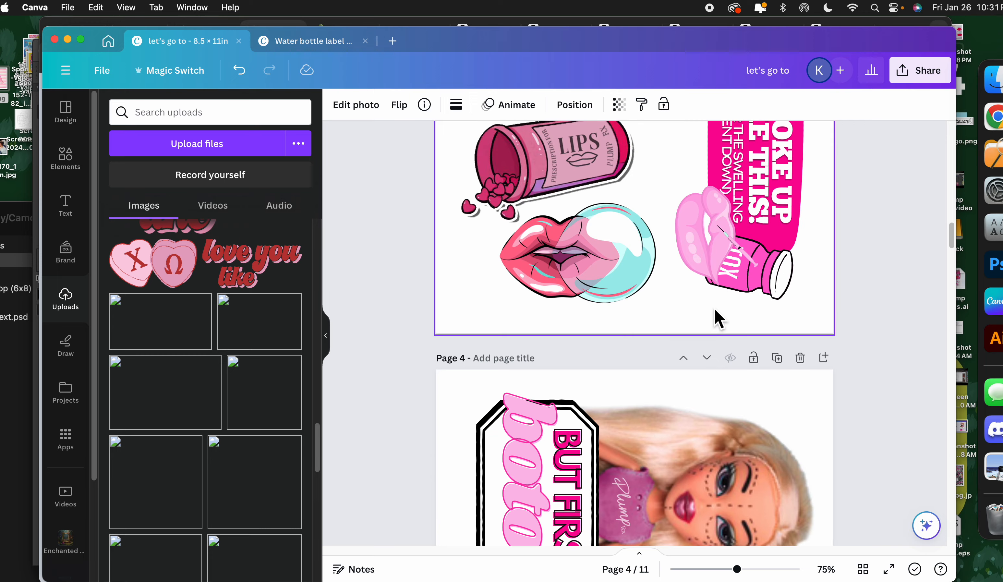
{"action": "scroll", "coordinate": [714, 311], "scroll_direction": "up", "scroll_amount": 8}
{"action": "scroll", "coordinate": [715, 320], "scroll_direction": "down", "scroll_amount": 20}
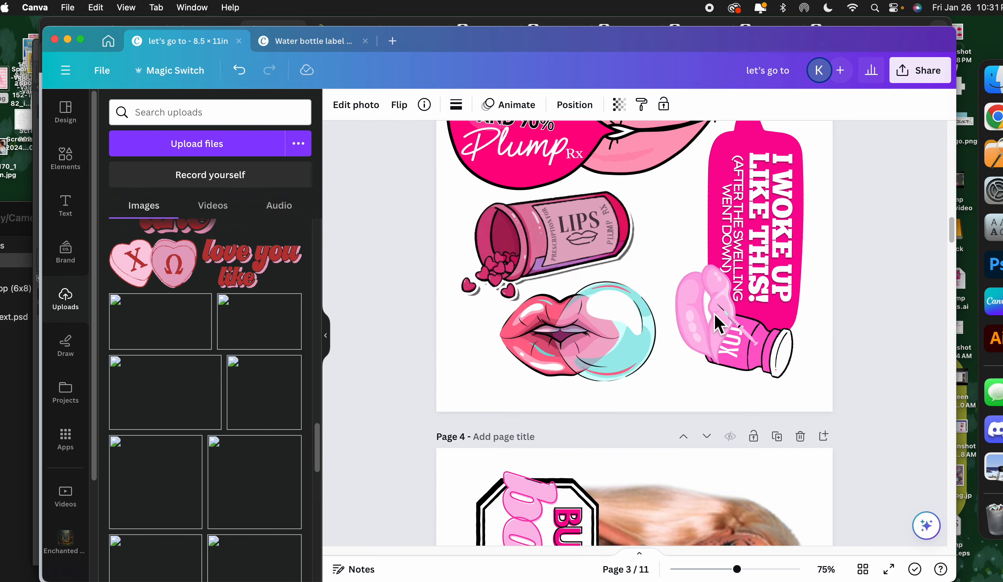
Step: Compare the water bottle label pages with the hand and syringe graphics on page 9 of the "let's go to" design
{"action": "left_click", "coordinate": [288, 42]}
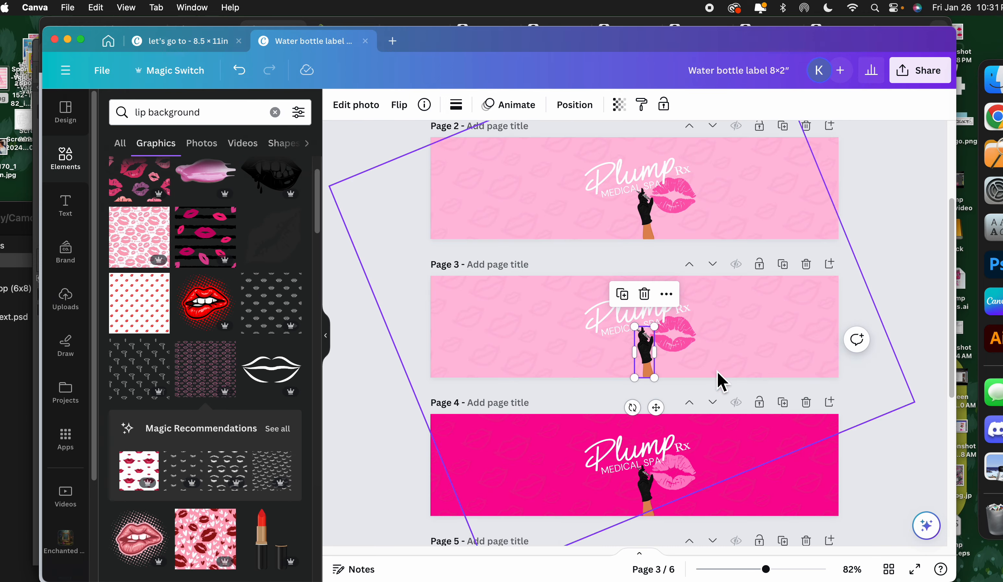
{"action": "scroll", "coordinate": [716, 240], "scroll_direction": "up", "scroll_amount": 4}
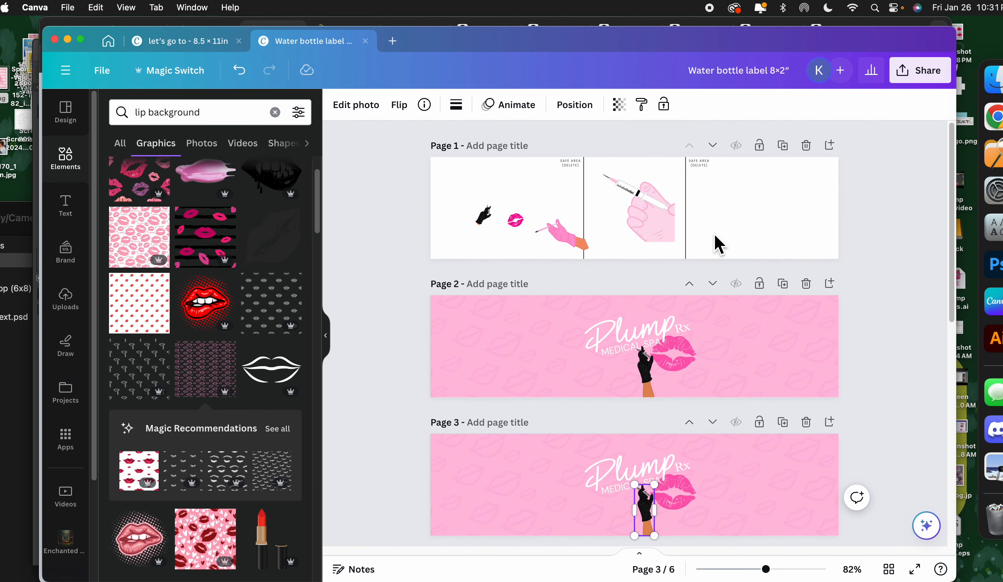
{"action": "scroll", "coordinate": [723, 256], "scroll_direction": "down", "scroll_amount": 9}
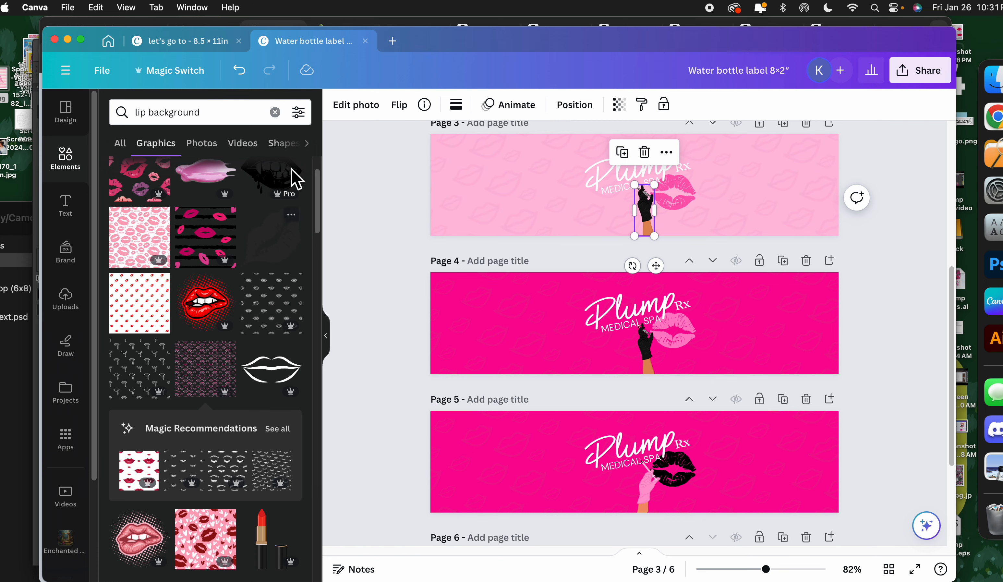
{"action": "left_click", "coordinate": [188, 45]}
{"action": "scroll", "coordinate": [528, 318], "scroll_direction": "down", "scroll_amount": 15}
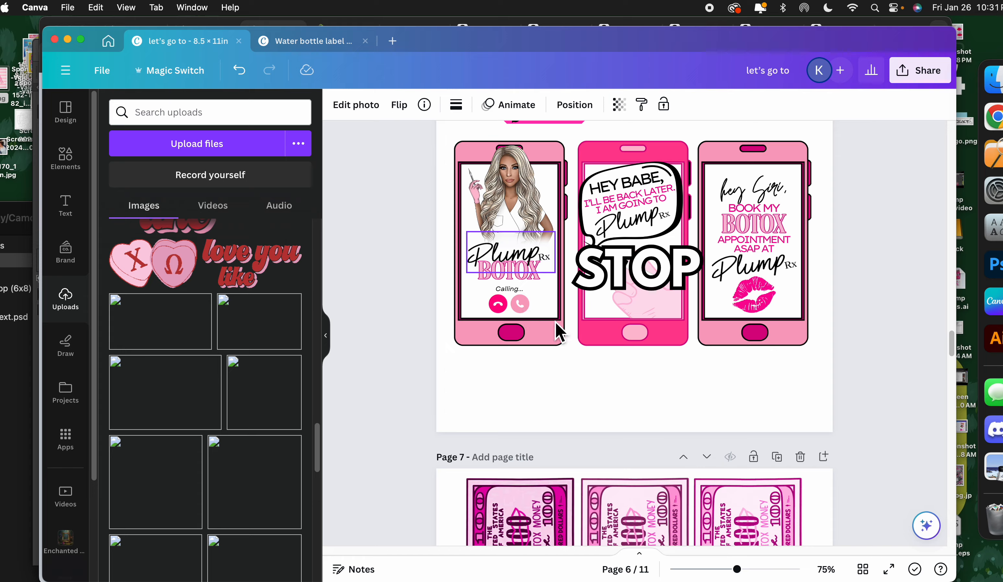
{"action": "scroll", "coordinate": [700, 414], "scroll_direction": "down", "scroll_amount": 6}
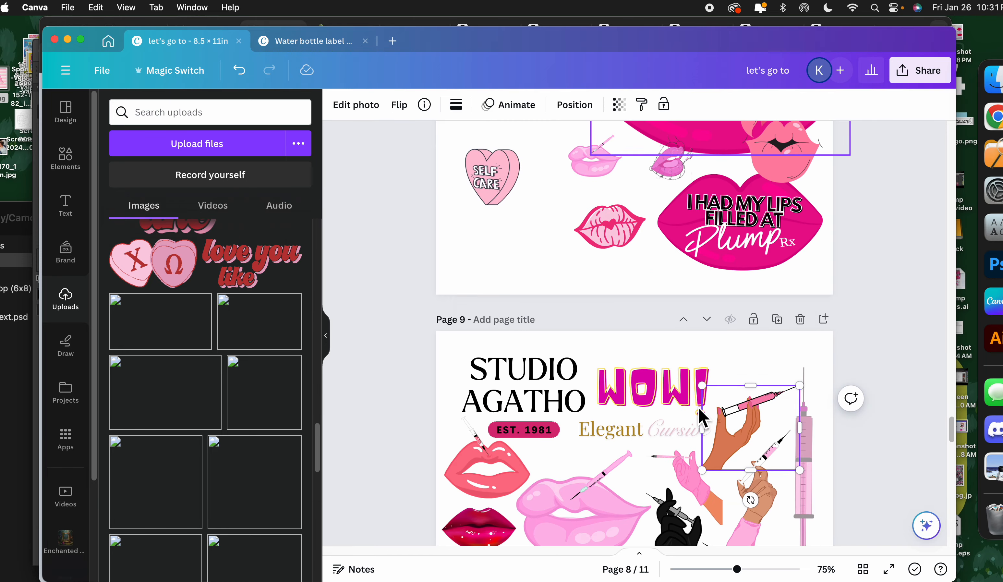
{"action": "left_click", "coordinate": [291, 43]}
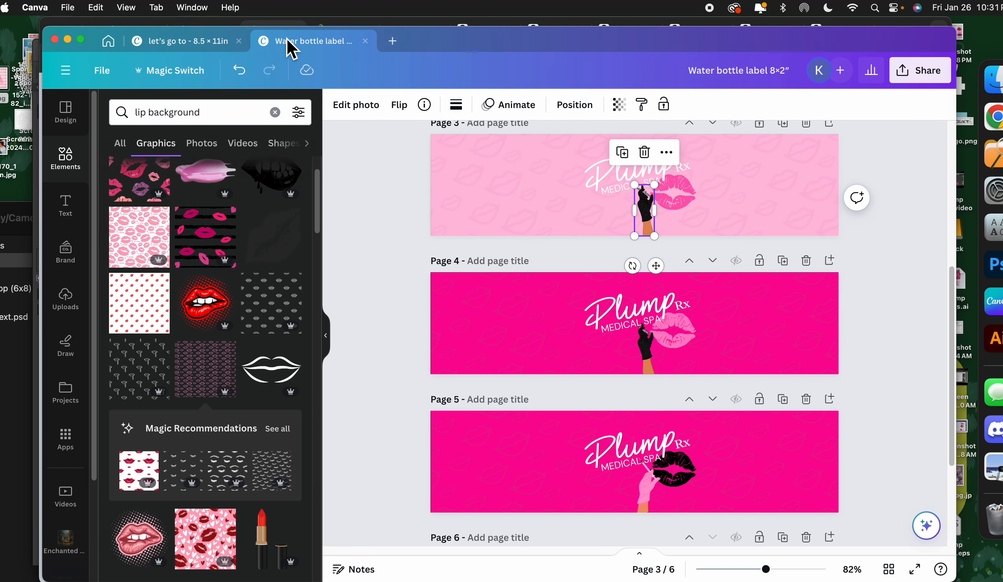
{"action": "left_click", "coordinate": [176, 48]}
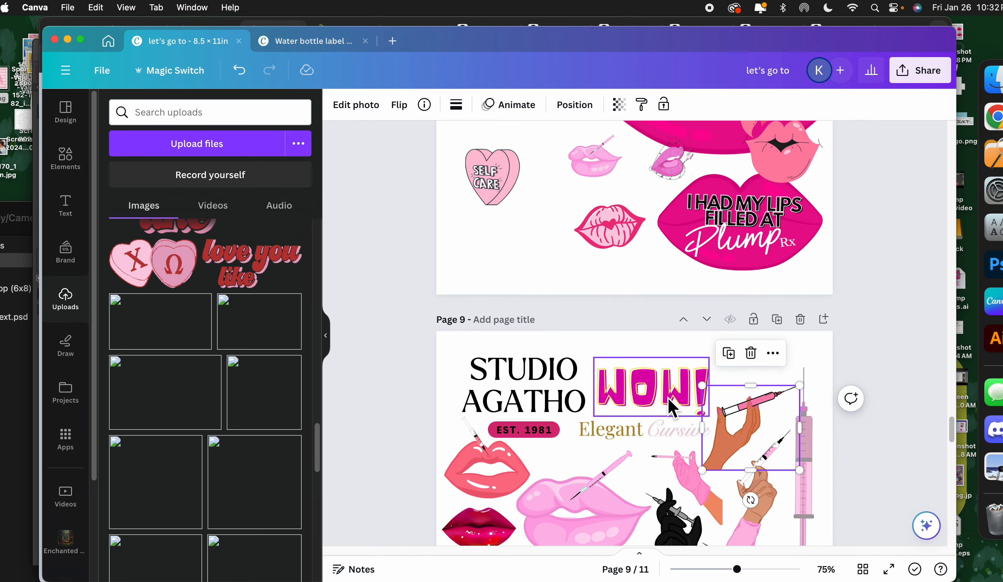
{"action": "scroll", "coordinate": [667, 398], "scroll_direction": "down", "scroll_amount": 3}
{"action": "left_click", "coordinate": [324, 48]}
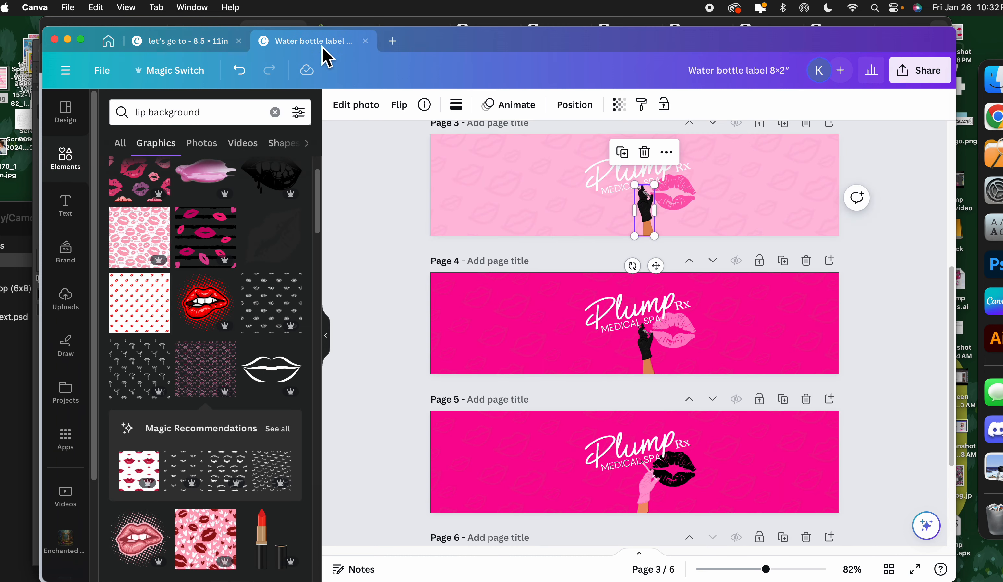
Step: Copy the pink-sleeved hand with syringe from page 9 of "let's go to" and delete the black gloved hand on label page 4
{"action": "left_click", "coordinate": [226, 44]}
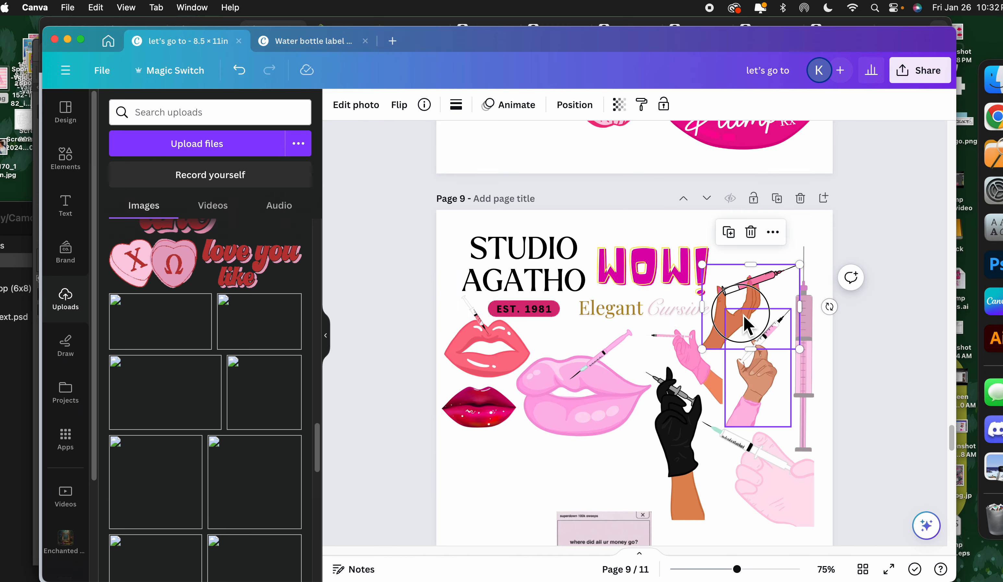
{"action": "left_click_drag", "start_coordinate": [761, 402], "coordinate": [758, 413]}
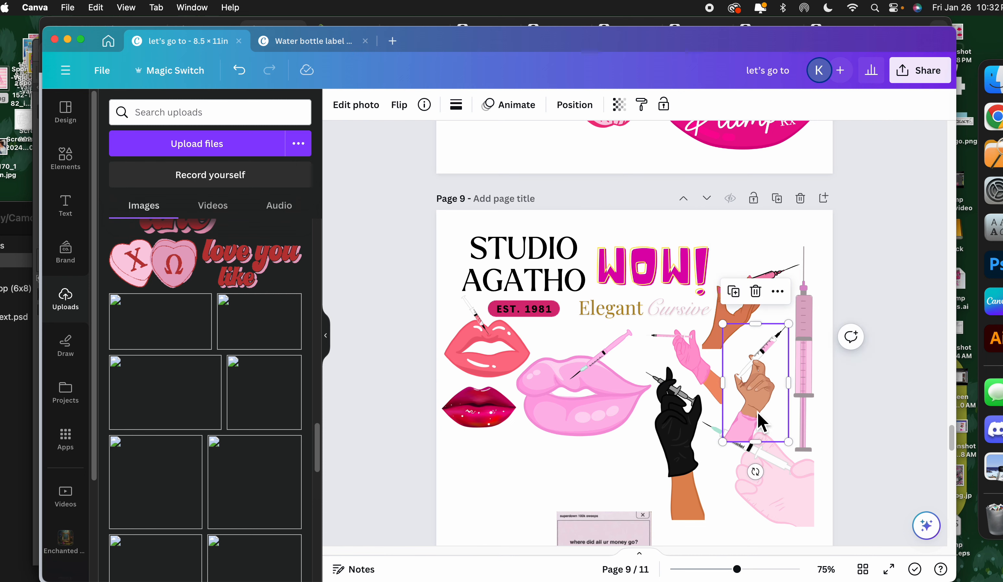
{"action": "left_click", "coordinate": [342, 44]}
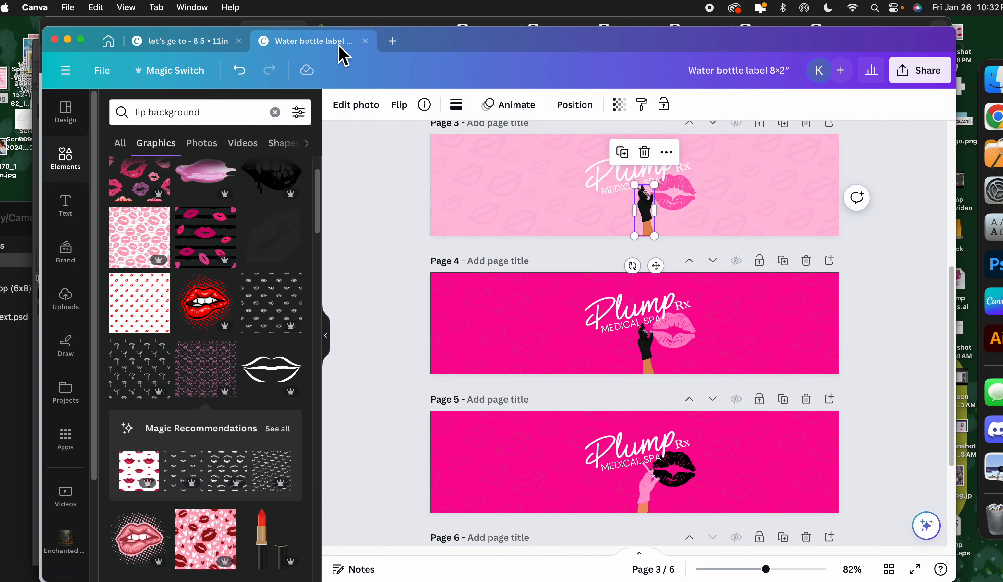
{"action": "left_click_drag", "start_coordinate": [765, 569], "coordinate": [786, 569]}
{"action": "left_click", "coordinate": [657, 409]}
{"action": "key", "text": "Delete"}
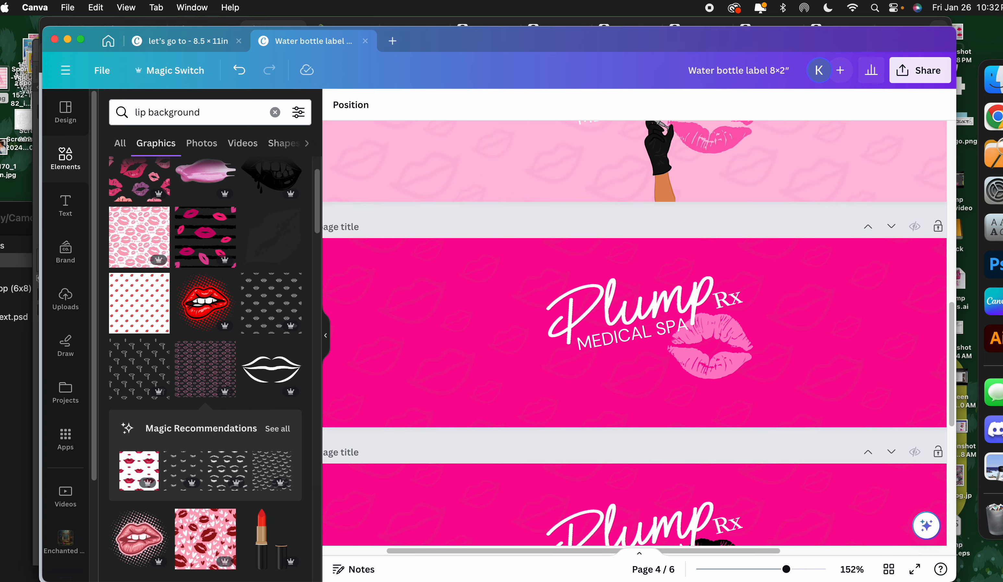
Step: Paste the pink-sleeved hand onto page 4, shrink it, and place it below the logo beside the kiss mark
{"action": "key", "text": "super+v"}
{"action": "left_click_drag", "start_coordinate": [347, 346], "coordinate": [731, 356]}
{"action": "left_click_drag", "start_coordinate": [734, 258], "coordinate": [696, 347]}
{"action": "left_click_drag", "start_coordinate": [664, 396], "coordinate": [634, 371]}
{"action": "right_click", "coordinate": [641, 389]}
{"action": "left_click", "coordinate": [627, 383]}
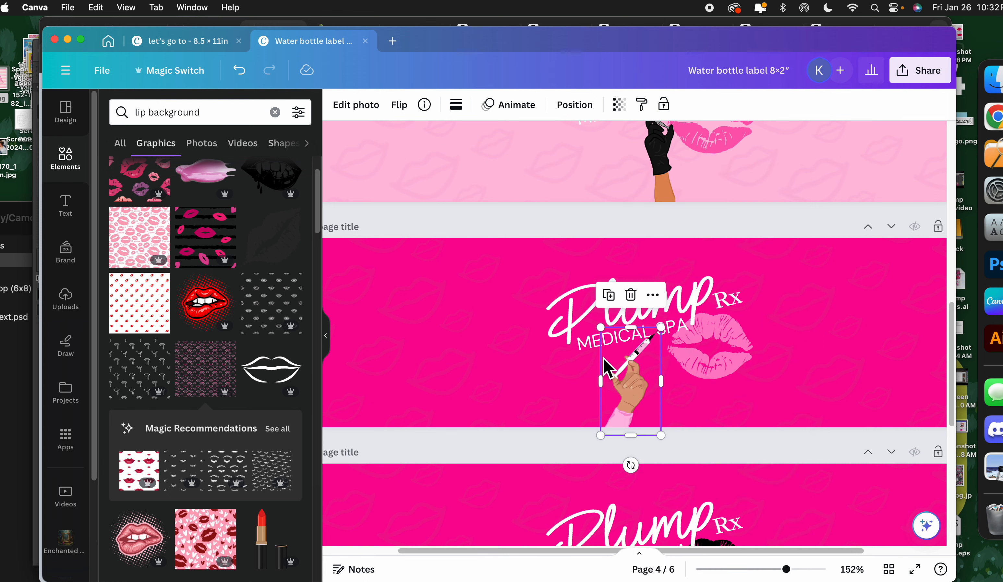
Step: Flip the pink-sleeved hand on page 4 horizontally, rotate it upright, and position it against the kiss mark
{"action": "left_click", "coordinate": [399, 107]}
{"action": "left_click", "coordinate": [427, 150]}
{"action": "left_click_drag", "start_coordinate": [641, 401], "coordinate": [691, 401]}
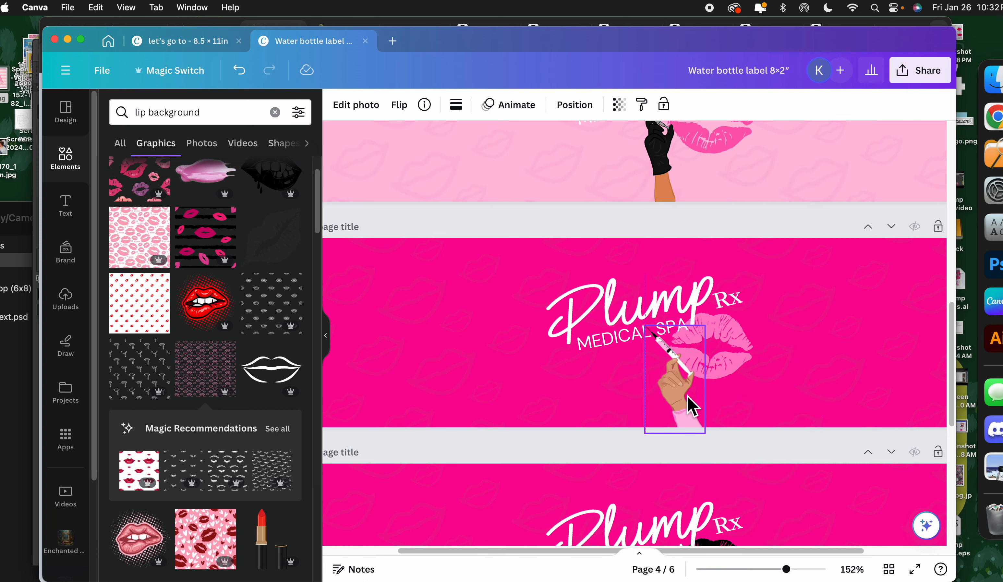
{"action": "left_click_drag", "start_coordinate": [676, 467], "coordinate": [631, 475]}
{"action": "left_click_drag", "start_coordinate": [684, 394], "coordinate": [656, 384]}
{"action": "left_click_drag", "start_coordinate": [659, 438], "coordinate": [647, 383]}
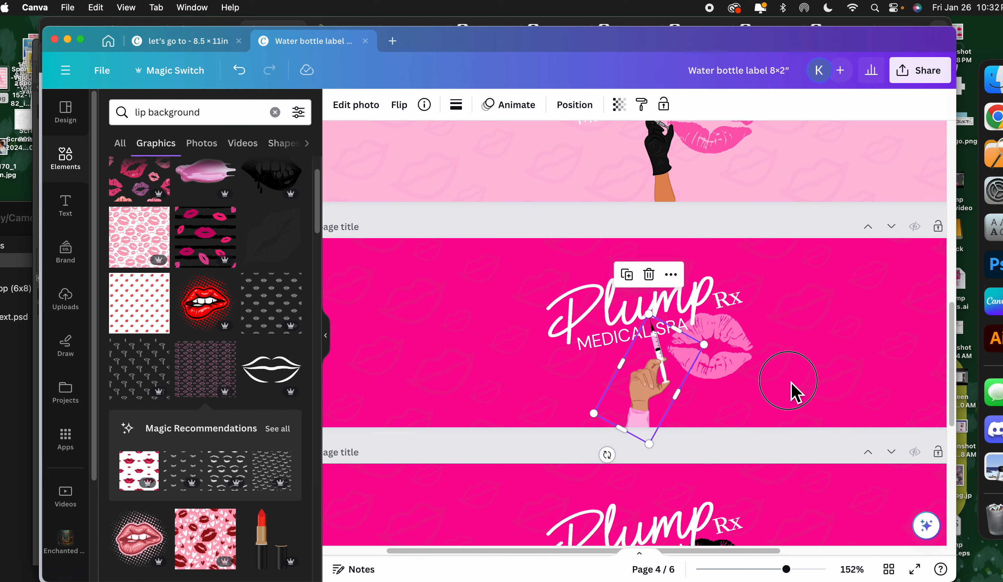
{"action": "left_click_drag", "start_coordinate": [786, 568], "coordinate": [759, 569]}
{"action": "scroll", "coordinate": [742, 433], "scroll_direction": "up", "scroll_amount": 1}
{"action": "left_click", "coordinate": [870, 277]}
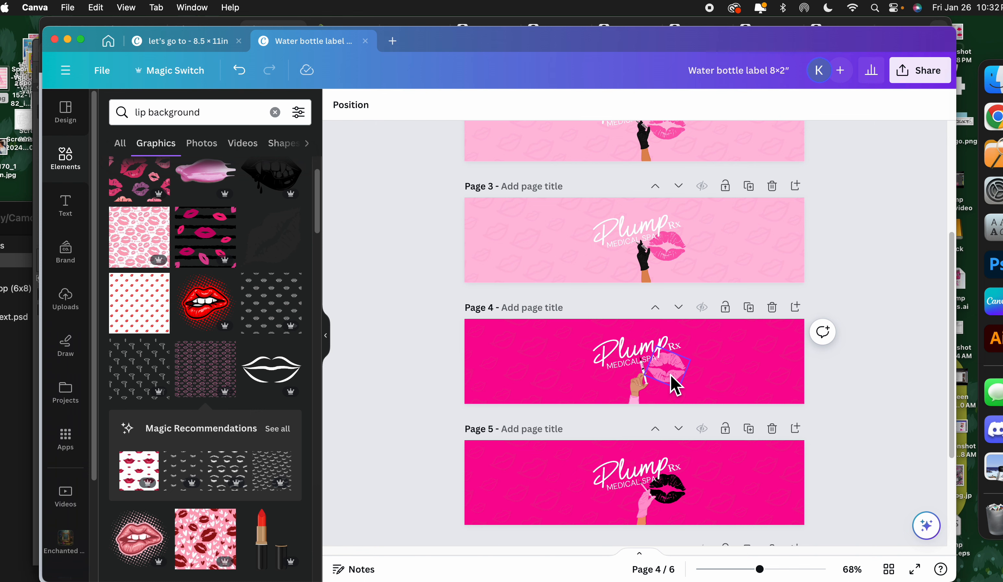
Step: Increase the opacity of the hot pink kiss mark on page 2 and check it against the other labels
{"action": "scroll", "coordinate": [675, 200], "scroll_direction": "up", "scroll_amount": 1}
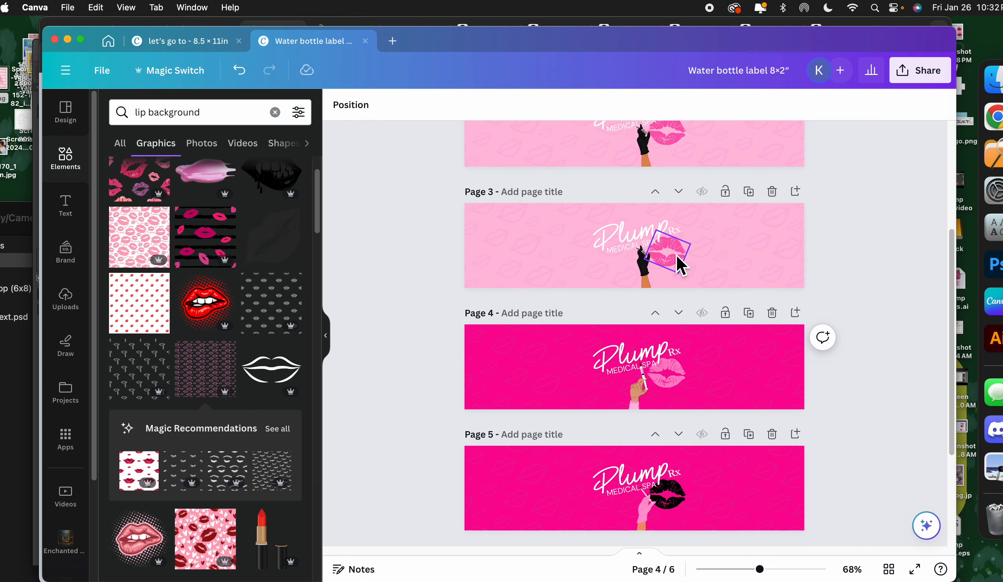
{"action": "left_click", "coordinate": [673, 151]}
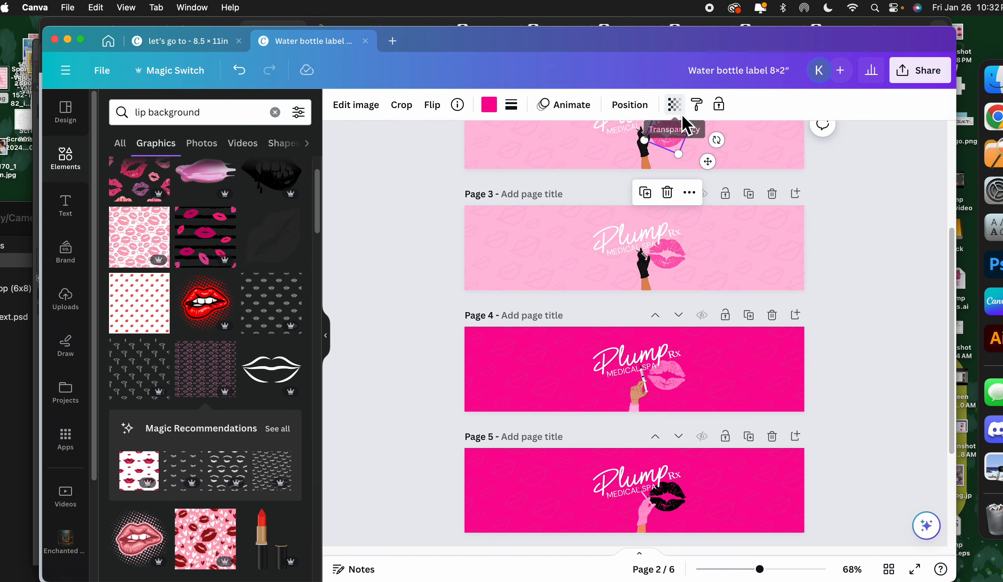
{"action": "left_click", "coordinate": [674, 105]}
{"action": "left_click", "coordinate": [822, 241]}
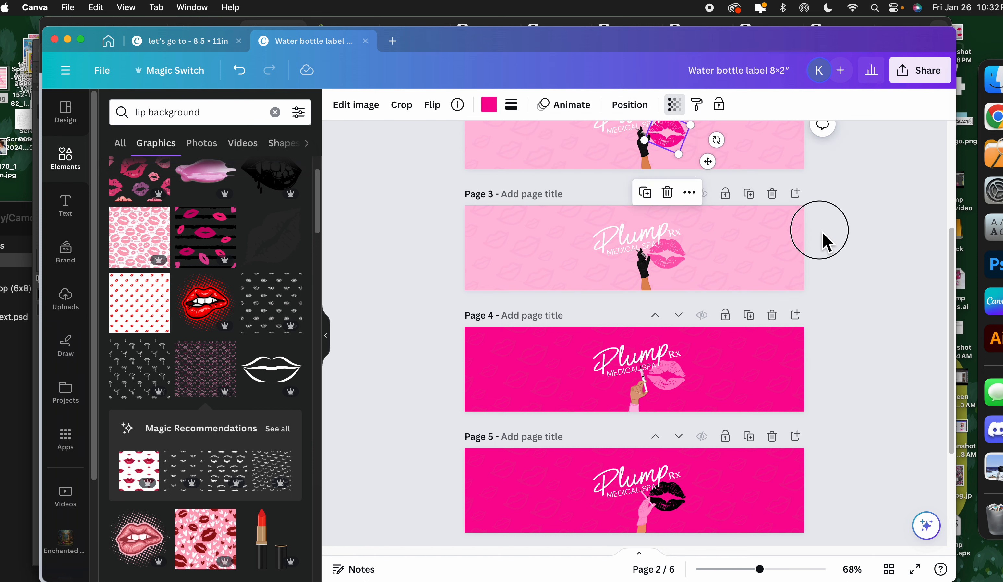
{"action": "left_click", "coordinate": [854, 253]}
{"action": "scroll", "coordinate": [863, 272], "scroll_direction": "up", "scroll_amount": 2}
{"action": "scroll", "coordinate": [863, 272], "scroll_direction": "up", "scroll_amount": 1}
{"action": "scroll", "coordinate": [863, 271], "scroll_direction": "down", "scroll_amount": 1}
{"action": "scroll", "coordinate": [858, 268], "scroll_direction": "down", "scroll_amount": 2}
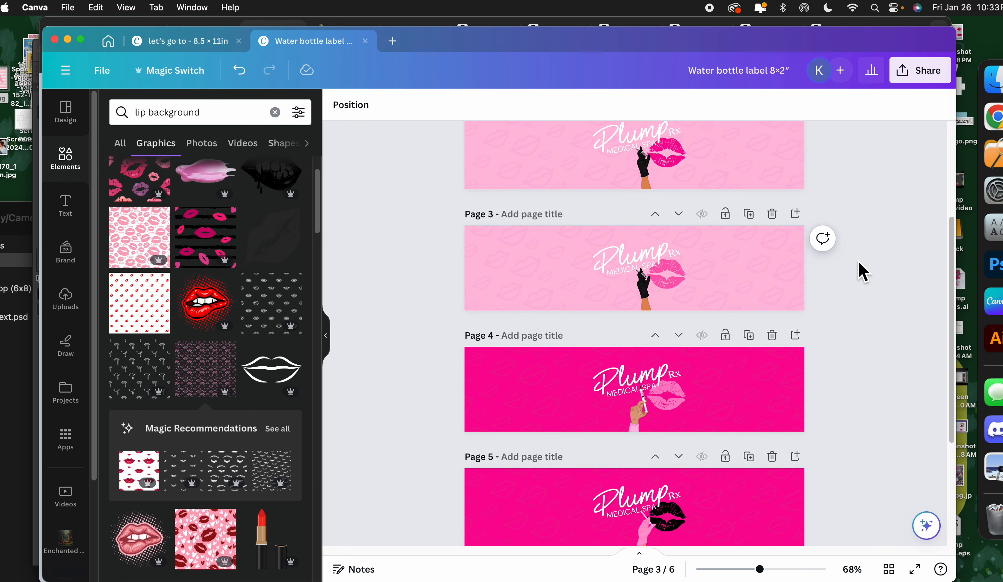
Step: Look through the syringe-holding hands and lip graphics on pages 8 and 9 of "let's go to" for another label option
{"action": "scroll", "coordinate": [859, 268], "scroll_direction": "up", "scroll_amount": 1}
{"action": "left_click", "coordinate": [644, 182]}
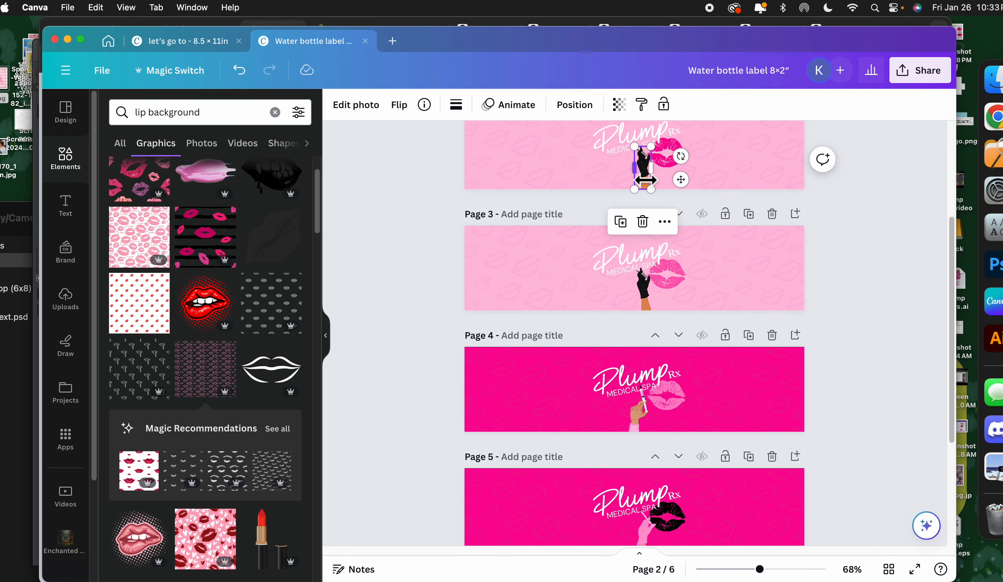
{"action": "scroll", "coordinate": [732, 262], "scroll_direction": "down", "scroll_amount": 1}
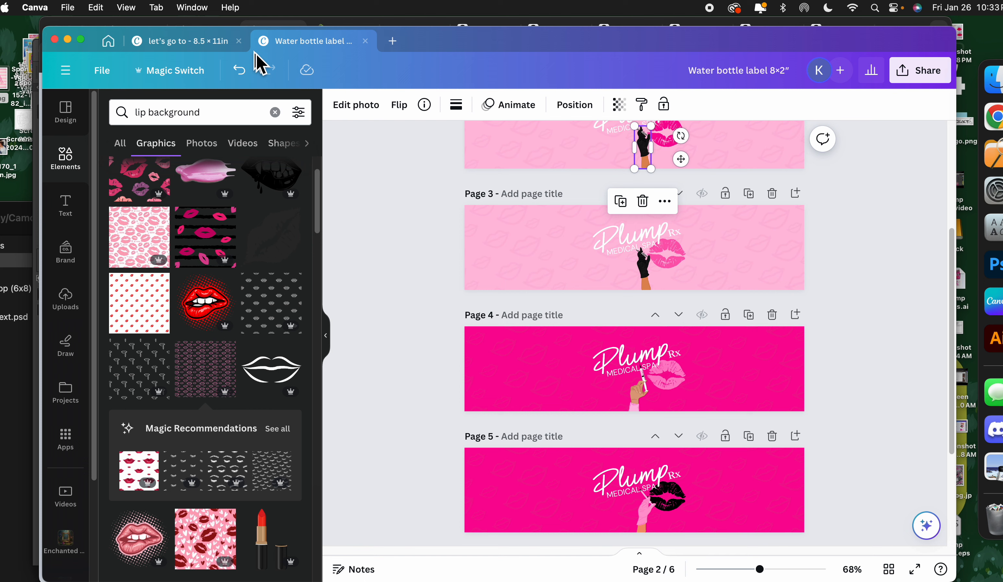
{"action": "left_click", "coordinate": [196, 47]}
{"action": "scroll", "coordinate": [699, 400], "scroll_direction": "down", "scroll_amount": 2}
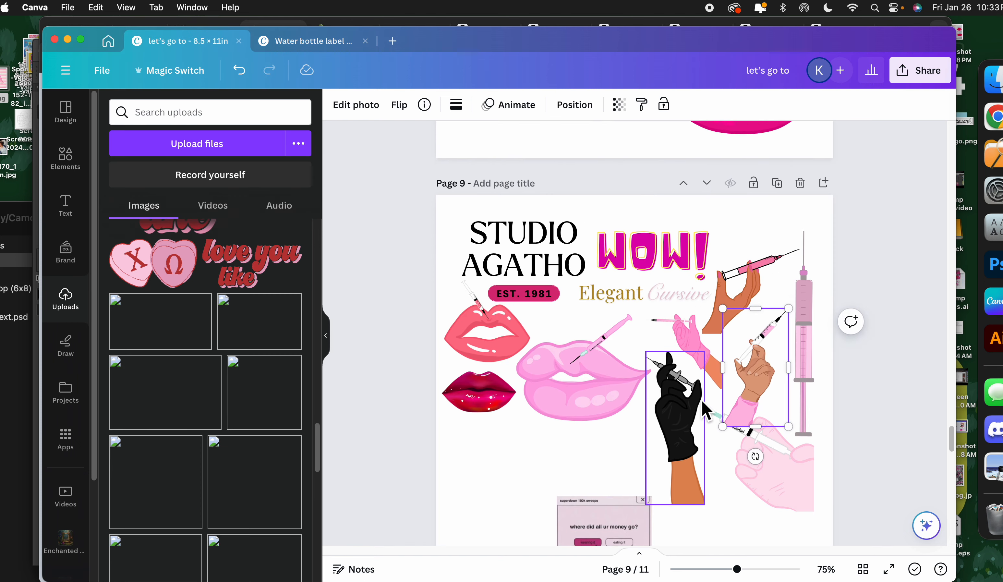
{"action": "scroll", "coordinate": [759, 418], "scroll_direction": "down", "scroll_amount": 4}
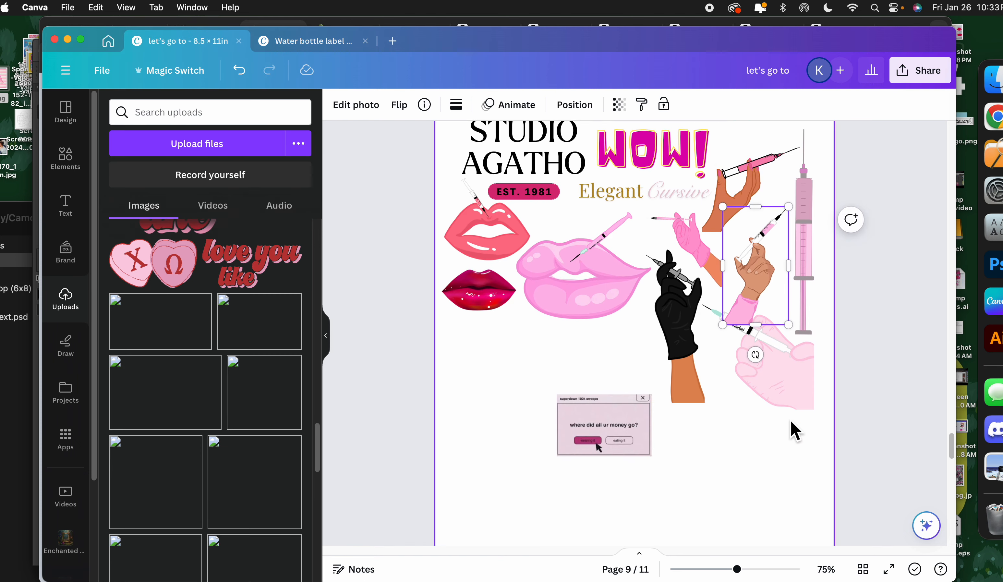
{"action": "scroll", "coordinate": [790, 420], "scroll_direction": "up", "scroll_amount": 1}
{"action": "scroll", "coordinate": [791, 420], "scroll_direction": "up", "scroll_amount": 1}
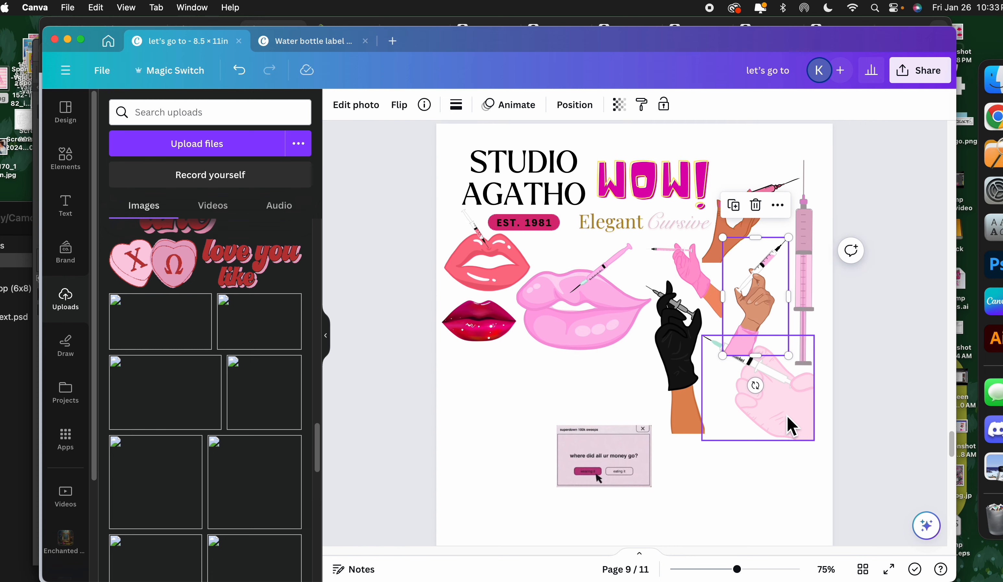
{"action": "left_click", "coordinate": [723, 227]}
{"action": "scroll", "coordinate": [738, 354], "scroll_direction": "up", "scroll_amount": 10}
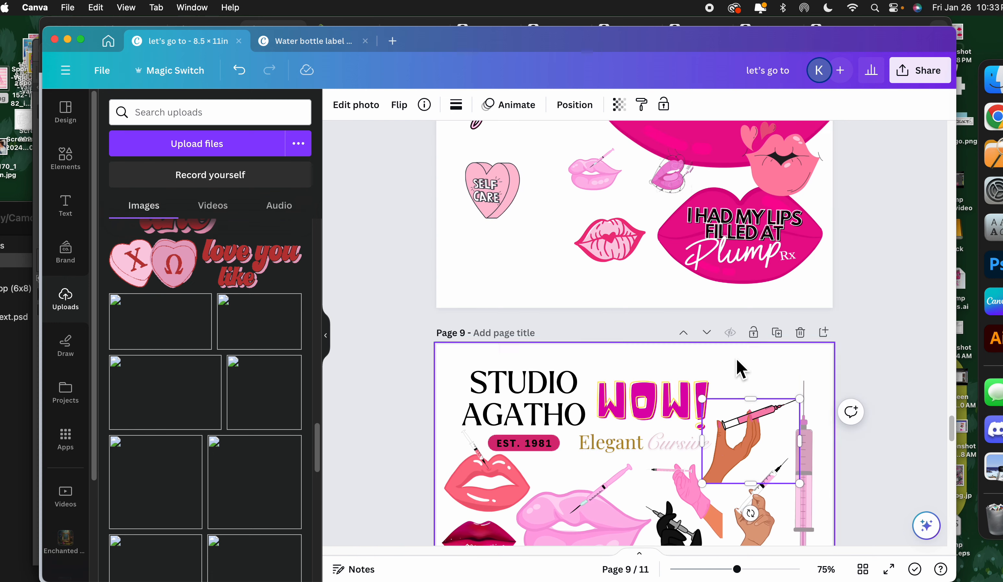
{"action": "scroll", "coordinate": [739, 358], "scroll_direction": "up", "scroll_amount": 10}
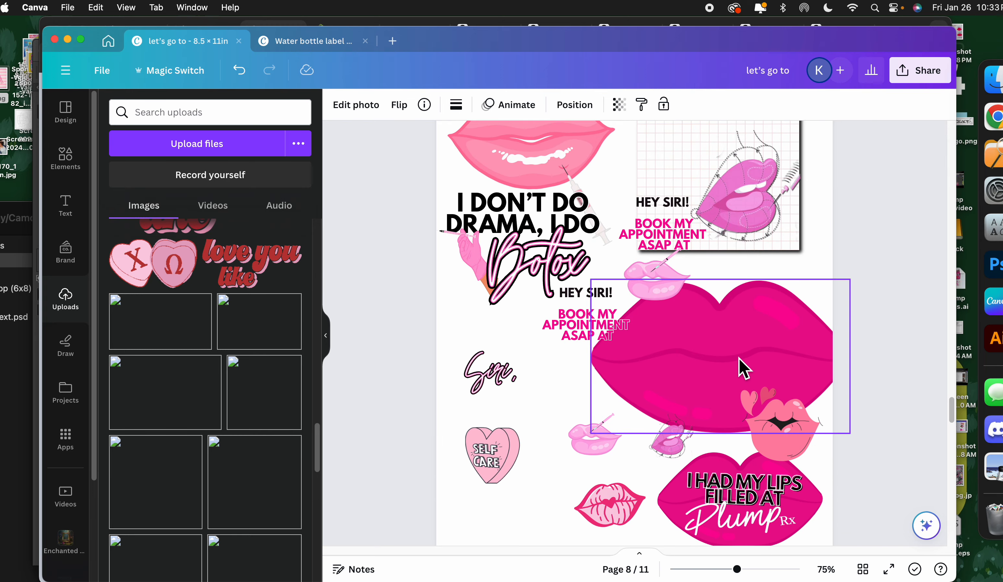
{"action": "left_click", "coordinate": [311, 41]}
Step: Review the light pink and hot pink water bottle labels on pages 2 to 5 against each other
{"action": "left_click", "coordinate": [801, 346]}
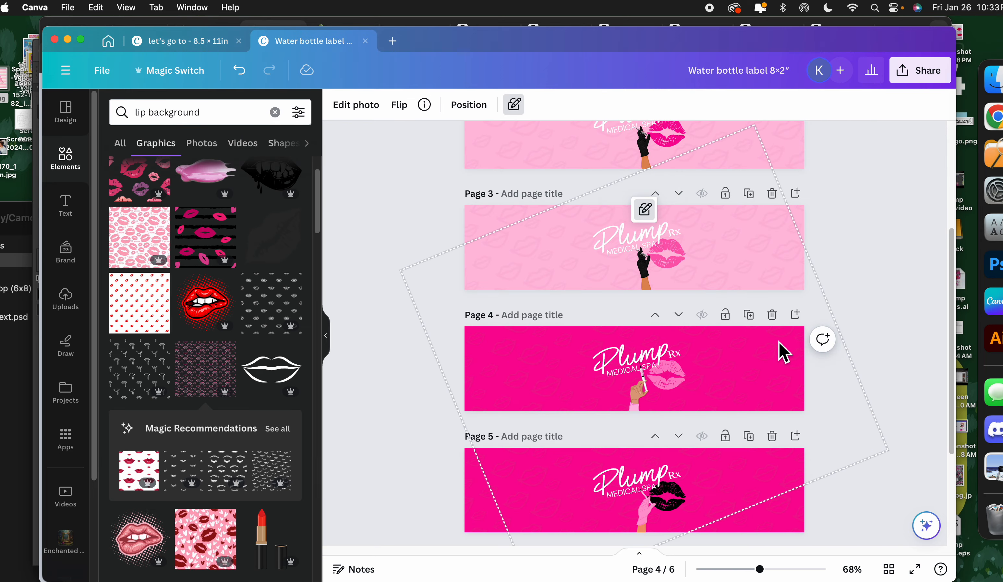
{"action": "scroll", "coordinate": [775, 344], "scroll_direction": "up", "scroll_amount": 1}
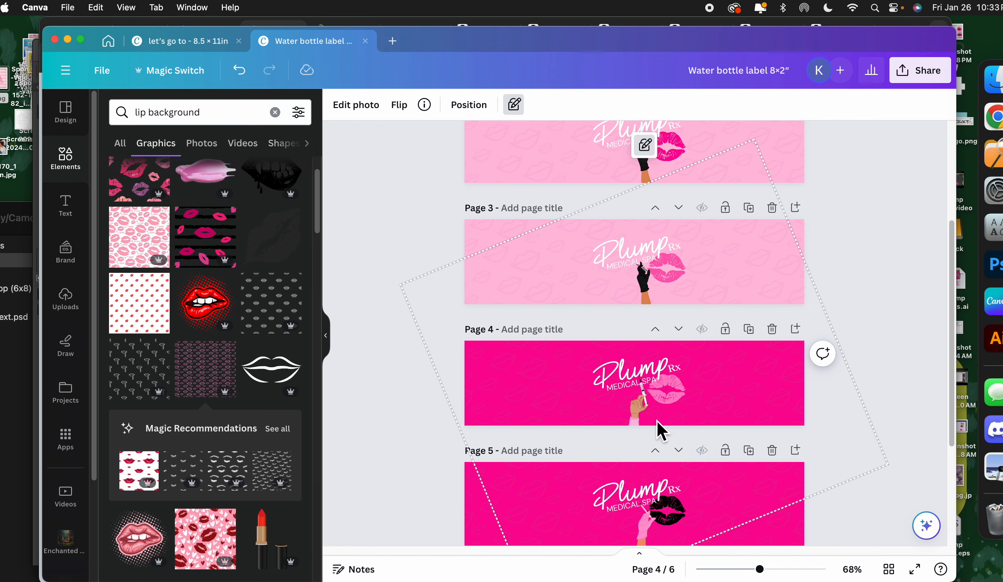
{"action": "scroll", "coordinate": [771, 327], "scroll_direction": "up", "scroll_amount": 1}
{"action": "scroll", "coordinate": [801, 369], "scroll_direction": "down", "scroll_amount": 10}
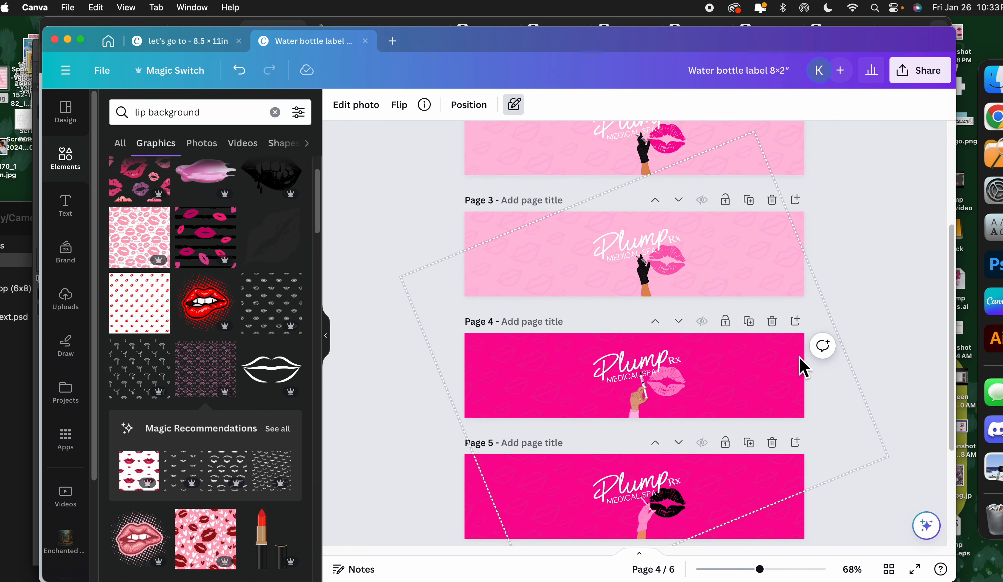
{"action": "scroll", "coordinate": [802, 369], "scroll_direction": "up", "scroll_amount": 12}
{"action": "scroll", "coordinate": [807, 361], "scroll_direction": "up", "scroll_amount": 3}
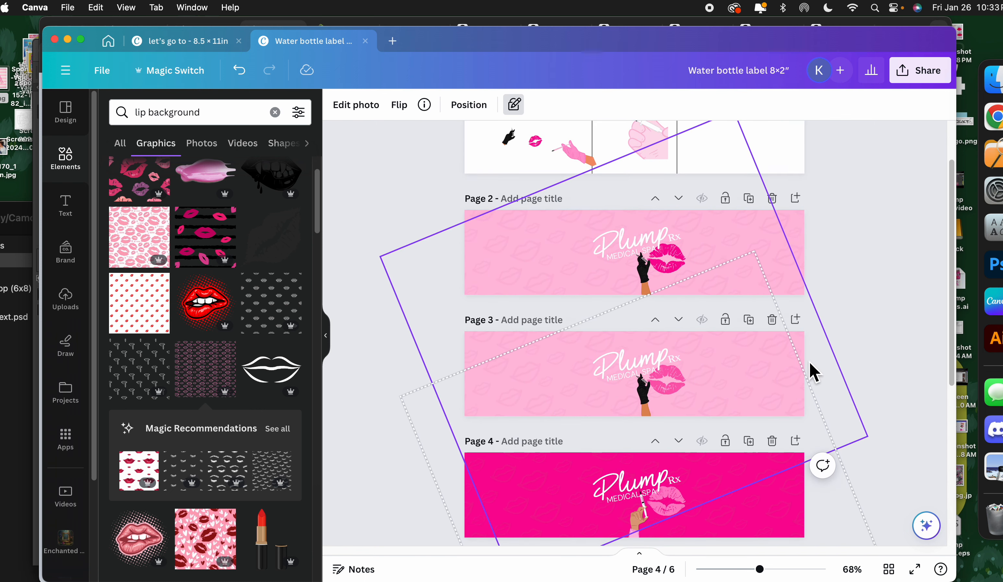
{"action": "left_click", "coordinate": [749, 233]}
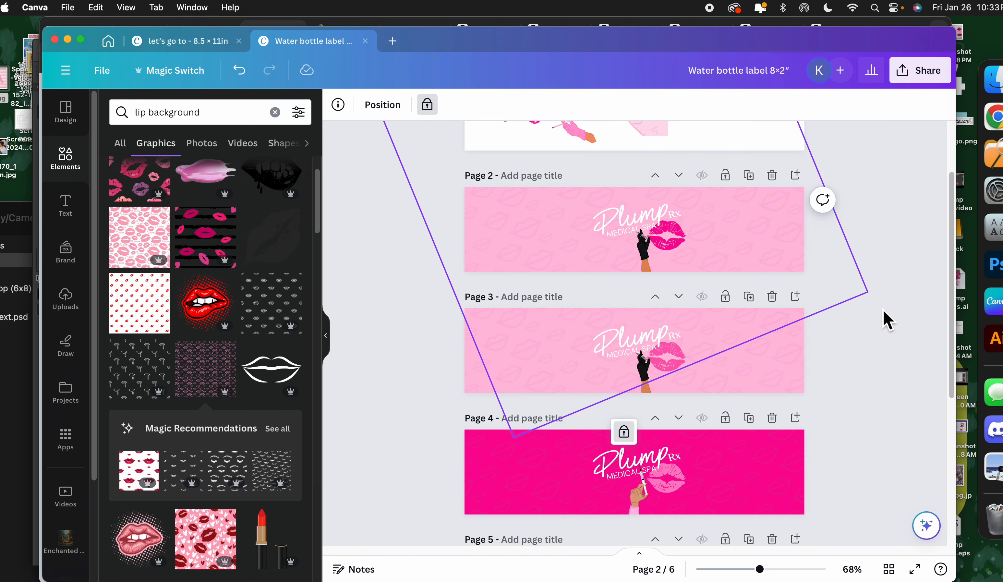
{"action": "left_click", "coordinate": [885, 320]}
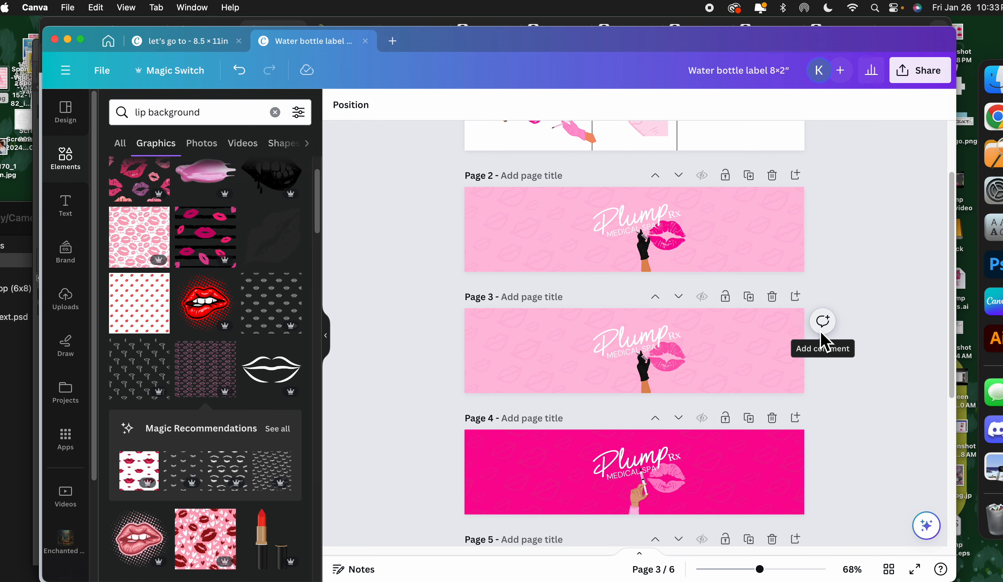
{"action": "scroll", "coordinate": [763, 342], "scroll_direction": "up", "scroll_amount": 1}
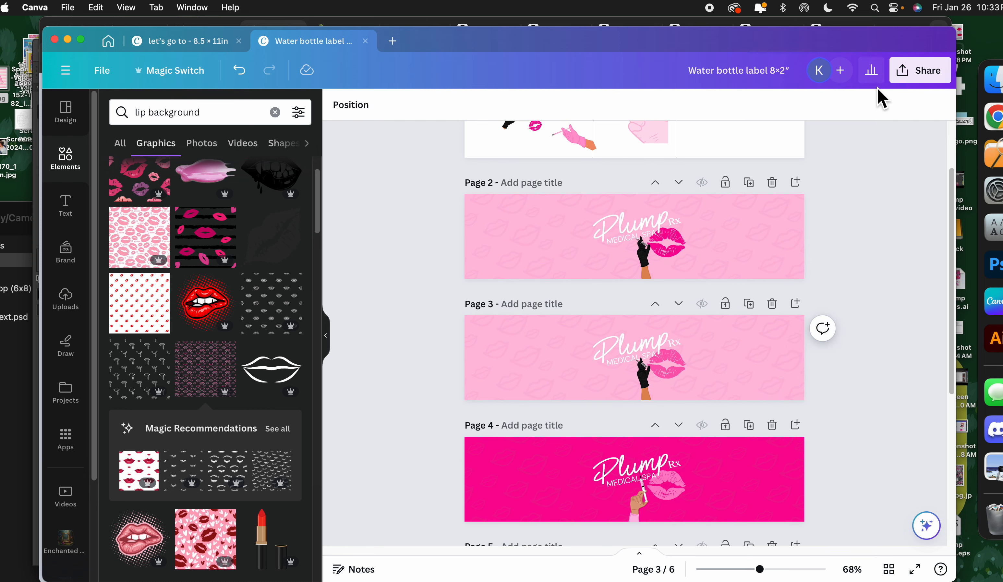
Step: Set up the label design's download as JPG with size 1.125 and quality 91
{"action": "left_click", "coordinate": [912, 79]}
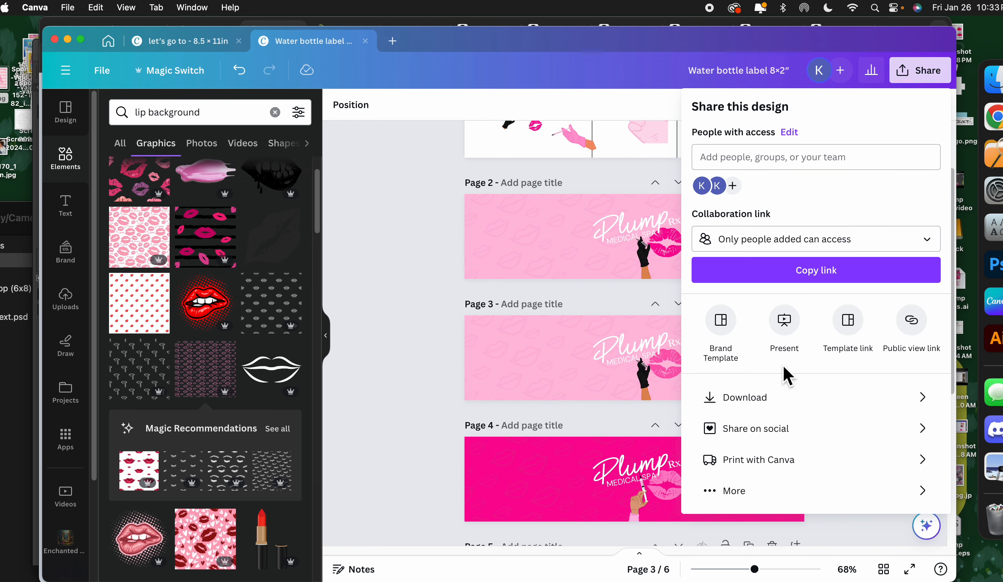
{"action": "left_click", "coordinate": [775, 392]}
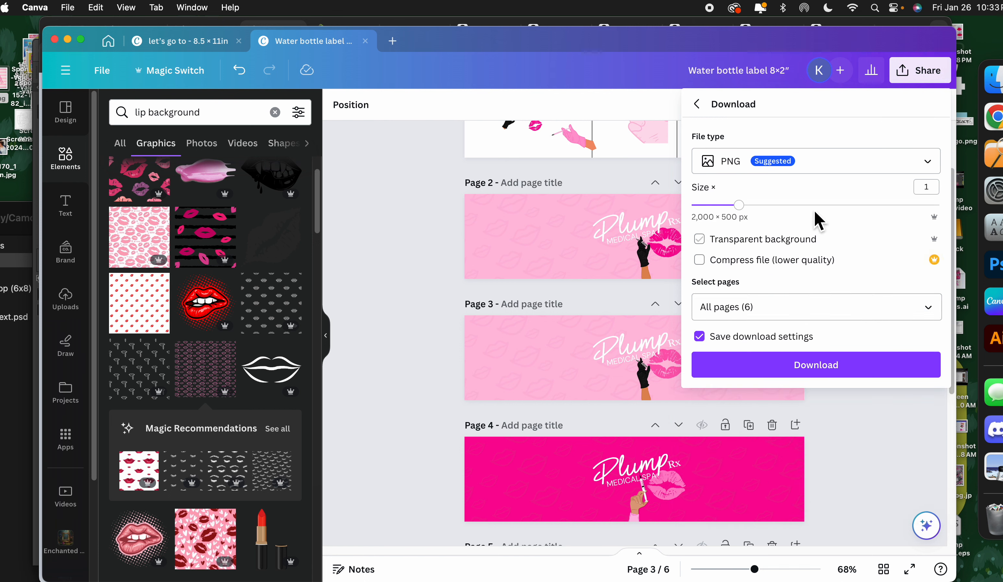
{"action": "left_click", "coordinate": [803, 164]}
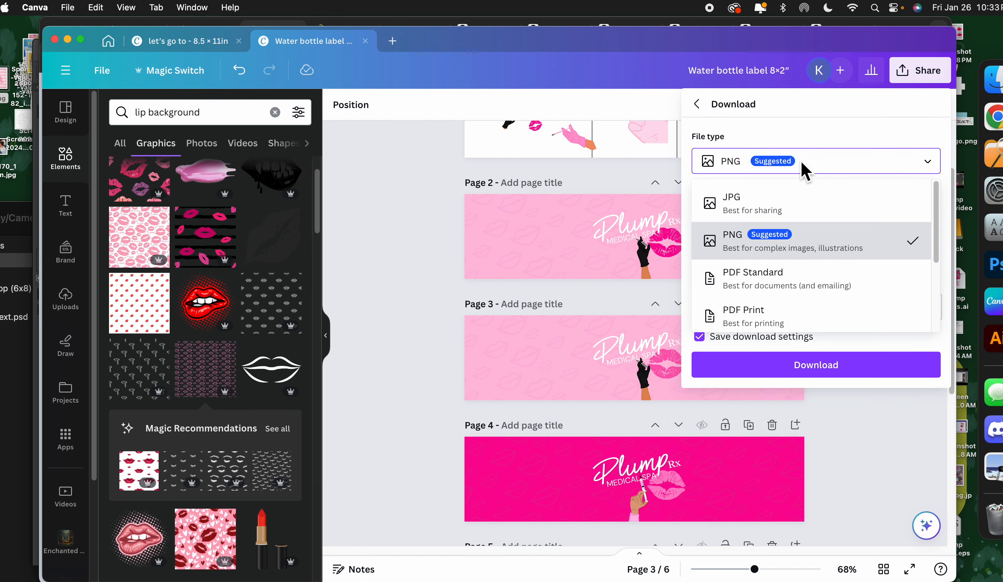
{"action": "left_click", "coordinate": [810, 246]}
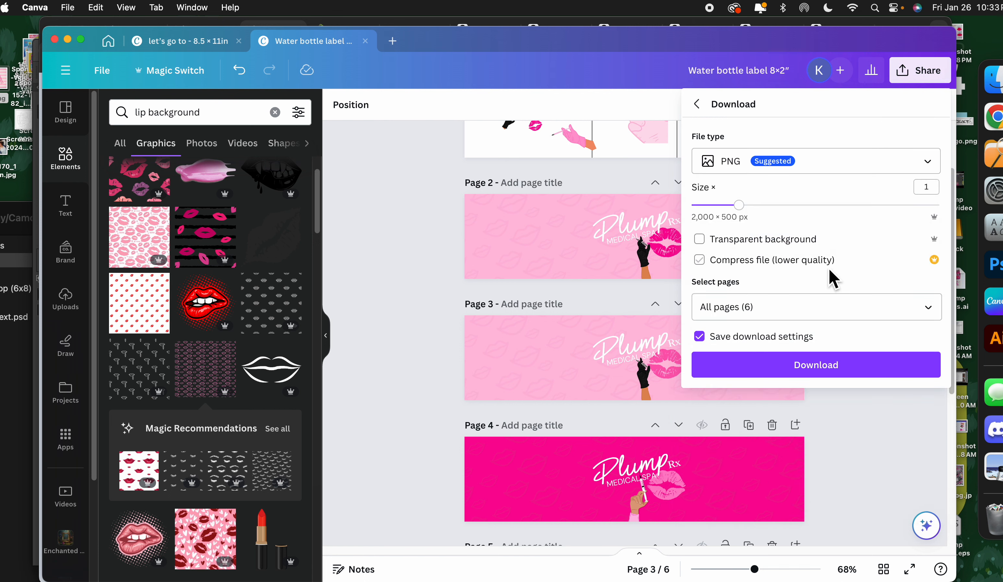
{"action": "left_click", "coordinate": [756, 168]}
{"action": "left_click", "coordinate": [751, 198]}
{"action": "left_click_drag", "start_coordinate": [739, 205], "coordinate": [750, 205]}
{"action": "left_click_drag", "start_coordinate": [897, 254], "coordinate": [932, 257]}
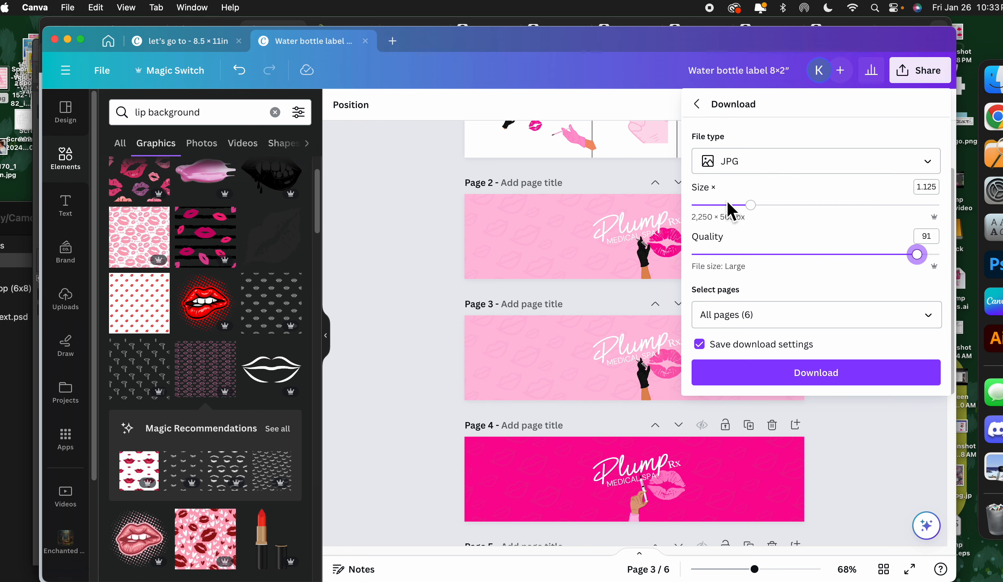
{"action": "left_click", "coordinate": [750, 205]}
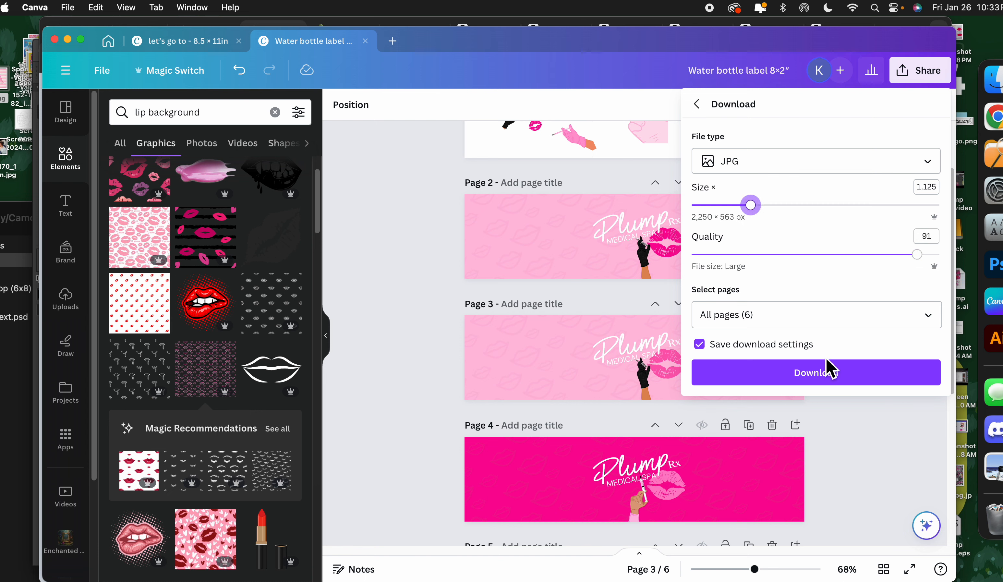
Step: Limit the download to the finished labels on pages 2–5, excluding pages 1 and 6
{"action": "left_click", "coordinate": [785, 320]}
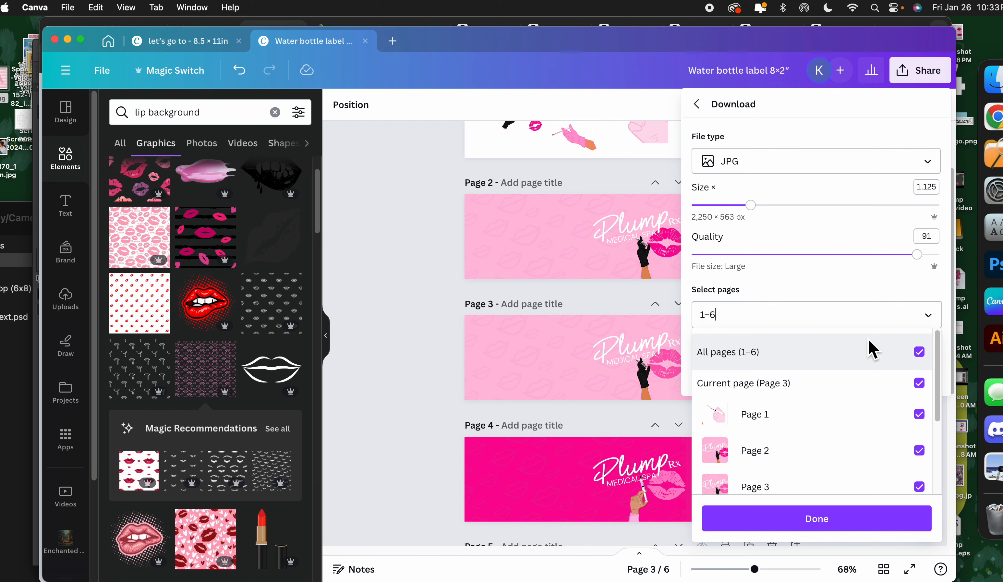
{"action": "scroll", "coordinate": [823, 429], "scroll_direction": "down", "scroll_amount": 3}
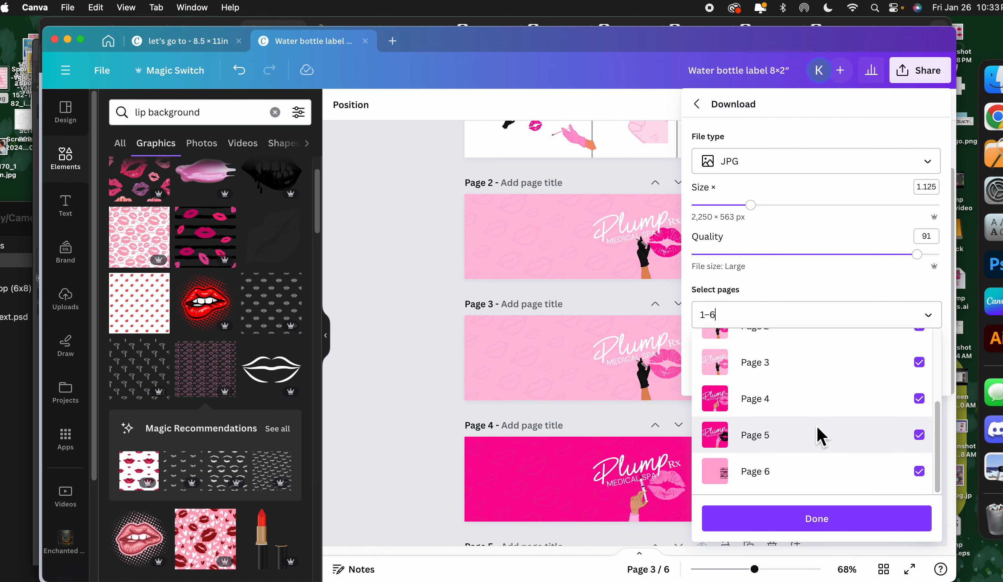
{"action": "scroll", "coordinate": [851, 448], "scroll_direction": "up", "scroll_amount": 3}
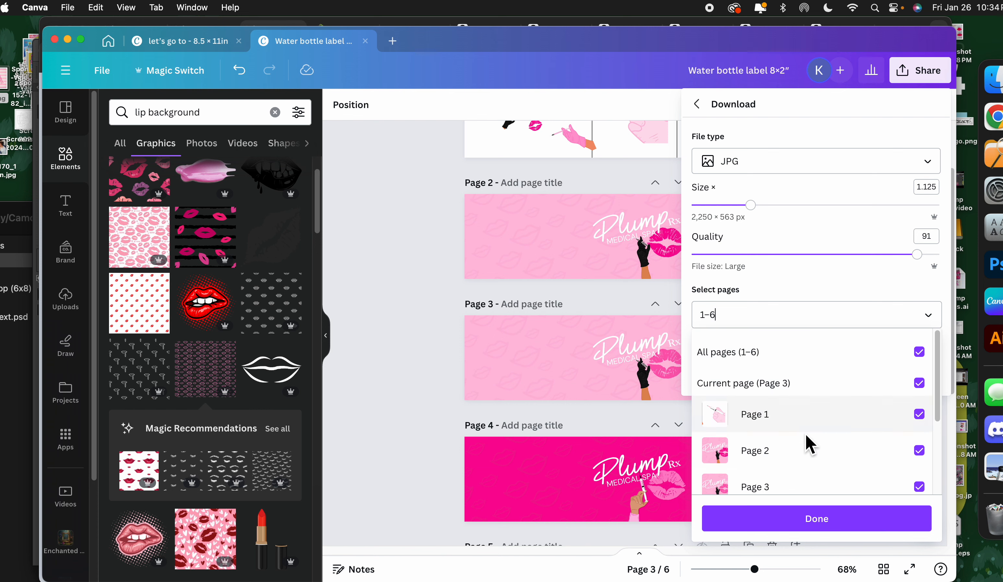
{"action": "scroll", "coordinate": [805, 441], "scroll_direction": "down", "scroll_amount": 3}
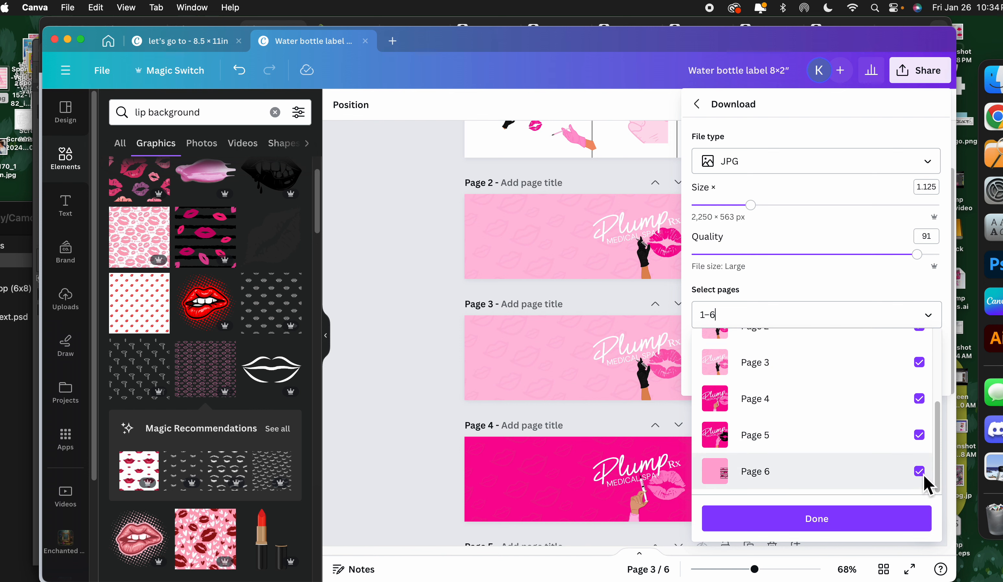
{"action": "left_click", "coordinate": [919, 471]}
{"action": "scroll", "coordinate": [852, 449], "scroll_direction": "up", "scroll_amount": 3}
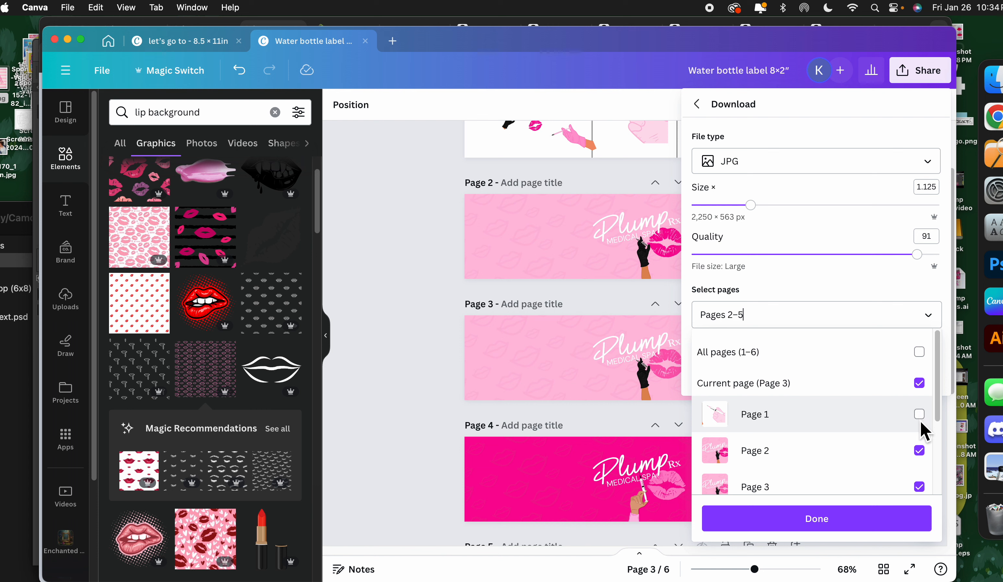
{"action": "scroll", "coordinate": [919, 421], "scroll_direction": "down", "scroll_amount": 3}
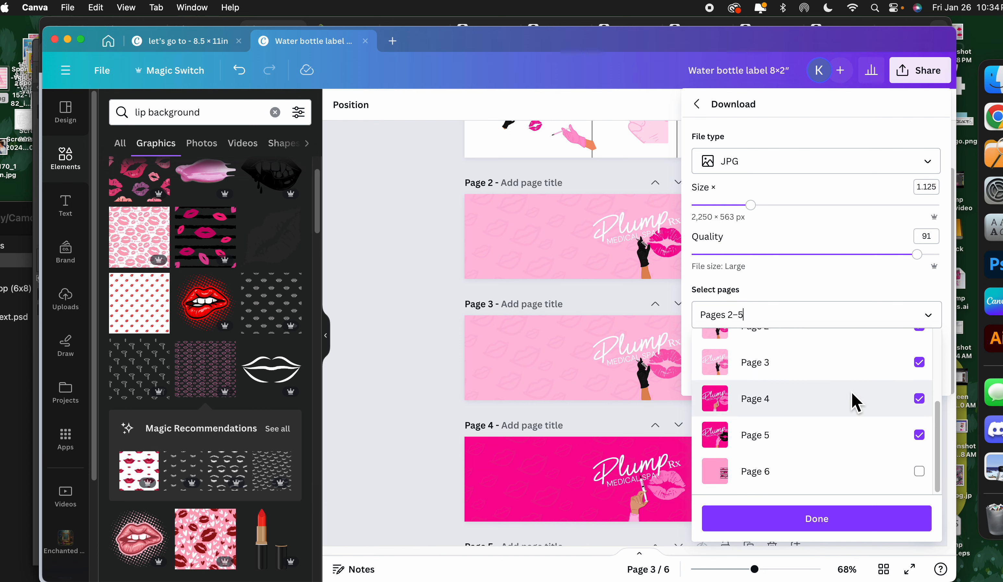
{"action": "scroll", "coordinate": [839, 424], "scroll_direction": "up", "scroll_amount": 1}
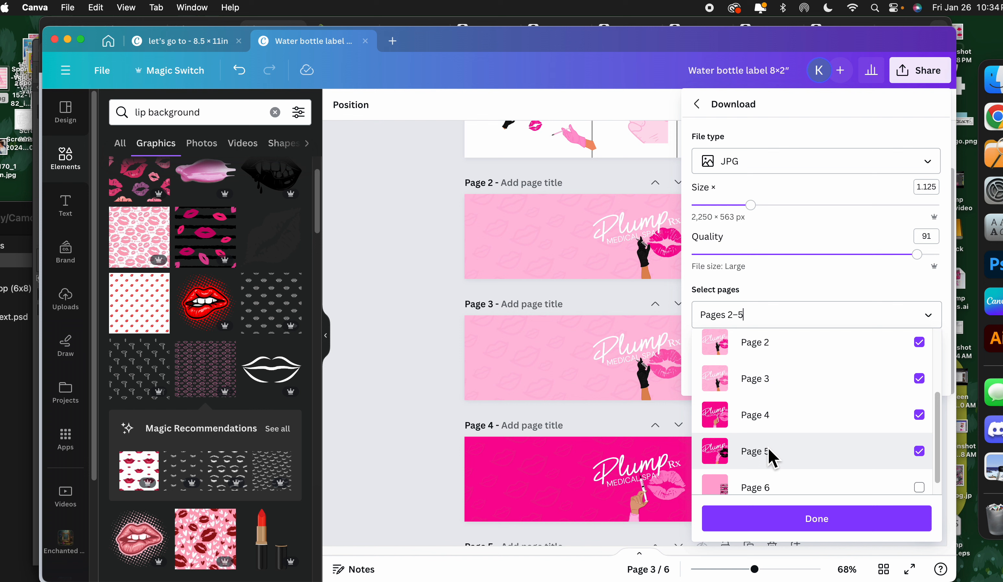
{"action": "scroll", "coordinate": [768, 403], "scroll_direction": "up", "scroll_amount": 2}
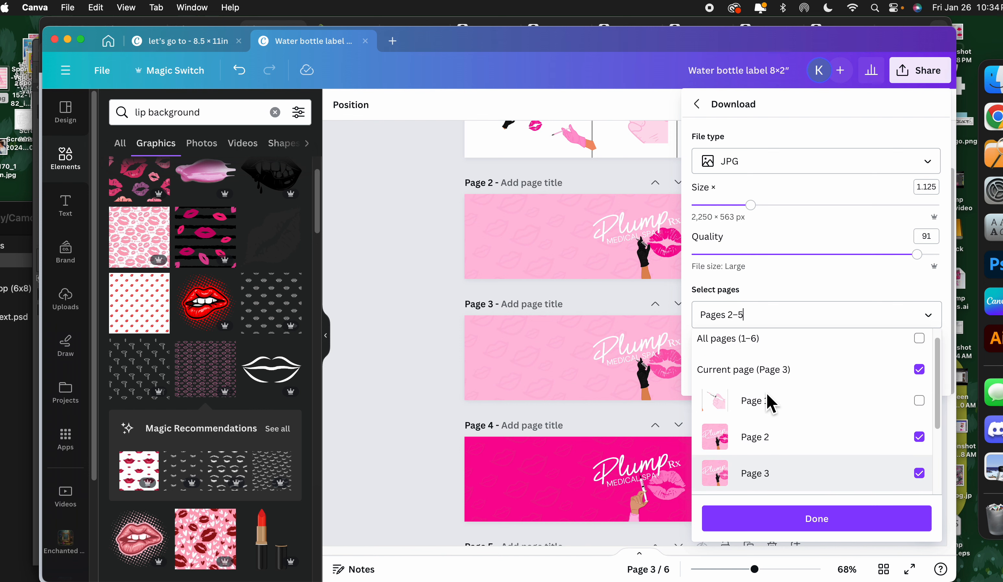
{"action": "scroll", "coordinate": [777, 437], "scroll_direction": "down", "scroll_amount": 4}
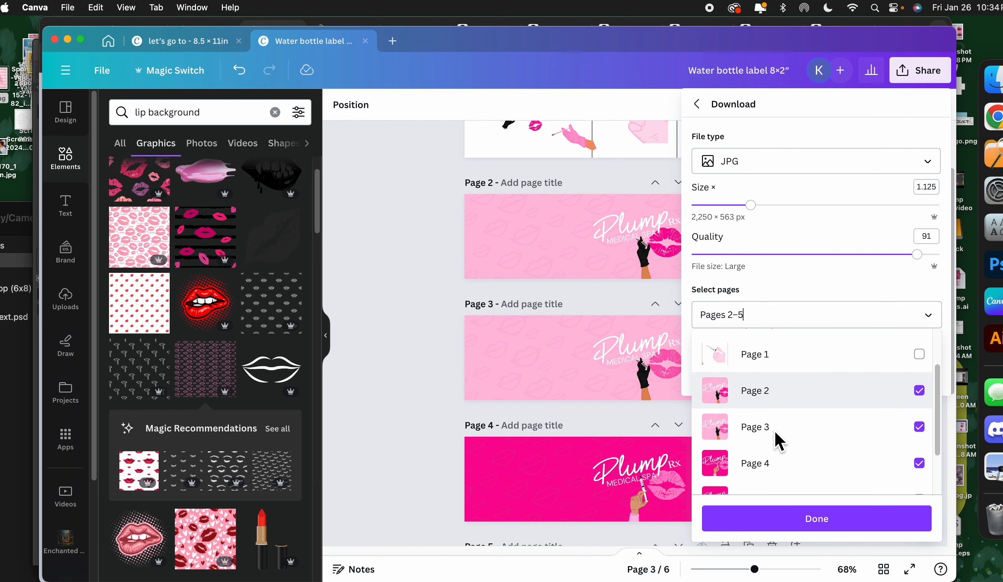
{"action": "left_click", "coordinate": [852, 530]}
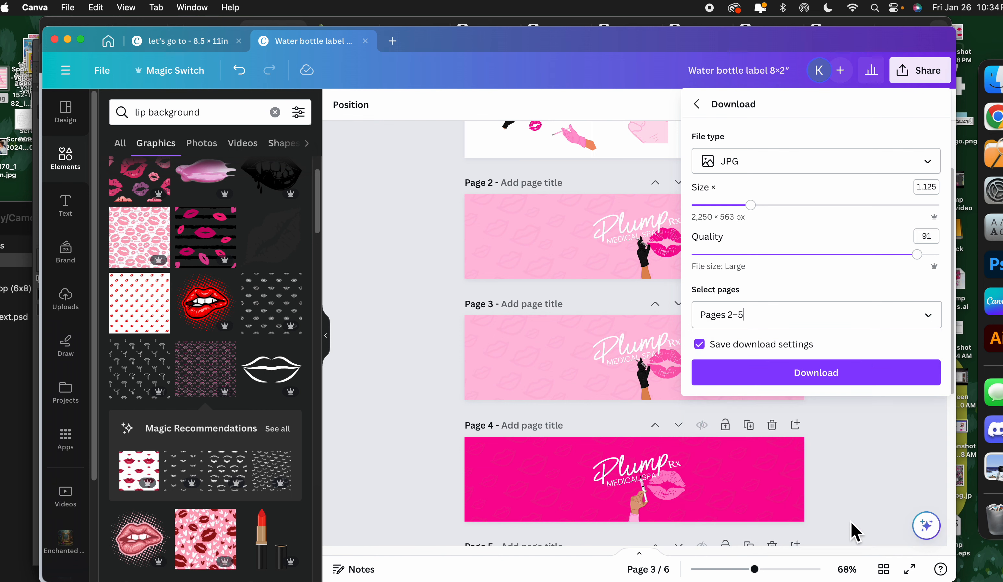
Step: Download the selected label pages, choose Desktop as the destination, and save them as the ZIP file Water bottle label 8×2".zip
{"action": "left_click", "coordinate": [816, 372]}
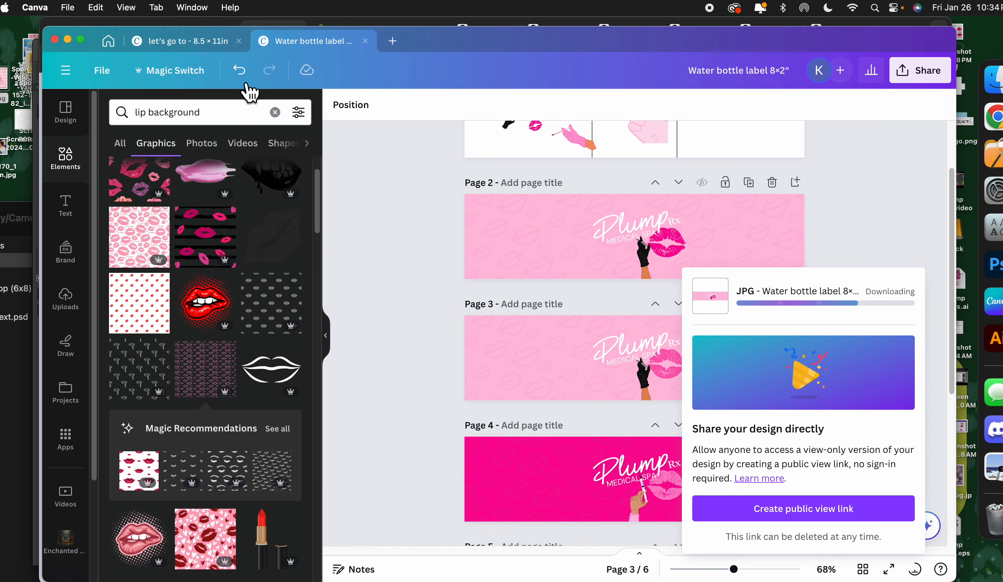
{"action": "left_click", "coordinate": [117, 44]}
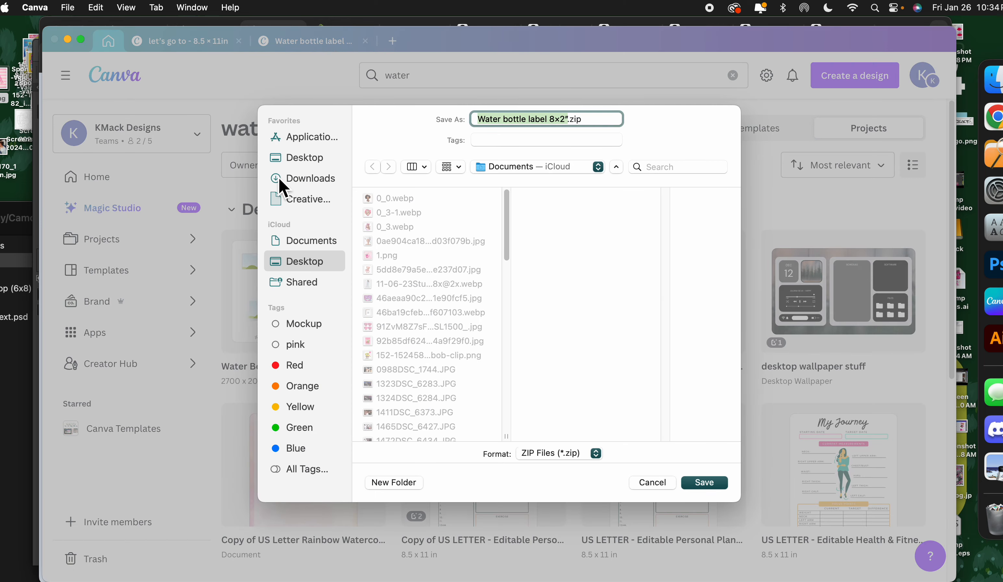
{"action": "left_click", "coordinate": [298, 161]}
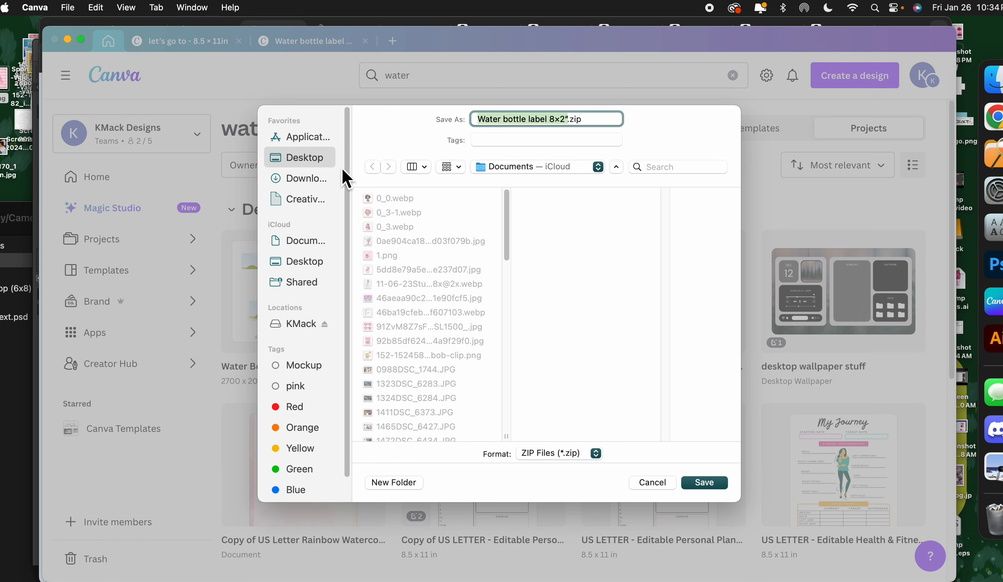
{"action": "key", "text": "Return"}
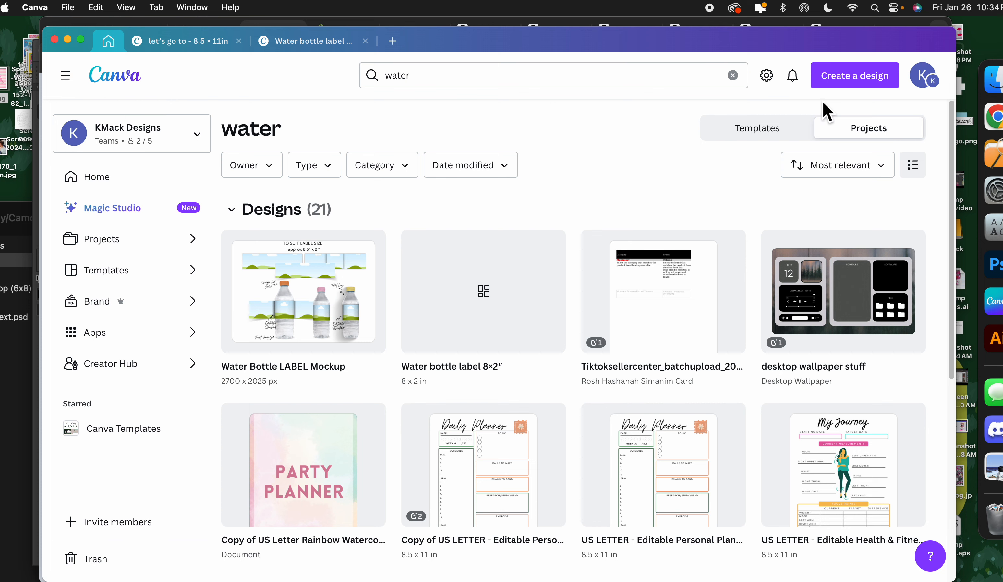
Step: Create a blank Flyer (Portrait 8.5 × 11 in) design
{"action": "left_click", "coordinate": [842, 84]}
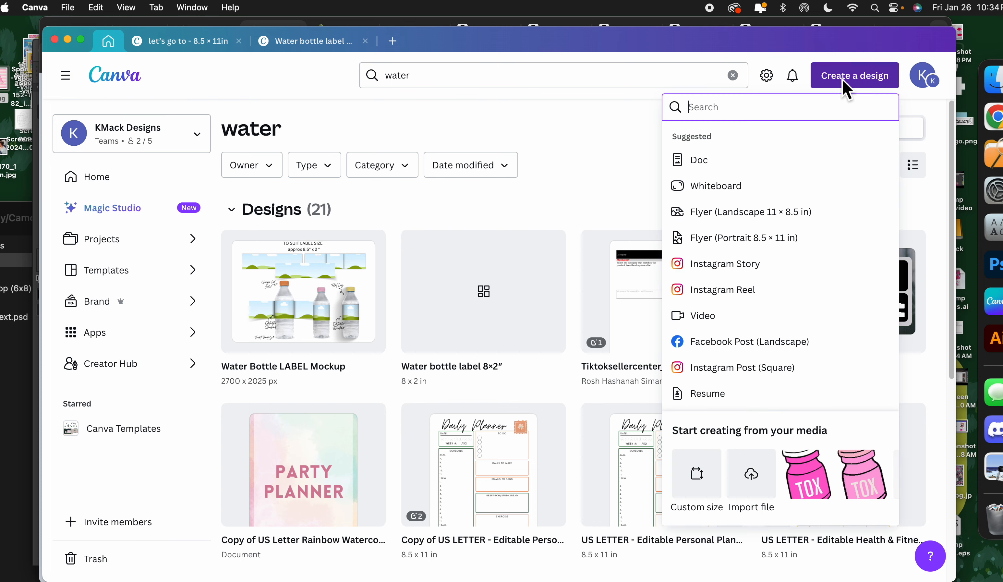
{"action": "left_click", "coordinate": [742, 251]}
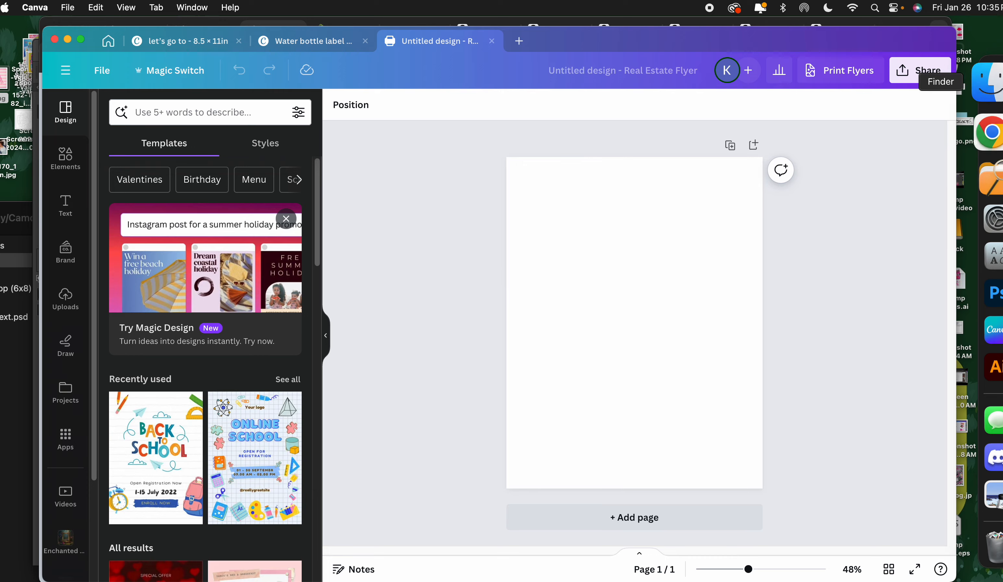
Step: Switch to Finder and unpack Water bottle label 8×2".zip in the Desktop folder
{"action": "left_click", "coordinate": [971, 82]}
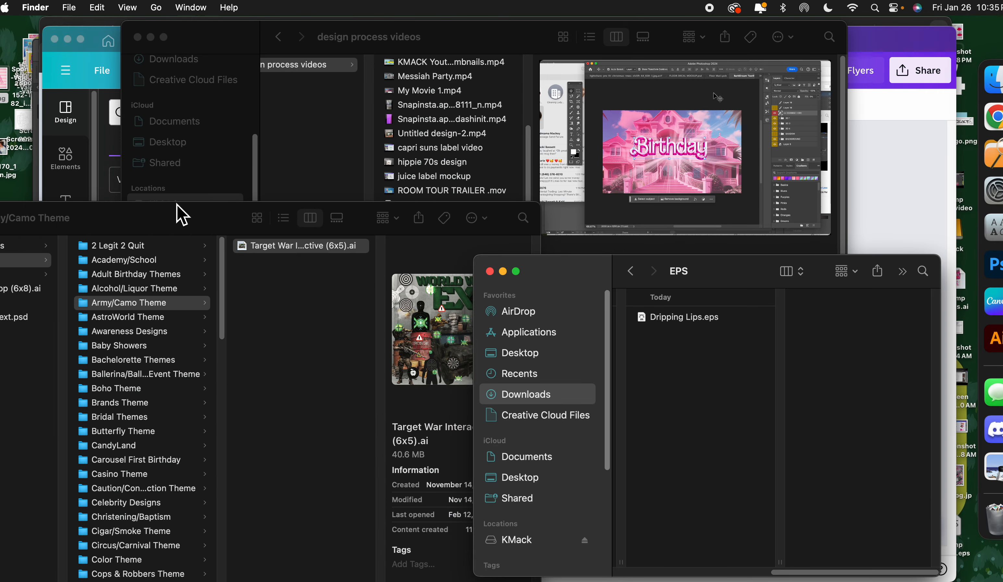
{"action": "left_click", "coordinate": [516, 353]}
{"action": "scroll", "coordinate": [707, 380], "scroll_direction": "down", "scroll_amount": 3}
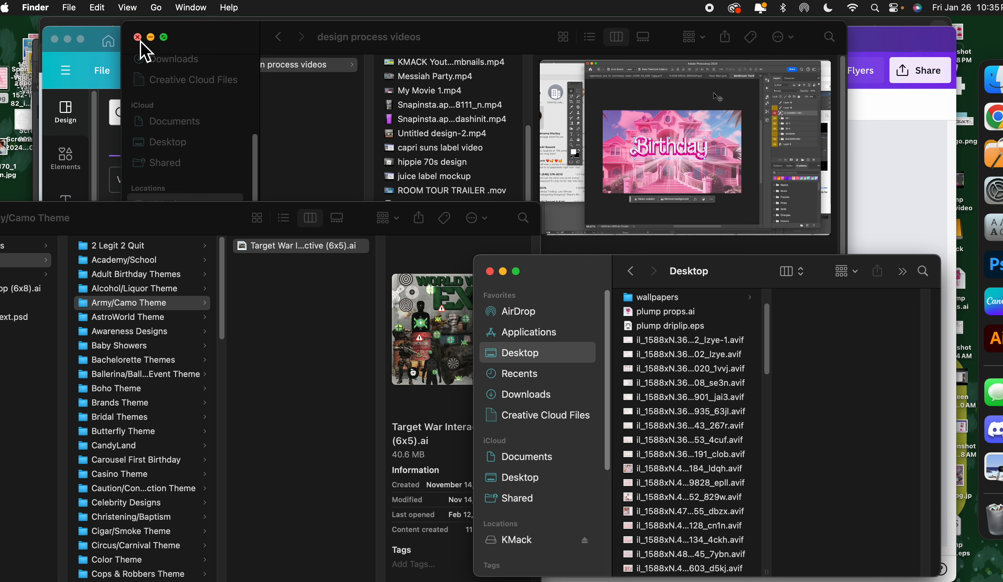
{"action": "left_click", "coordinate": [137, 38]}
{"action": "left_click", "coordinate": [717, 526]}
{"action": "scroll", "coordinate": [718, 531], "scroll_direction": "down", "scroll_amount": 10}
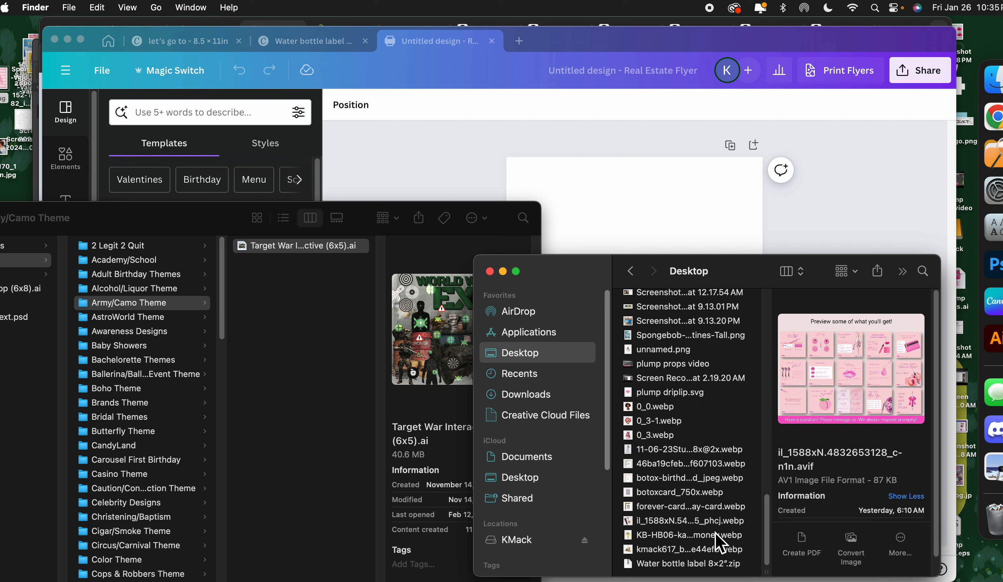
{"action": "left_click", "coordinate": [712, 564]}
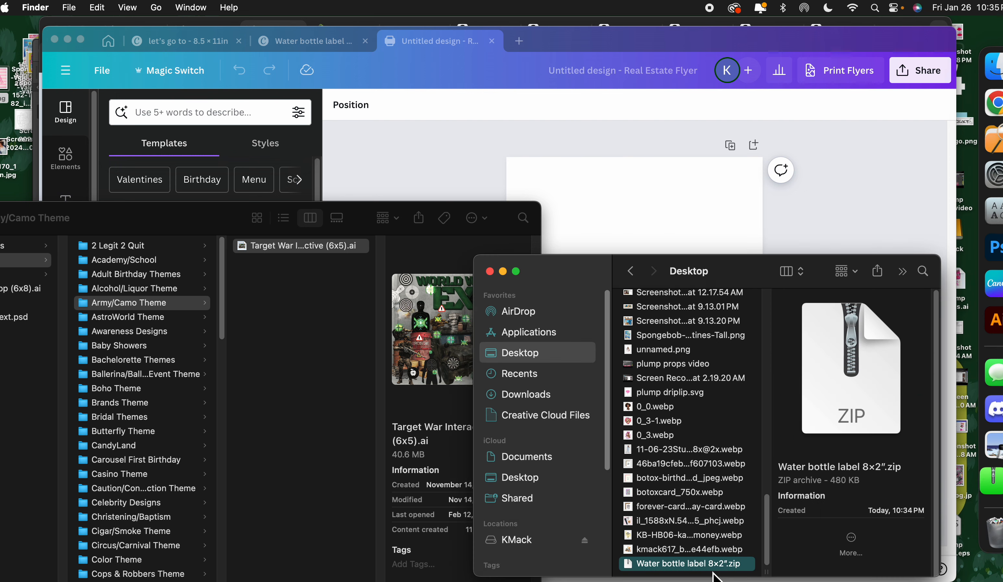
Step: Find the extracted Water bottle label 8×2" folder on the Desktop and open it
{"action": "scroll", "coordinate": [741, 356], "scroll_direction": "up", "scroll_amount": 15}
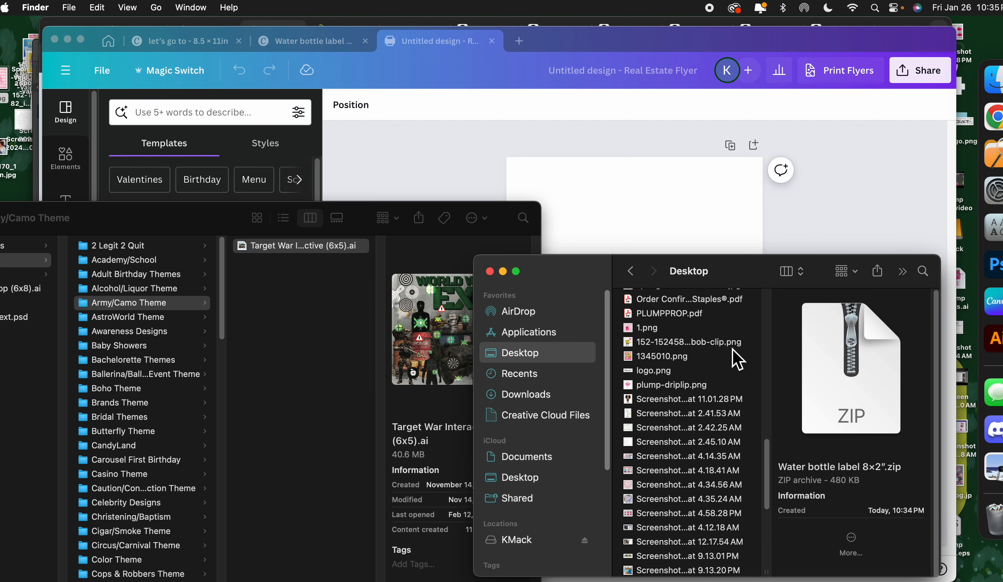
{"action": "scroll", "coordinate": [730, 359], "scroll_direction": "down", "scroll_amount": 12}
{"action": "scroll", "coordinate": [730, 364], "scroll_direction": "up", "scroll_amount": 12}
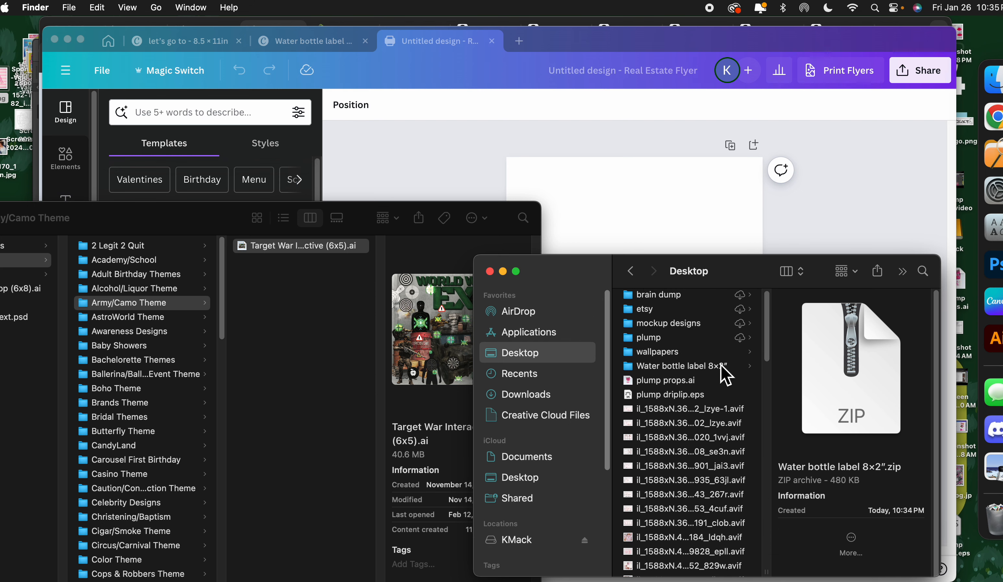
{"action": "left_click", "coordinate": [702, 370]}
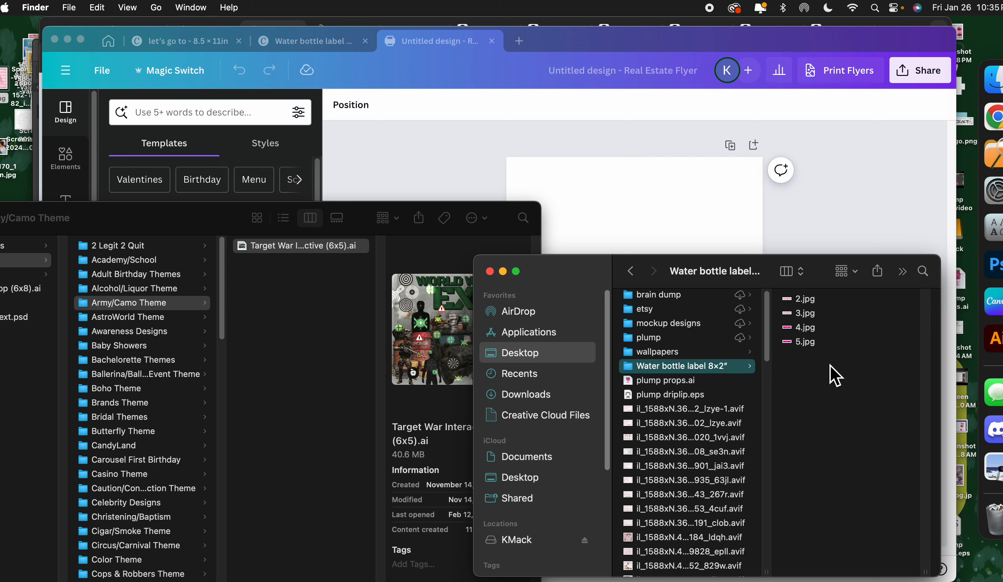
Step: Clear the other Finder window out of the way and add 2.jpg, 3.jpg, 4.jpg and 5.jpg to the blank flyer page in Canva
{"action": "left_click_drag", "start_coordinate": [45, 233], "coordinate": [147, 246]}
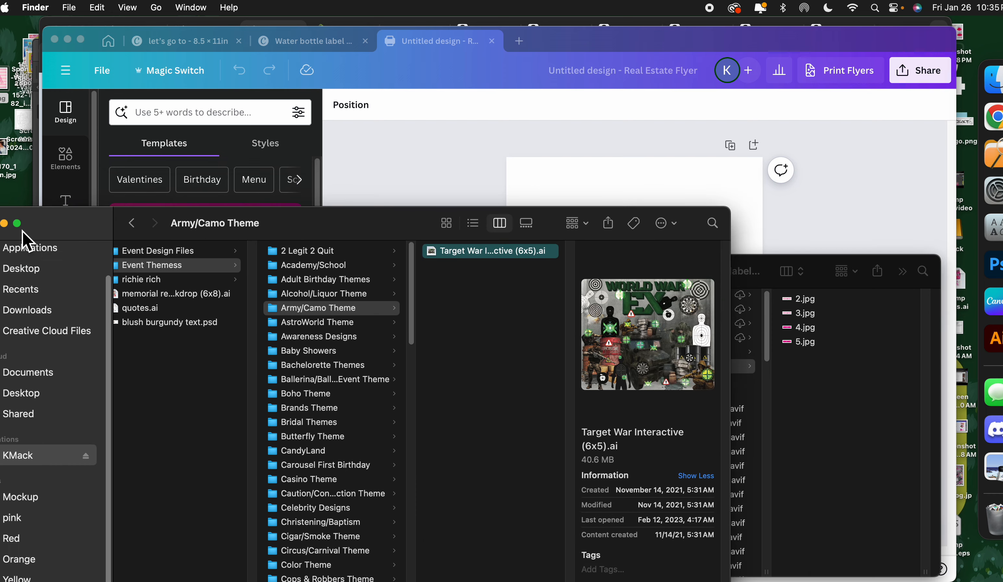
{"action": "left_click", "coordinate": [4, 223]}
{"action": "left_click_drag", "start_coordinate": [591, 282], "coordinate": [188, 205]}
{"action": "left_click_drag", "start_coordinate": [454, 318], "coordinate": [420, 223]}
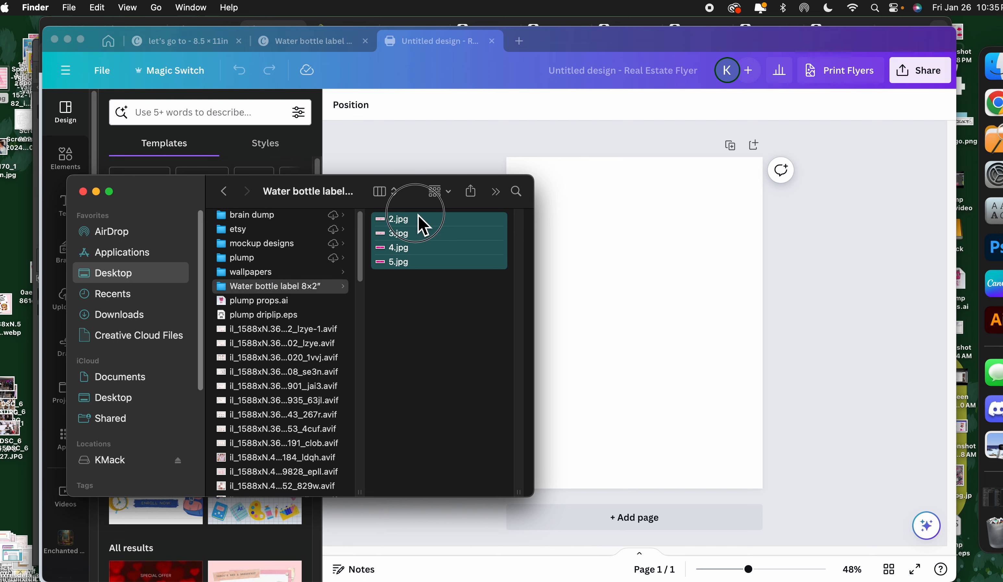
{"action": "left_click_drag", "start_coordinate": [300, 199], "coordinate": [293, 206]}
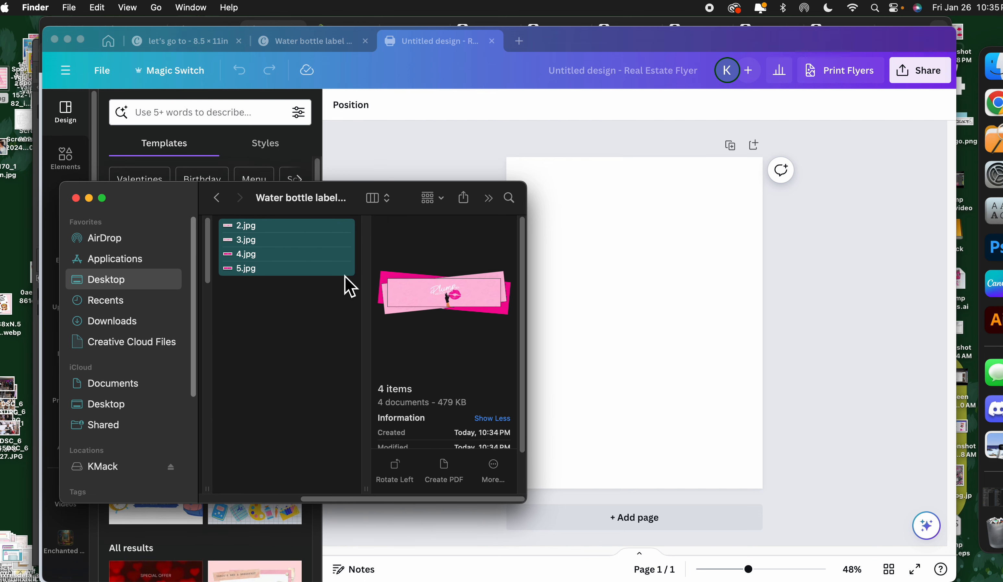
{"action": "left_click_drag", "start_coordinate": [268, 257], "coordinate": [627, 270]}
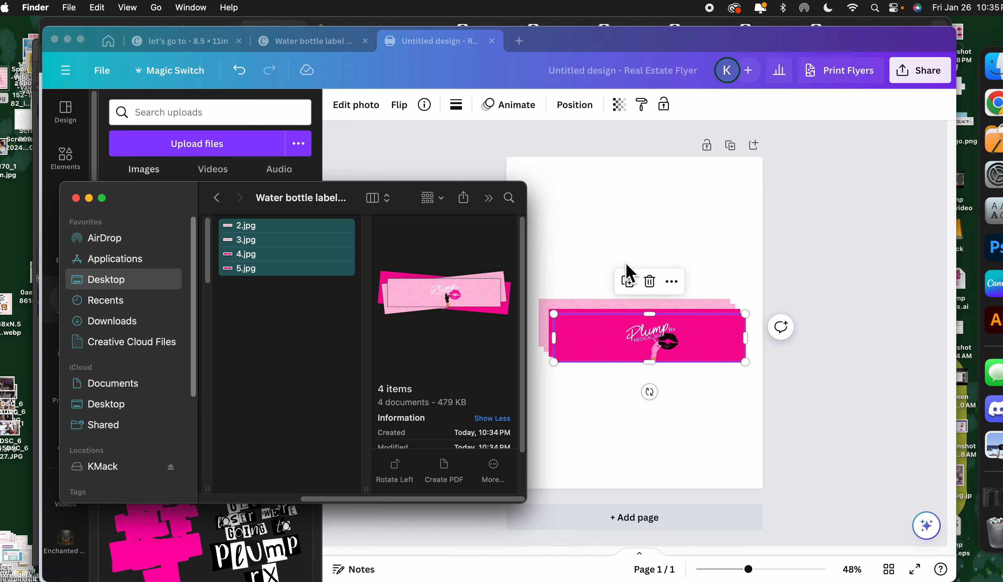
{"action": "left_click", "coordinate": [627, 272]}
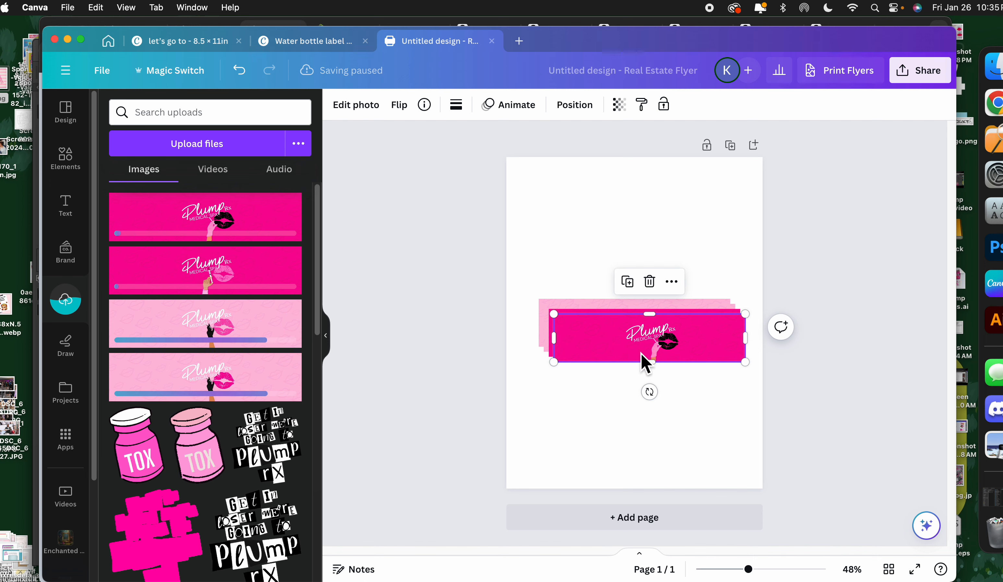
Step: Stack the four labels flush along the page's left edge, alternating light pink and hot pink from the top down
{"action": "left_click", "coordinate": [599, 416]}
{"action": "left_click_drag", "start_coordinate": [615, 358], "coordinate": [599, 425]}
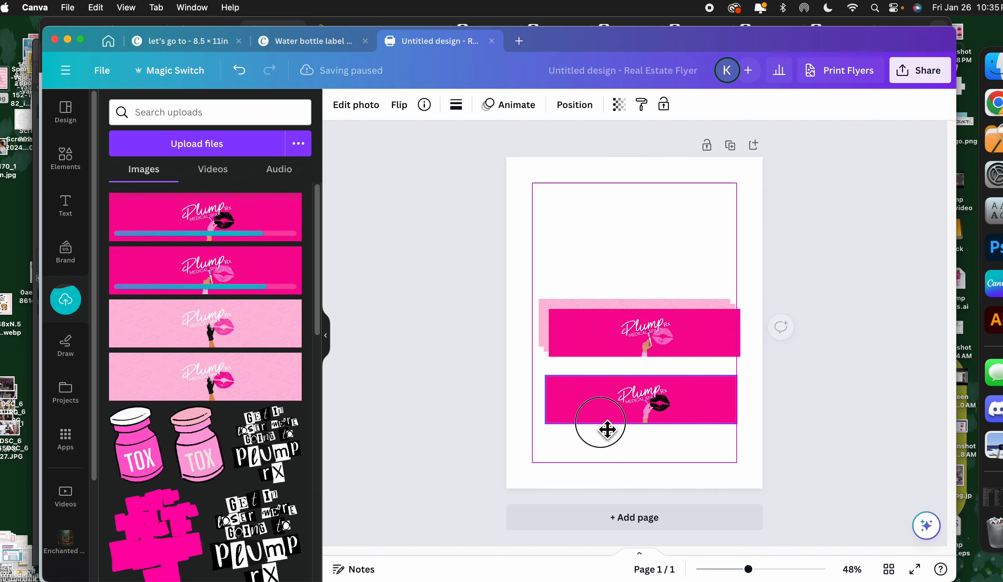
{"action": "left_click_drag", "start_coordinate": [617, 337], "coordinate": [612, 475]}
{"action": "left_click_drag", "start_coordinate": [609, 325], "coordinate": [572, 199]}
{"action": "left_click", "coordinate": [659, 424]}
{"action": "left_click_drag", "start_coordinate": [659, 423], "coordinate": [620, 267]}
{"action": "left_click", "coordinate": [617, 339]}
{"action": "left_click_drag", "start_coordinate": [617, 338], "coordinate": [605, 298]}
{"action": "left_click_drag", "start_coordinate": [656, 464], "coordinate": [608, 353]}
{"action": "left_click", "coordinate": [639, 372]}
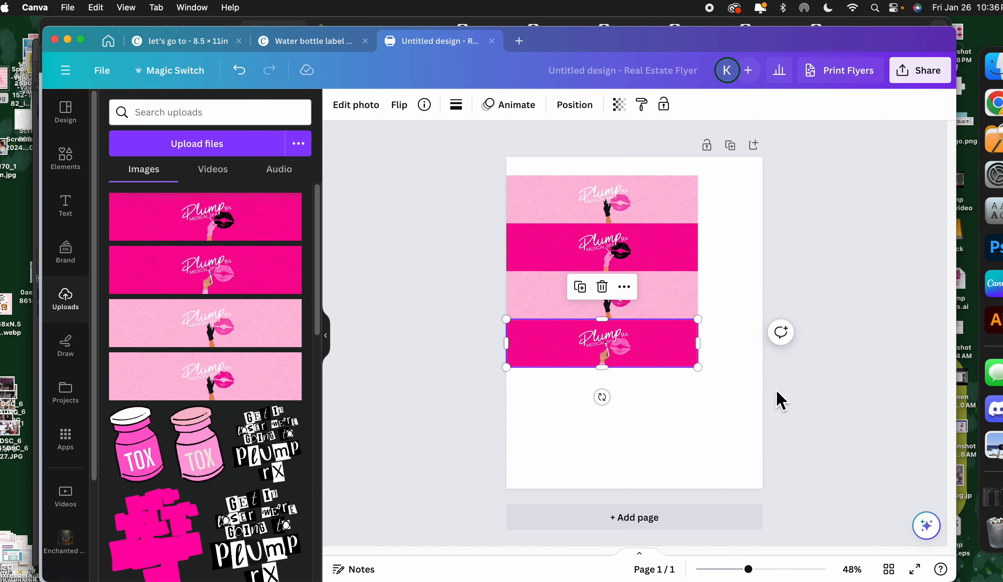
Step: Enlarge the four stacked labels together to the full page width and shift the stack slightly down the page
{"action": "left_click_drag", "start_coordinate": [744, 420], "coordinate": [507, 193]}
{"action": "right_click", "coordinate": [507, 194]}
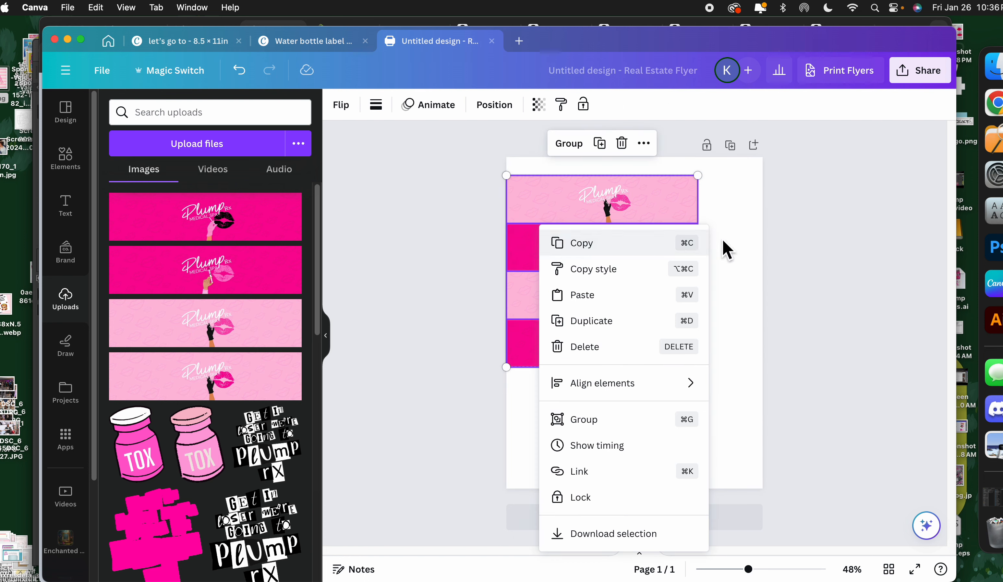
{"action": "left_click", "coordinate": [720, 200]}
{"action": "left_click_drag", "start_coordinate": [719, 174], "coordinate": [518, 395]}
{"action": "left_click_drag", "start_coordinate": [698, 367], "coordinate": [762, 431]}
{"action": "left_click_drag", "start_coordinate": [649, 264], "coordinate": [648, 251]}
{"action": "left_click_drag", "start_coordinate": [667, 351], "coordinate": [668, 359]}
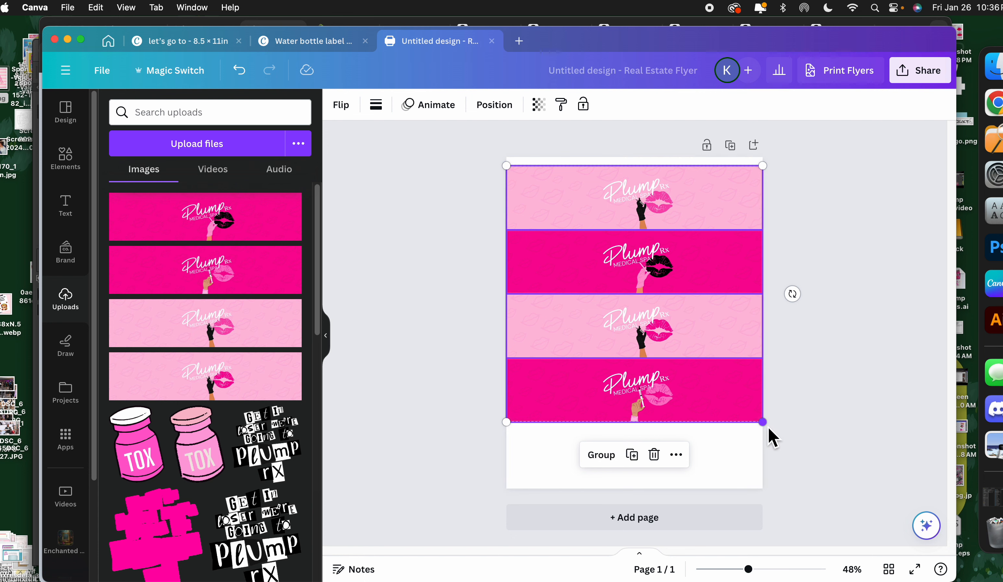
{"action": "left_click_drag", "start_coordinate": [742, 398], "coordinate": [742, 398]}
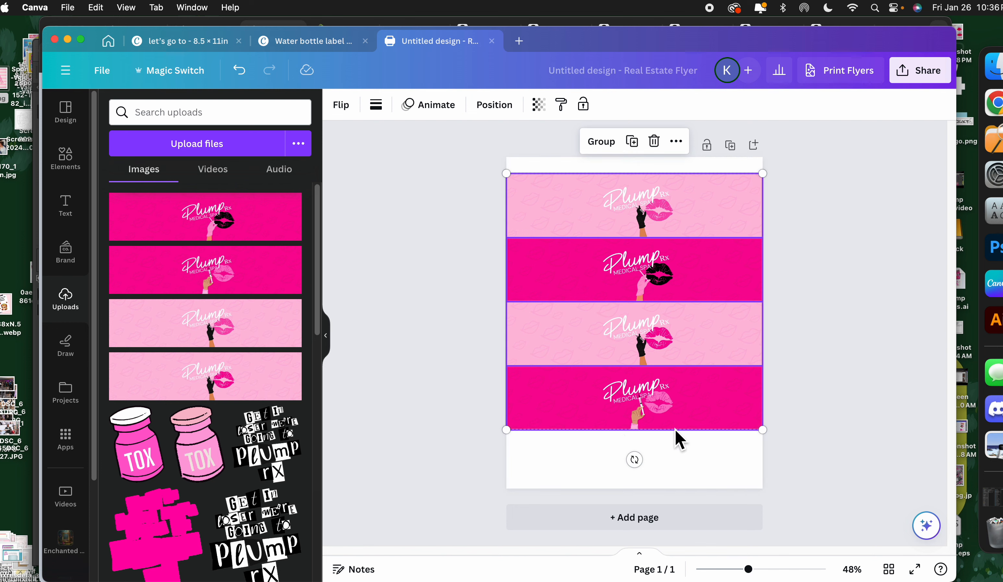
Step: Separate the stacked labels with narrow white gaps and center the whole stack vertically on the page
{"action": "left_click", "coordinate": [713, 459]}
{"action": "left_click_drag", "start_coordinate": [655, 418], "coordinate": [655, 422]}
{"action": "left_click", "coordinate": [675, 332]}
{"action": "left_click_drag", "start_coordinate": [694, 318], "coordinate": [694, 322]}
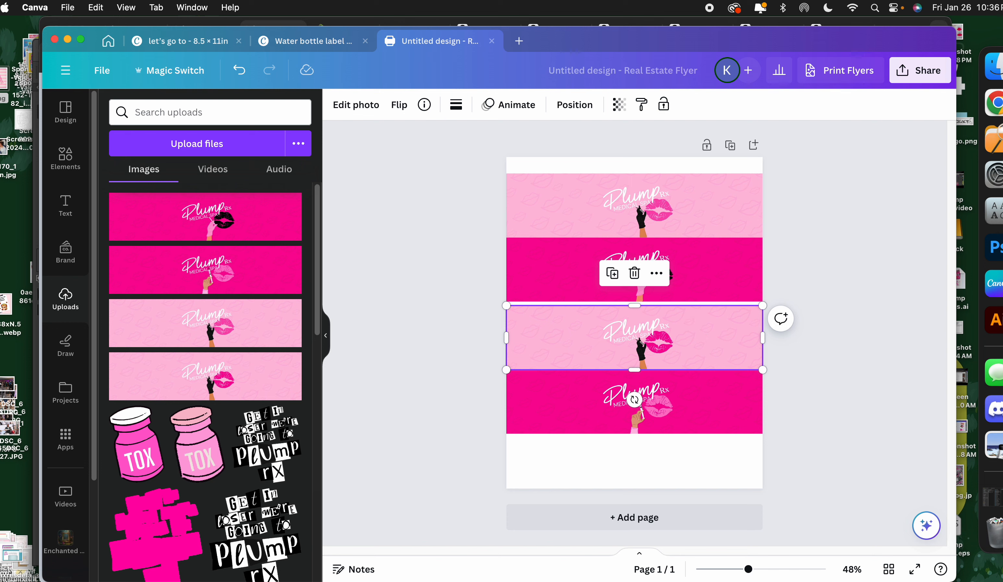
{"action": "left_click", "coordinate": [703, 264]}
{"action": "left_click", "coordinate": [700, 224]}
{"action": "left_click_drag", "start_coordinate": [700, 224], "coordinate": [700, 222]}
{"action": "left_click", "coordinate": [698, 470]}
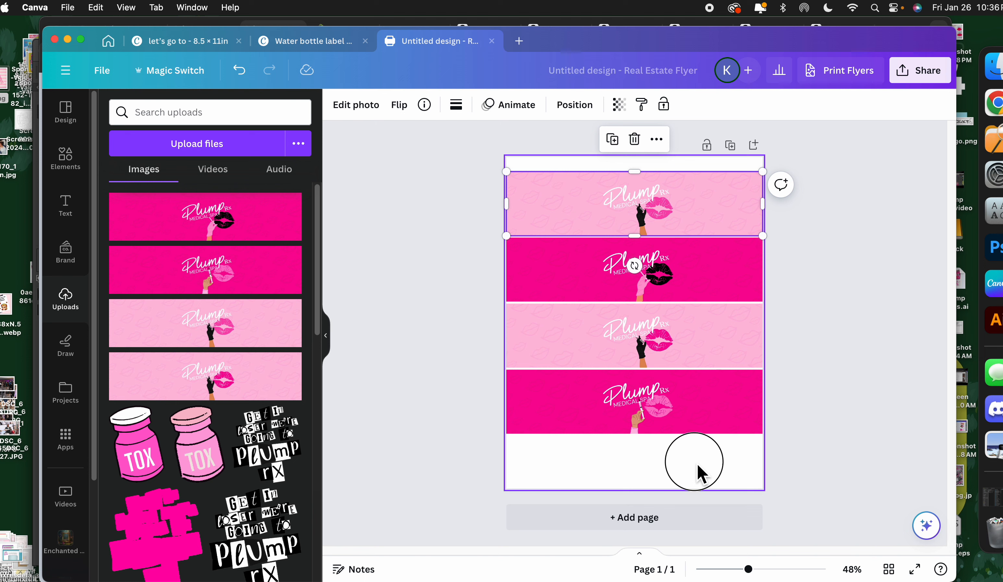
{"action": "left_click_drag", "start_coordinate": [696, 458], "coordinate": [595, 244]}
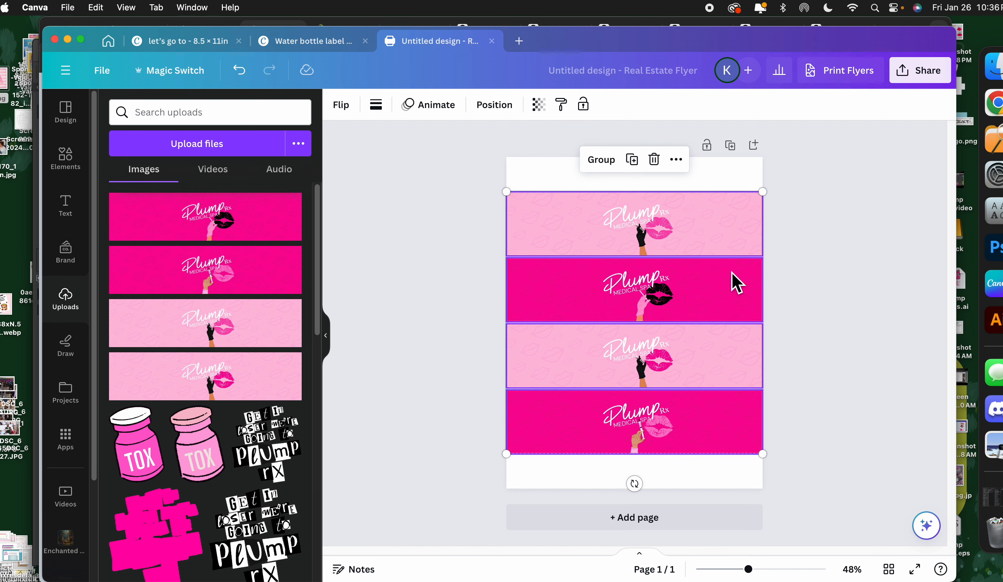
{"action": "left_click", "coordinate": [804, 276]}
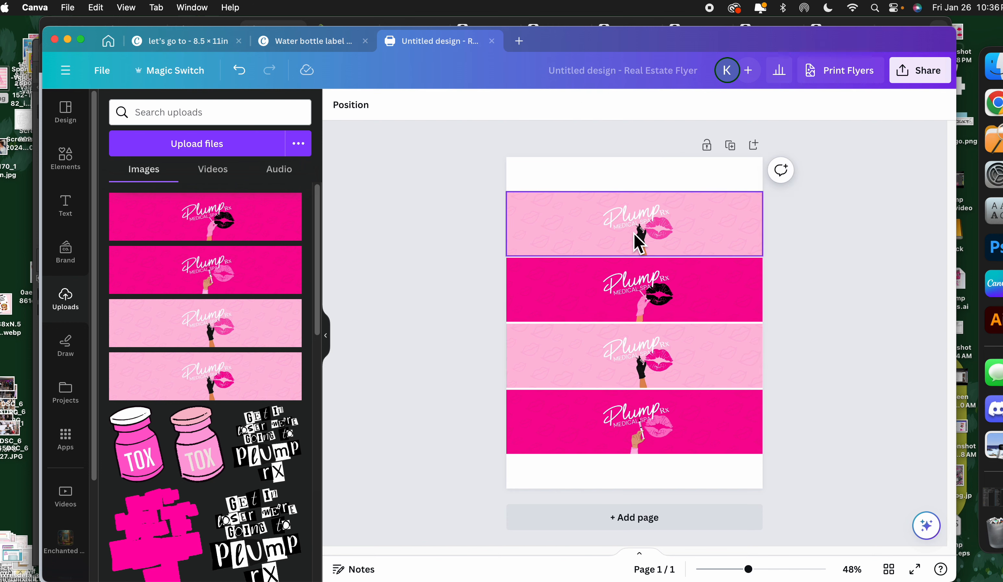
Step: Widen the gaps between the four labels slightly and recenter the stack vertically on the page
{"action": "left_click", "coordinate": [641, 242]}
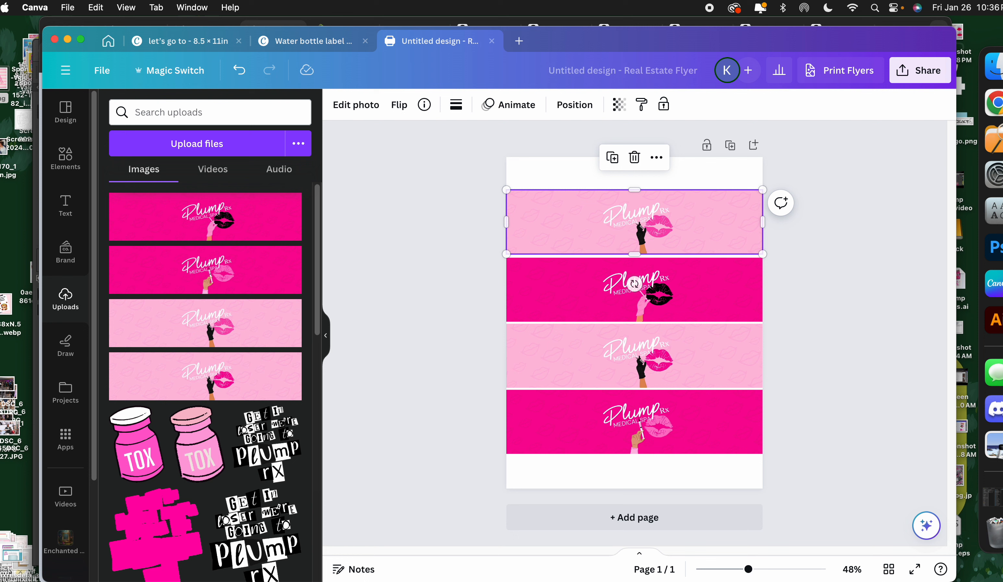
{"action": "left_click", "coordinate": [641, 361]}
{"action": "left_click", "coordinate": [640, 450]}
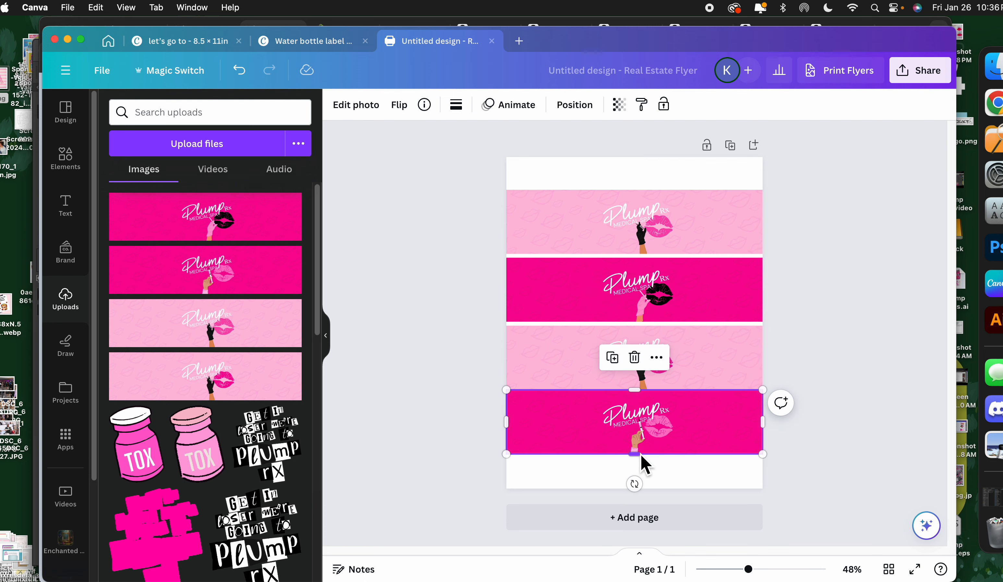
{"action": "left_click_drag", "start_coordinate": [686, 418], "coordinate": [688, 421]}
{"action": "left_click", "coordinate": [798, 313]}
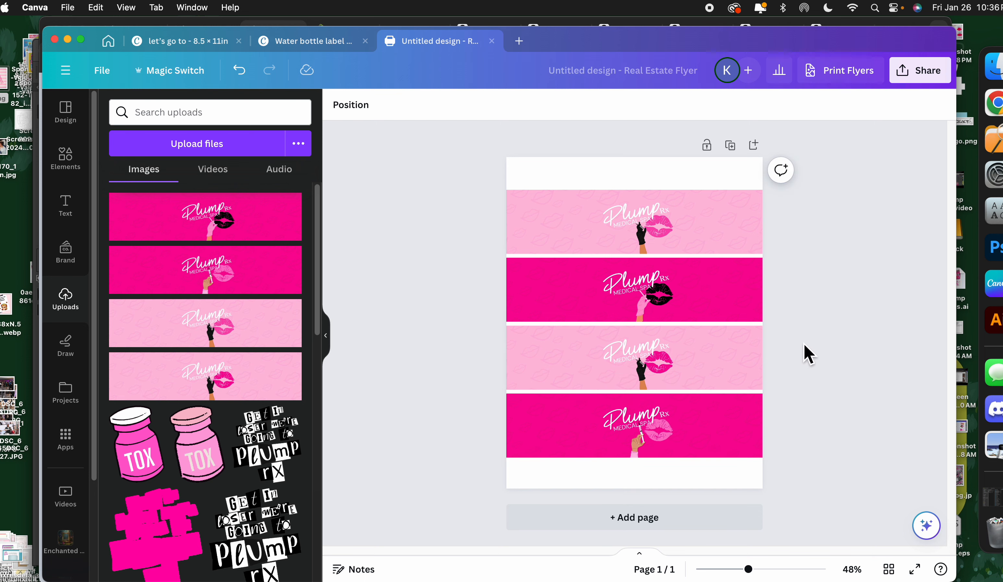
{"action": "left_click_drag", "start_coordinate": [737, 481], "coordinate": [636, 179]}
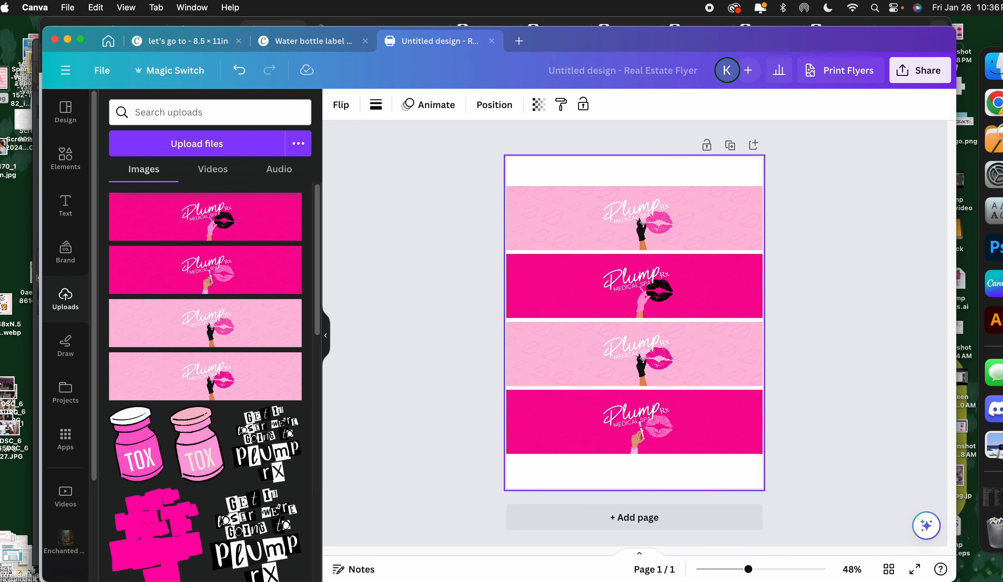
{"action": "left_click", "coordinate": [794, 356]}
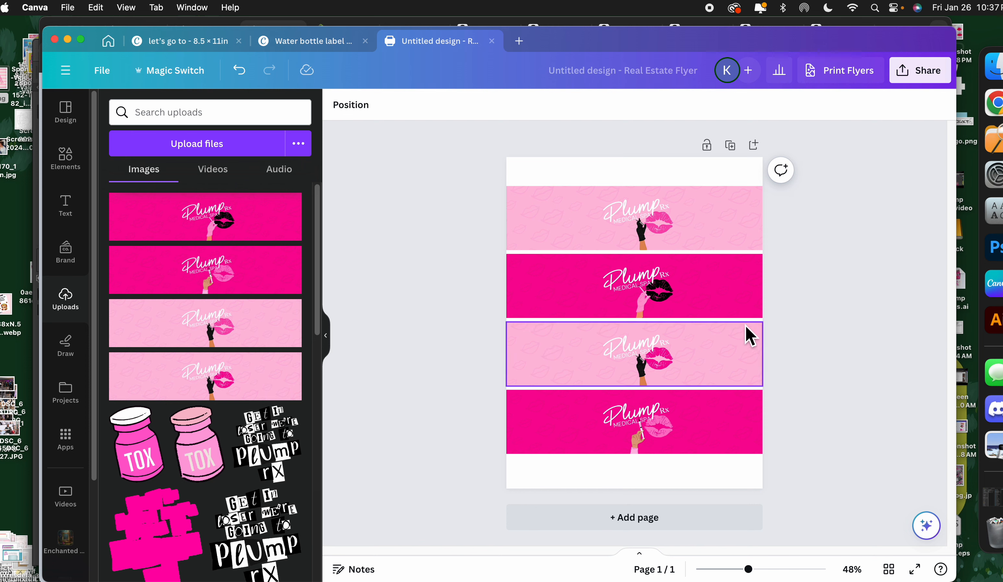
{"action": "left_click_drag", "start_coordinate": [777, 217], "coordinate": [455, 388]}
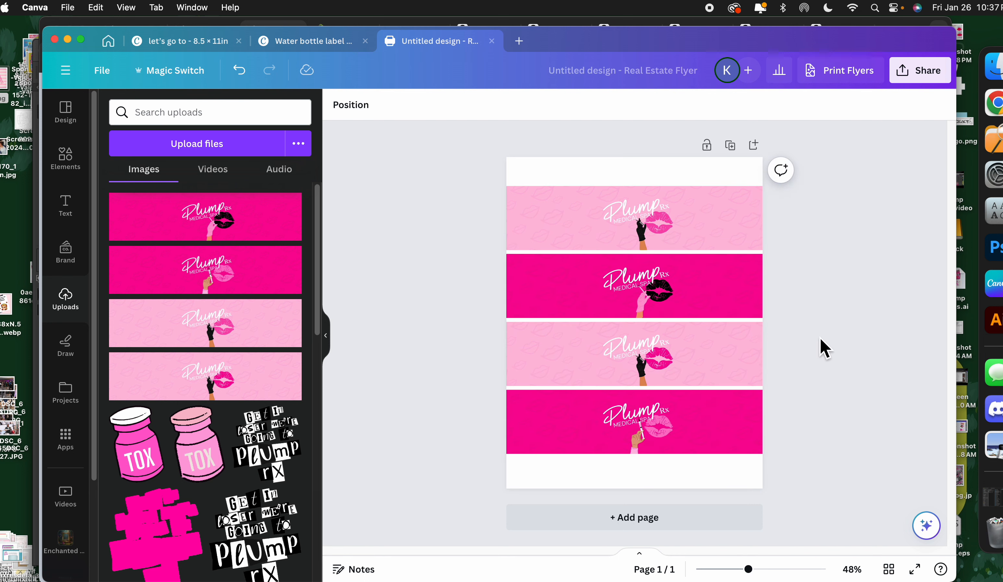
{"action": "left_click", "coordinate": [924, 80]}
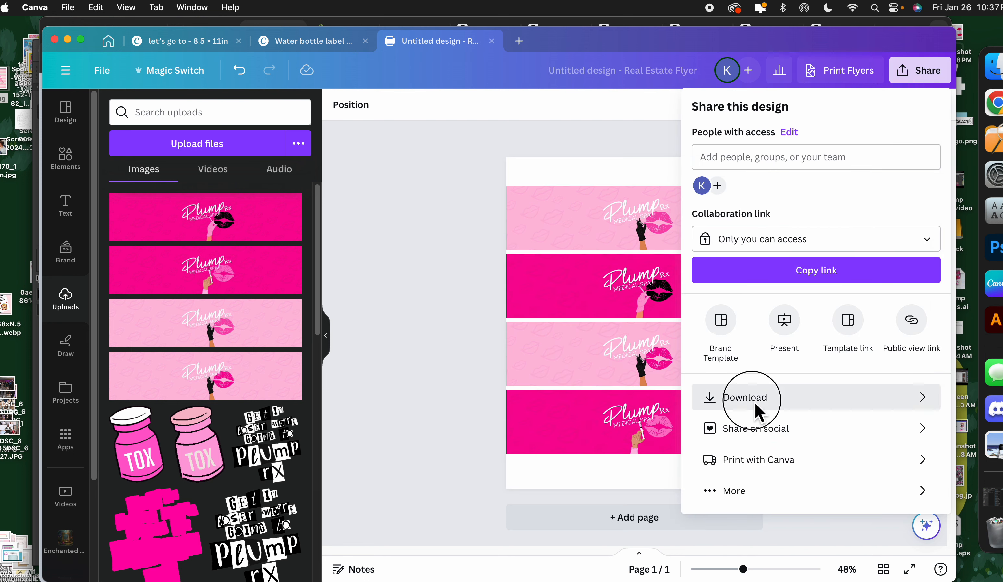
{"action": "left_click", "coordinate": [757, 398]}
{"action": "left_click", "coordinate": [744, 162]}
{"action": "left_click", "coordinate": [741, 162]}
{"action": "left_click", "coordinate": [743, 162]}
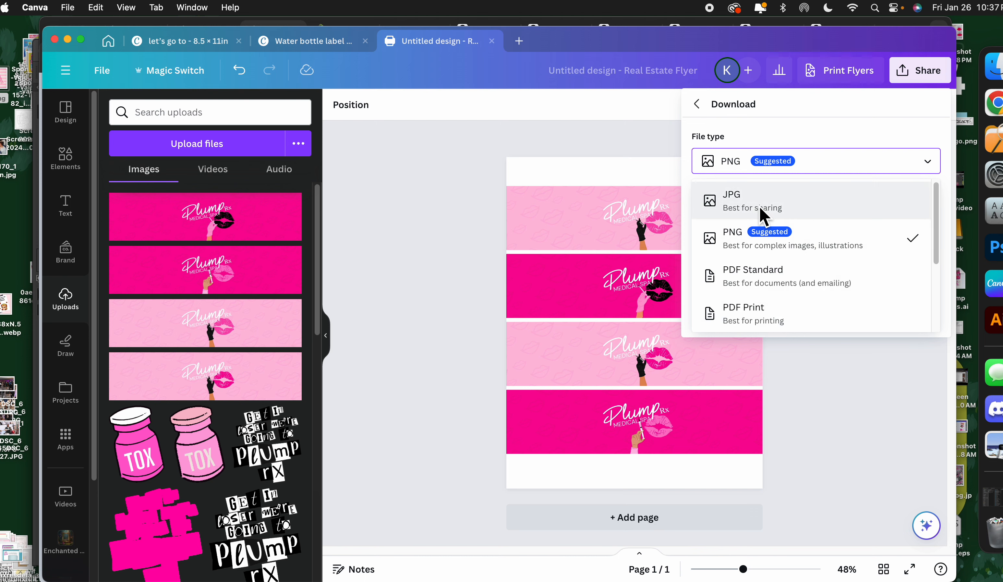
{"action": "scroll", "coordinate": [759, 208], "scroll_direction": "down", "scroll_amount": 3}
{"action": "left_click", "coordinate": [613, 265]}
{"action": "left_click", "coordinate": [832, 362]}
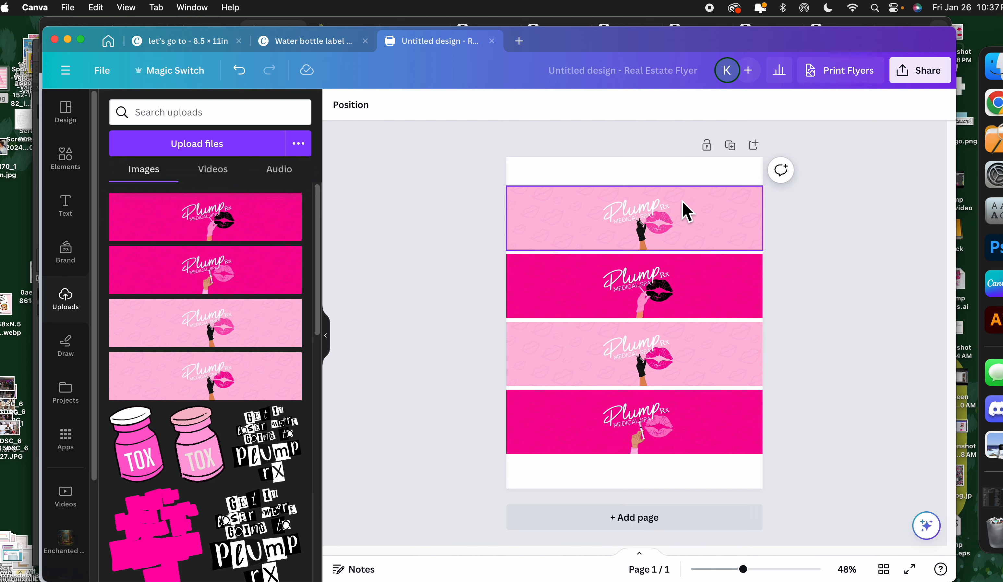